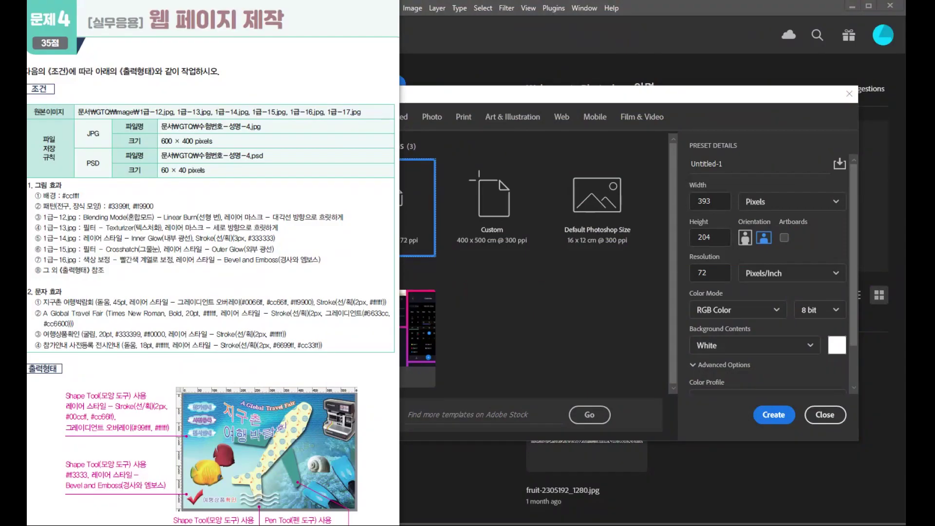
# Step: Create a new 600 × 400 pixel document at 72 pixels/inch in RGB Color with a white background
pyautogui.click(278, 57)
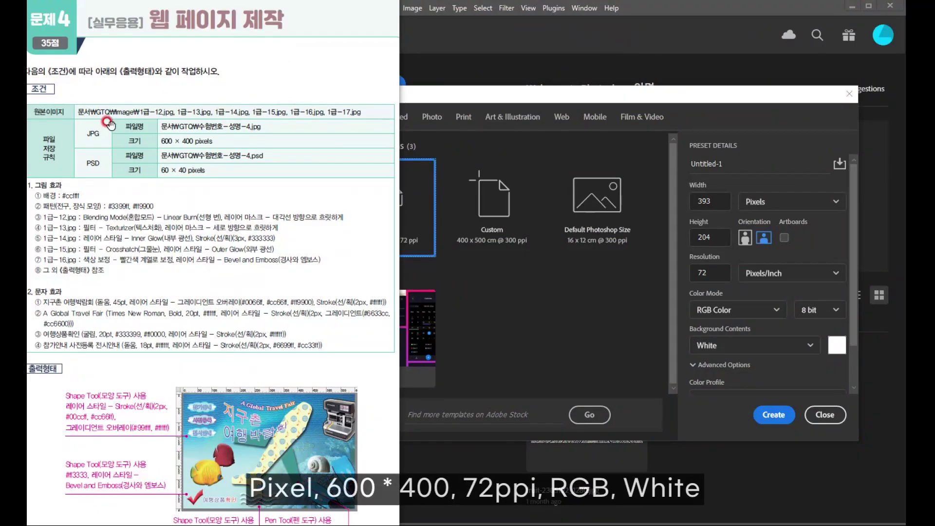
pyautogui.click(135, 137)
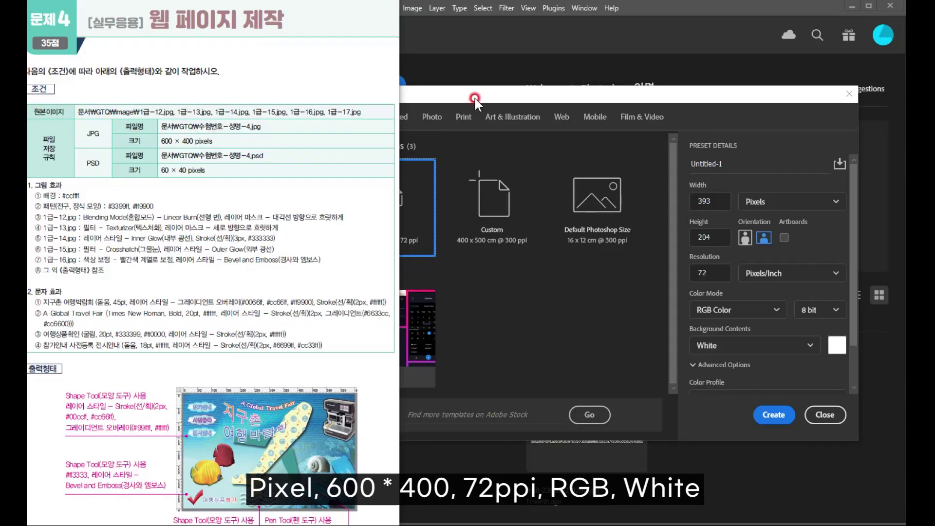
pyautogui.click(501, 113)
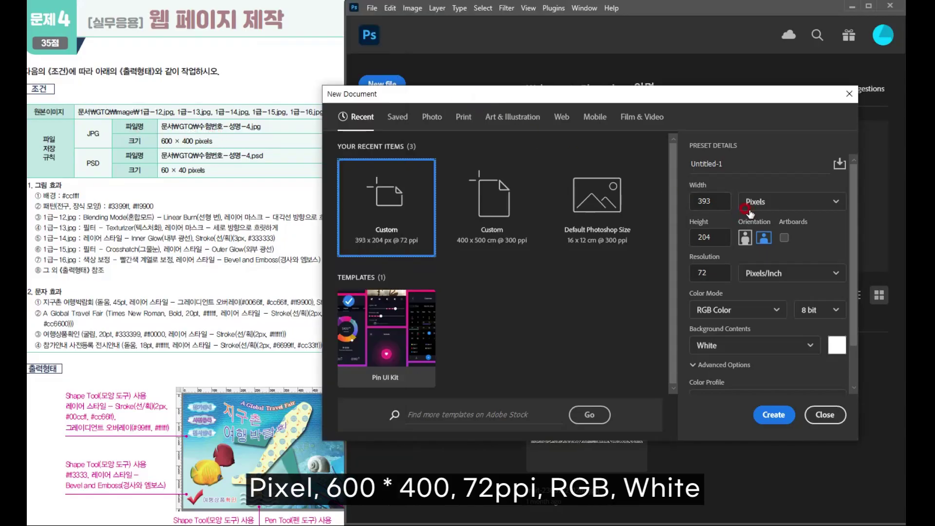
pyautogui.click(768, 203)
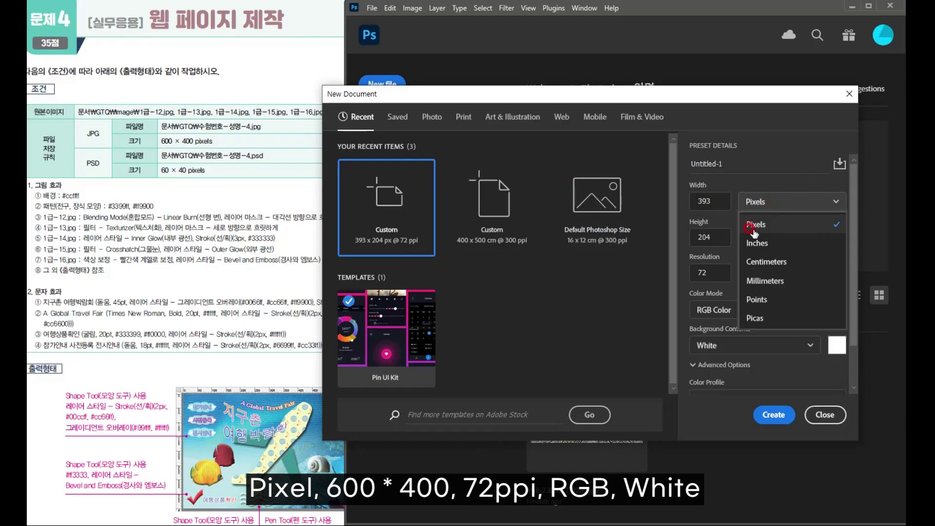
pyautogui.click(752, 225)
pyautogui.doubleClick(703, 197)
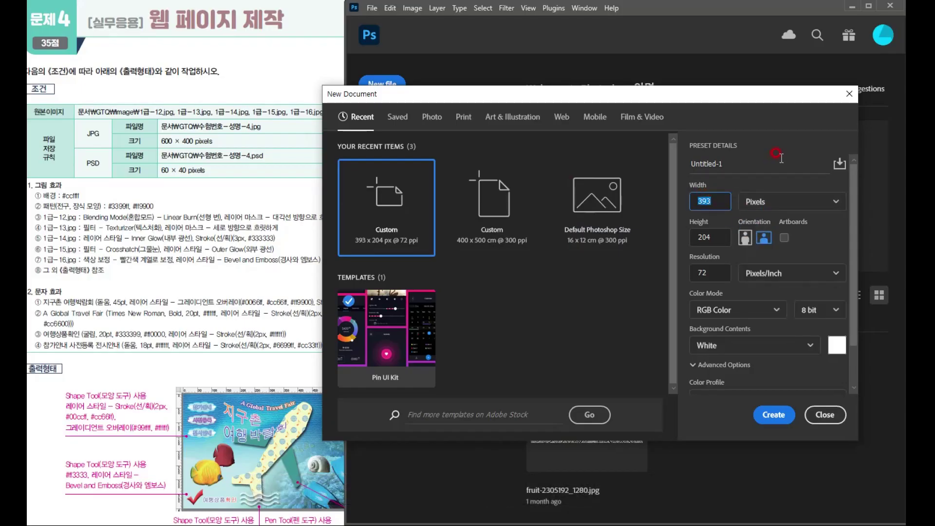
pyautogui.write('600')
pyautogui.press('Tab')
pyautogui.write('40')
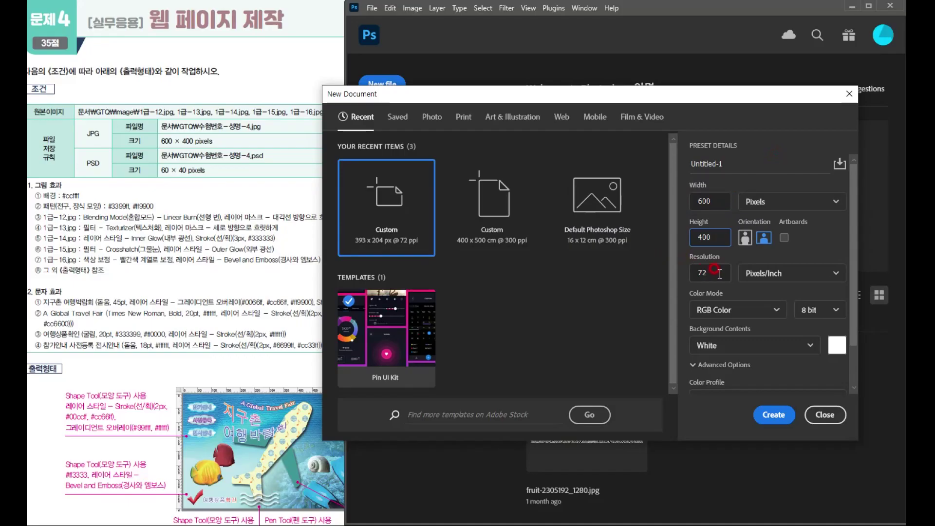
pyautogui.click(771, 415)
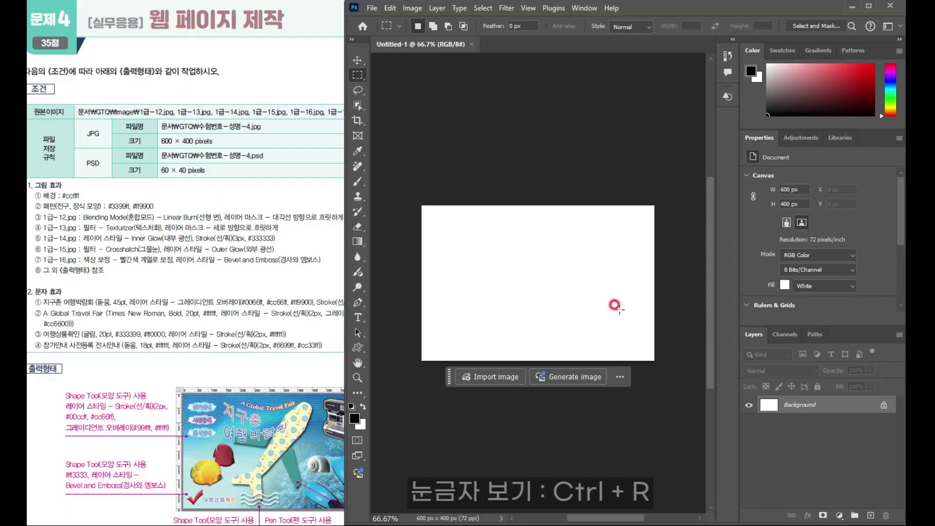
# Step: Show the rulers and collapse the side panels to icons, with the canvas viewed at 100%
pyautogui.hotkey('ctrl', 'r')
pyautogui.scroll(2, 574, 279)
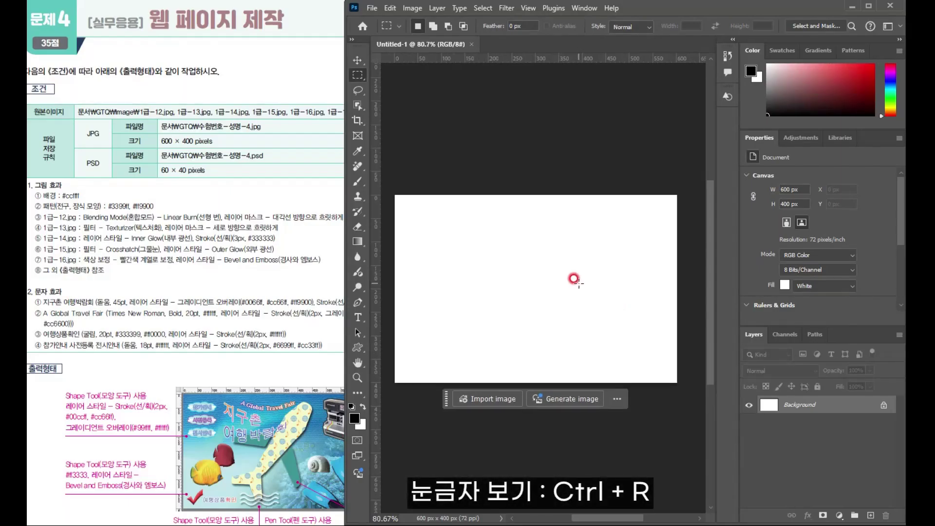
pyautogui.click(898, 40)
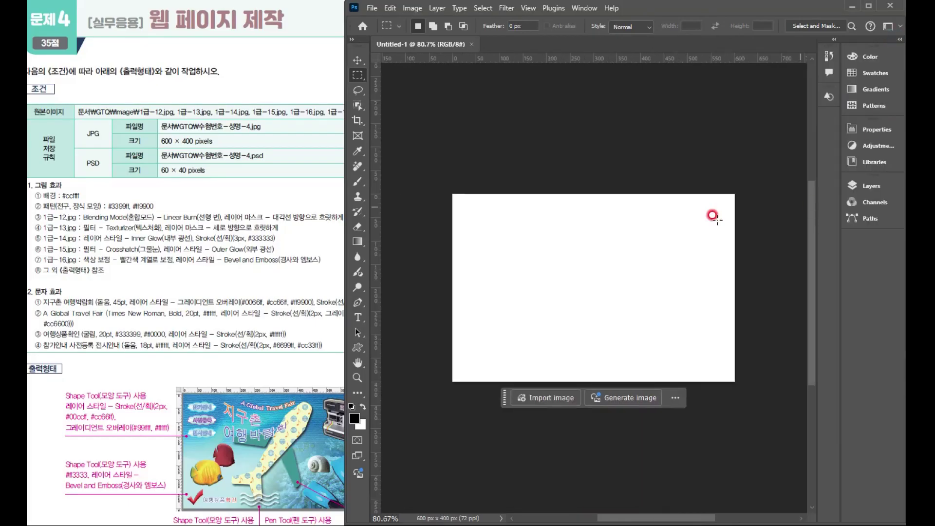
pyautogui.scroll(1, 623, 302)
pyautogui.scroll(1, 571, 298)
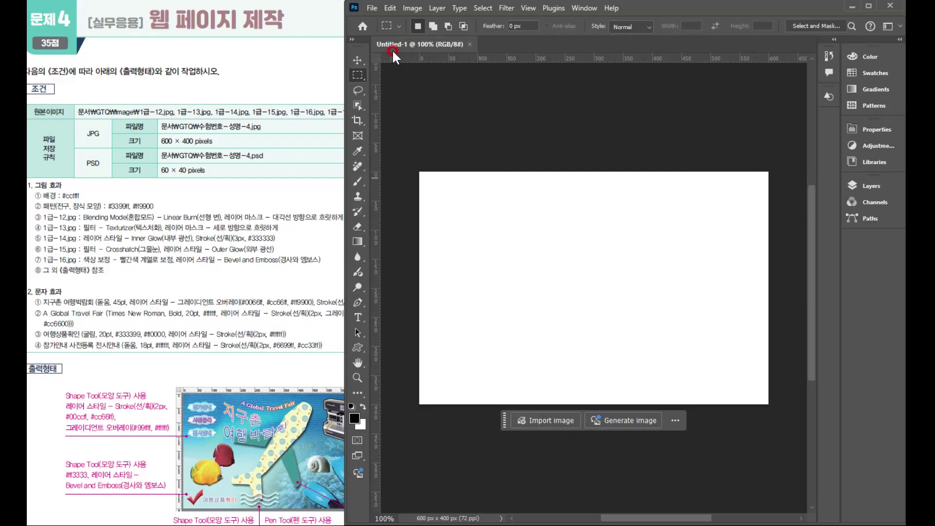
# Step: Save the document in the GTQ folder as the Photoshop file 수험번호-성명-4.psd
pyautogui.click(372, 8)
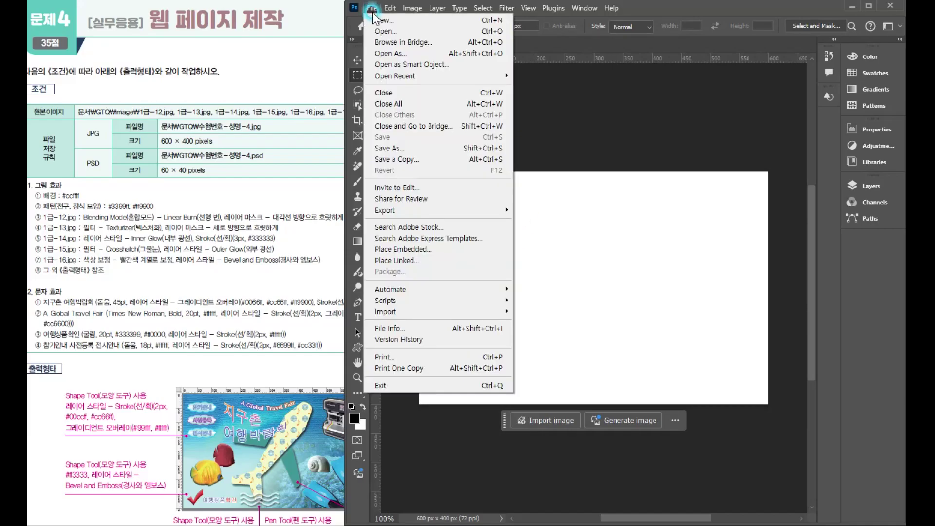
pyautogui.click(390, 149)
pyautogui.click(117, 125)
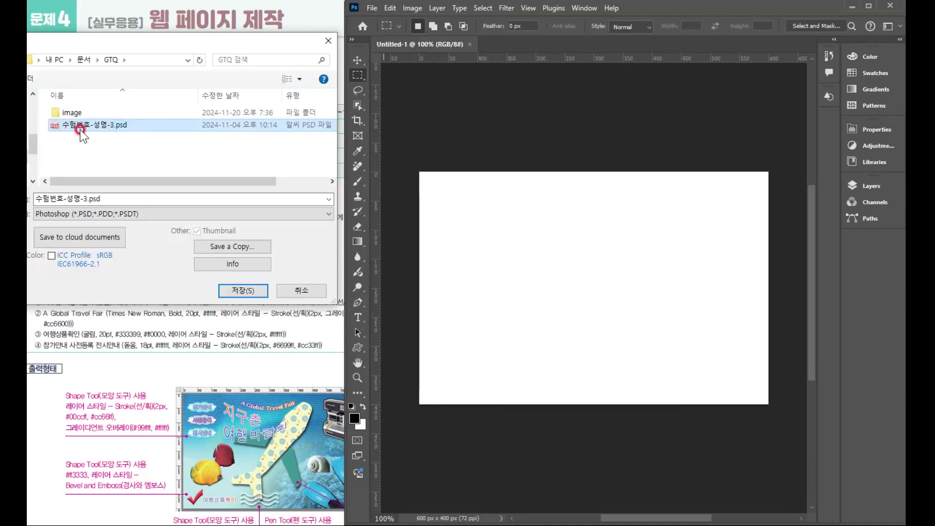
pyautogui.click(103, 199)
pyautogui.click(84, 199)
pyautogui.press('Delete')
pyautogui.write('4')
pyautogui.press('Return')
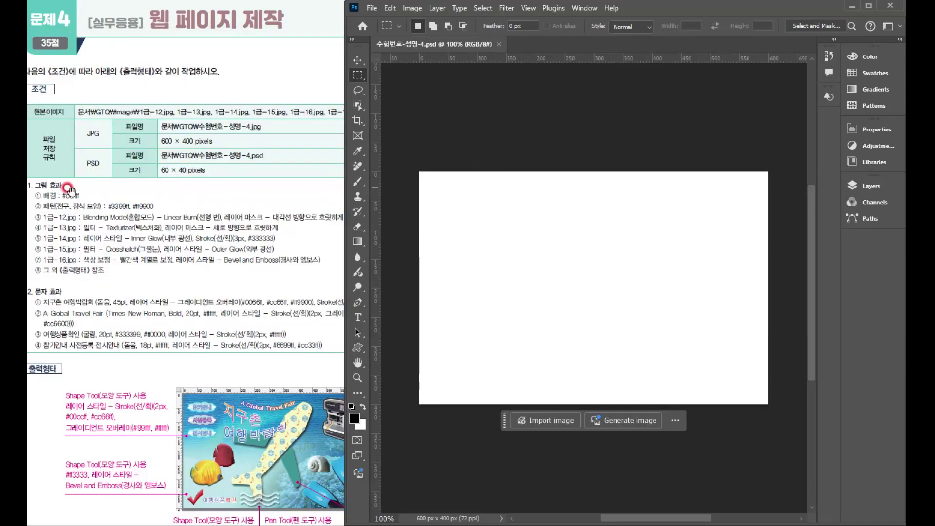
# Step: Set the foreground color to #ccffff and fill the background layer with it
pyautogui.click(355, 418)
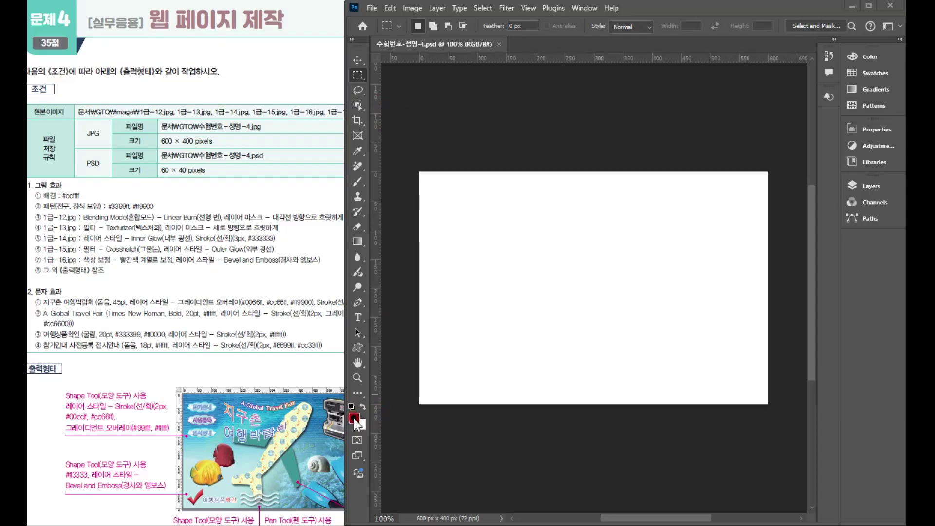
pyautogui.press('d')
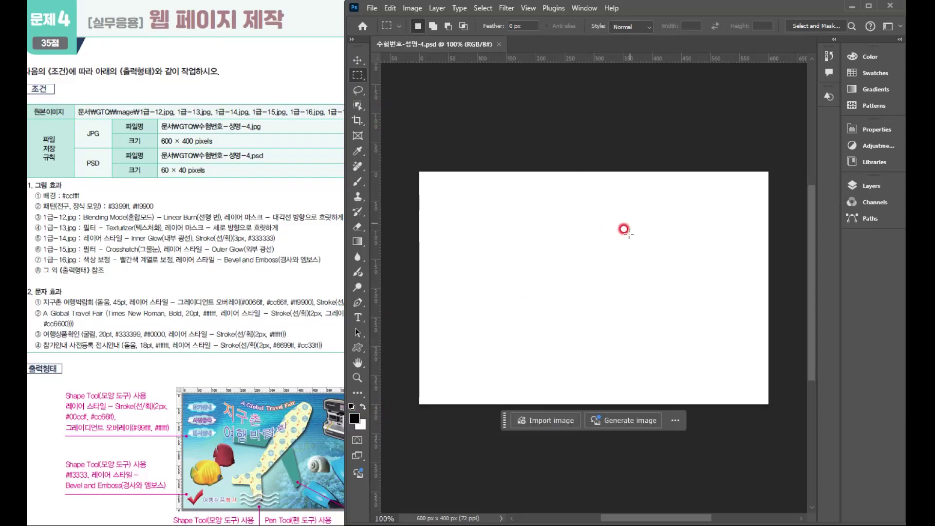
pyautogui.click(354, 418)
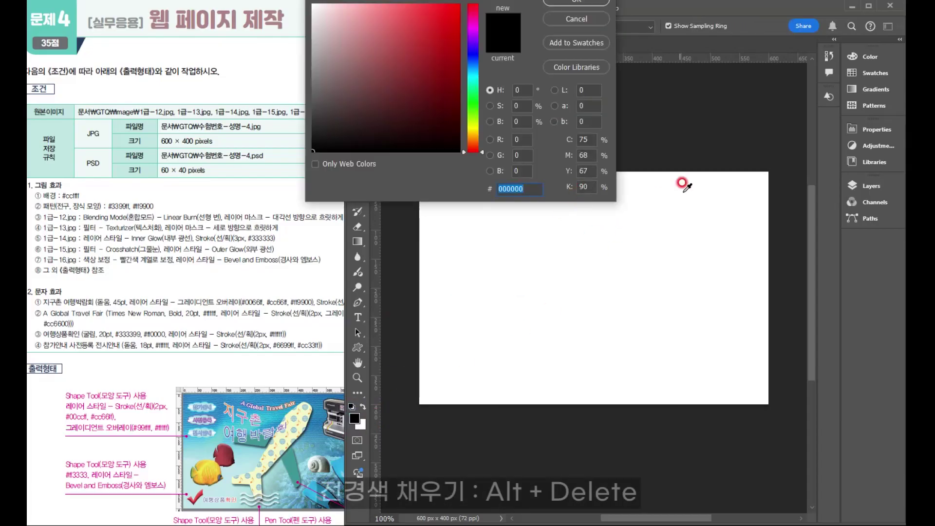
pyautogui.write('cc')
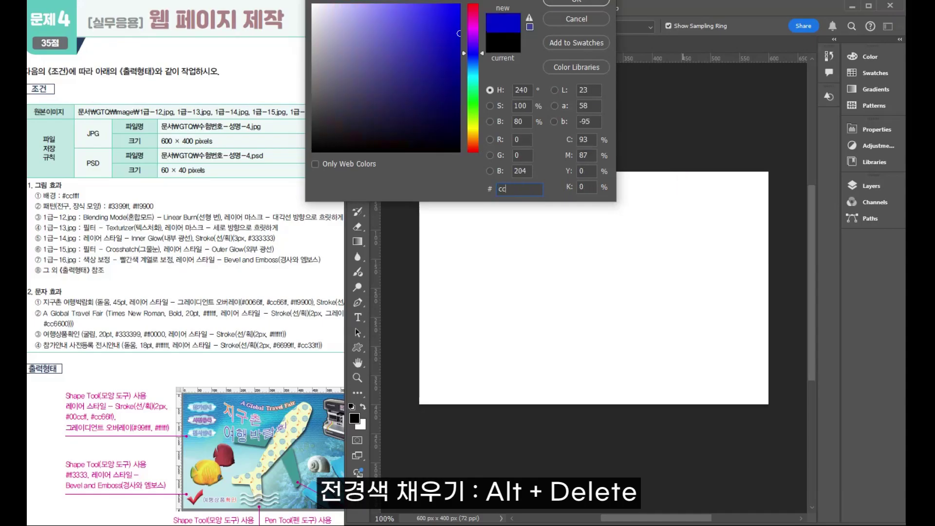
pyautogui.write('ffff')
pyautogui.press('Return')
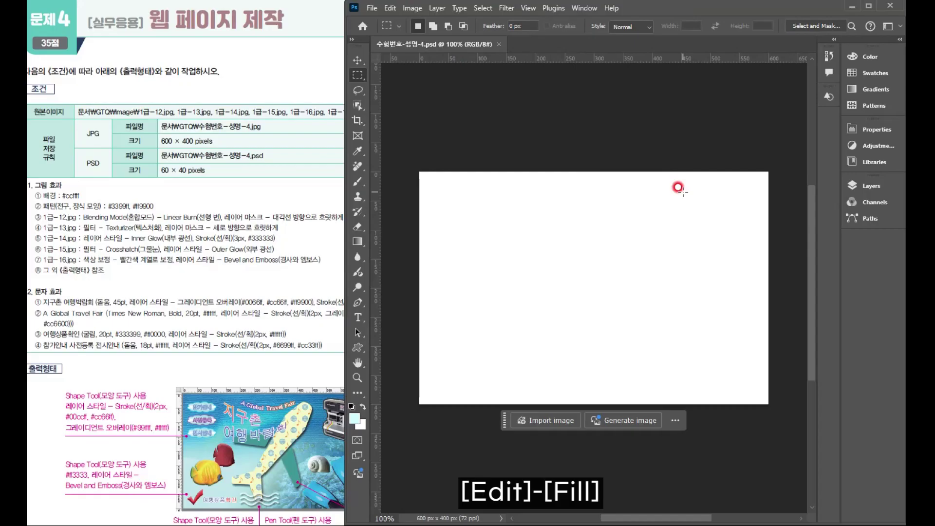
pyautogui.hotkey('alt', 'Delete')
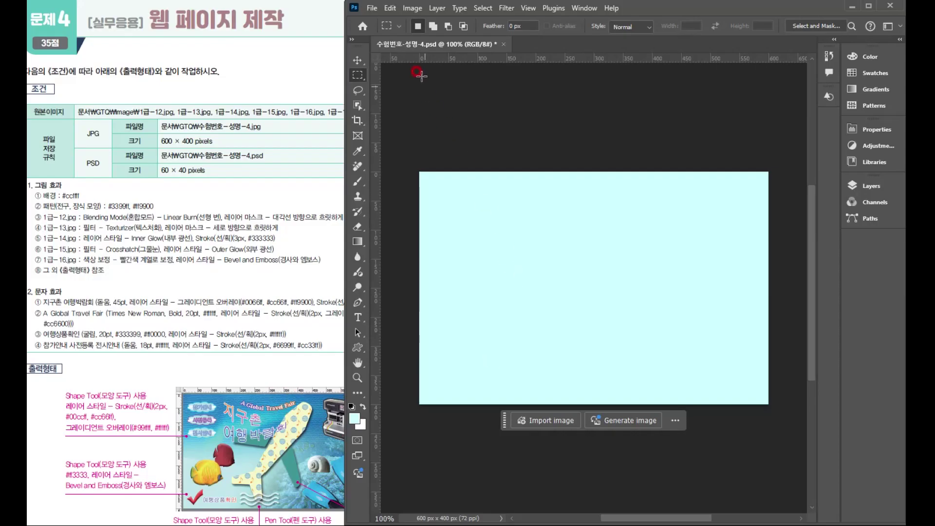
# Step: Create a second document of 40 × 40 pixels at 72 pixels/inch for the pattern
pyautogui.click(375, 10)
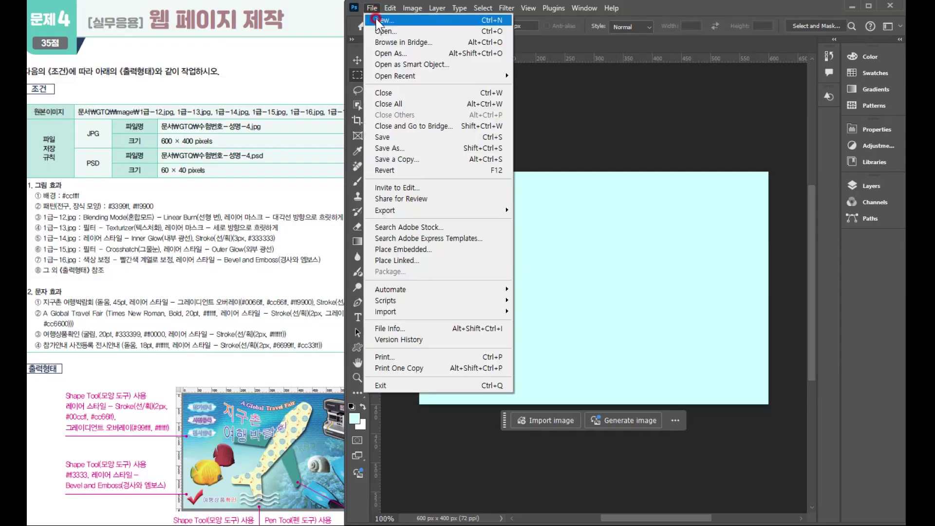
pyautogui.click(377, 21)
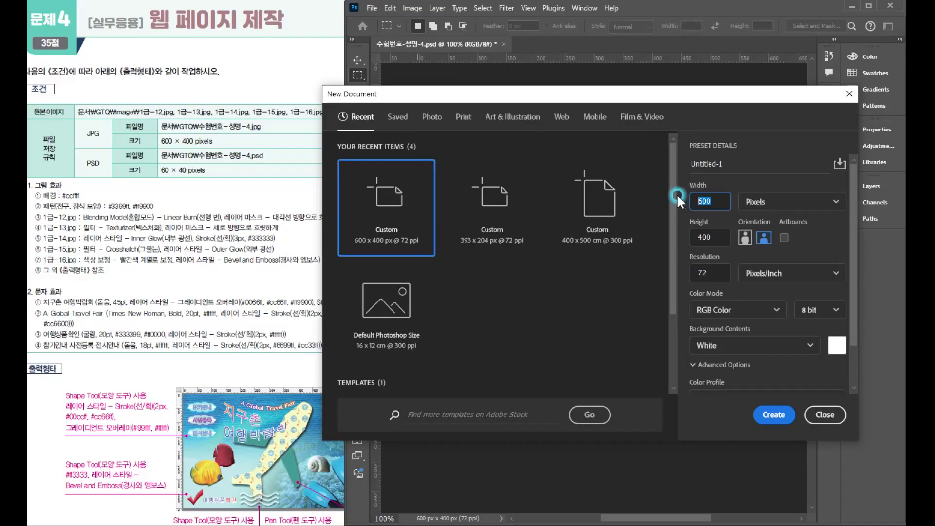
pyautogui.write('40')
pyautogui.press('Tab')
pyautogui.write('40')
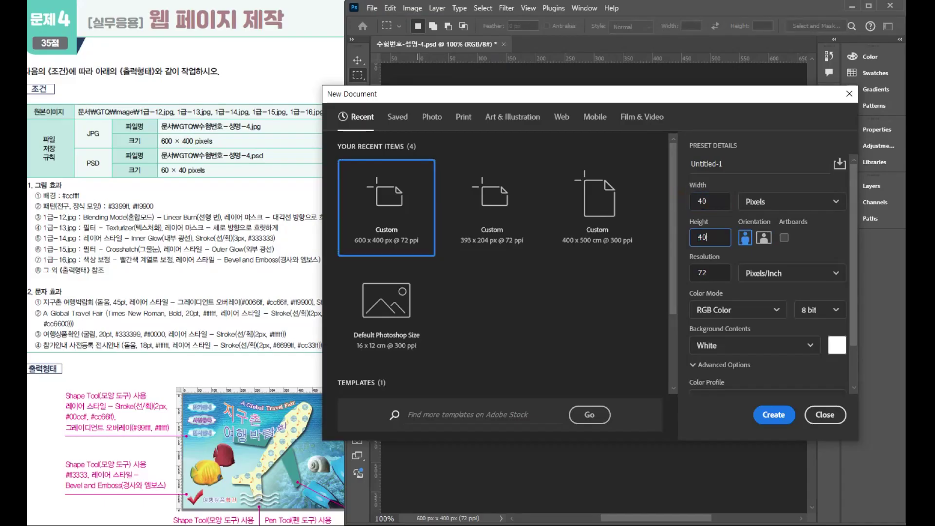
pyautogui.click(773, 414)
pyautogui.hotkey('ctrl', '0')
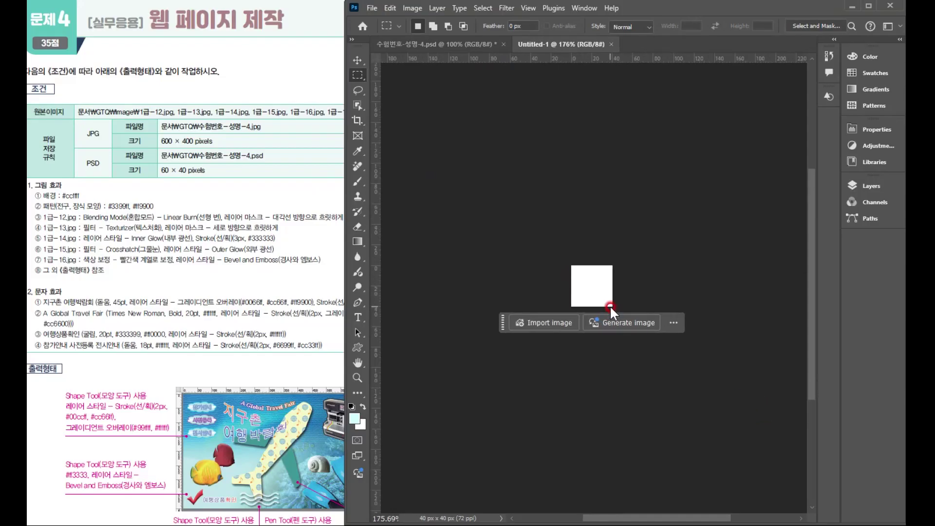
pyautogui.scroll(1, 611, 306)
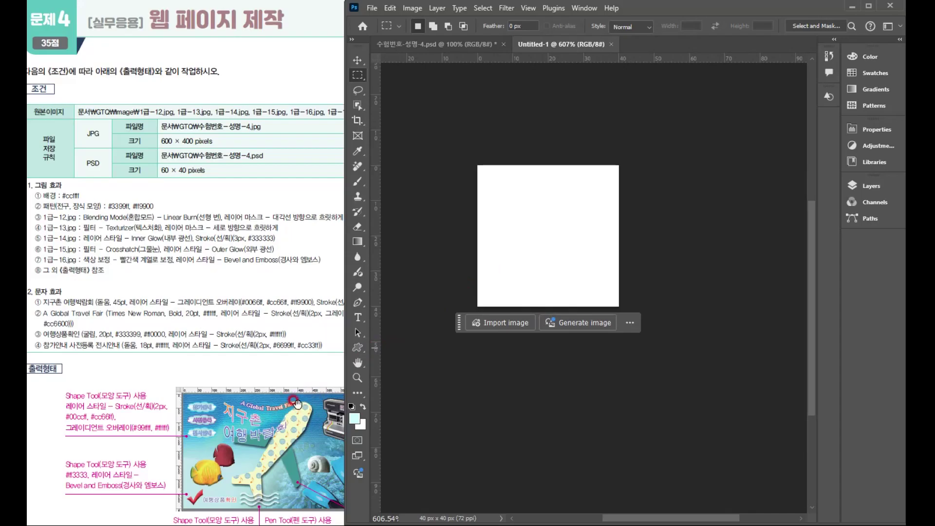
# Step: Activate the Custom Shape tool, enlarge its shape picker and expand All Legacy Default Shapes under Legacy Shapes and More
pyautogui.click(355, 344)
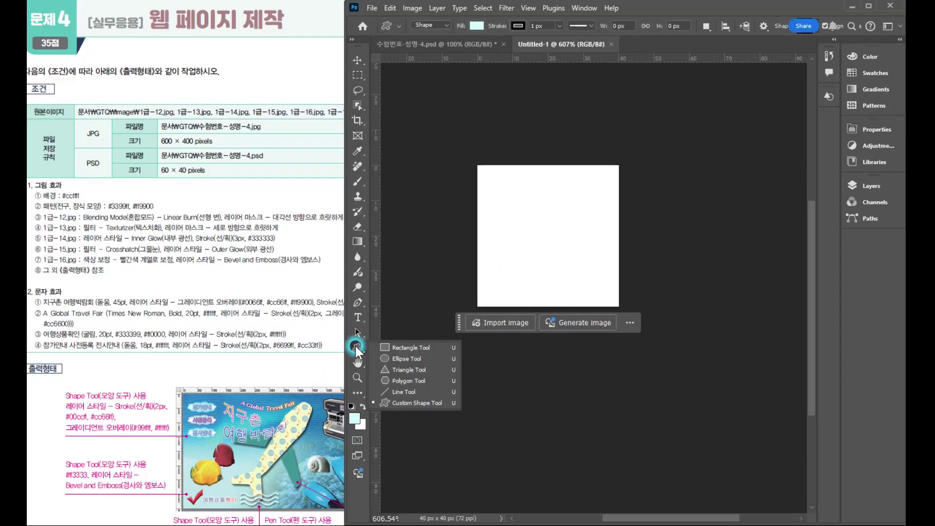
pyautogui.click(409, 401)
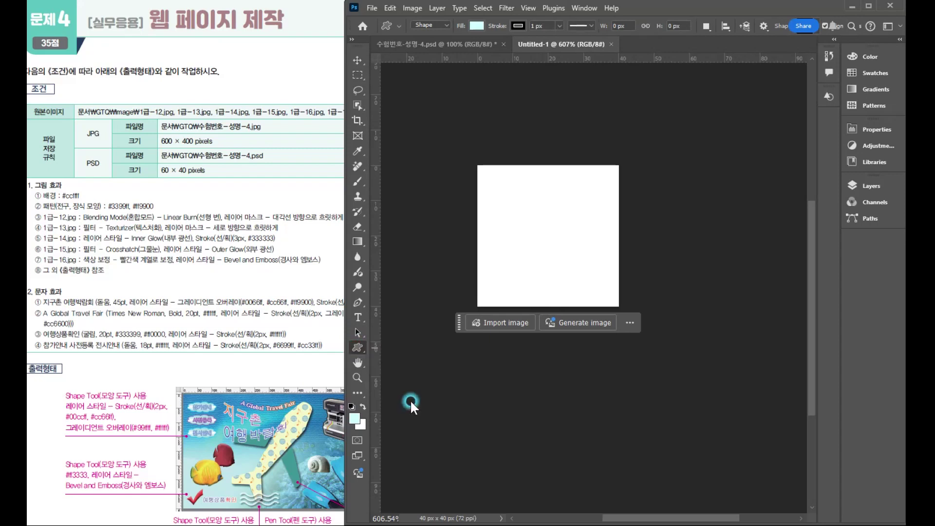
pyautogui.click(818, 32)
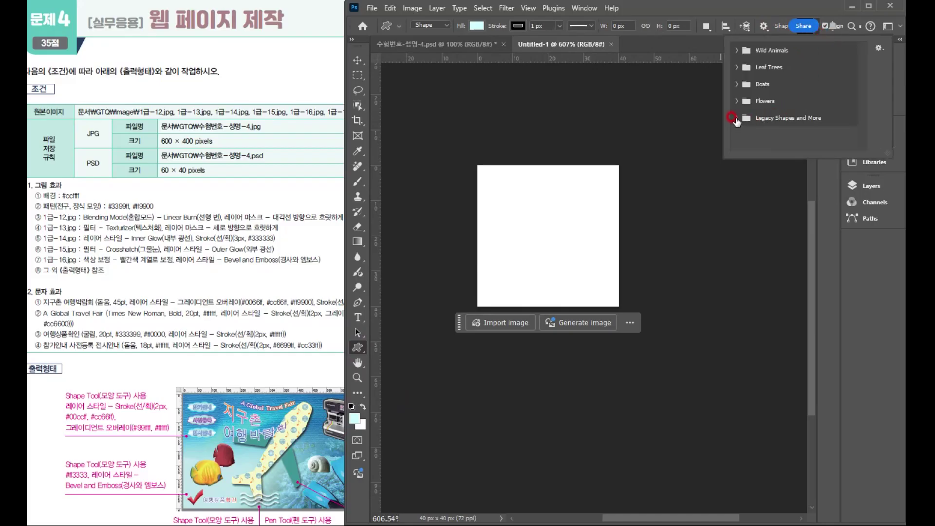
pyautogui.click(735, 120)
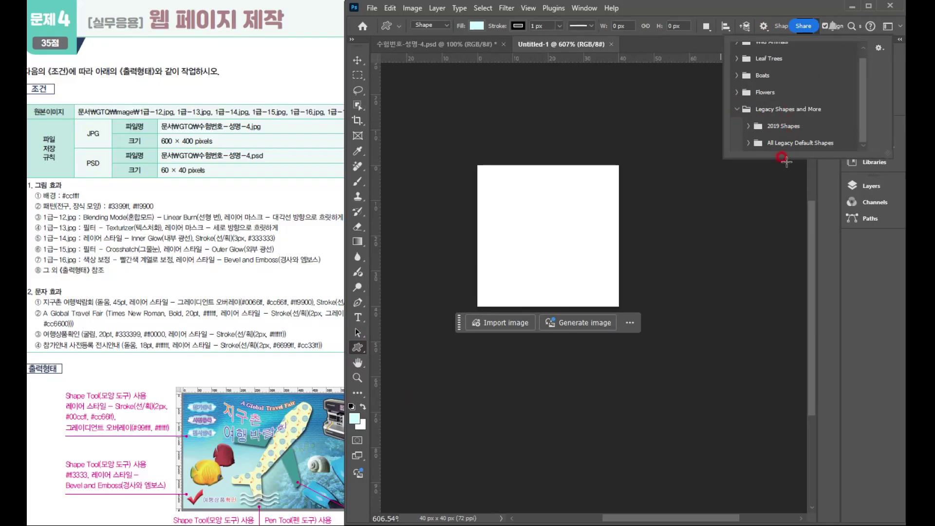
pyautogui.moveTo(883, 150); pyautogui.dragTo(881, 348)
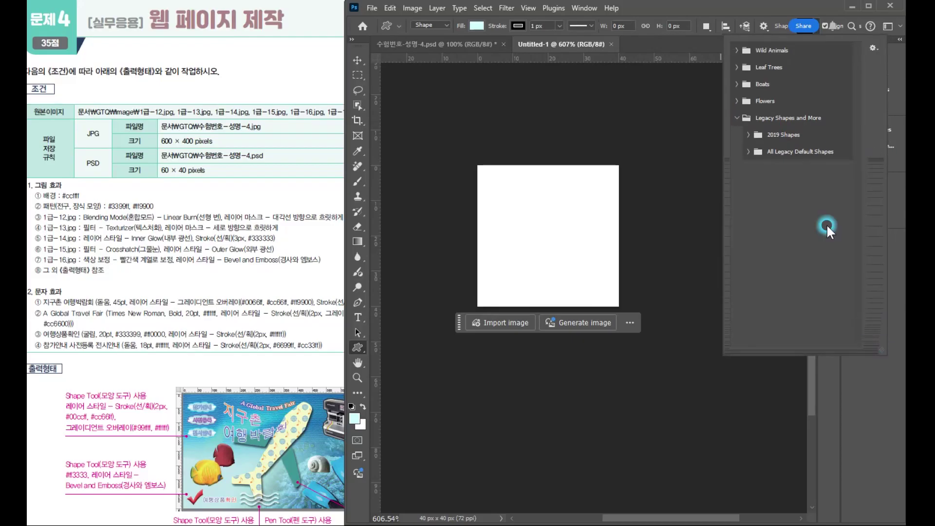
pyautogui.click(744, 152)
pyautogui.scroll(-3, 790, 223)
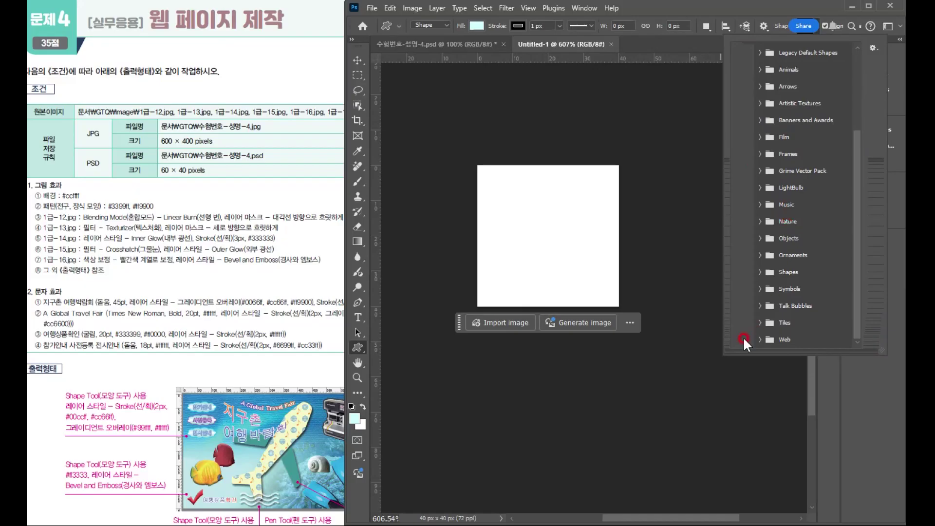
# Step: Expand the Web and Symbols shape groups, choose the World Wide Web shape from Web, and close the picker
pyautogui.click(757, 339)
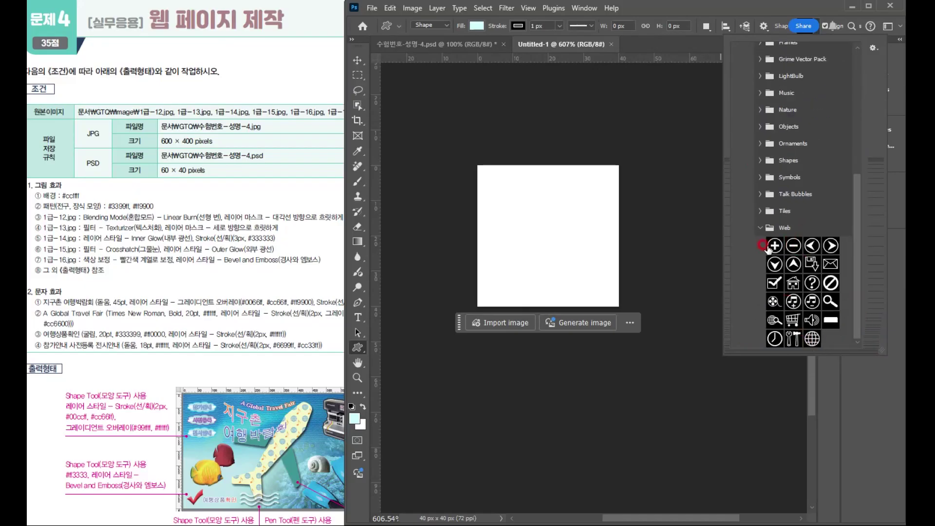
pyautogui.click(756, 175)
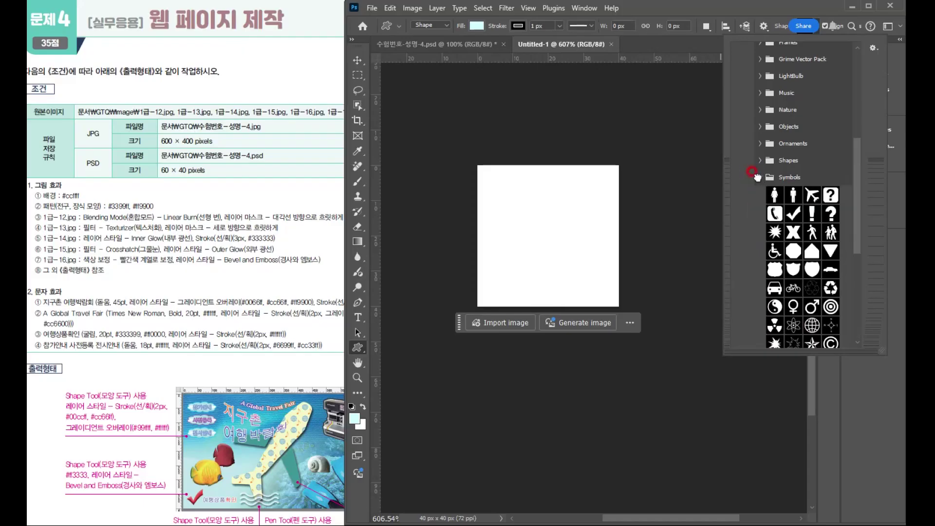
pyautogui.scroll(-1, 799, 270)
pyautogui.scroll(-4, 806, 271)
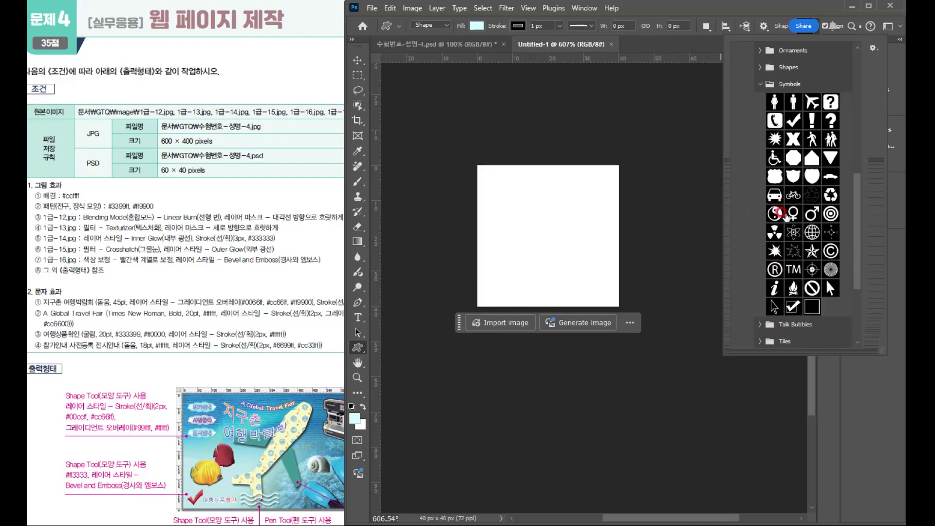
pyautogui.click(812, 340)
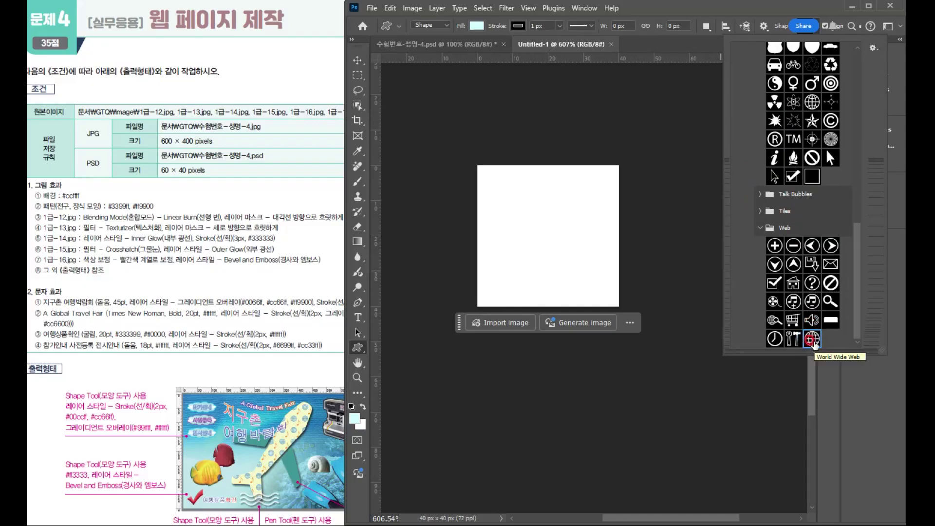
pyautogui.click(898, 267)
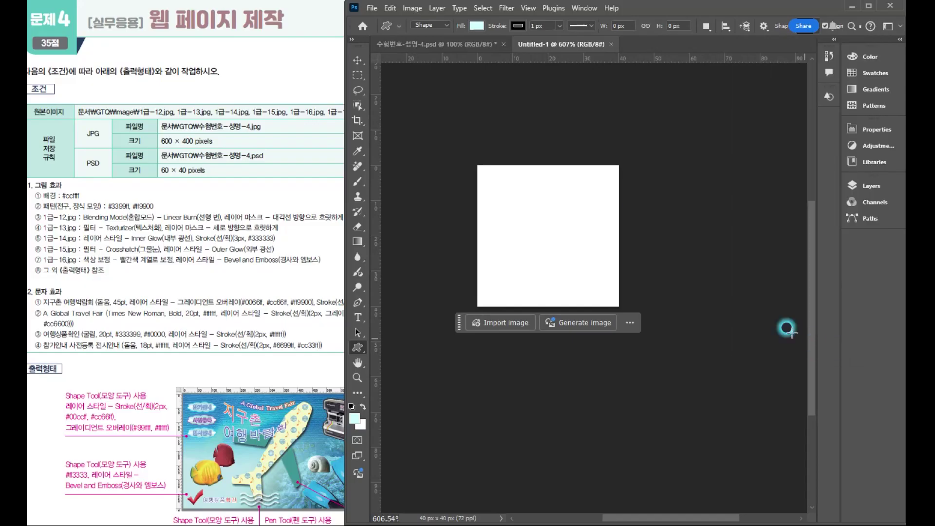
# Step: Draw the World Wide Web shape about 21 × 21 px in the canvas's upper-left area and fill it with #3399ff
pyautogui.moveTo(480, 165); pyautogui.dragTo(555, 239)
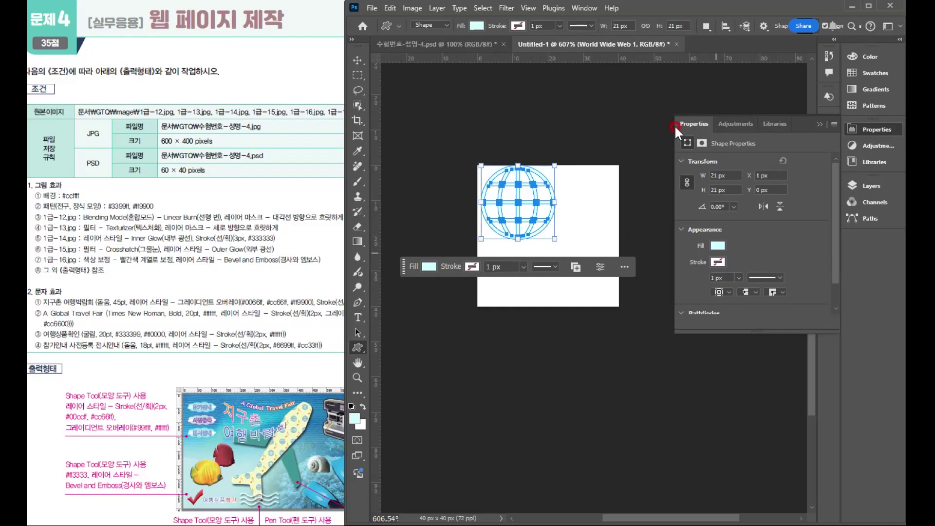
pyautogui.click(820, 123)
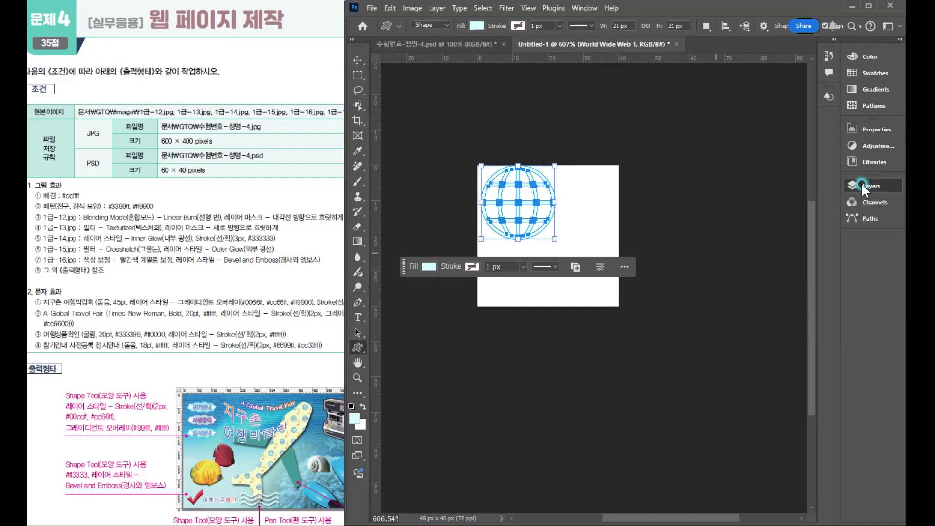
pyautogui.click(867, 186)
pyautogui.click(732, 253)
pyautogui.doubleClick(732, 253)
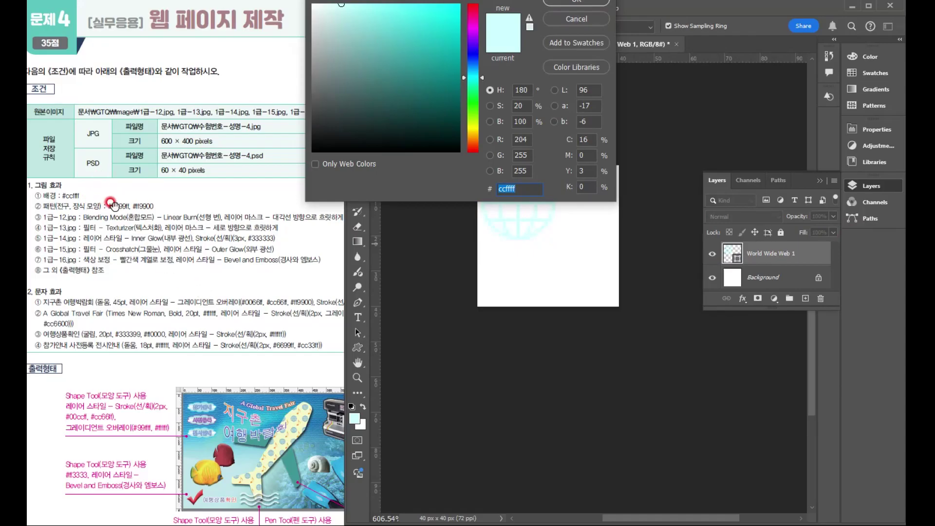
pyautogui.write('3399ff')
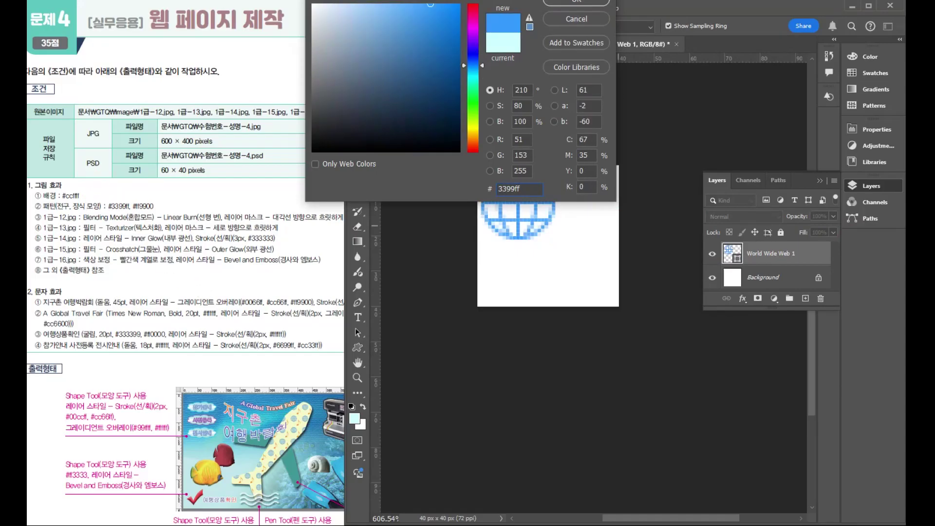
pyautogui.press('Return')
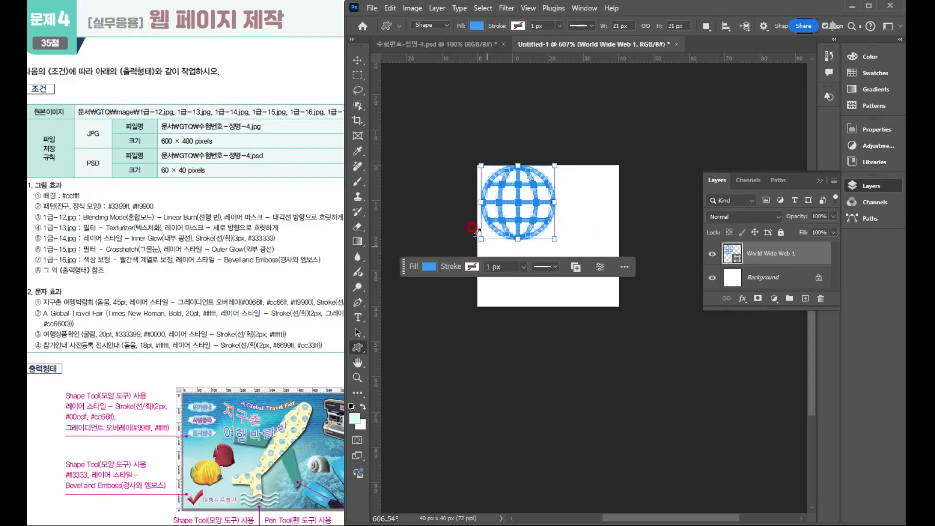
# Step: Choose the Eighth Note shape from the Music group of the custom shapes
pyautogui.click(819, 32)
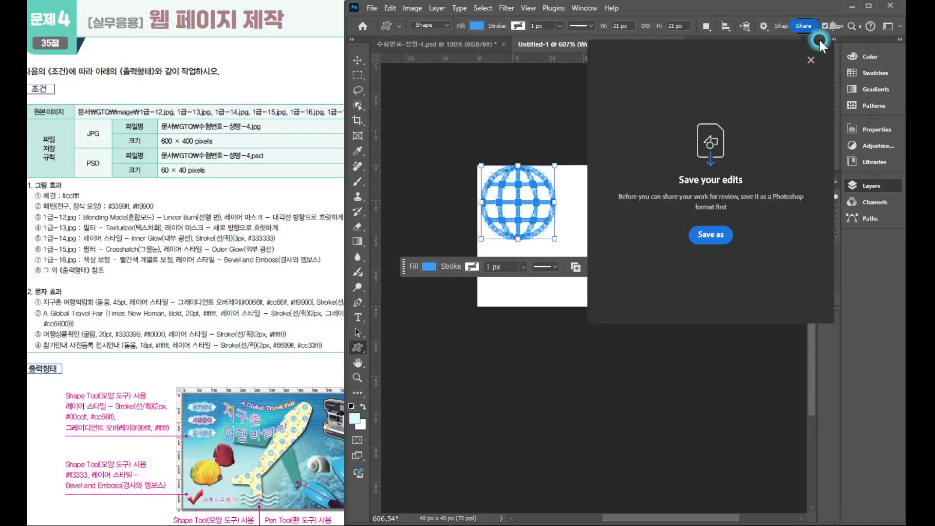
pyautogui.press('Escape')
pyautogui.click(817, 32)
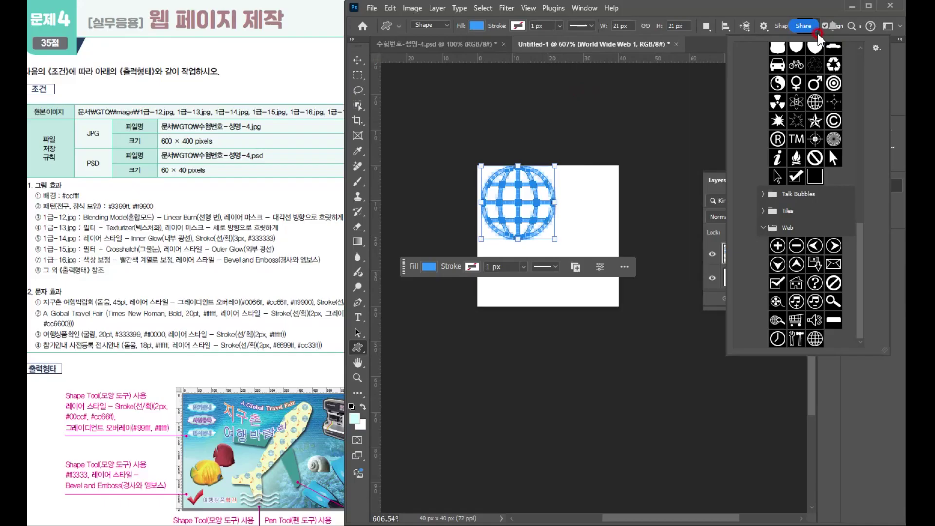
pyautogui.scroll(5, 829, 215)
pyautogui.scroll(3, 832, 240)
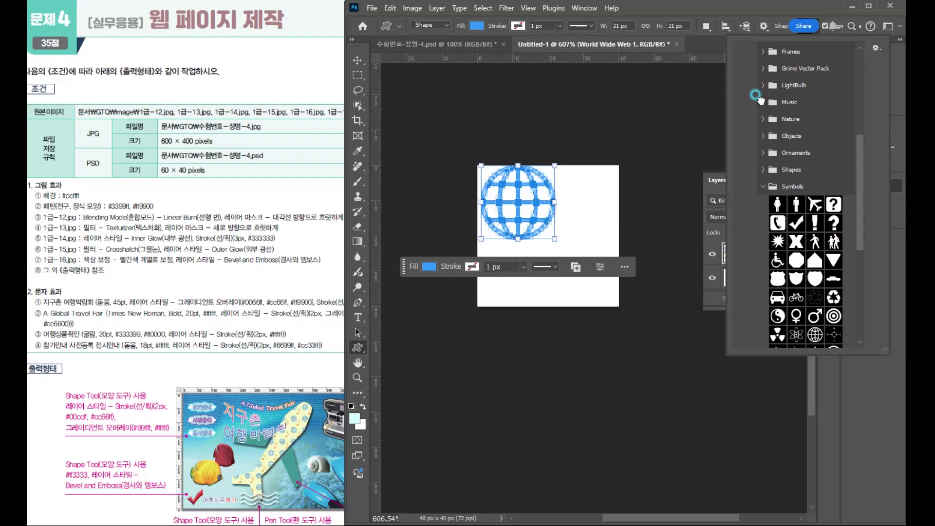
pyautogui.click(762, 103)
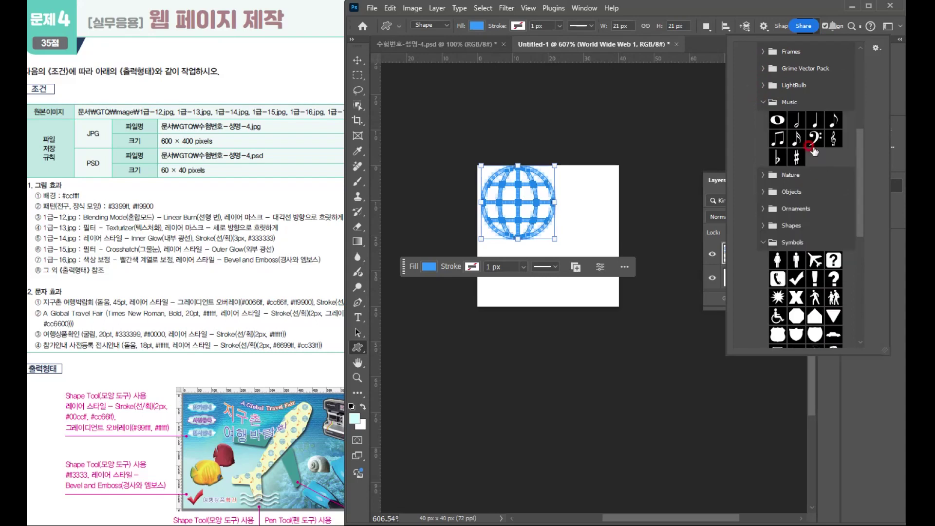
pyautogui.click(832, 122)
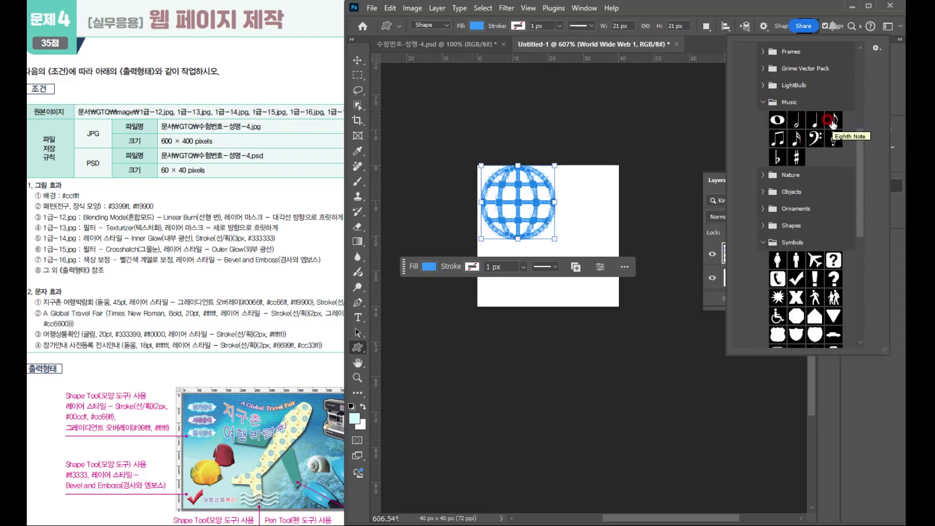
pyautogui.doubleClick(832, 122)
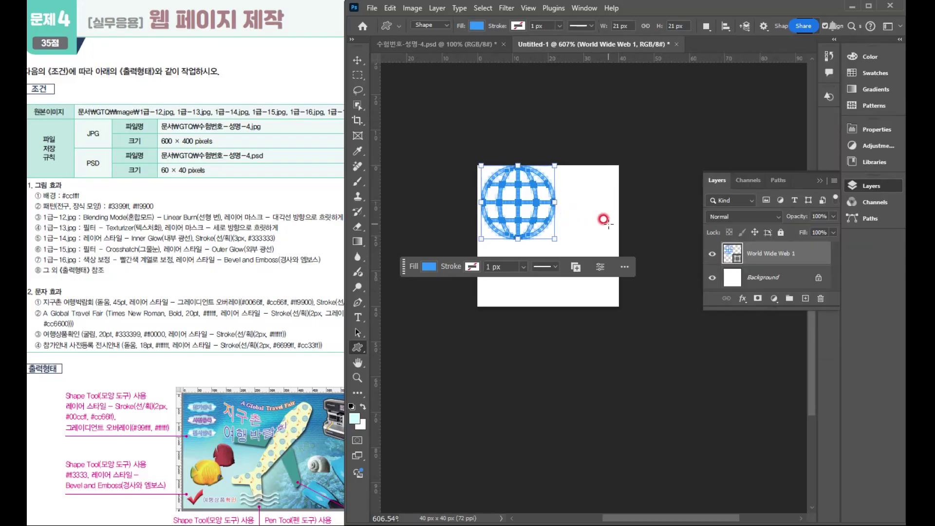
# Step: Draw the Eighth Note about 14 × 25 px in the canvas's lower-right area and fill it with #ff9900
pyautogui.moveTo(604, 212); pyautogui.dragTo(548, 295)
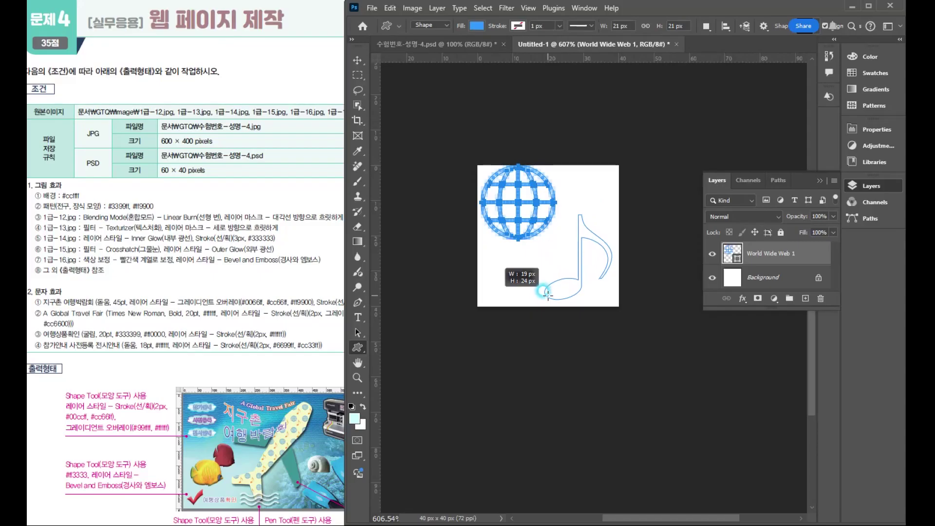
pyautogui.moveTo(548, 295); pyautogui.dragTo(538, 296)
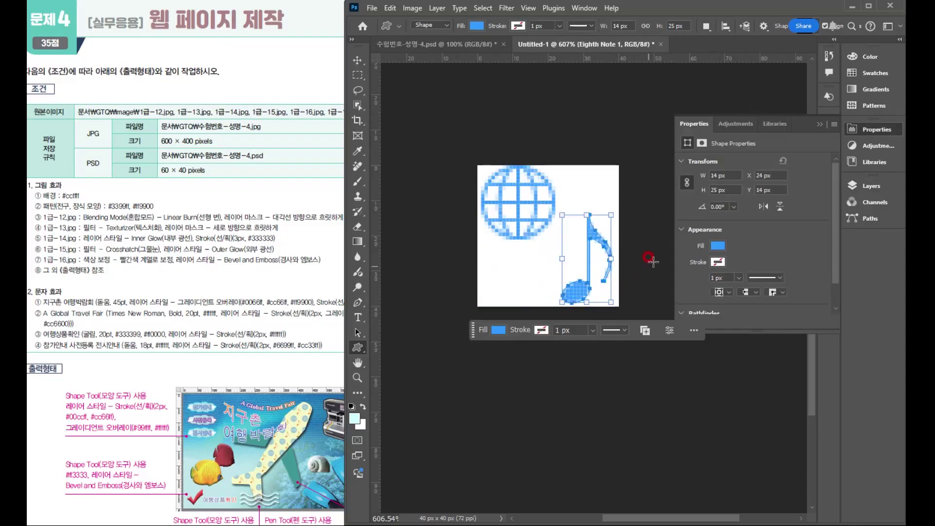
pyautogui.click(822, 124)
pyautogui.click(865, 186)
pyautogui.click(728, 253)
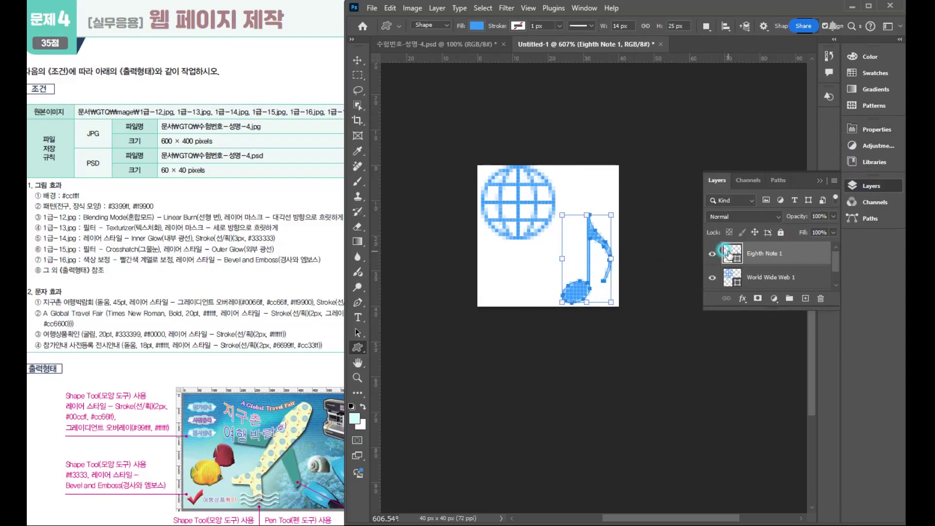
pyautogui.doubleClick(728, 254)
pyautogui.write('ff9900')
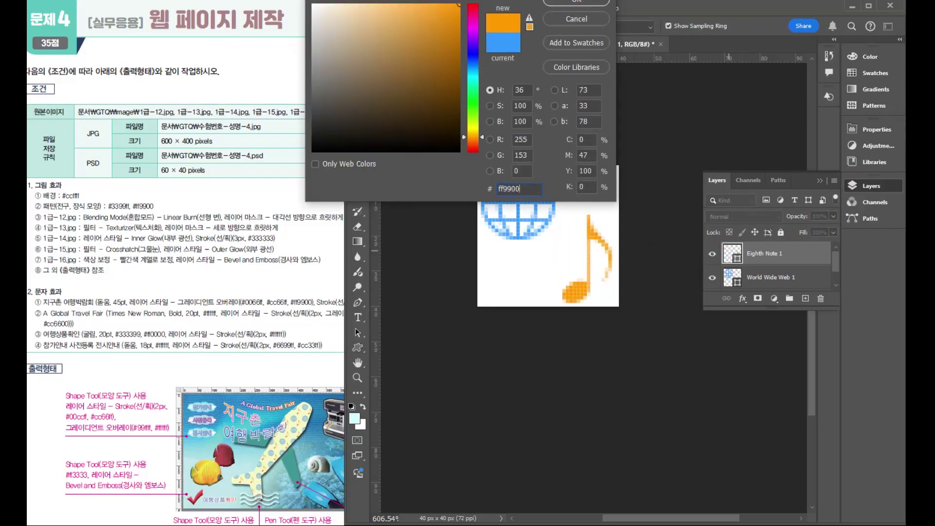
pyautogui.press('Return')
# Step: Move the eighth note slightly up and left, closer to the globe shape
pyautogui.click(358, 58)
pyautogui.moveTo(611, 249); pyautogui.dragTo(590, 229)
pyautogui.moveTo(590, 228); pyautogui.dragTo(587, 227)
# Step: Hide the Background layer and define the globe and note artwork as a pattern with the default name
pyautogui.click(817, 183)
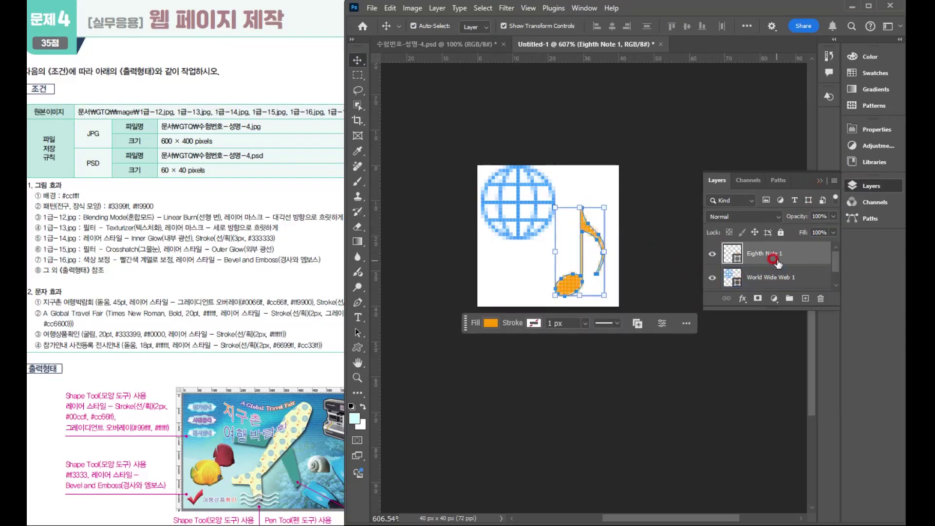
pyautogui.scroll(-1, 775, 261)
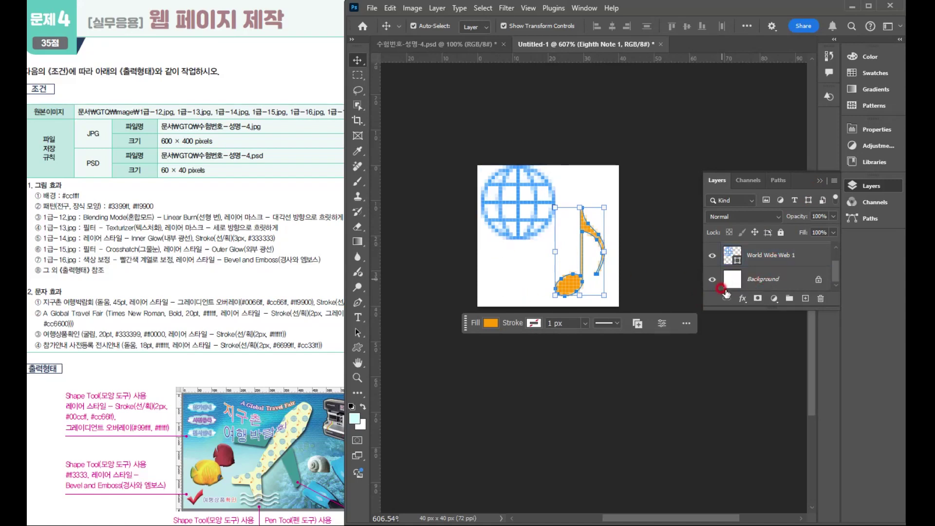
pyautogui.click(712, 280)
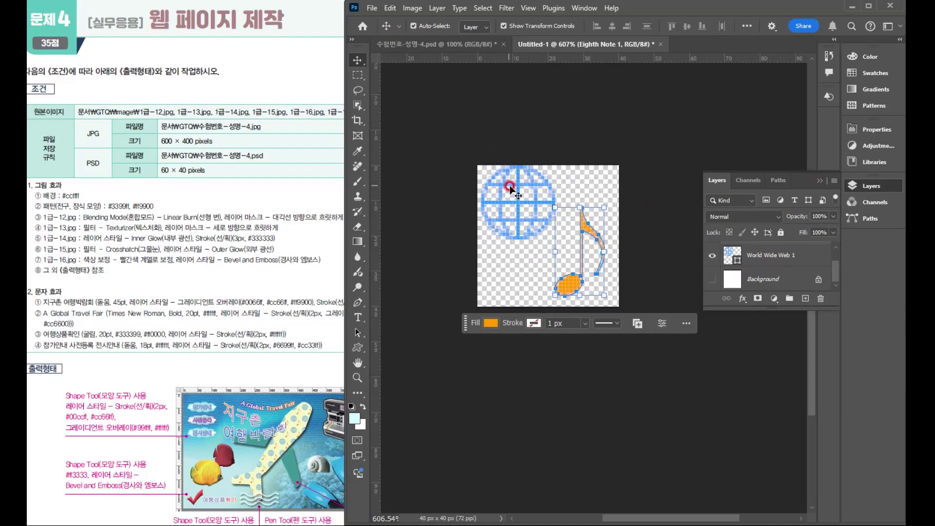
pyautogui.click(391, 8)
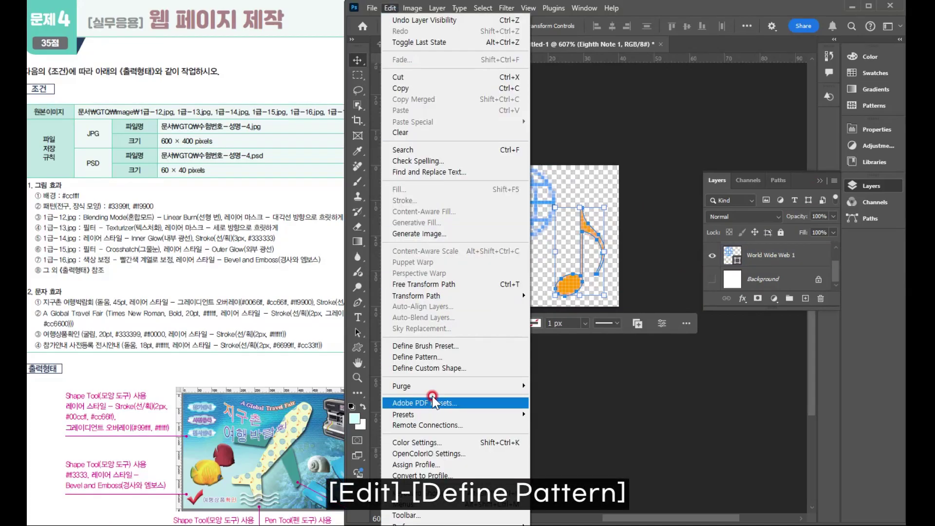
pyautogui.click(427, 357)
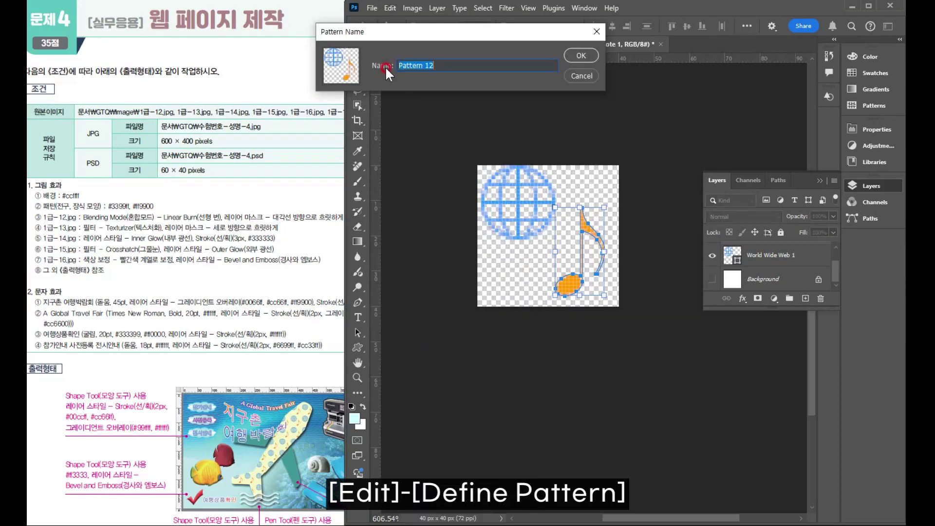
pyautogui.click(579, 54)
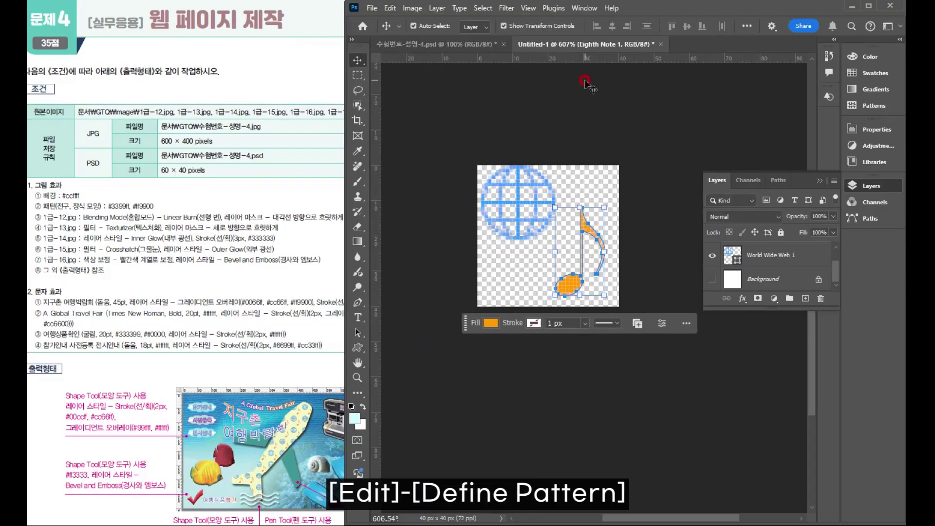
# Step: Copy the entire 1급-12.jpg coral photo and paste it into 수험번호-성명-4.psd
pyautogui.click(453, 42)
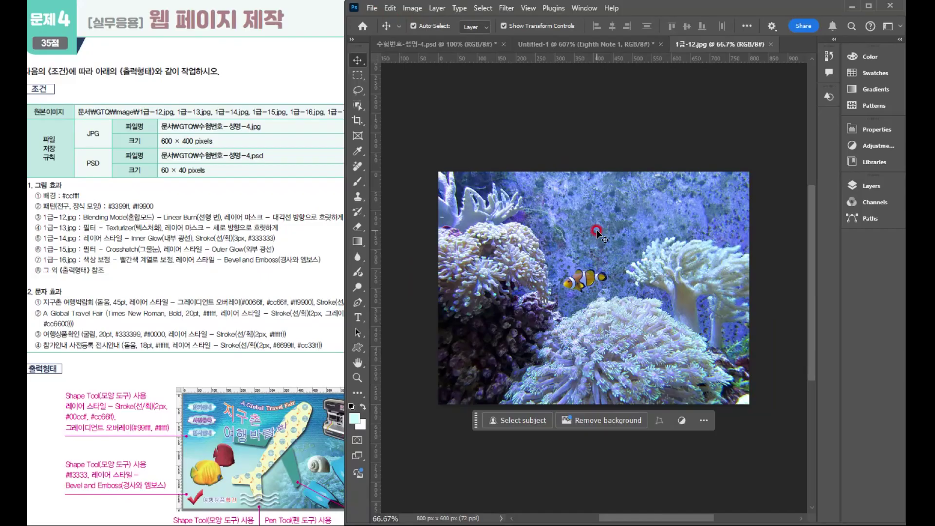
pyautogui.hotkey('ctrl', 'a')
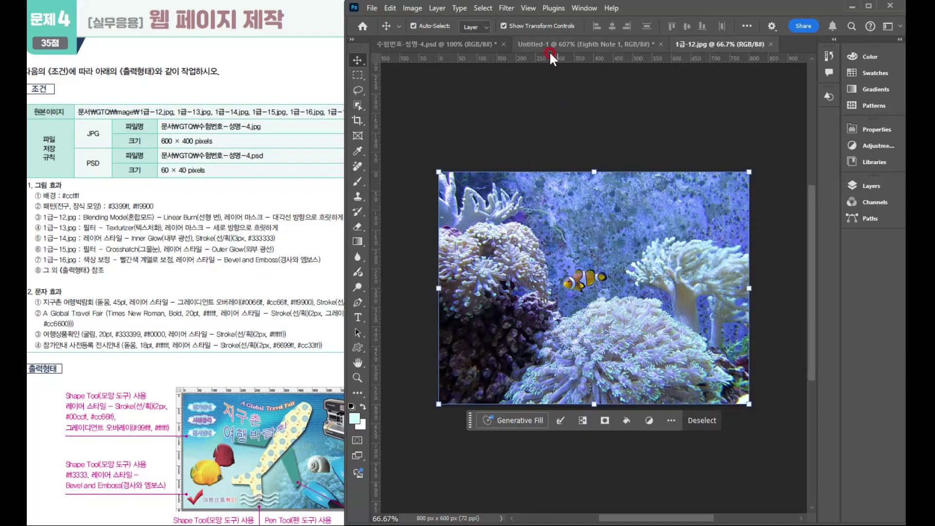
pyautogui.click(422, 43)
pyautogui.hotkey('ctrl', 'v')
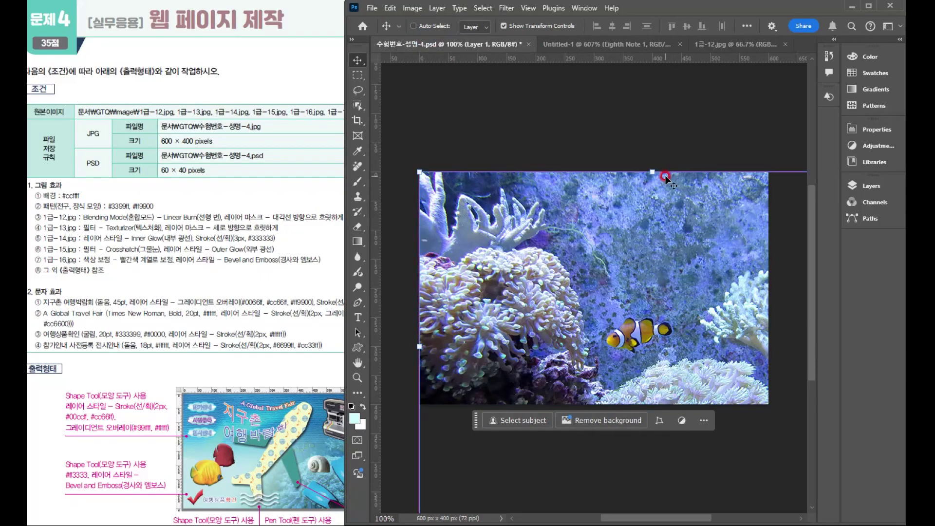
# Step: Scale the pasted coral photo to about 70% and position it over the right part of the canvas, extending past the right edge
pyautogui.hotkey('ctrl', 't')
pyautogui.moveTo(417, 169); pyautogui.dragTo(528, 304)
pyautogui.moveTo(663, 375); pyautogui.dragTo(575, 263)
pyautogui.moveTo(434, 199); pyautogui.dragTo(507, 177)
pyautogui.moveTo(647, 279); pyautogui.dragTo(618, 257)
pyautogui.click(230, 486)
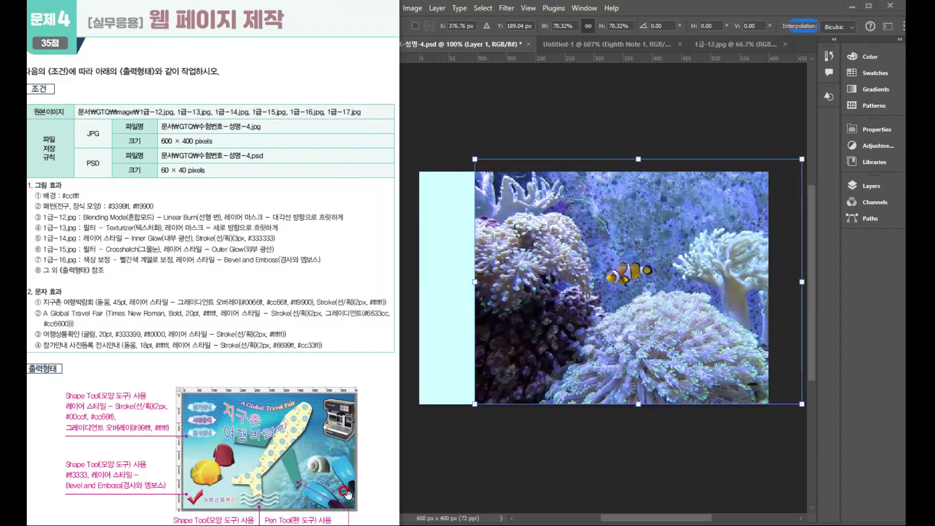
pyautogui.click(662, 363)
pyautogui.moveTo(626, 342); pyautogui.dragTo(664, 344)
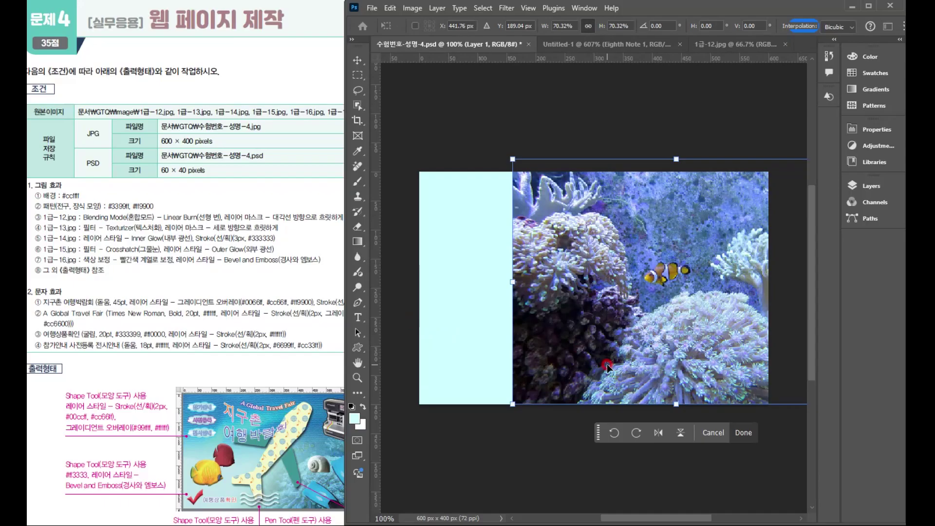
pyautogui.press('Return')
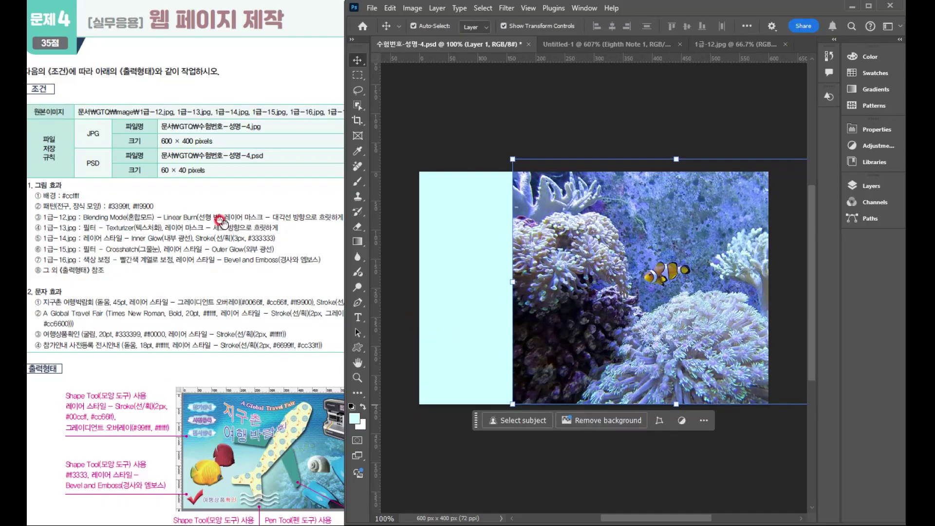
# Step: Set the coral photo layer's blending mode to Linear Burn
pyautogui.click(870, 186)
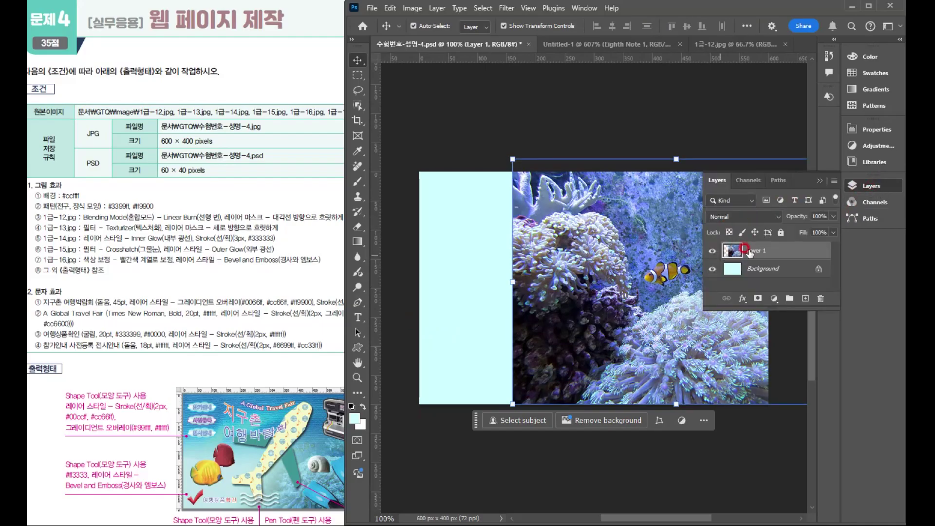
pyautogui.click(735, 216)
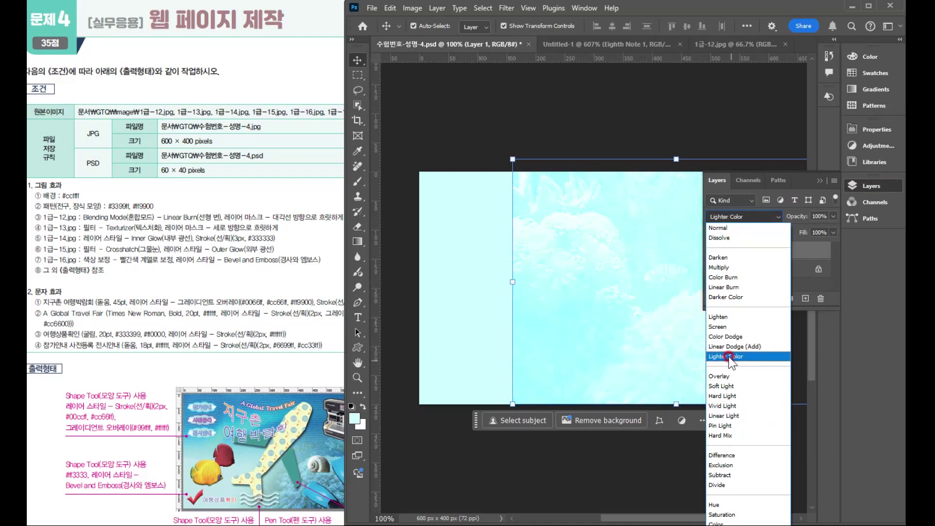
pyautogui.click(729, 287)
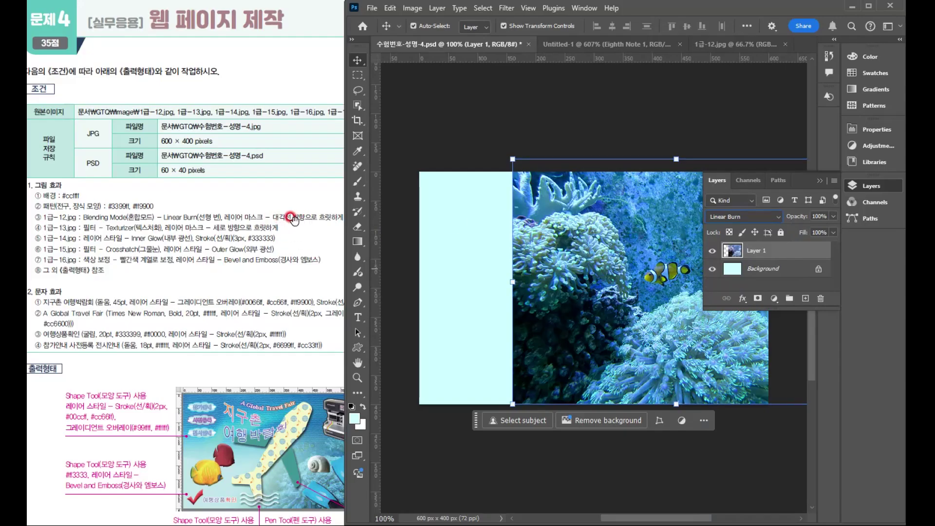
# Step: Add a layer mask to the coral photo layer and draw a diagonal white-to-black linear gradient from its lower right toward the upper left
pyautogui.click(292, 483)
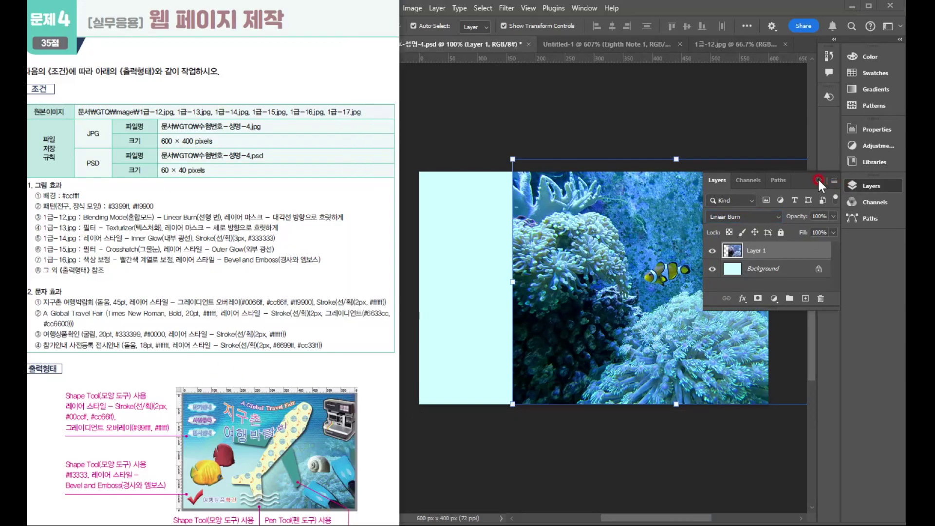
pyautogui.click(757, 298)
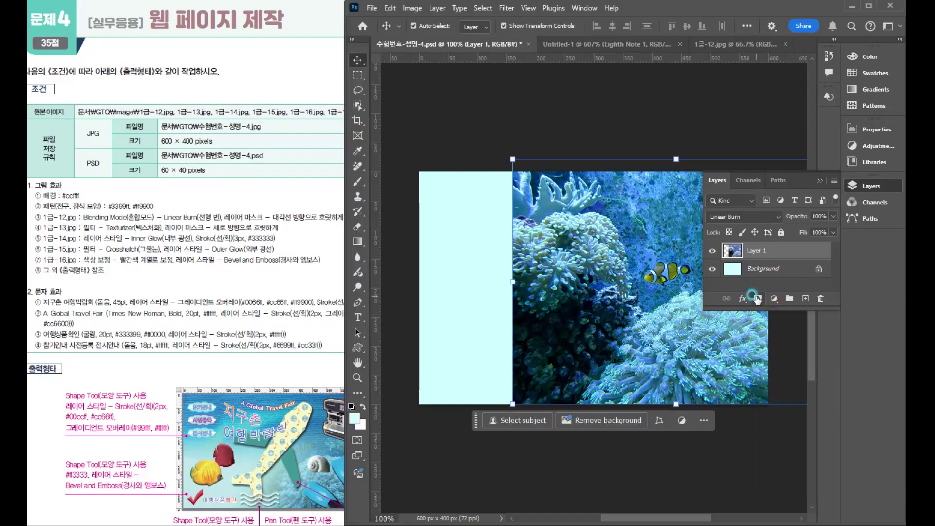
pyautogui.click(357, 240)
pyautogui.click(522, 25)
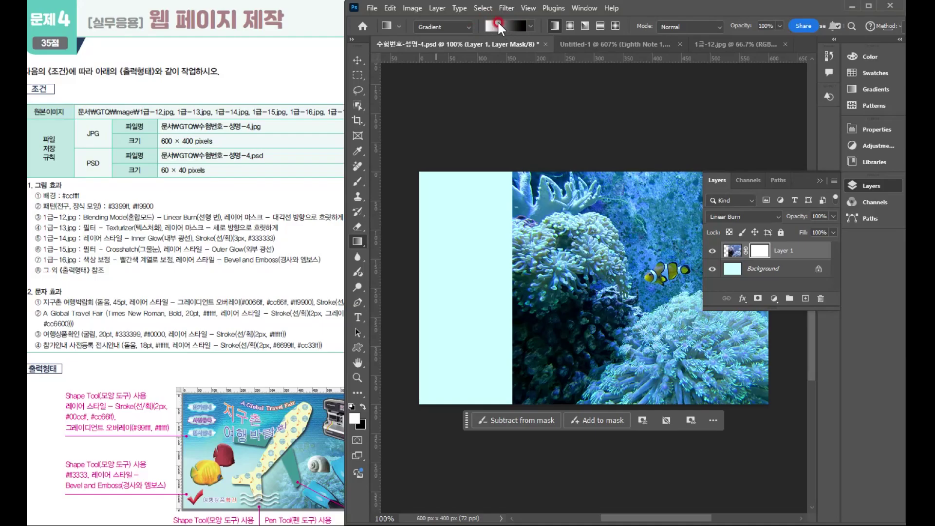
pyautogui.click(820, 182)
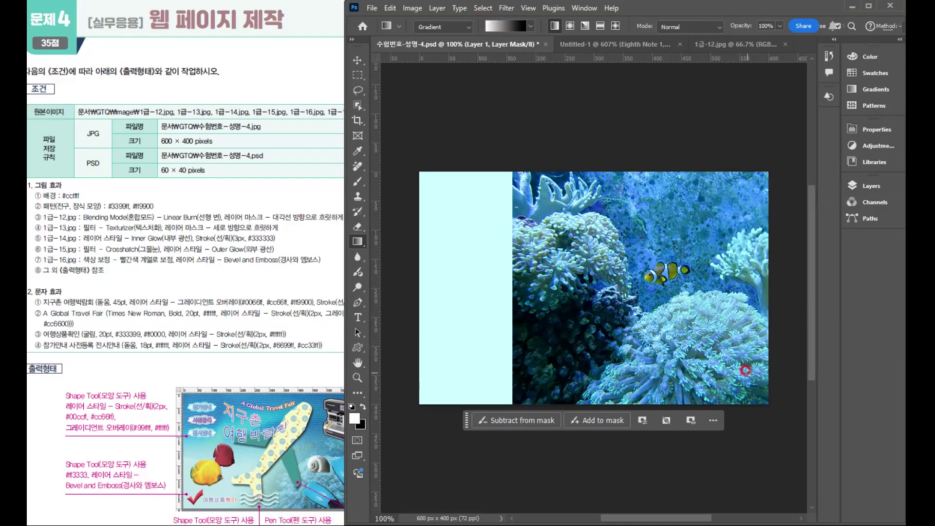
pyautogui.moveTo(758, 383); pyautogui.dragTo(541, 282)
pyautogui.click(872, 186)
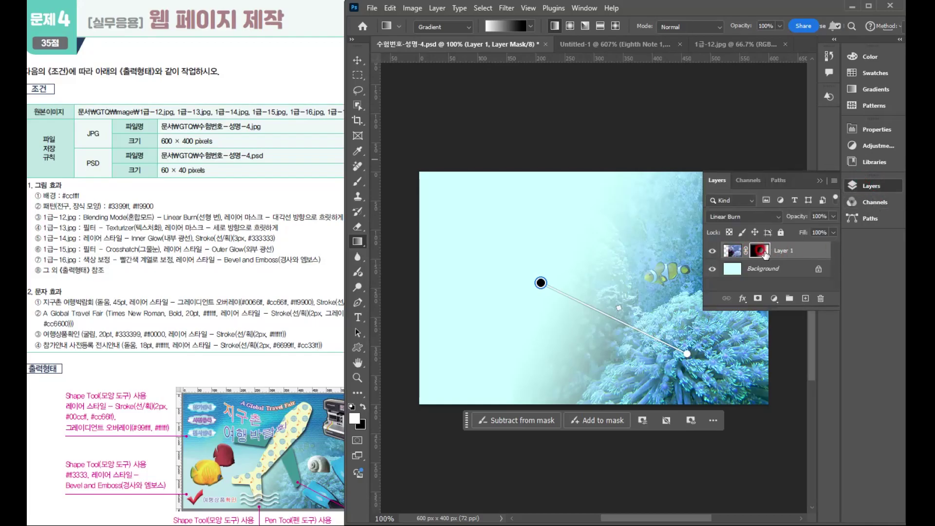
# Step: Open 1급-13.jpg, copy the entire aurora photo and paste it into 수험번호-성명-4.psd
pyautogui.click(820, 181)
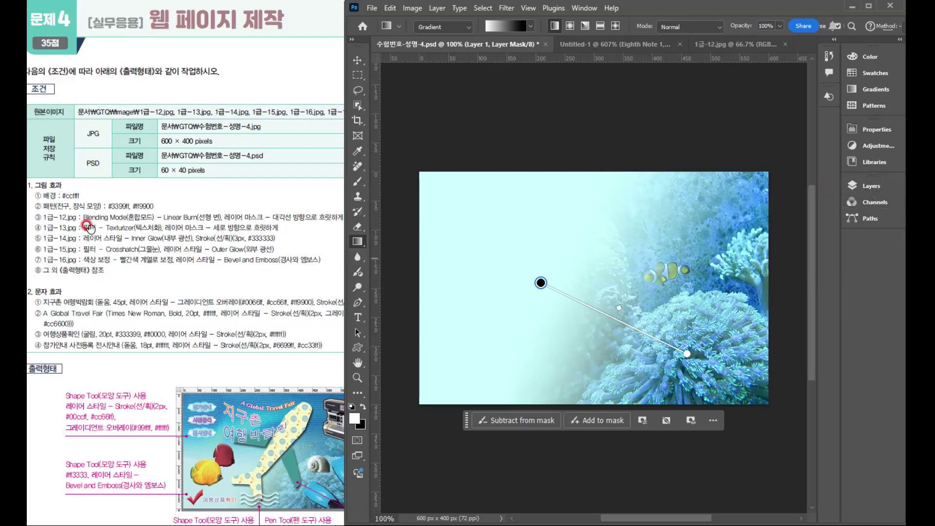
pyautogui.click(378, 9)
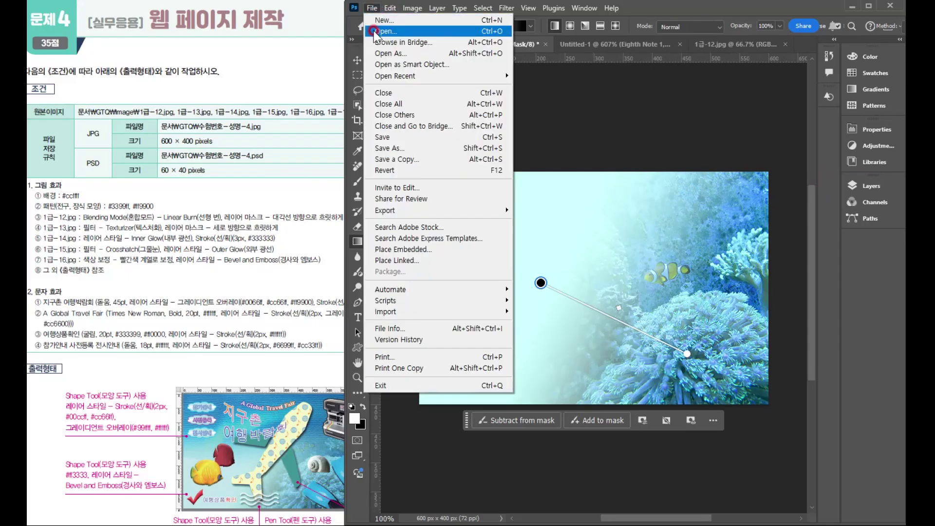
pyautogui.click(374, 31)
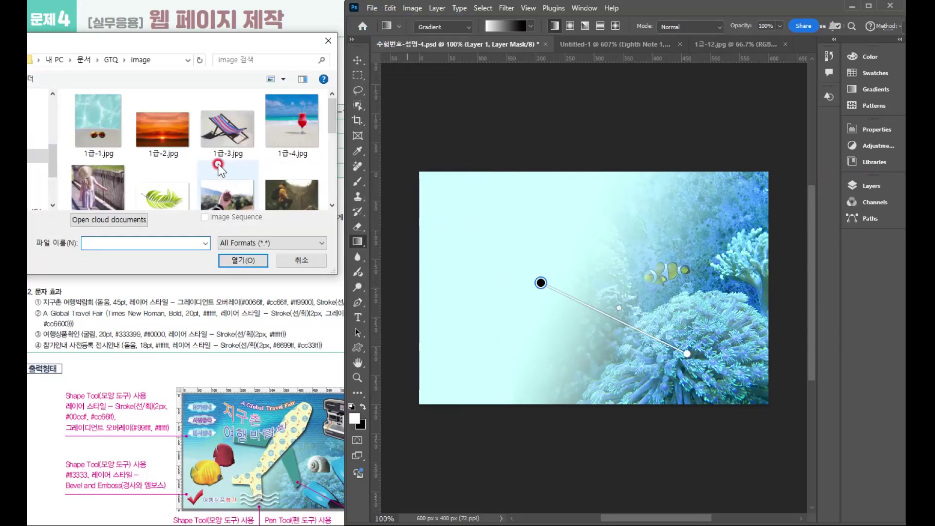
pyautogui.scroll(-1, 226, 170)
pyautogui.scroll(1, 101, 118)
pyautogui.doubleClick(100, 119)
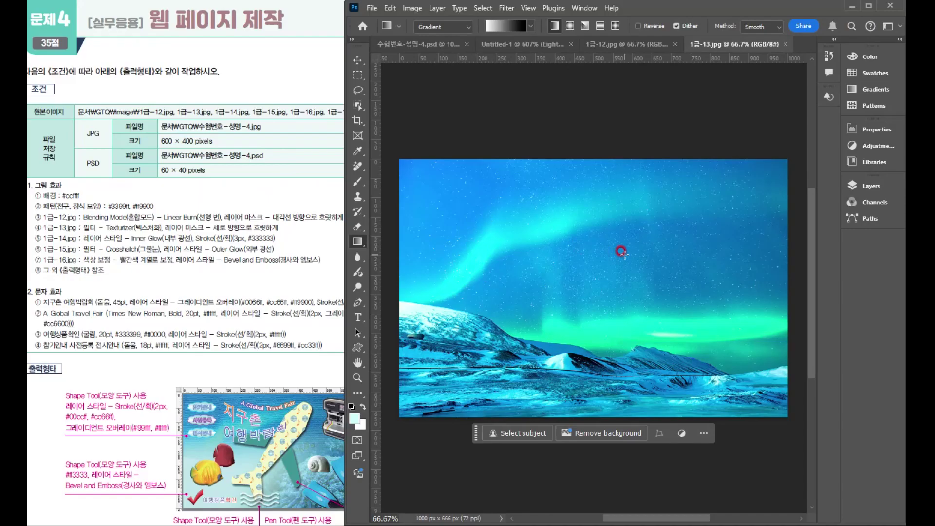
pyautogui.hotkey('ctrl', 'a')
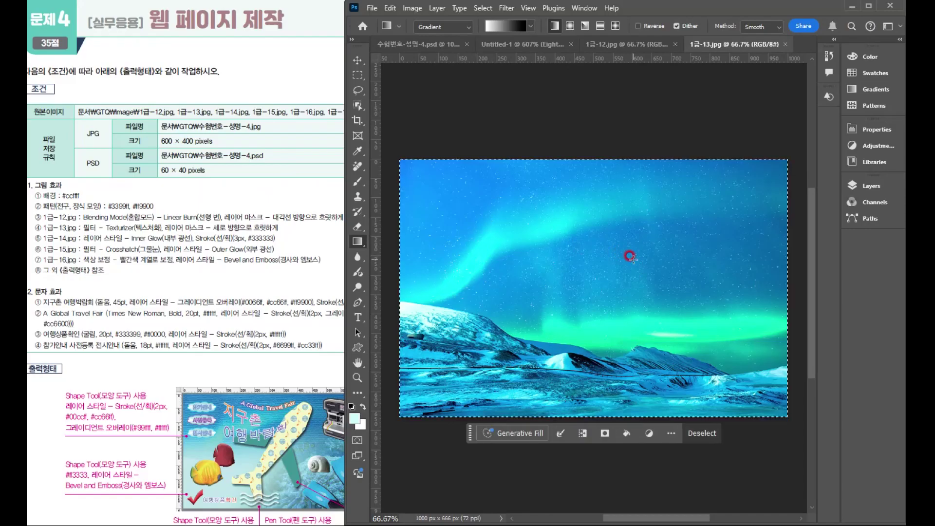
pyautogui.click(396, 42)
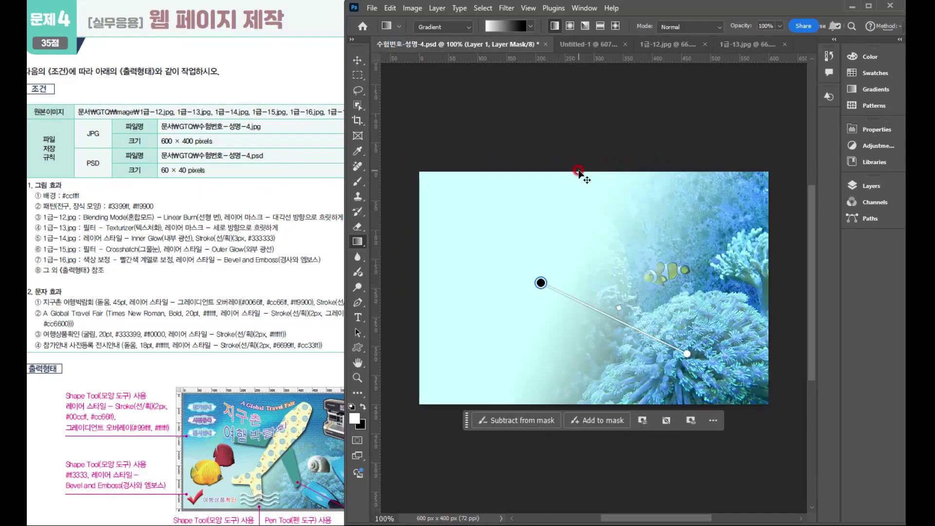
pyautogui.hotkey('ctrl', 'v')
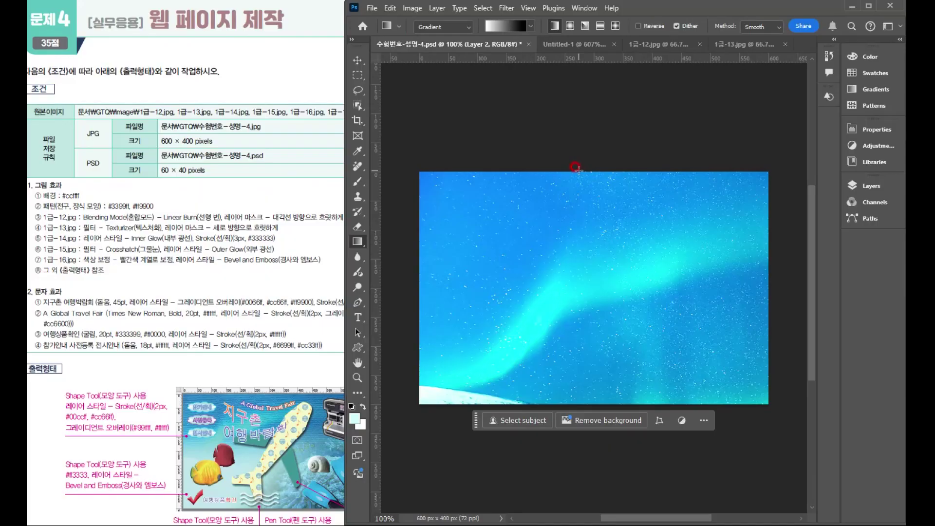
# Step: Scale the pasted aurora photo to about 62% and position it to cover the whole canvas
pyautogui.hotkey('ctrl', 't')
pyautogui.moveTo(421, 171); pyautogui.dragTo(579, 291)
pyautogui.moveTo(714, 361); pyautogui.dragTo(533, 237)
pyautogui.moveTo(402, 157); pyautogui.dragTo(453, 194)
pyautogui.moveTo(536, 254); pyautogui.dragTo(514, 235)
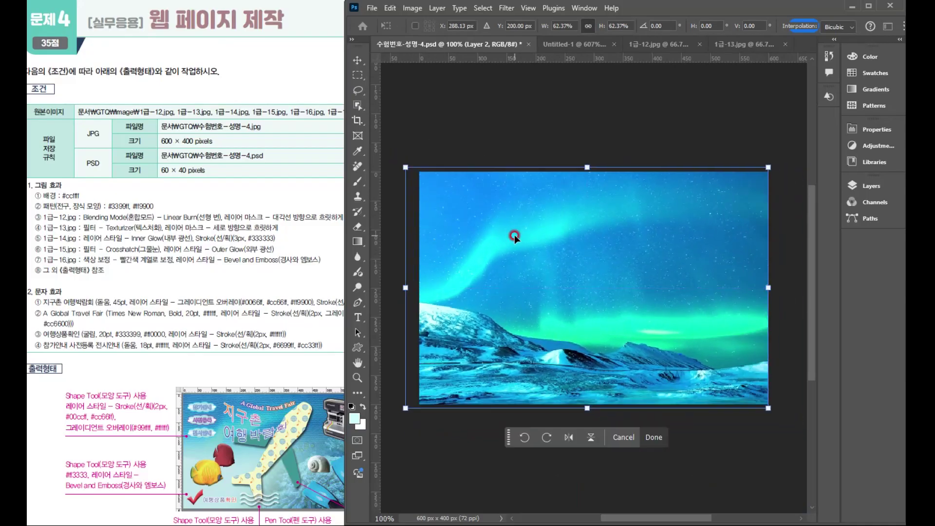
pyautogui.press('Return')
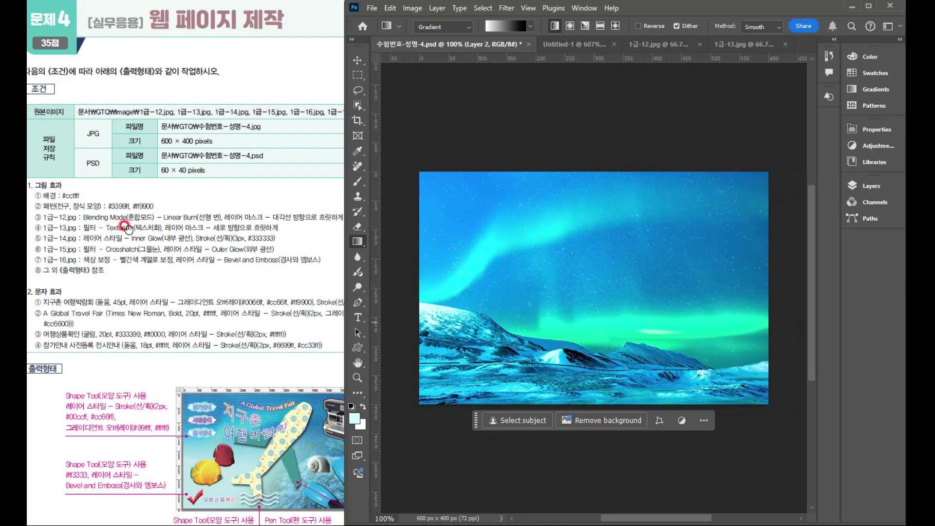
# Step: Apply the Texturizer filter from the Filter Gallery to the aurora photo, using the Canvas texture
pyautogui.click(505, 8)
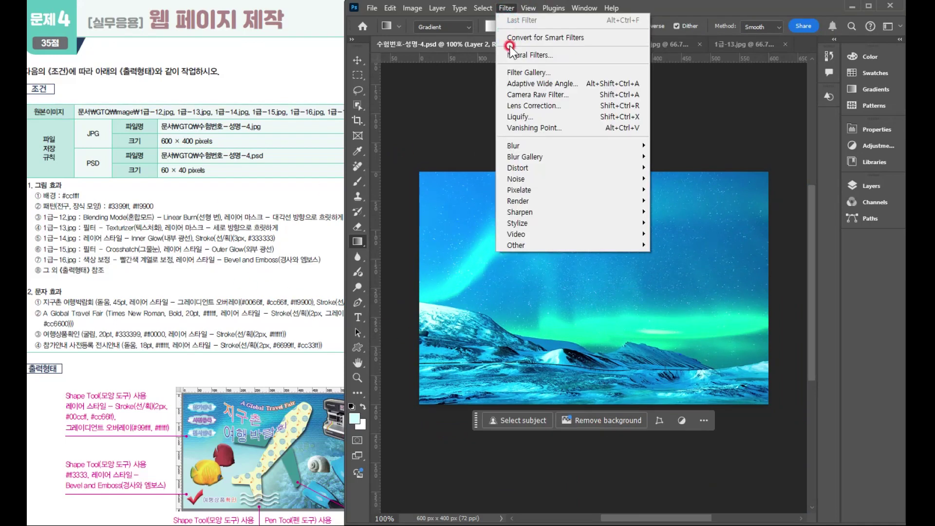
pyautogui.click(515, 74)
pyautogui.click(117, 233)
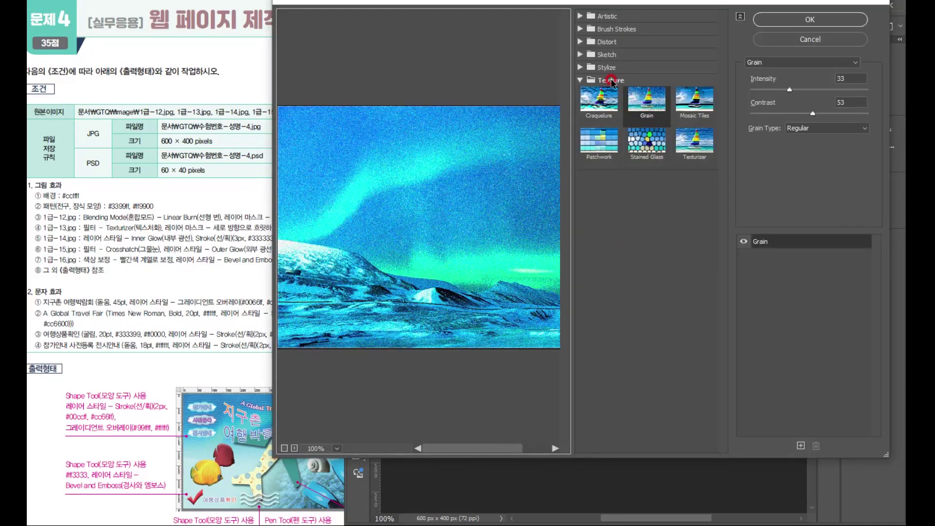
pyautogui.click(695, 142)
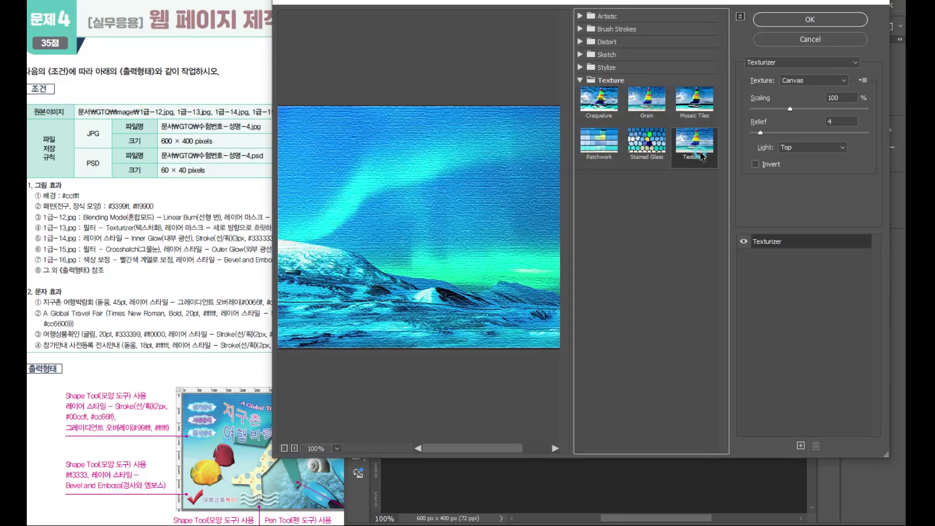
pyautogui.click(775, 19)
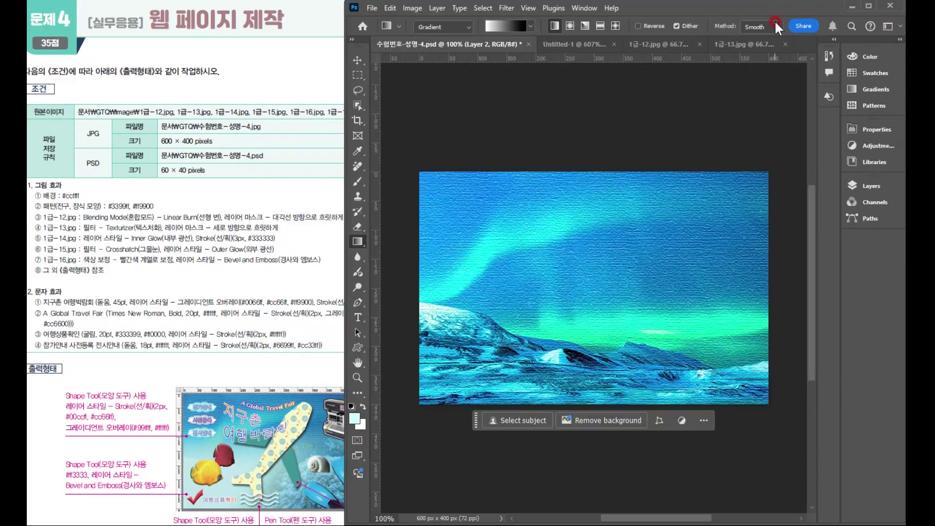
# Step: Add a layer mask to the aurora layer and draw a vertical white-to-black linear gradient from near the canvas's upper edge down toward its lower edge
pyautogui.click(864, 186)
pyautogui.click(757, 299)
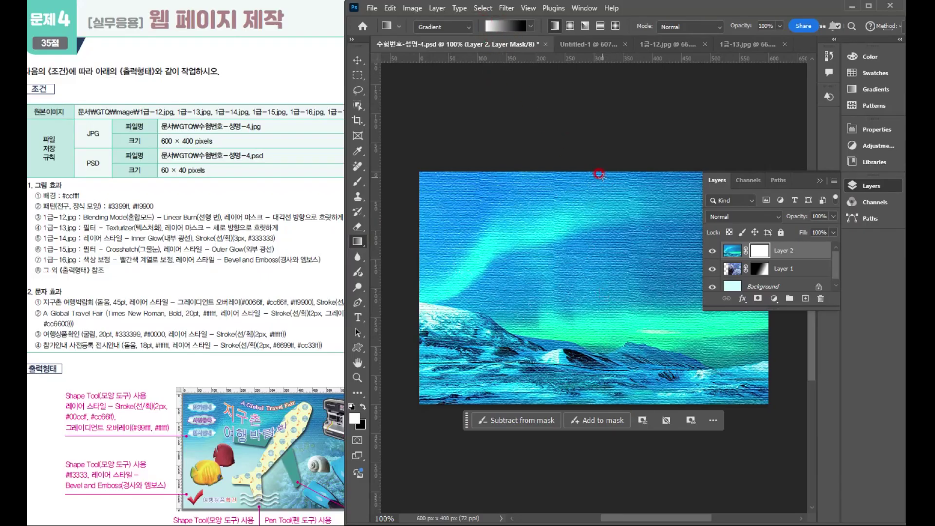
pyautogui.moveTo(606, 237); pyautogui.dragTo(606, 403)
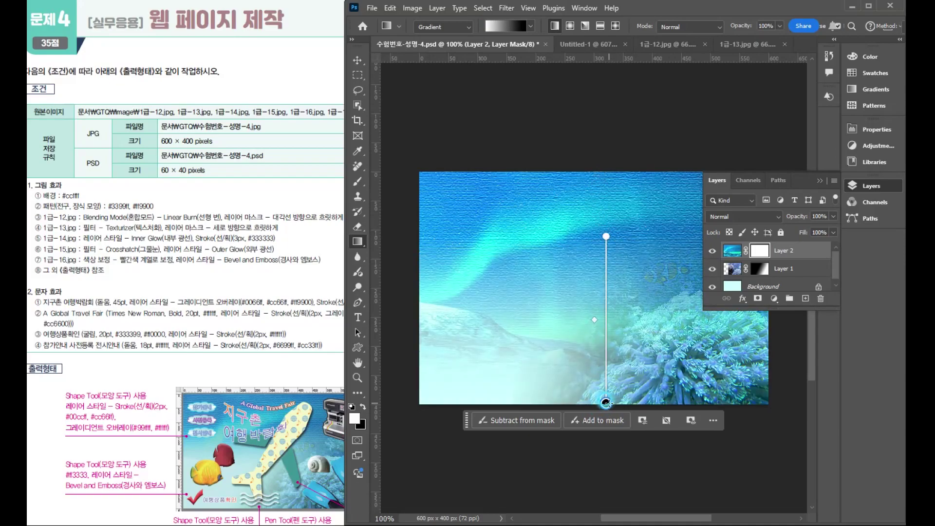
pyautogui.click(821, 181)
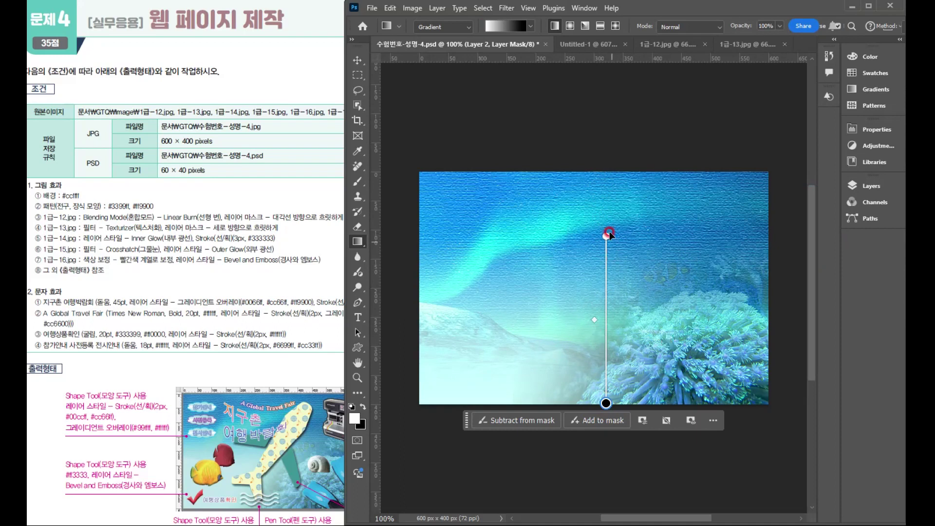
pyautogui.moveTo(576, 195); pyautogui.dragTo(576, 367)
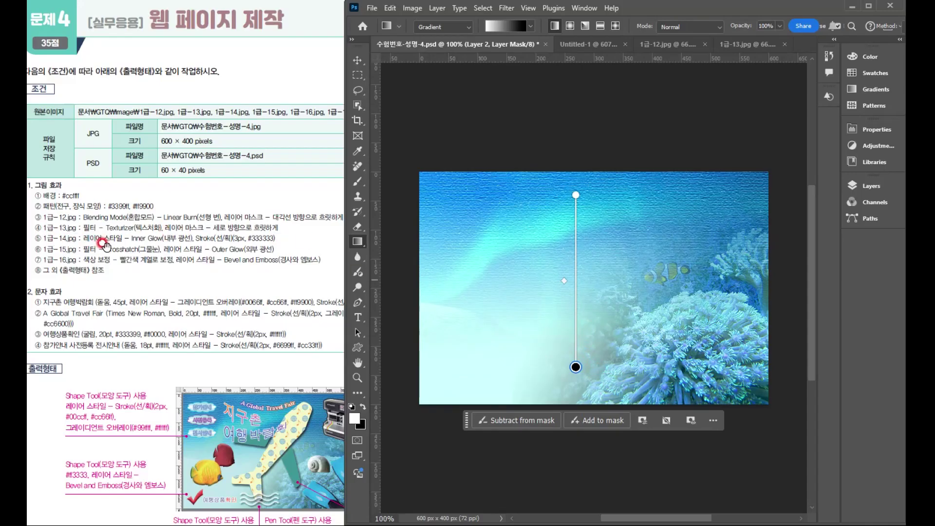
# Step: Open the camera photo 1급-14.jpg and bring the camera in the exam's sample layout into view
pyautogui.click(374, 9)
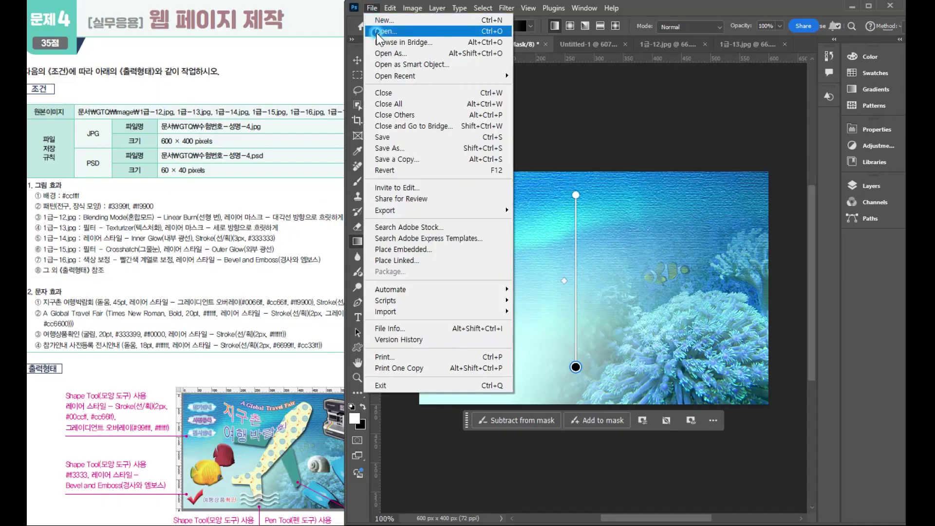
pyautogui.click(385, 29)
pyautogui.doubleClick(157, 117)
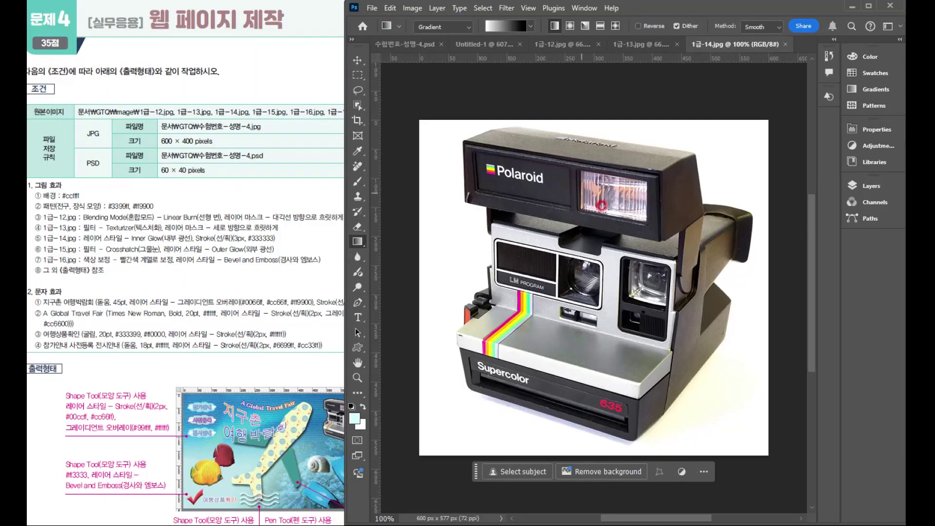
pyautogui.moveTo(296, 336)
pyautogui.mouseDown()
pyautogui.moveTo(267, 336)
pyautogui.moveTo(269, 327)
pyautogui.mouseUp()
pyautogui.click(655, 142)
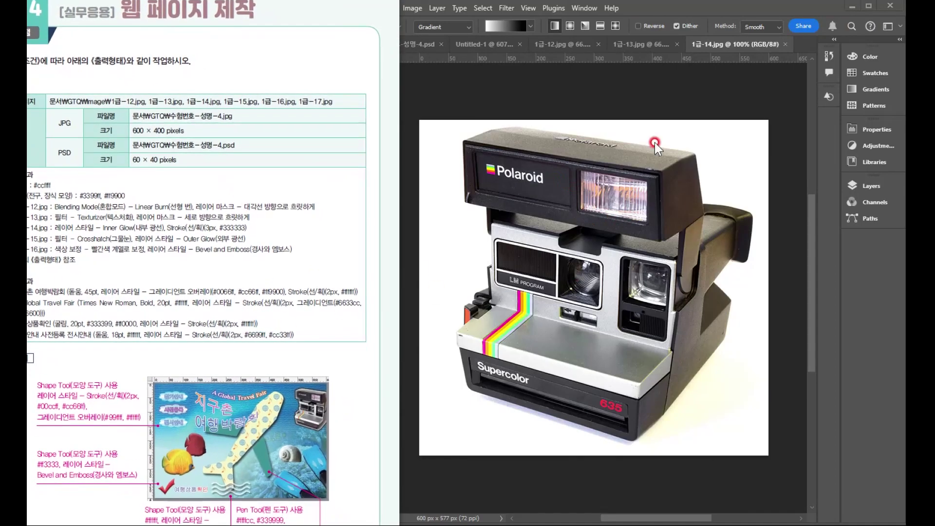
pyautogui.click(662, 11)
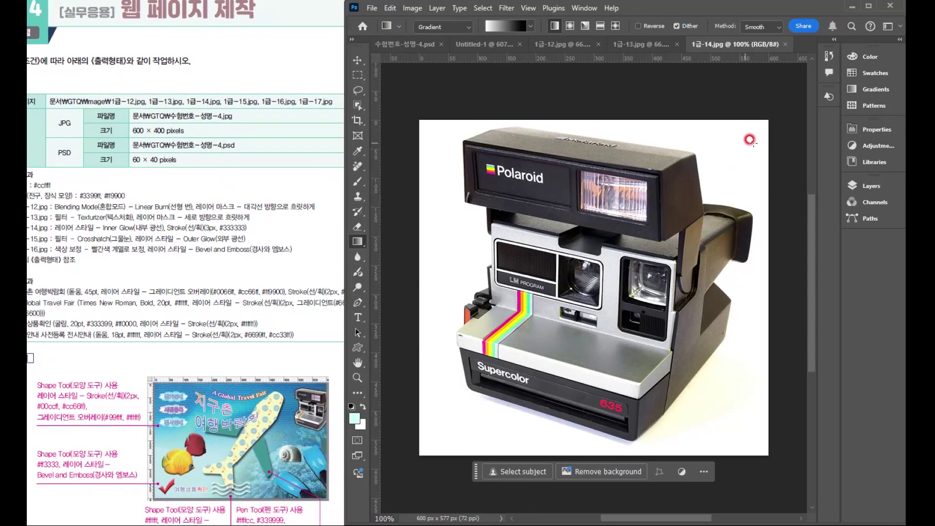
# Step: Select the white background around the camera with the Magic Wand tool, adding the area at the camera's front
pyautogui.click(358, 103)
pyautogui.rightClick(359, 102)
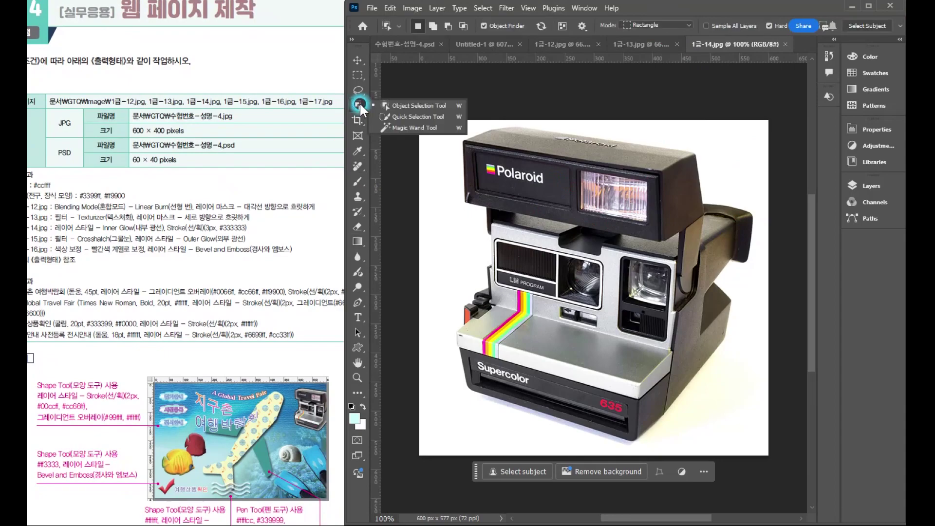
pyautogui.click(414, 126)
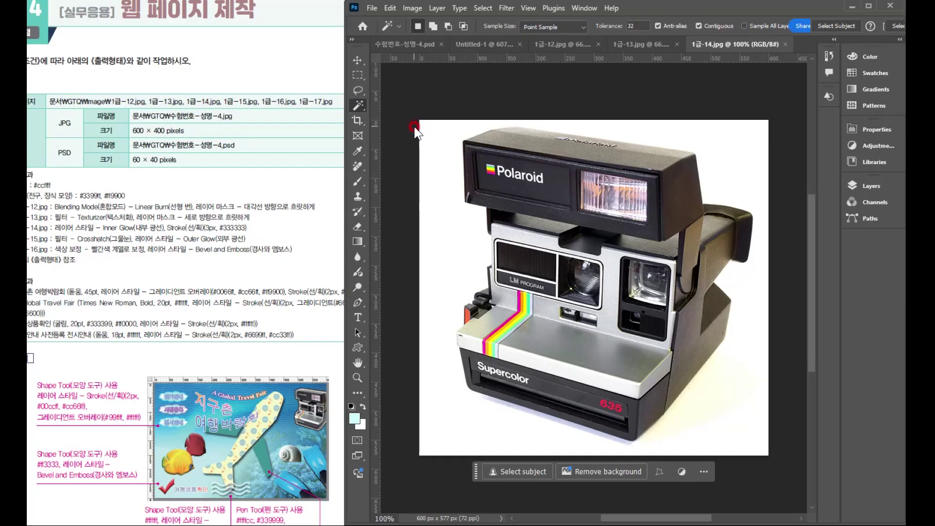
pyautogui.rightClick(355, 103)
pyautogui.click(399, 127)
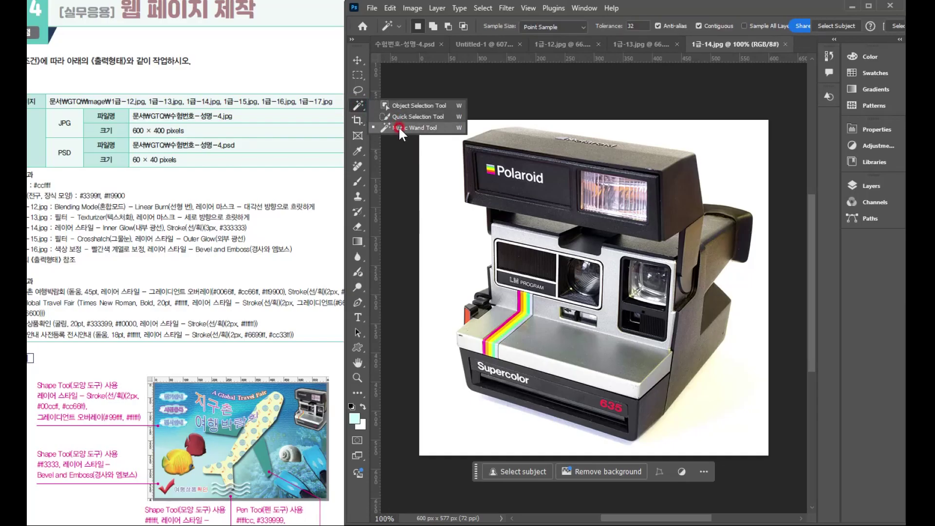
pyautogui.click(708, 142)
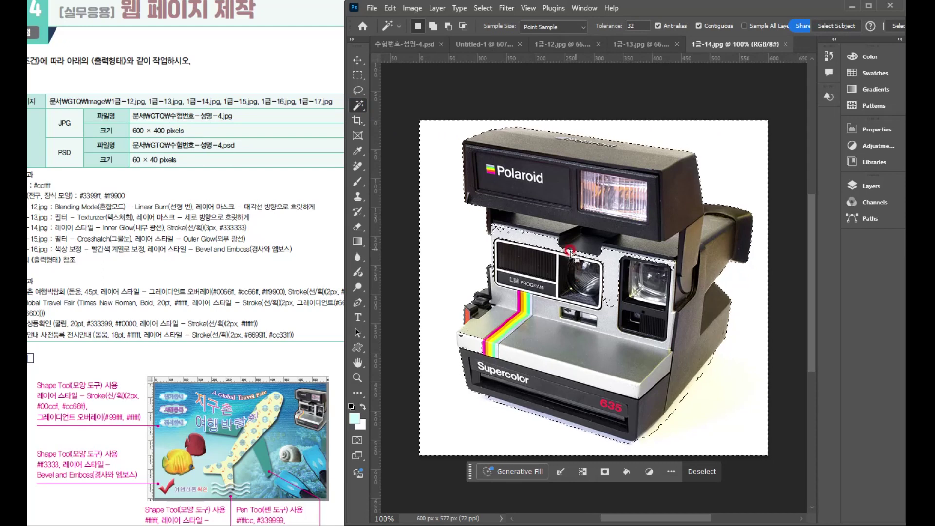
pyautogui.keyDown('shift'); pyautogui.click(517, 234); pyautogui.keyUp('shift')
# Step: Reselect the white background around the camera with the Magic Wand, lowering the tolerance to 23 and finally to 17
pyautogui.click(604, 26)
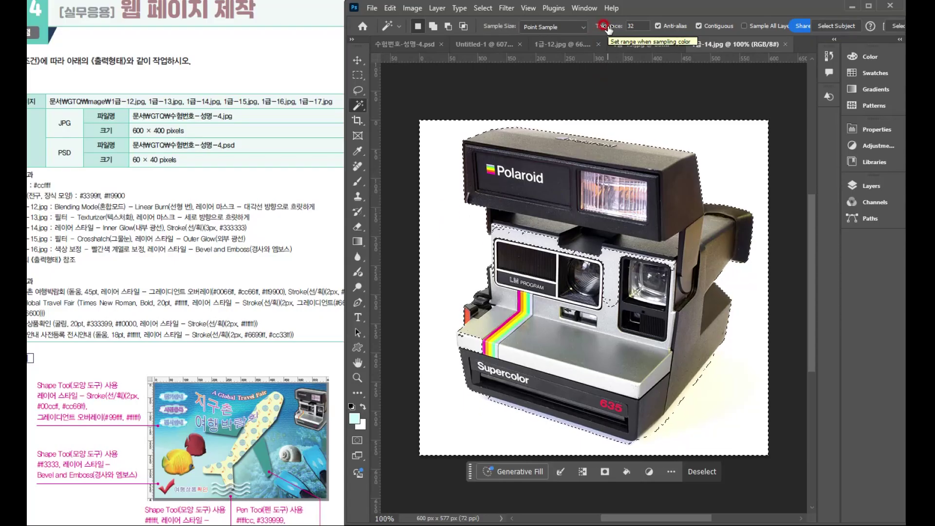
pyautogui.moveTo(607, 27); pyautogui.dragTo(601, 29)
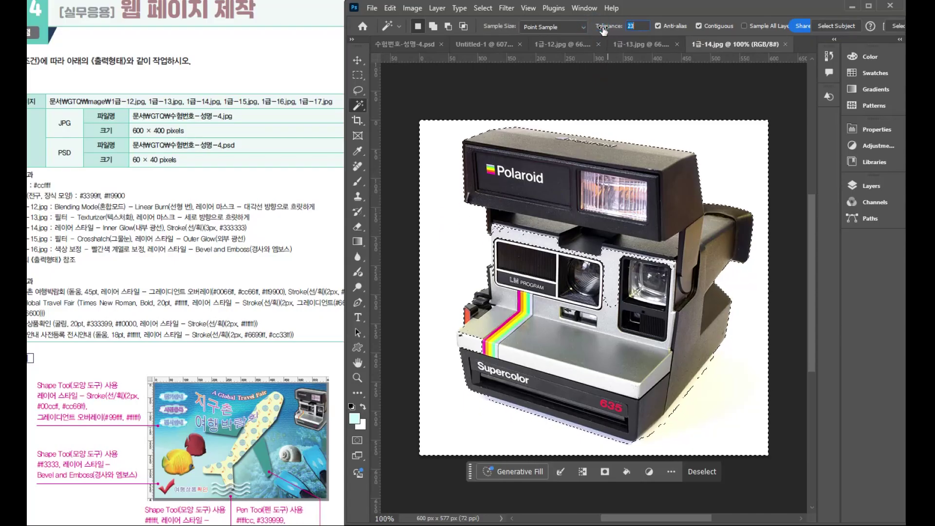
pyautogui.click(738, 161)
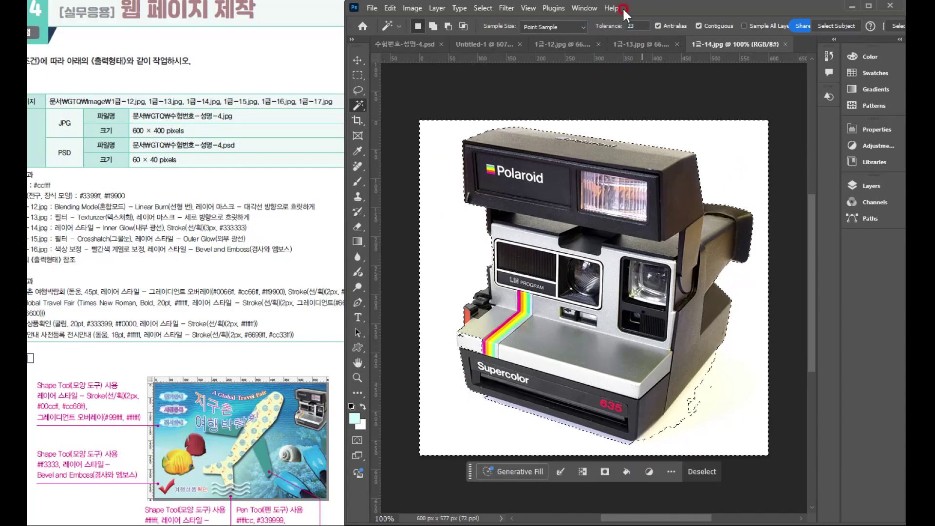
pyautogui.moveTo(612, 27); pyautogui.dragTo(609, 28)
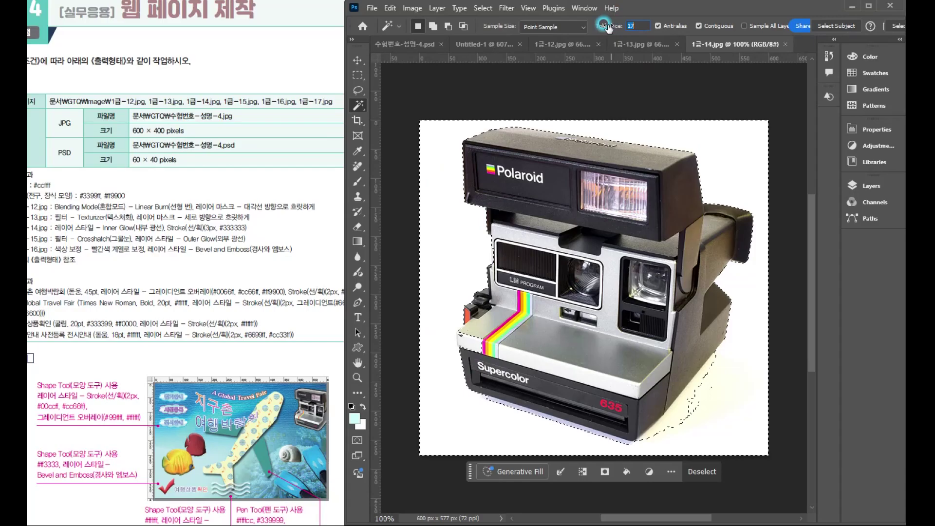
pyautogui.click(724, 128)
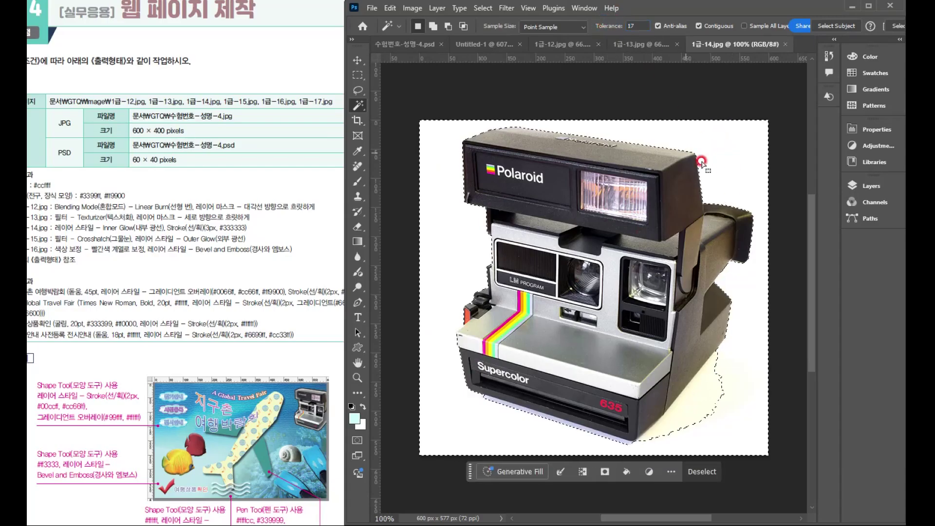
# Step: Add the yellowish shadow beside the camera's lower right edge to the background selection and invert it to select the camera
pyautogui.press('shift')
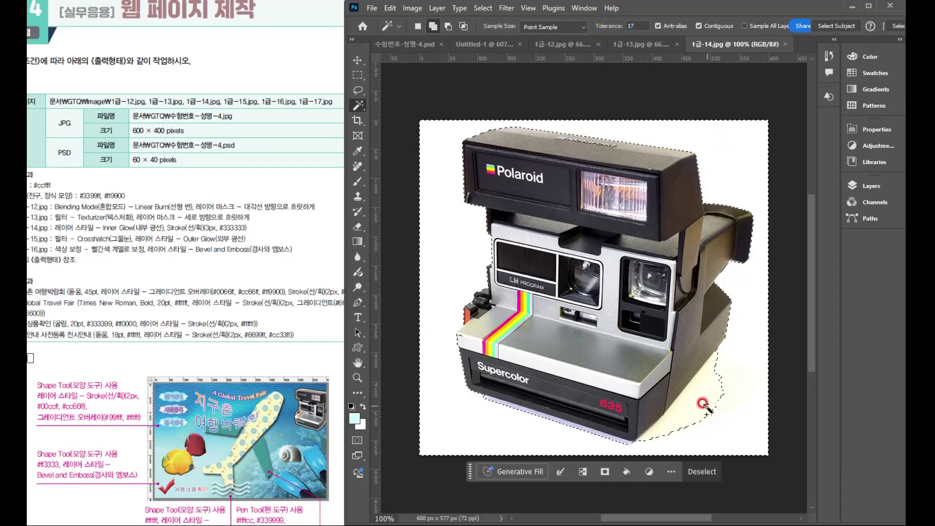
pyautogui.keyDown('shift'); pyautogui.click(679, 397); pyautogui.keyUp('shift')
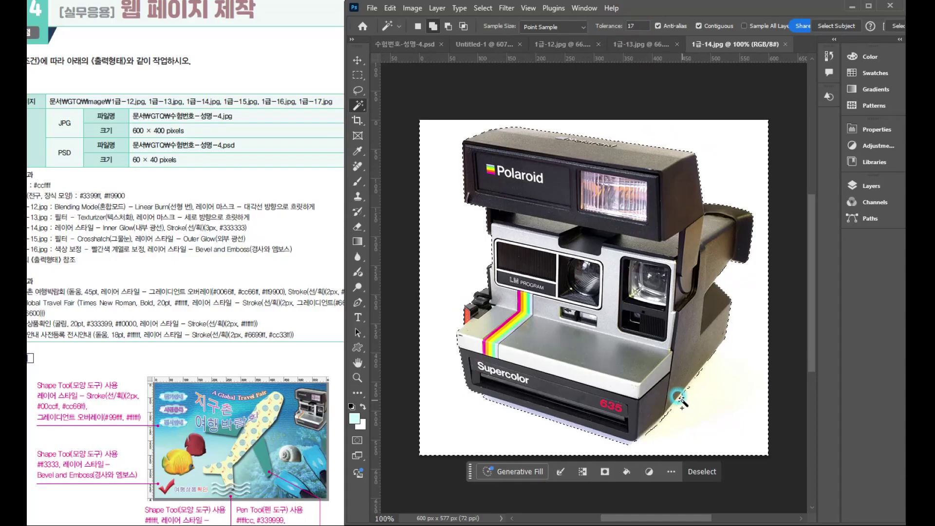
pyautogui.keyDown('shift'); pyautogui.click(675, 398); pyautogui.keyUp('shift')
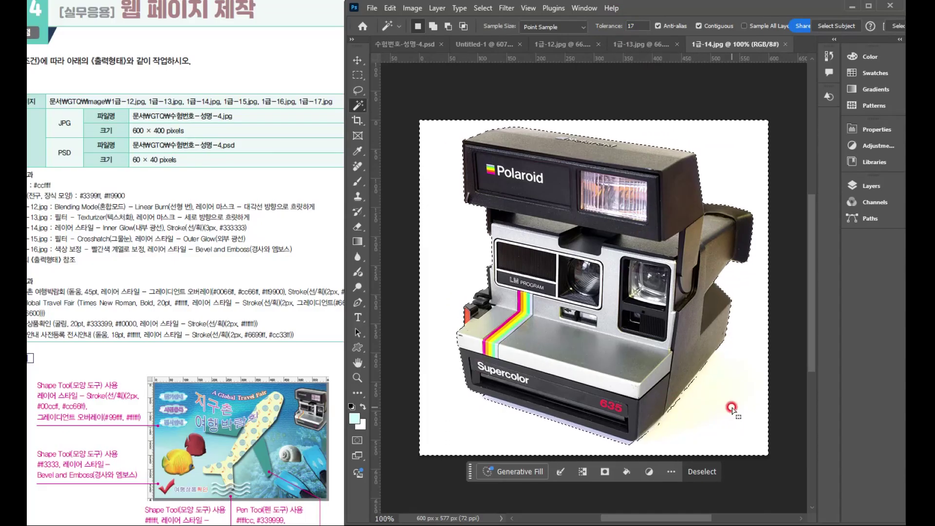
pyautogui.click(482, 8)
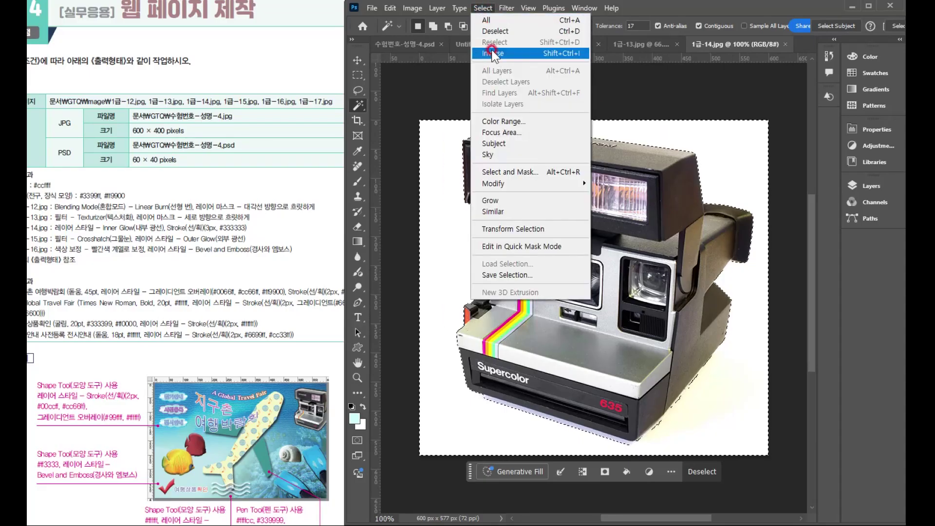
pyautogui.click(493, 52)
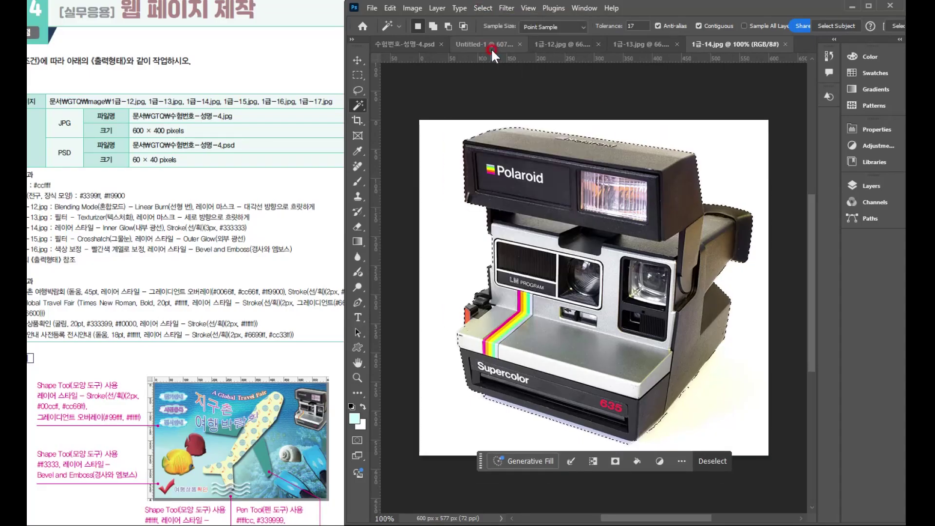
# Step: Paste the cut-out camera into 수험번호-성명-4.psd, scale it to about 24.64% and place it in the canvas's upper right corner
pyautogui.click(400, 42)
pyautogui.hotkey('ctrl', 'v')
pyautogui.hotkey('ctrl', 't')
pyautogui.moveTo(445, 489); pyautogui.dragTo(727, 229)
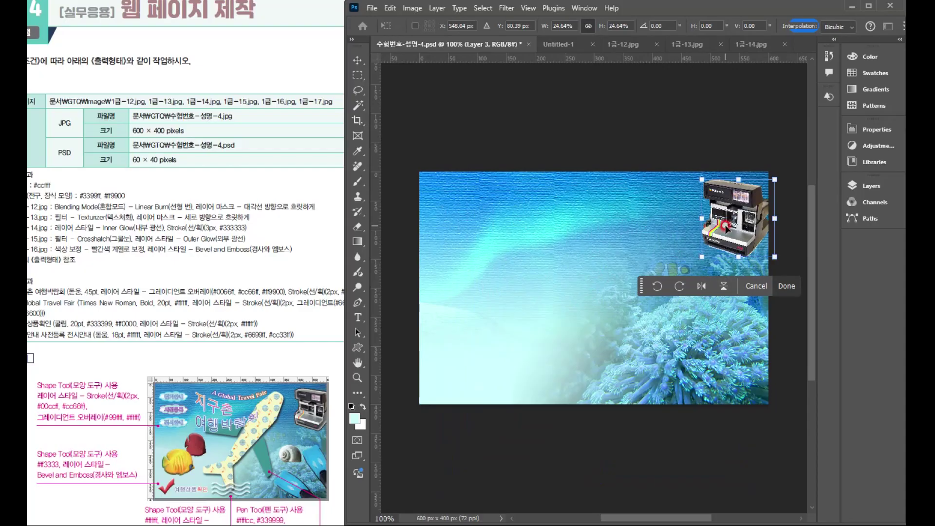
pyautogui.press('Return')
pyautogui.press('w')
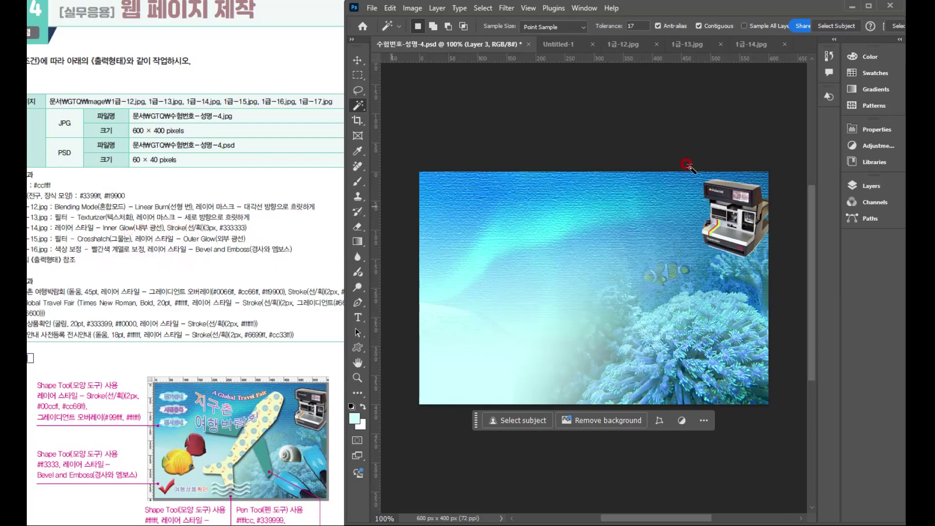
# Step: Add an Inner Glow layer style to the camera layer with its opacity raised to 70%
pyautogui.click(871, 186)
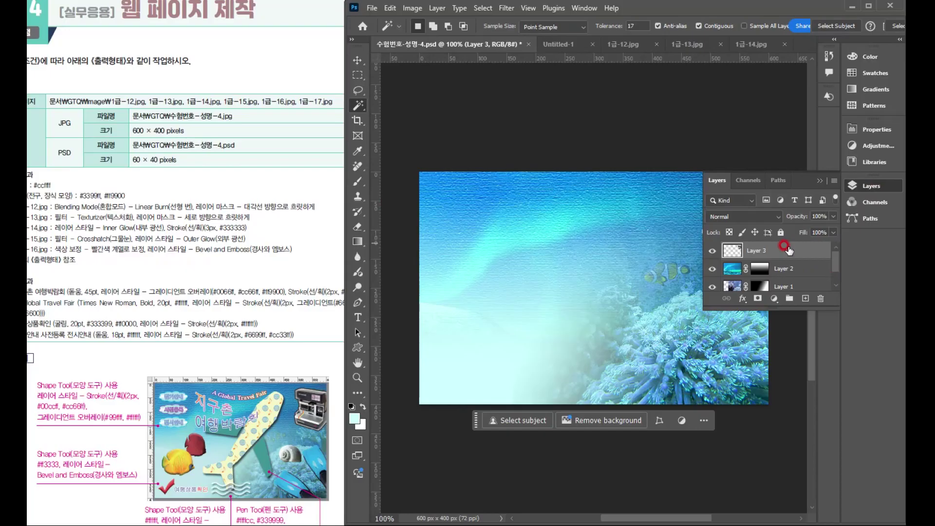
pyautogui.click(742, 299)
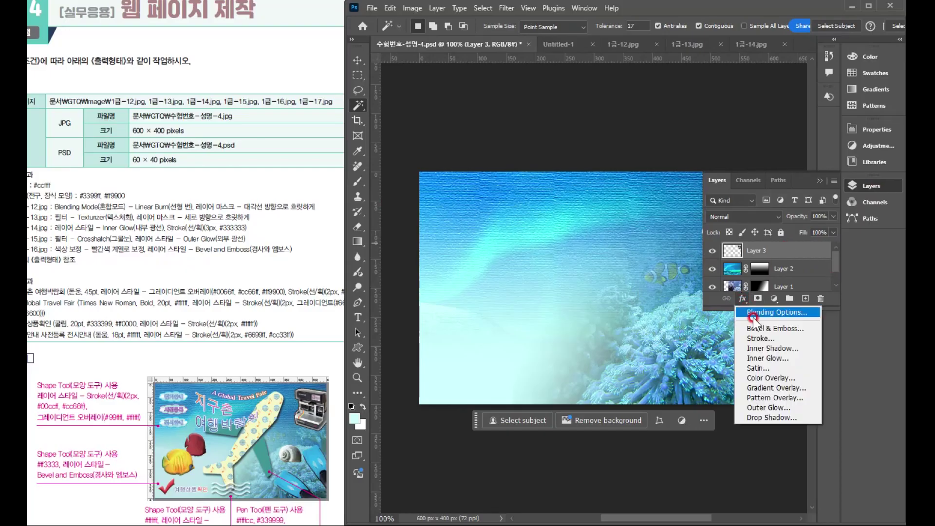
pyautogui.click(765, 359)
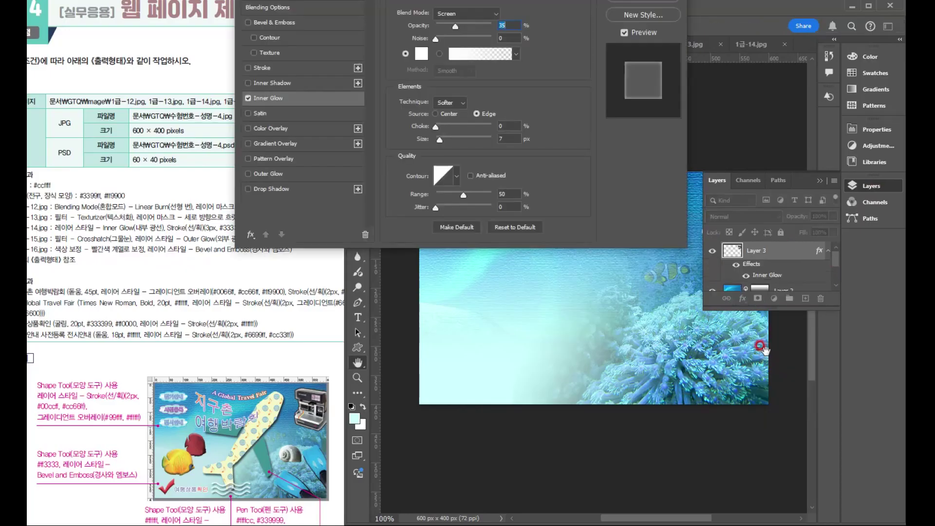
pyautogui.click(820, 181)
pyautogui.moveTo(456, 28); pyautogui.dragTo(475, 28)
pyautogui.moveTo(387, 0)
pyautogui.mouseDown()
pyautogui.moveTo(383, 206)
pyautogui.moveTo(395, 256)
pyautogui.mouseUp()
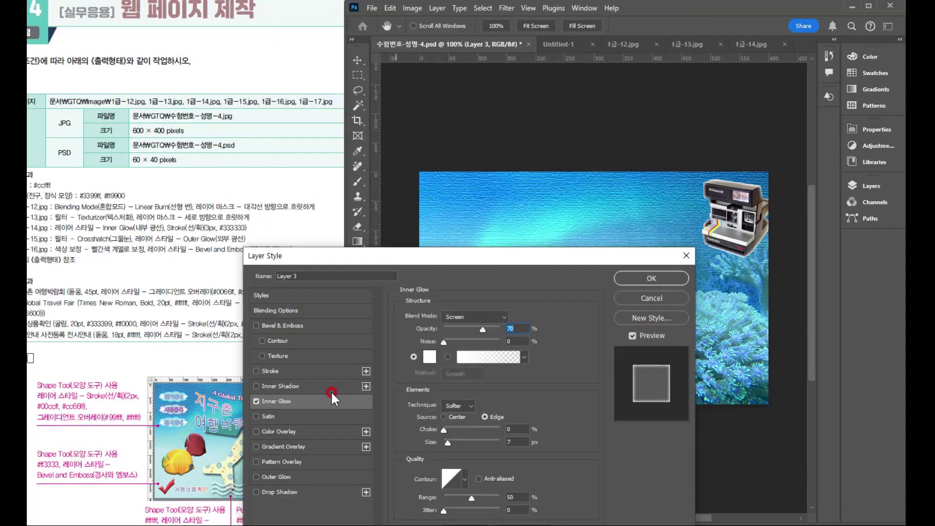
# Step: Add a 3 px outside Stroke in colour #333333 to the camera layer and apply the layer styles
pyautogui.click(279, 370)
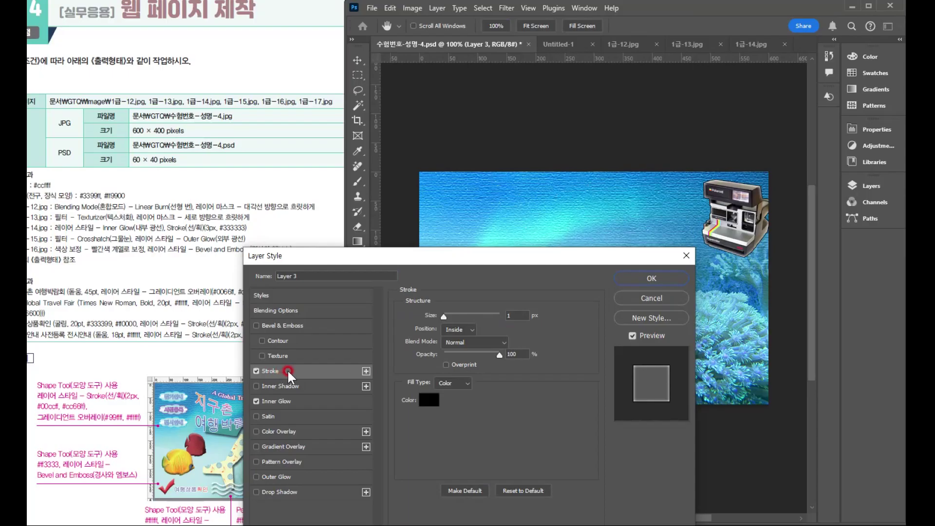
pyautogui.click(515, 315)
pyautogui.write('3')
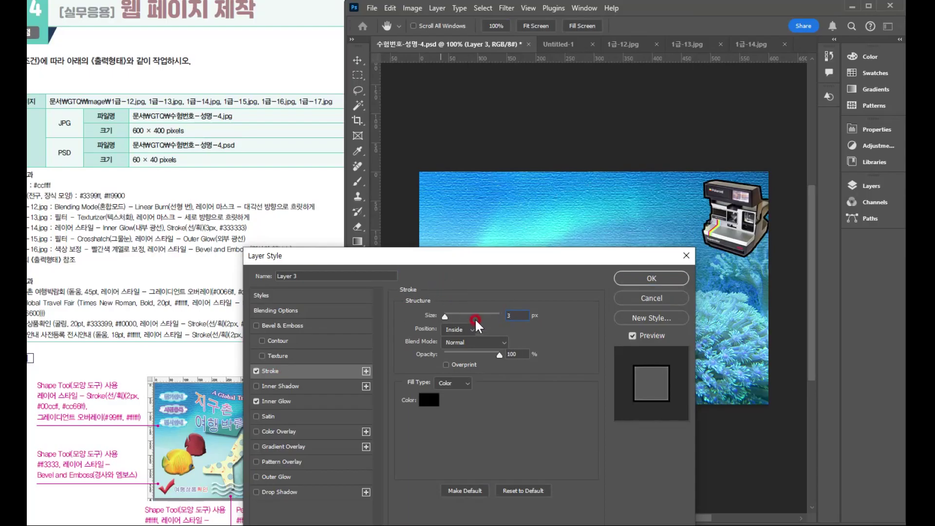
pyautogui.click(461, 327)
pyautogui.click(457, 339)
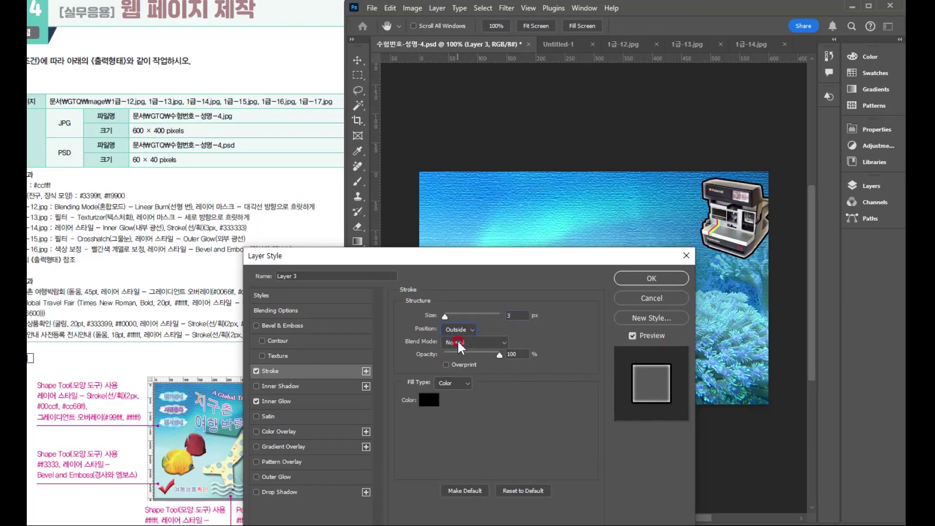
pyautogui.click(428, 399)
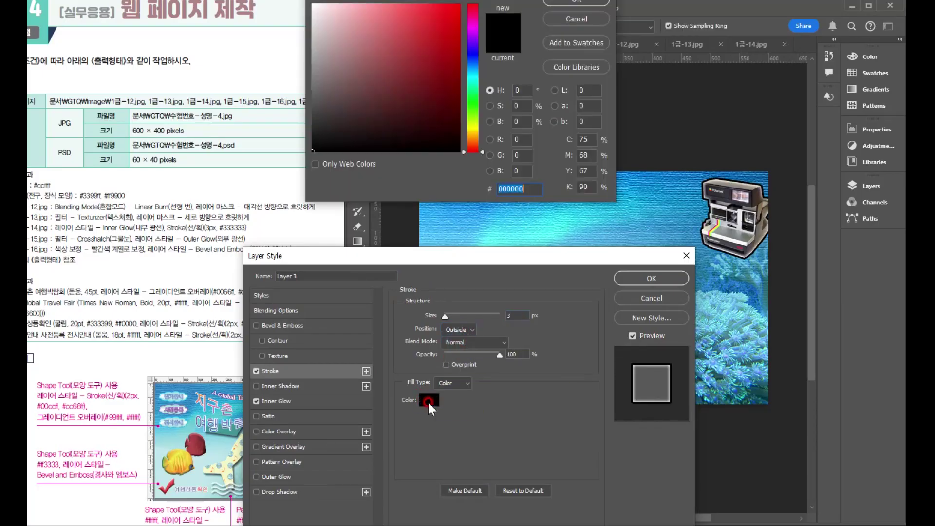
pyautogui.write('333333')
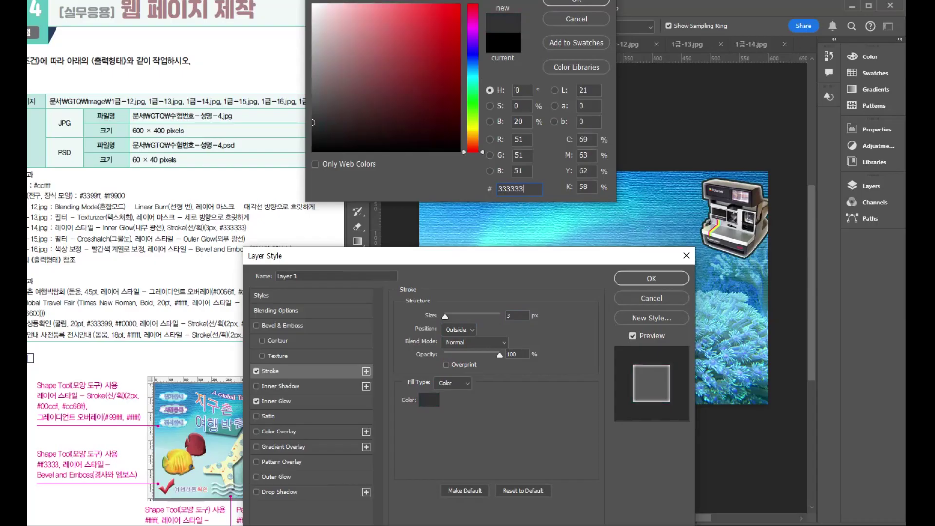
pyautogui.press('Return')
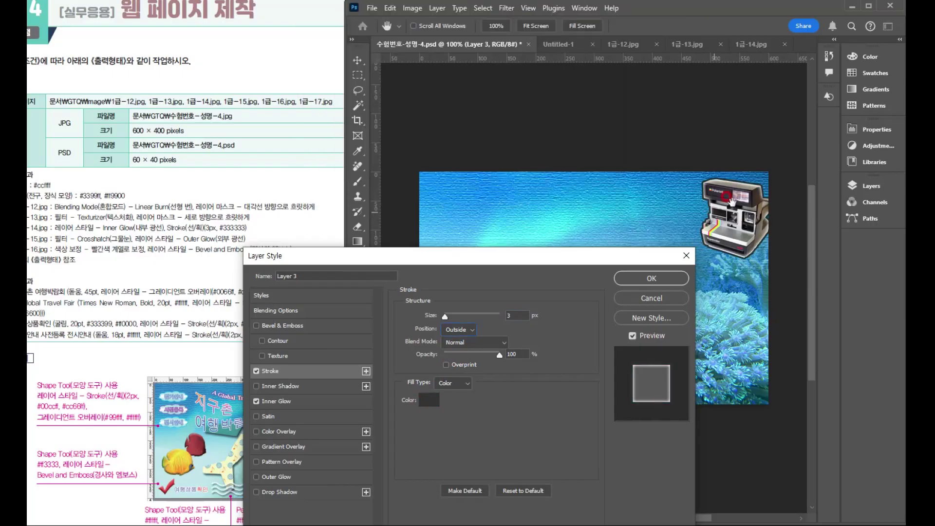
pyautogui.click(650, 277)
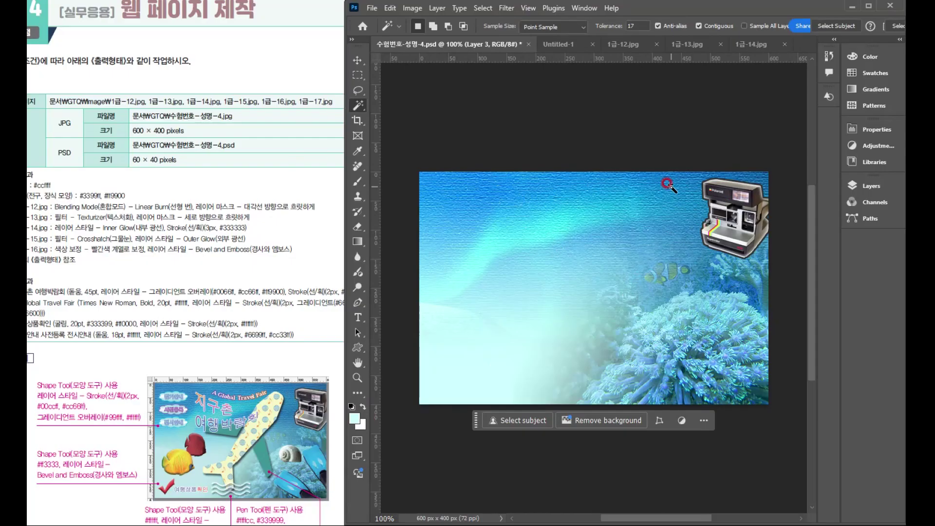
# Step: Open the swim fins photo 1급-15.jpg from the image folder
pyautogui.click(371, 8)
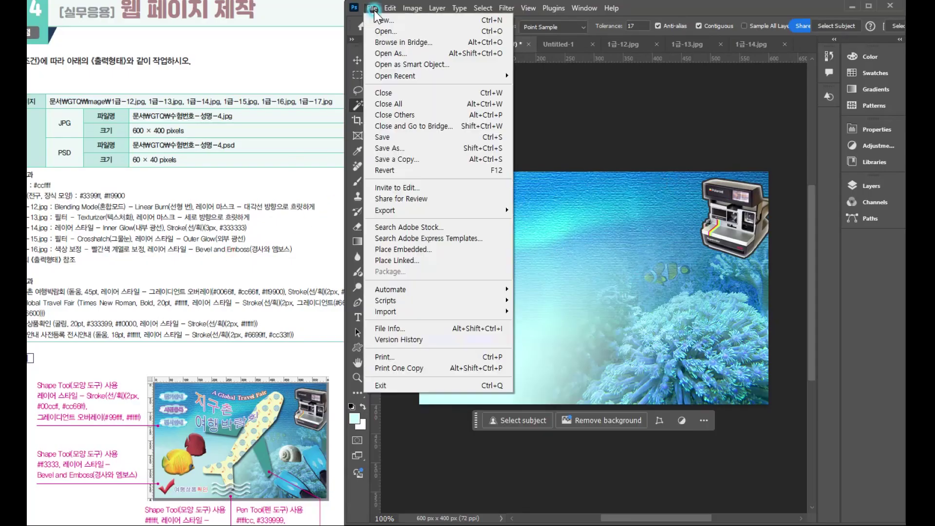
pyautogui.click(383, 31)
pyautogui.scroll(-1, 246, 174)
pyautogui.doubleClick(244, 117)
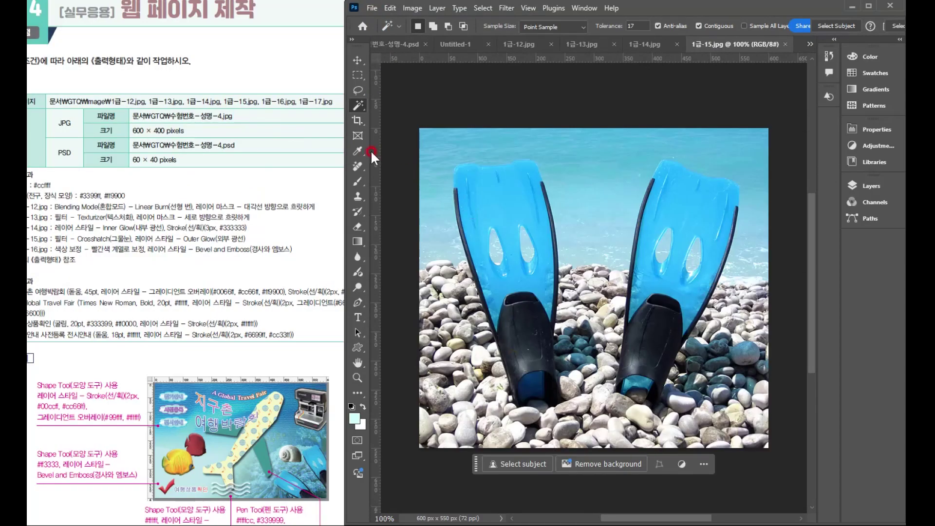
# Step: Select both blue swim fins, including their black foot pockets, with the Quick Selection tool at brush size 35
pyautogui.rightClick(358, 104)
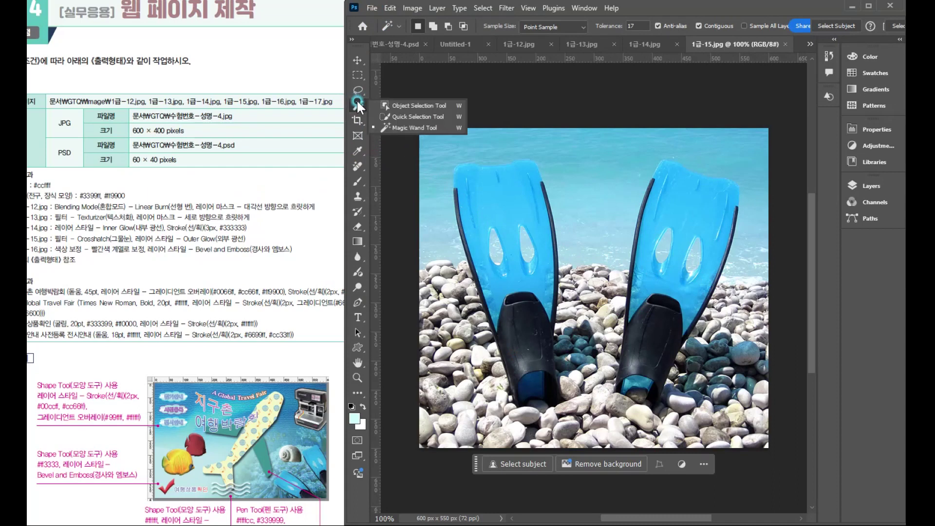
pyautogui.click(395, 117)
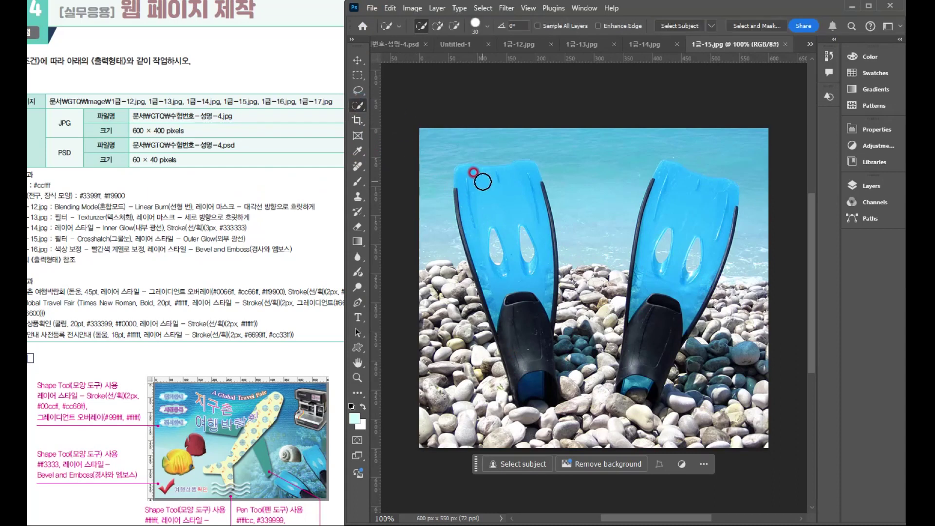
pyautogui.press(']')
pyautogui.moveTo(482, 182)
pyautogui.mouseDown()
pyautogui.moveTo(636, 251)
pyautogui.moveTo(663, 283)
pyautogui.moveTo(640, 381)
pyautogui.moveTo(636, 288)
pyautogui.moveTo(646, 253)
pyautogui.moveTo(691, 217)
pyautogui.moveTo(524, 366)
pyautogui.moveTo(474, 243)
pyautogui.moveTo(527, 272)
pyautogui.mouseUp()
pyautogui.moveTo(588, 318)
pyautogui.mouseDown()
pyautogui.moveTo(574, 356)
pyautogui.moveTo(565, 345)
pyautogui.mouseUp()
pyautogui.moveTo(465, 306); pyautogui.dragTo(474, 320)
pyautogui.moveTo(675, 413); pyautogui.dragTo(680, 379)
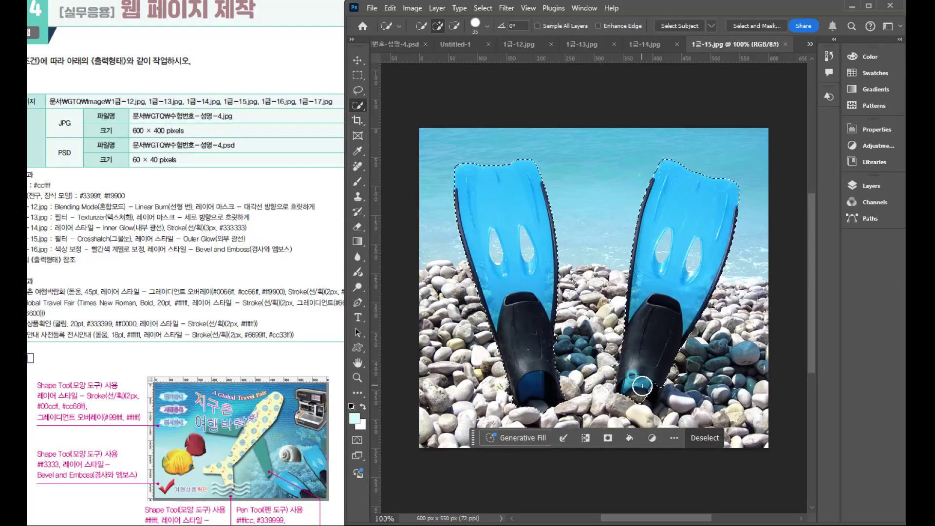
pyautogui.moveTo(606, 351); pyautogui.dragTo(605, 374)
pyautogui.scroll(2, 608, 261)
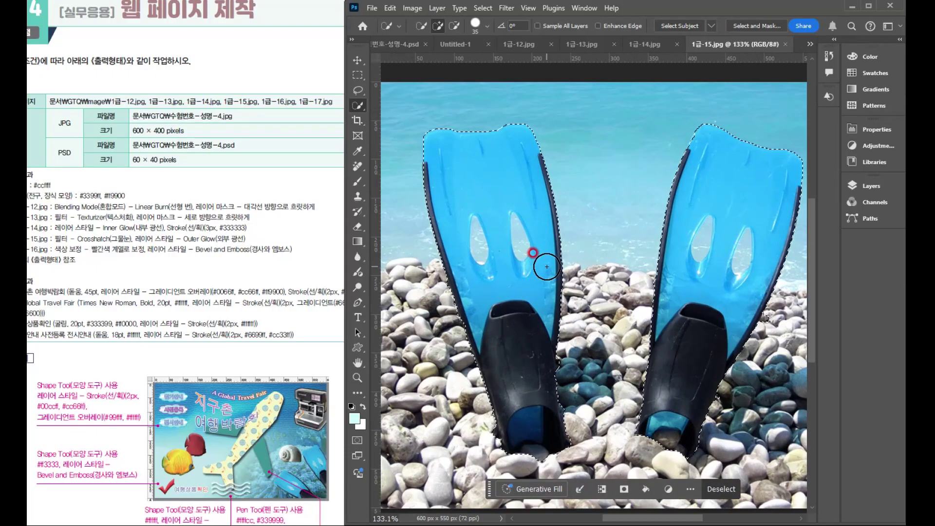
# Step: Copy the fins into 수험번호-성명-4.psd, scale them to about 43.67%, rotate about -46° and place them in the canvas's lower right corner
pyautogui.scroll(-3, 536, 277)
pyautogui.hotkey('ctrl', 'c')
pyautogui.click(397, 44)
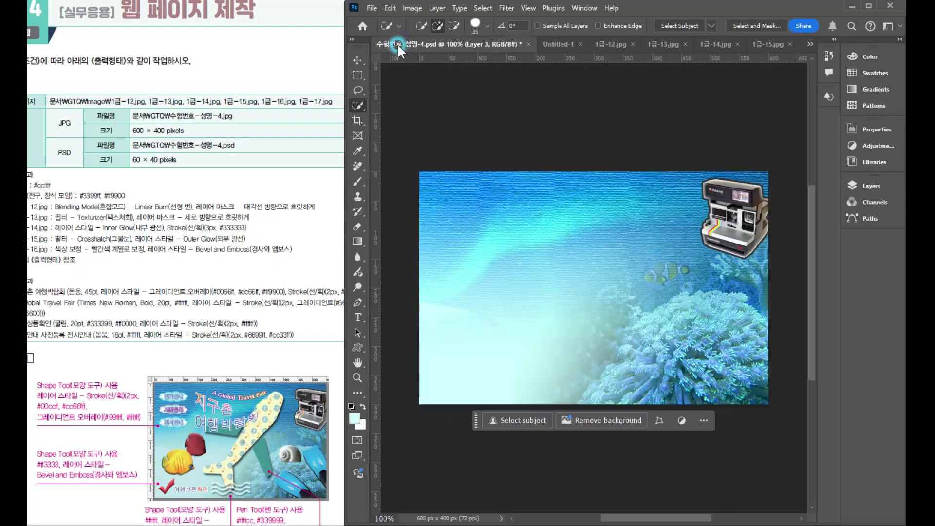
pyautogui.hotkey('ctrl', 'v')
pyautogui.hotkey('ctrl', 't')
pyautogui.moveTo(460, 180); pyautogui.dragTo(588, 298)
pyautogui.moveTo(746, 286); pyautogui.dragTo(648, 233)
pyautogui.moveTo(694, 336); pyautogui.dragTo(754, 345)
pyautogui.click(638, 388)
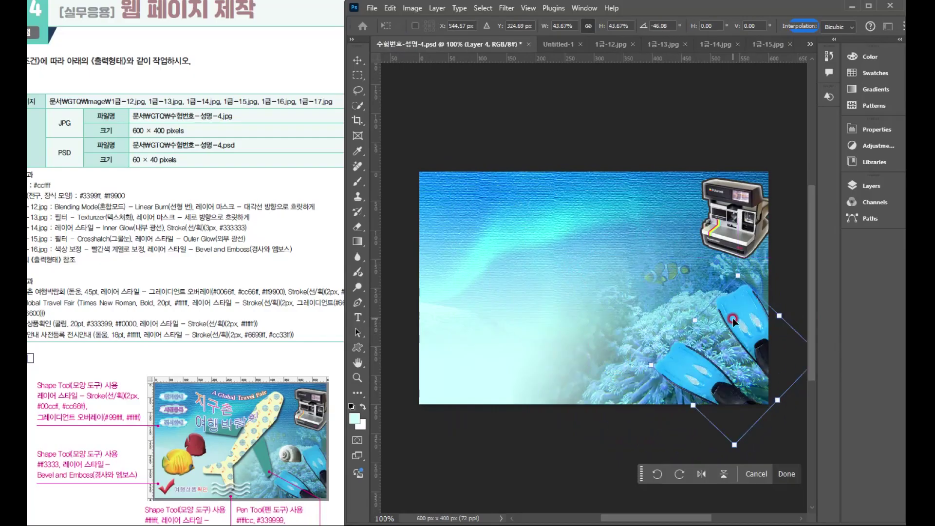
pyautogui.press('Return')
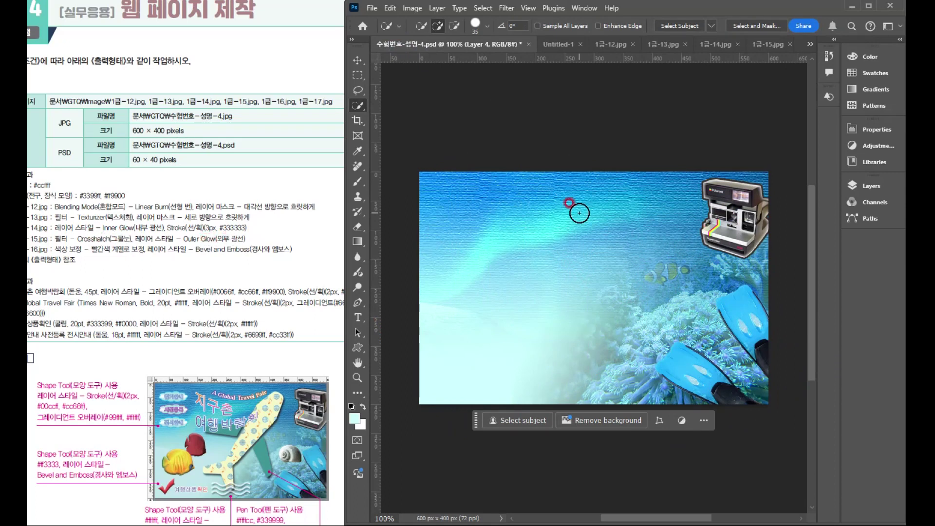
# Step: Apply the Crosshatch filter from the Filter Gallery's Brush Strokes group to the swim fins layer
pyautogui.click(506, 8)
pyautogui.click(530, 68)
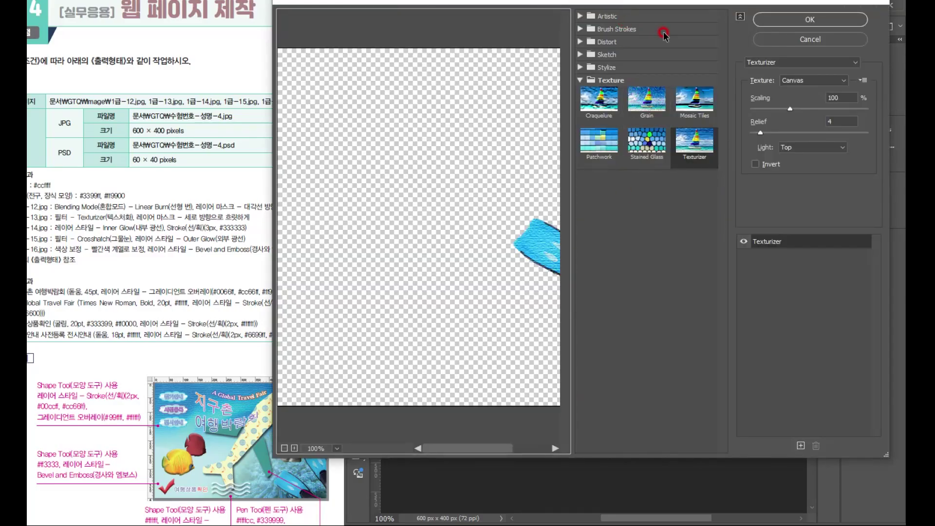
pyautogui.click(664, 33)
pyautogui.click(711, 66)
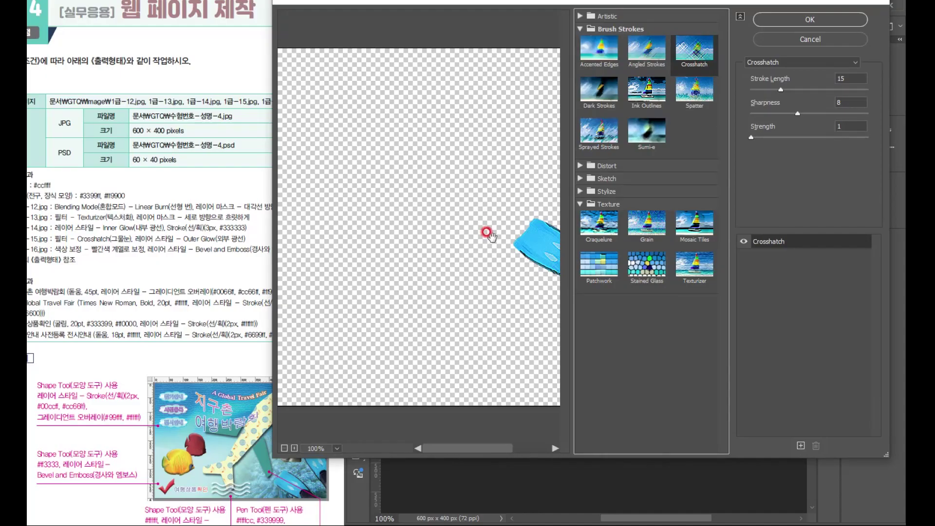
pyautogui.moveTo(487, 236); pyautogui.dragTo(385, 256)
pyautogui.click(801, 21)
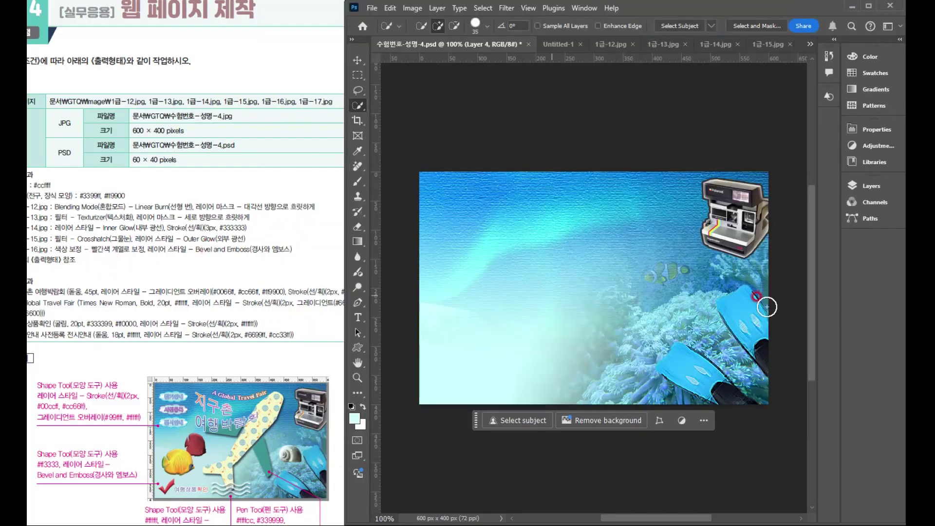
# Step: Add an Outer Glow layer style to the swim fins layer, raising the glow's opacity
pyautogui.click(867, 187)
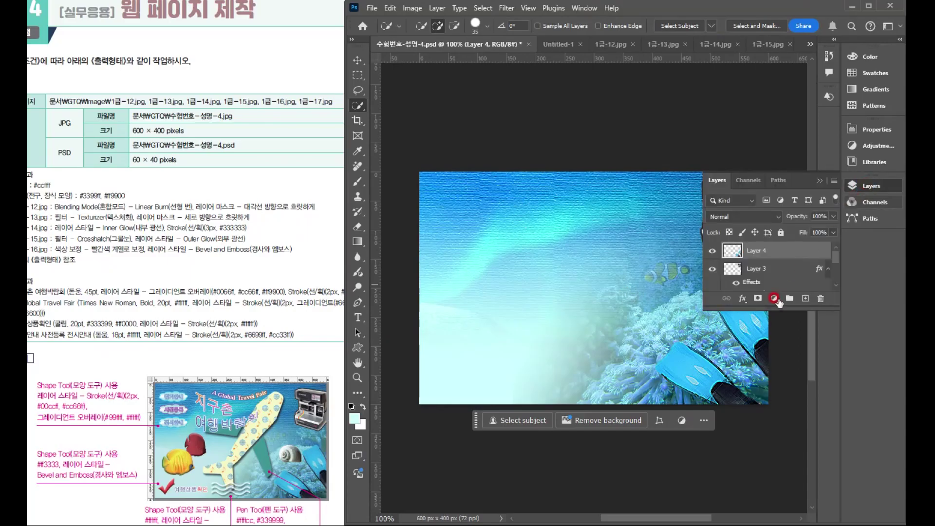
pyautogui.click(742, 298)
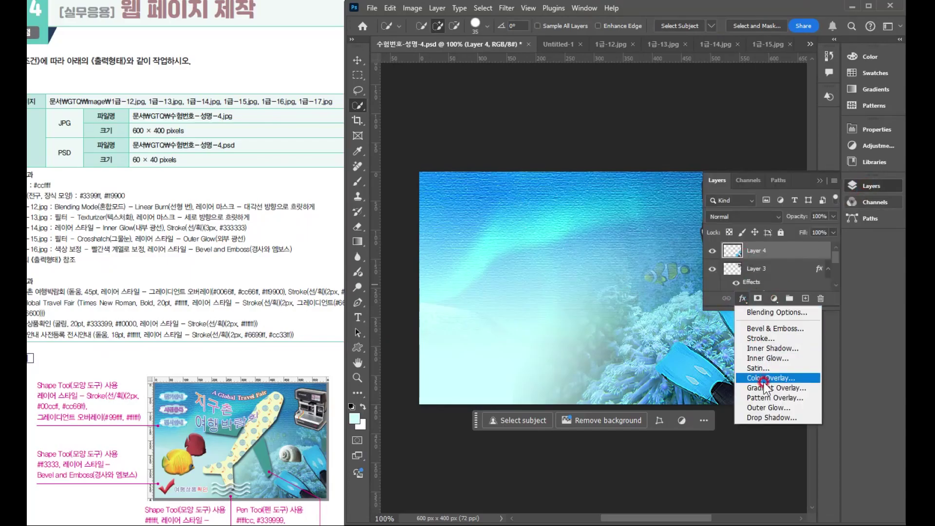
pyautogui.click(768, 407)
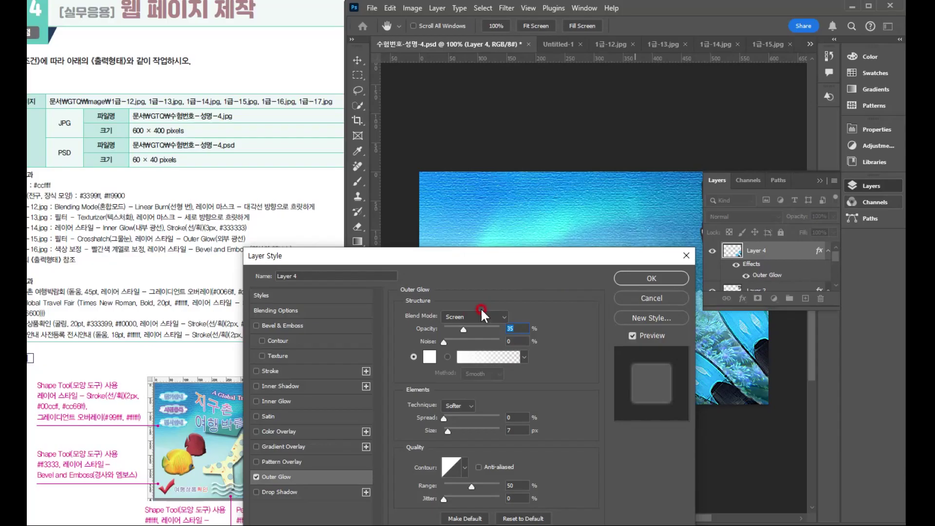
pyautogui.moveTo(463, 329); pyautogui.dragTo(474, 330)
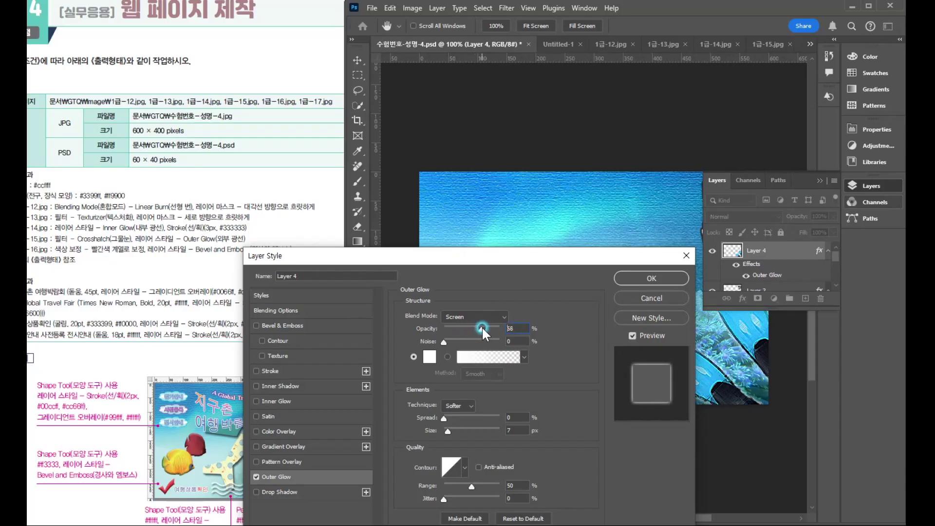
pyautogui.click(449, 403)
pyautogui.moveTo(449, 432); pyautogui.dragTo(449, 431)
pyautogui.click(633, 350)
pyautogui.click(650, 277)
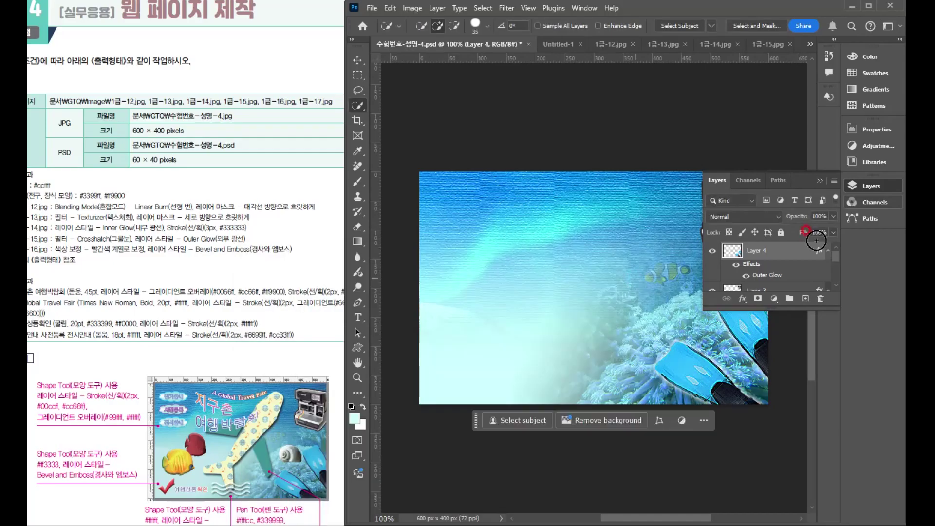
pyautogui.click(820, 181)
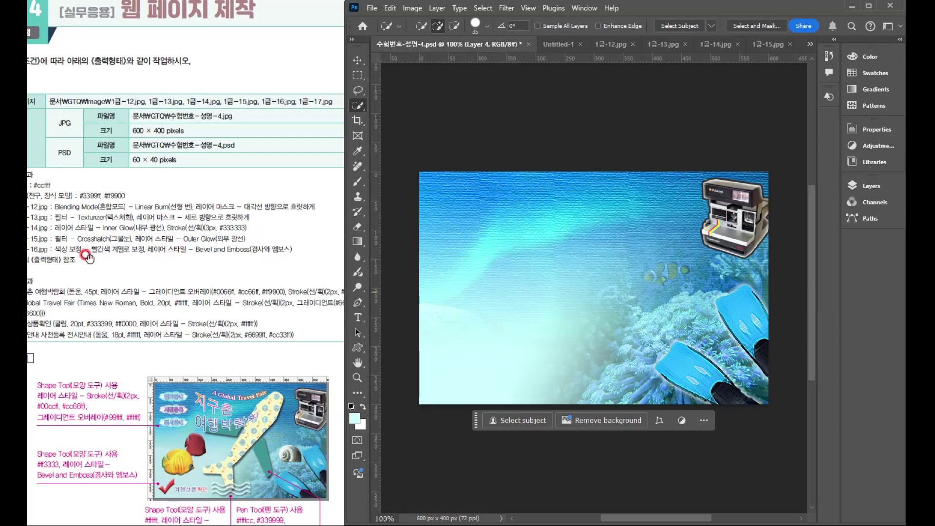
# Step: Open the fish photo 1급-16.jpg and select both the yellow and the orange fish with the Quick Selection tool
pyautogui.click(372, 8)
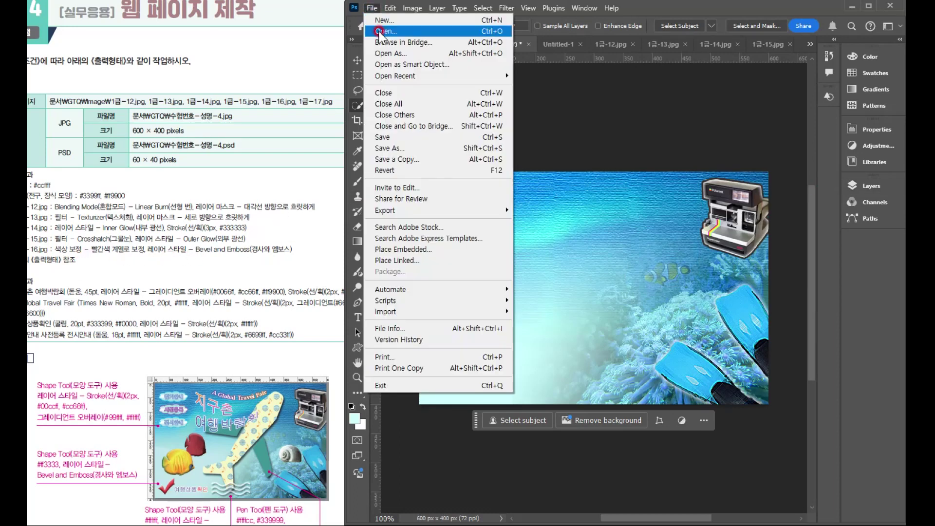
pyautogui.click(379, 31)
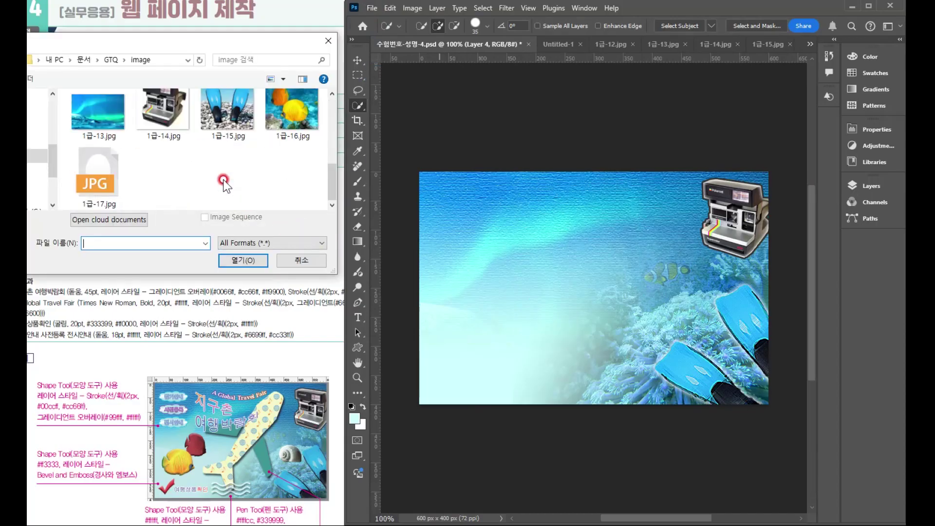
pyautogui.press('Escape')
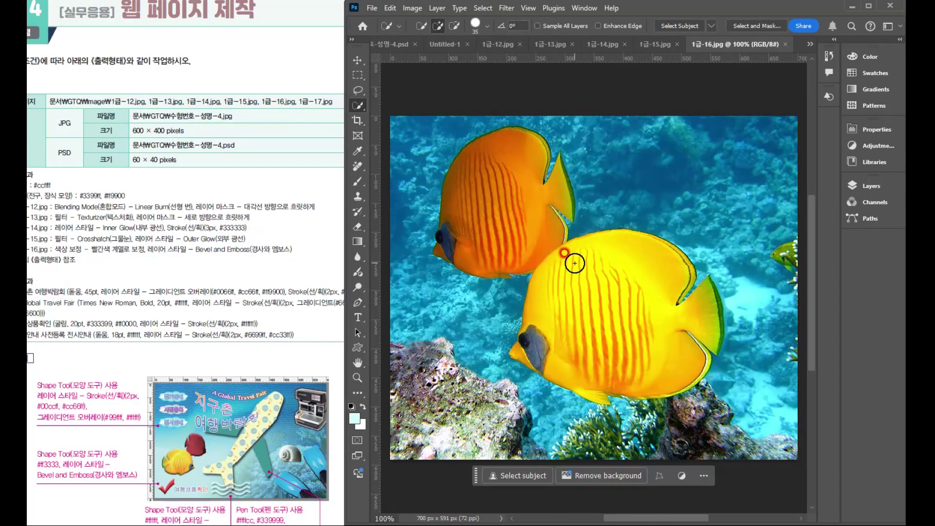
pyautogui.moveTo(619, 308)
pyautogui.mouseDown()
pyautogui.moveTo(615, 322)
pyautogui.moveTo(604, 292)
pyautogui.moveTo(663, 335)
pyautogui.mouseUp()
pyautogui.moveTo(454, 207); pyautogui.dragTo(486, 154)
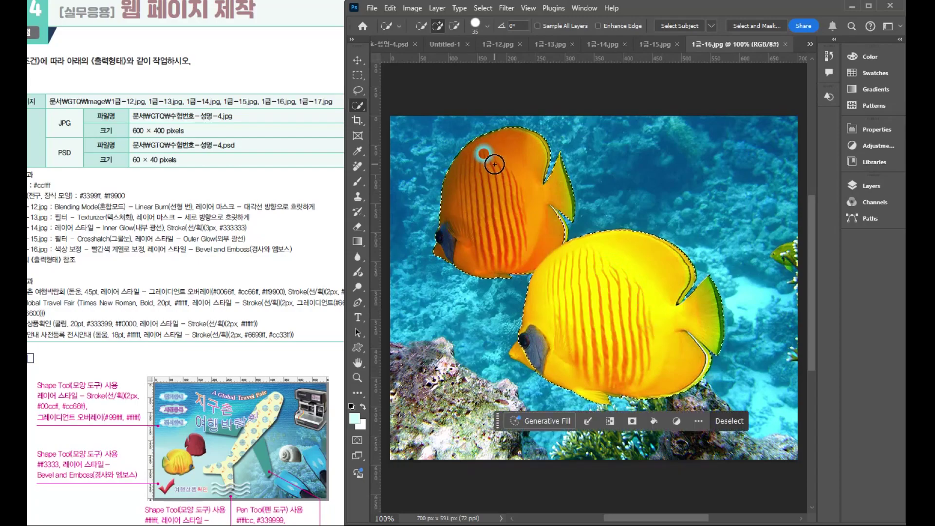
# Step: Copy the selected fish into 수험번호-성명-4.psd, scale them to about 27.48%, flip them horizontally and place them in the canvas's lower left area
pyautogui.moveTo(528, 356)
pyautogui.mouseDown()
pyautogui.moveTo(633, 356)
pyautogui.moveTo(650, 330)
pyautogui.moveTo(694, 344)
pyautogui.mouseUp()
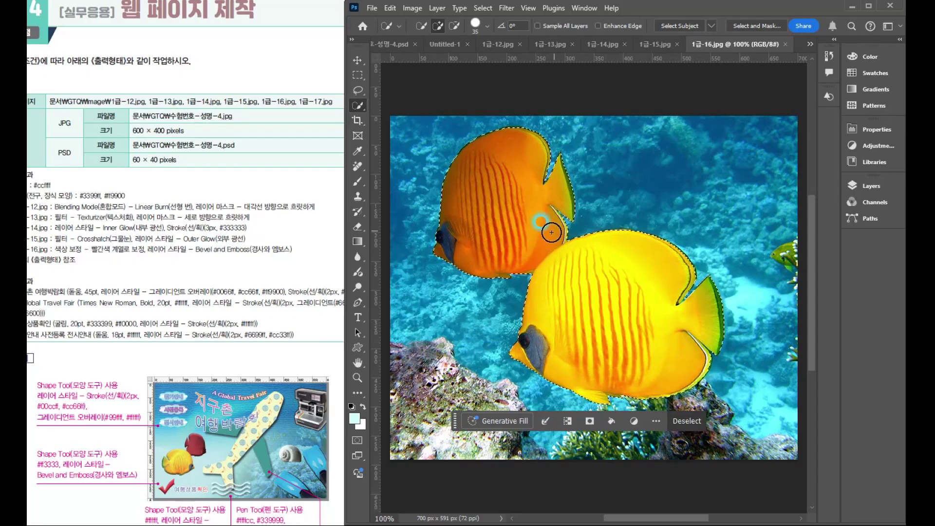
pyautogui.click(379, 39)
pyautogui.hotkey('ctrl', 'v')
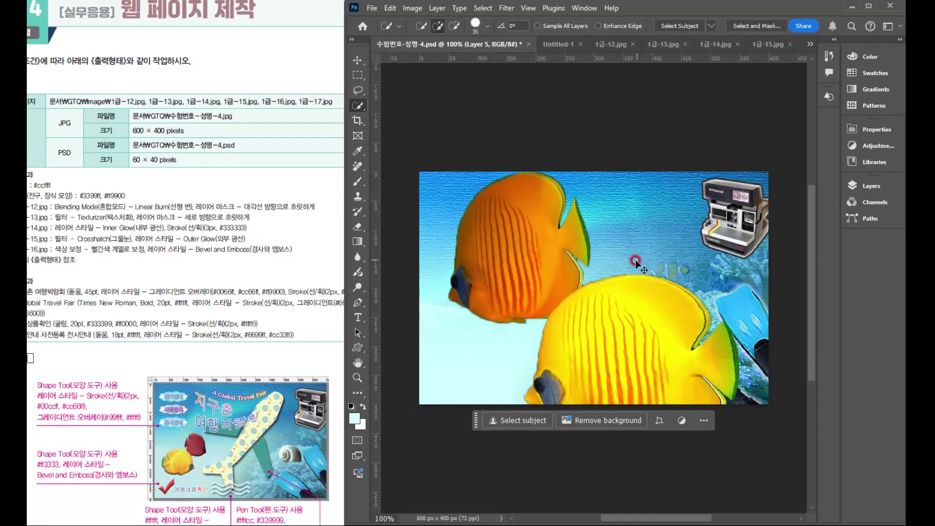
pyautogui.hotkey('ctrl', 't')
pyautogui.moveTo(740, 171); pyautogui.dragTo(532, 302)
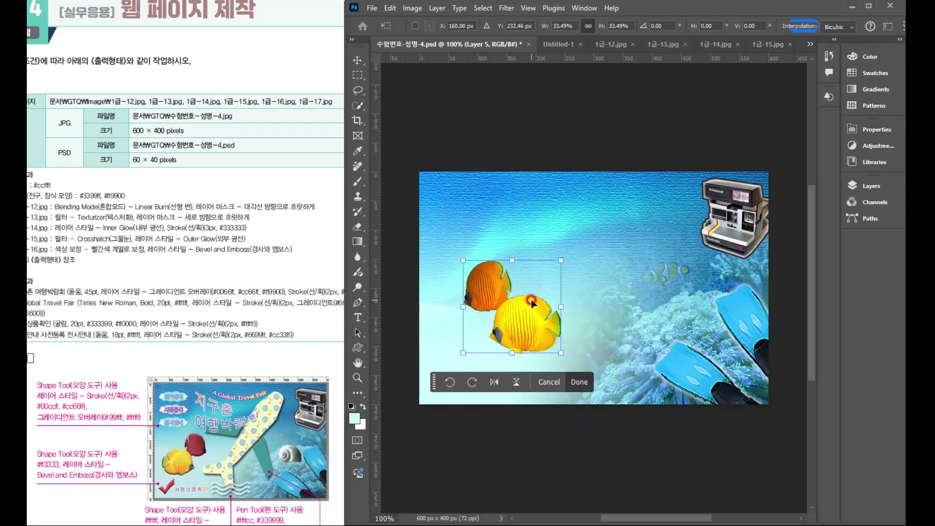
pyautogui.rightClick(515, 302)
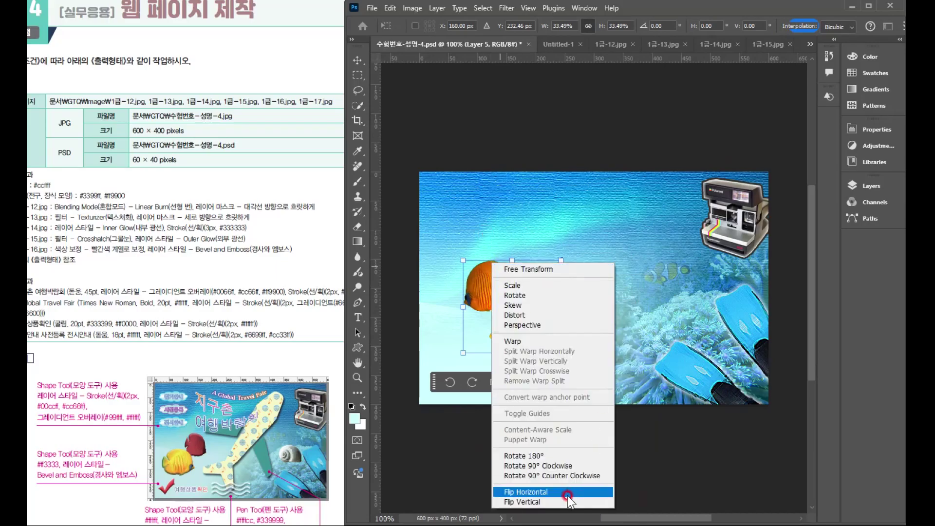
pyautogui.click(555, 492)
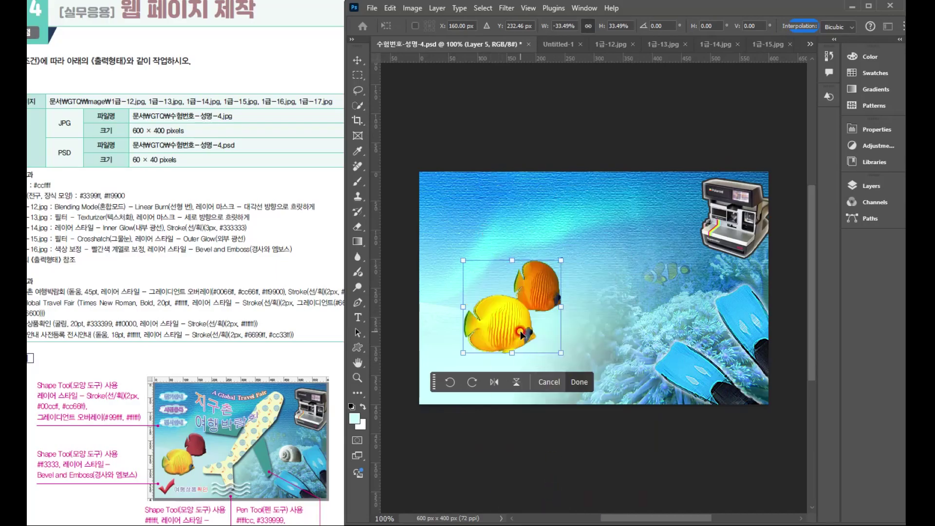
pyautogui.moveTo(561, 353); pyautogui.dragTo(488, 336)
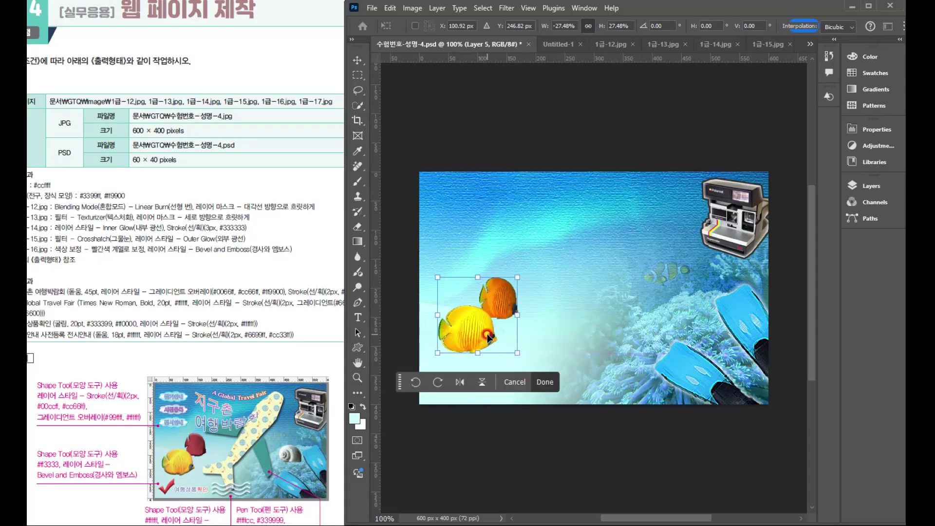
pyautogui.press('Return')
# Step: Select only the orange fish on the fish layer with the Quick Selection tool
pyautogui.press('w')
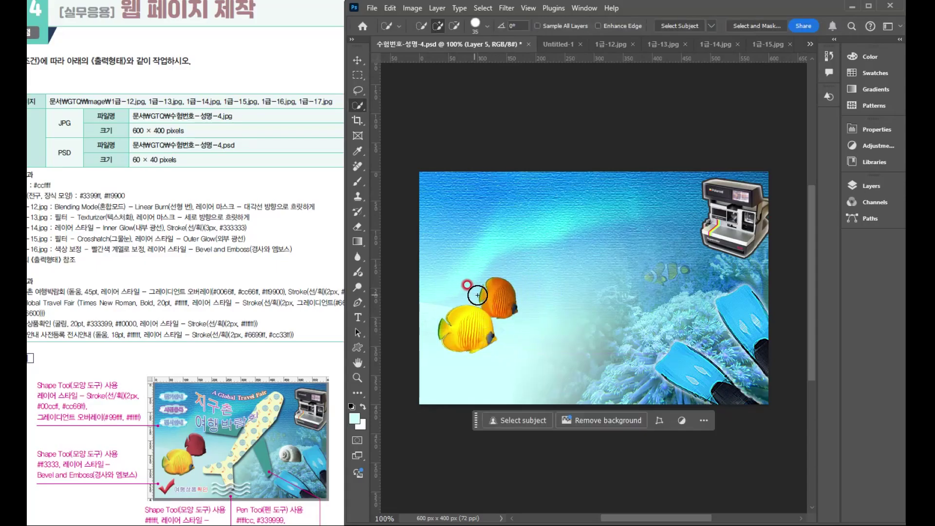
pyautogui.click(494, 295)
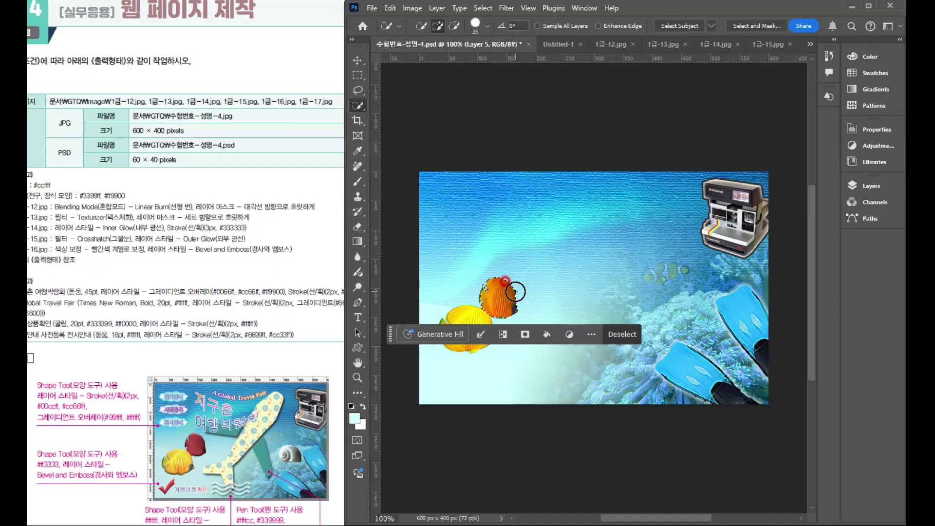
pyautogui.click(866, 187)
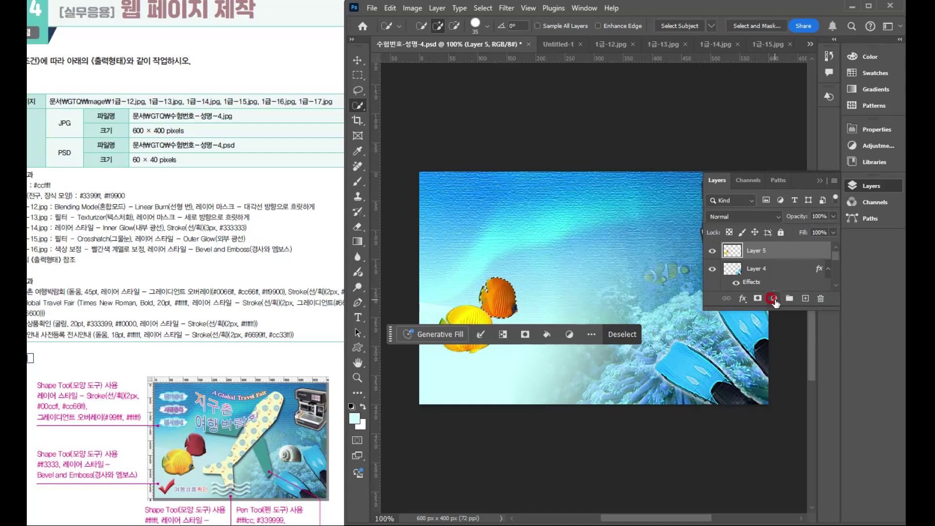
# Step: Colorize the selected fish red with Hue/Saturation at hue 0 and saturation about 52, and clear the selection
pyautogui.click(413, 8)
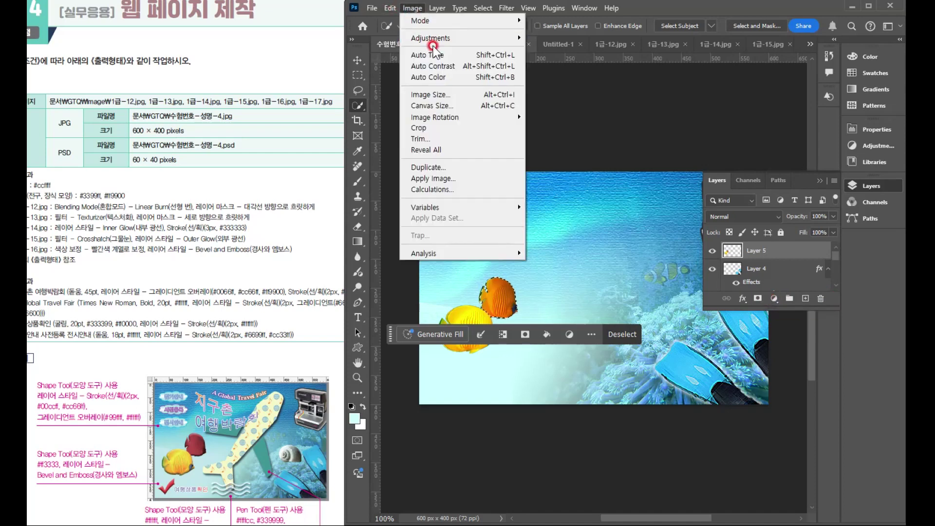
pyautogui.moveTo(434, 39)
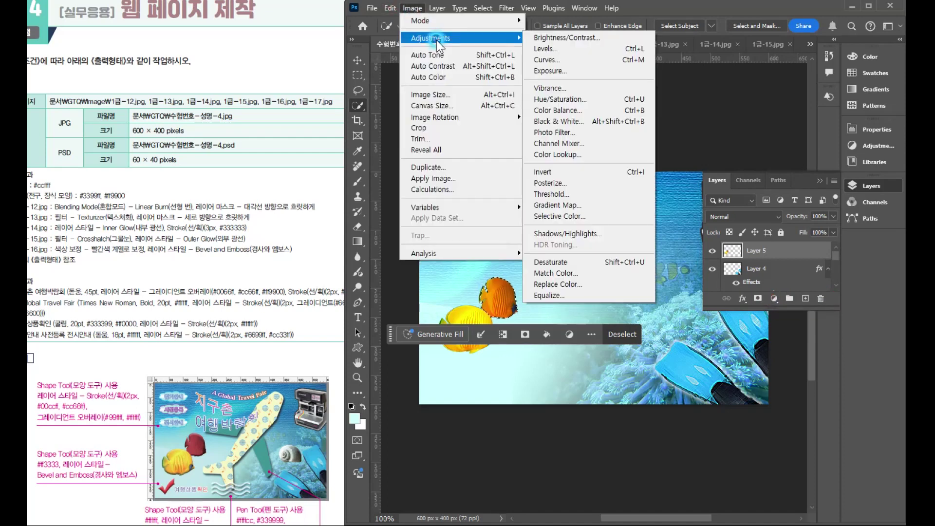
pyautogui.click(588, 98)
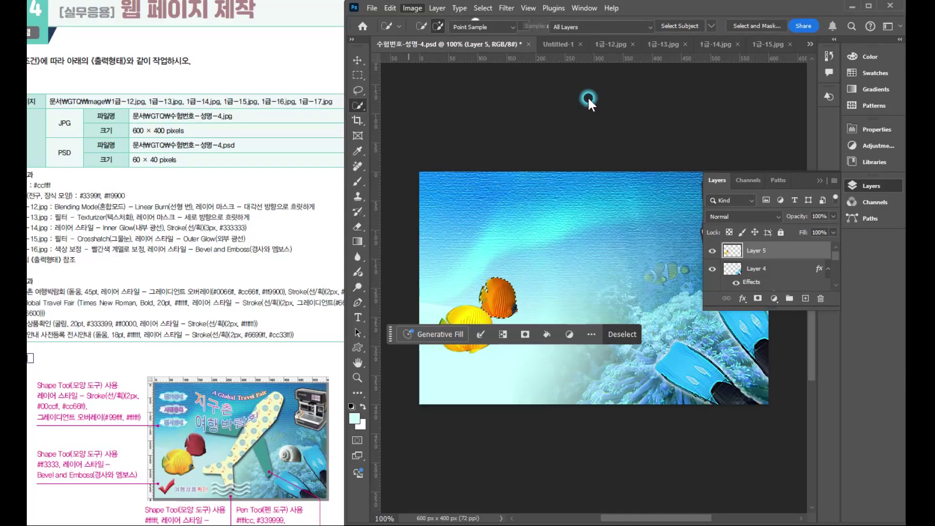
pyautogui.click(555, 133)
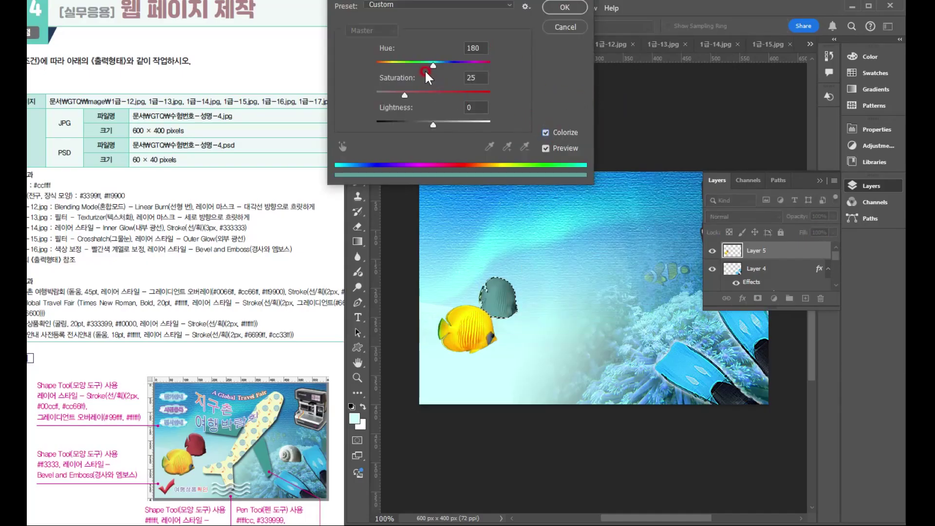
pyautogui.moveTo(425, 70); pyautogui.dragTo(362, 63)
pyautogui.moveTo(407, 95); pyautogui.dragTo(433, 98)
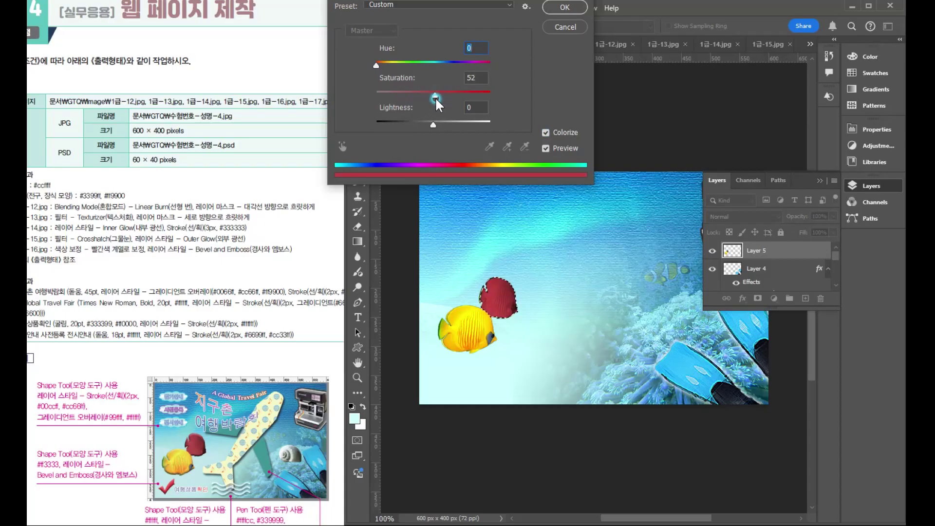
pyautogui.moveTo(434, 97); pyautogui.dragTo(434, 97)
pyautogui.click(566, 8)
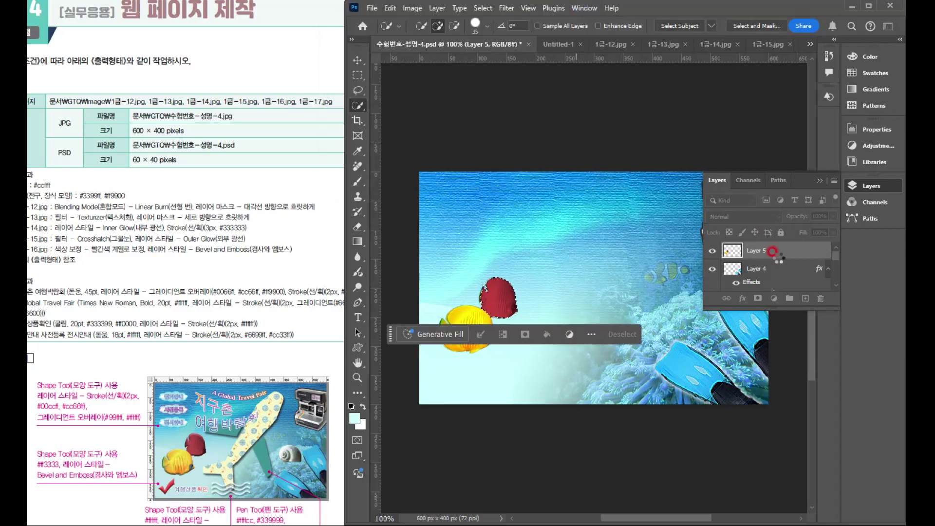
pyautogui.click(820, 184)
pyautogui.click(174, 258)
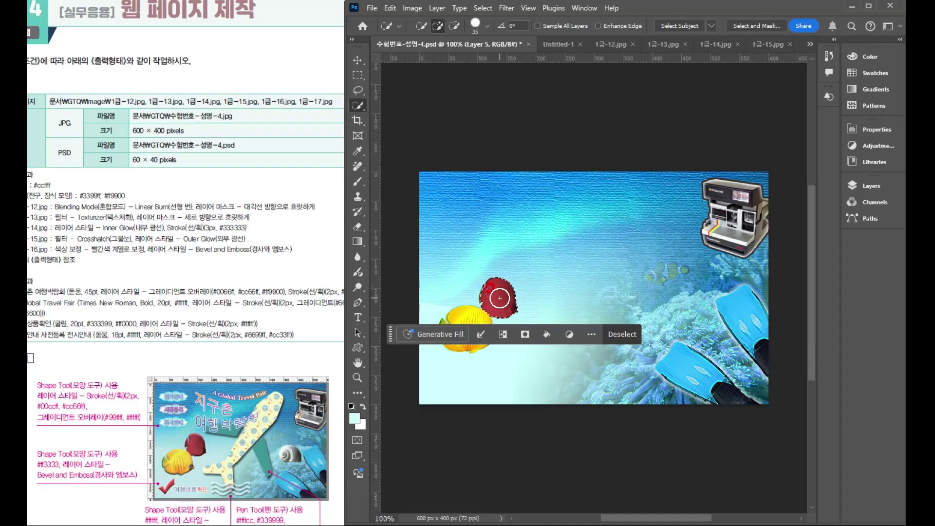
pyautogui.click(873, 187)
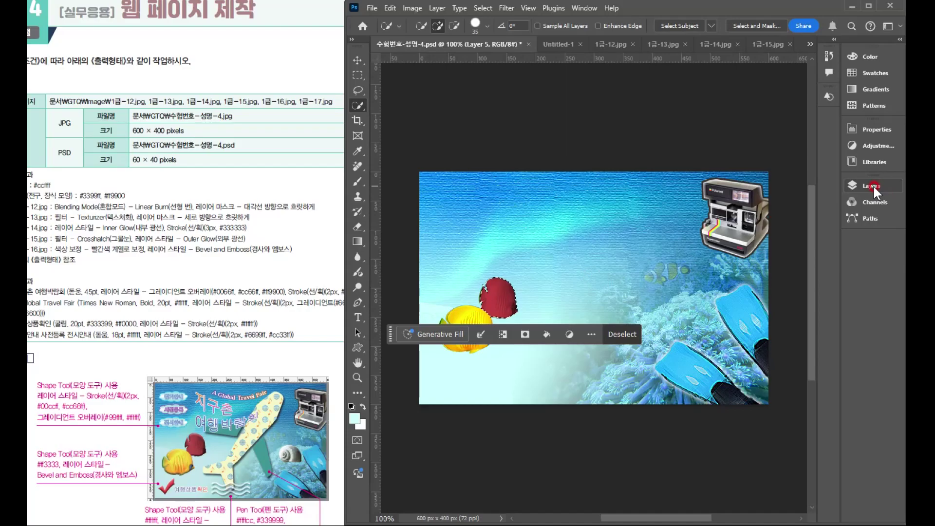
pyautogui.click(484, 8)
pyautogui.click(498, 32)
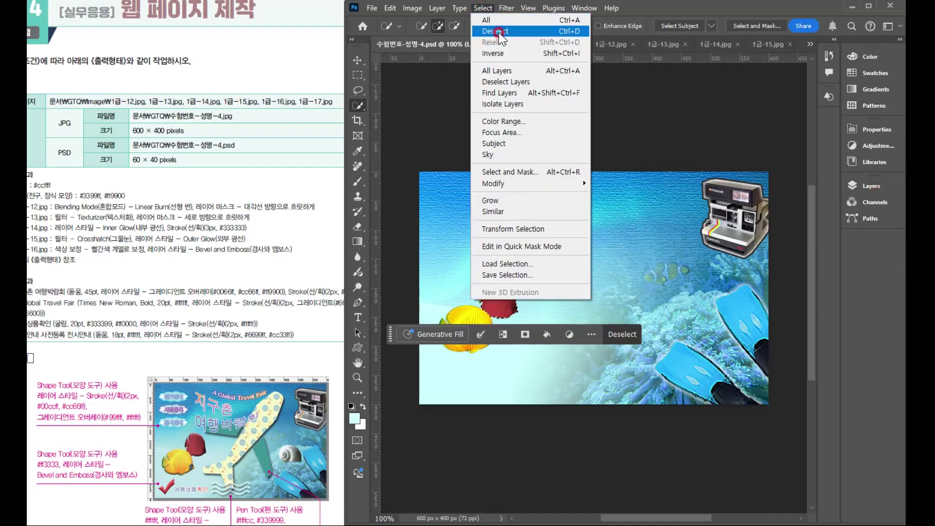
# Step: Add a Bevel & Emboss layer style with the default Inner Bevel settings to the fish layer
pyautogui.click(865, 186)
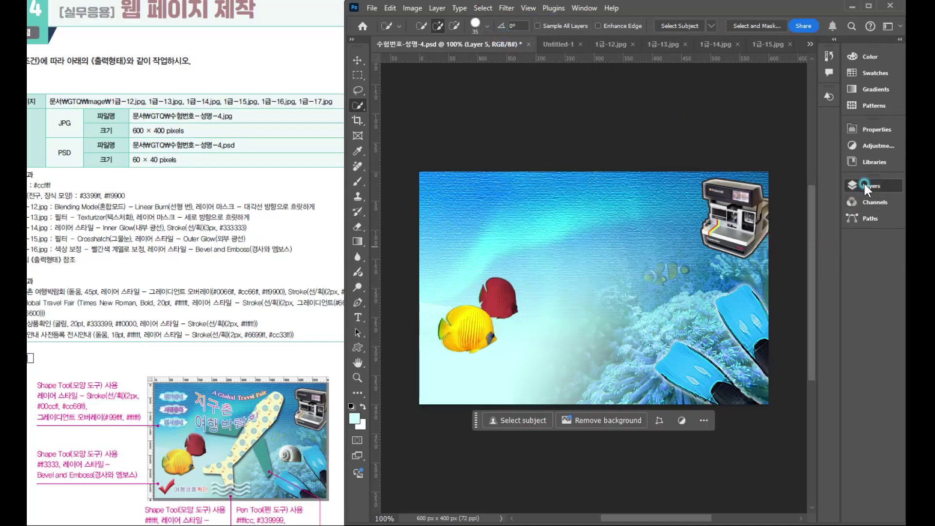
pyautogui.click(711, 251)
pyautogui.click(712, 251)
pyautogui.click(743, 298)
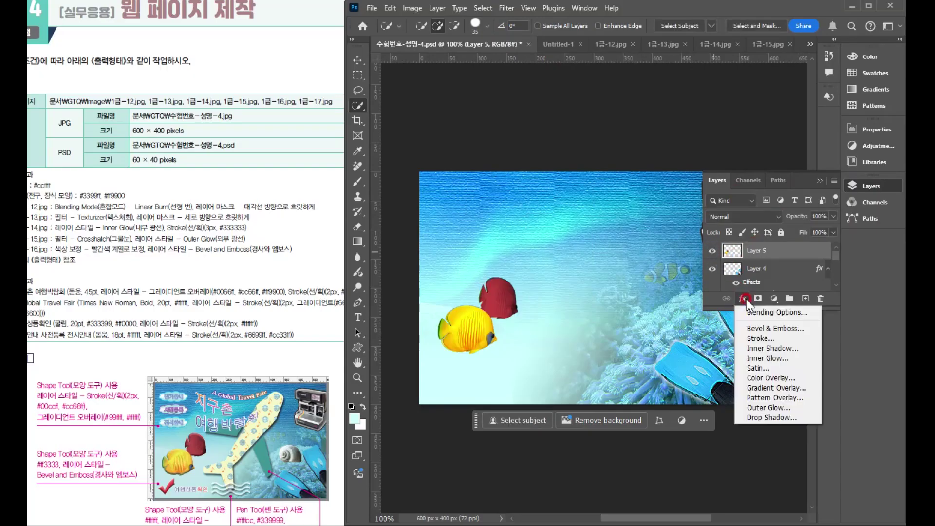
pyautogui.click(753, 326)
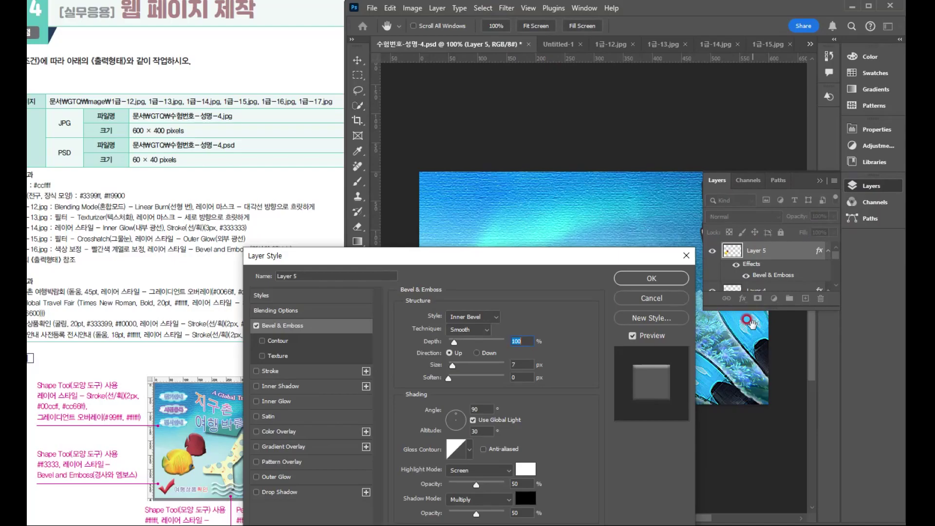
pyautogui.moveTo(453, 257); pyautogui.dragTo(469, 413)
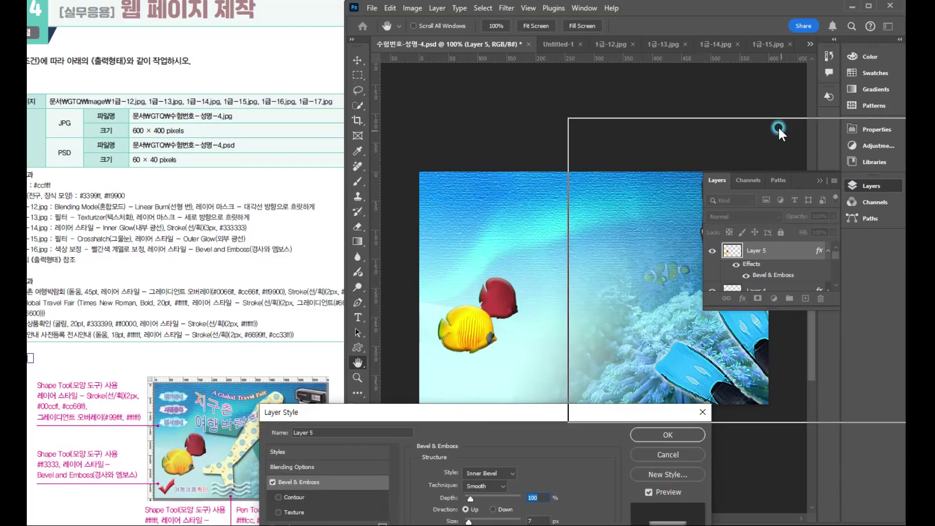
pyautogui.moveTo(778, 130); pyautogui.dragTo(754, 142)
pyautogui.click(754, 223)
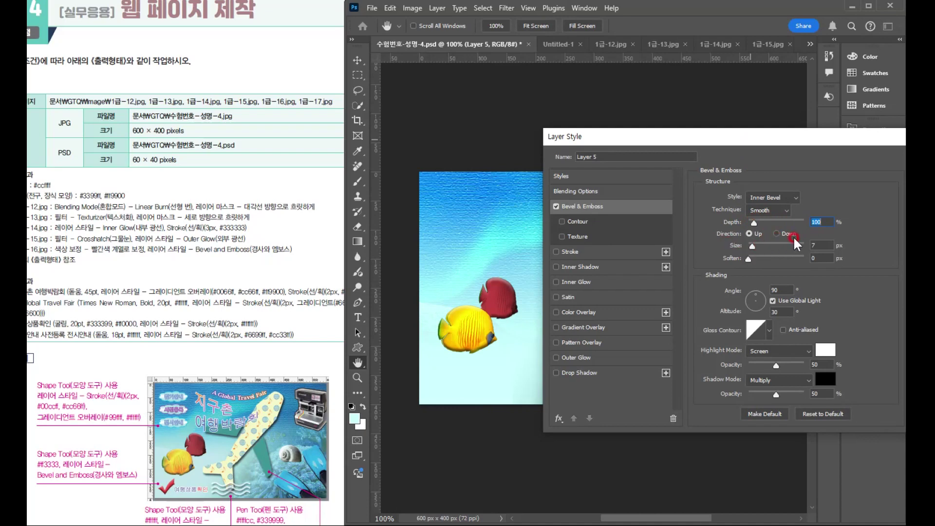
pyautogui.press('Return')
pyautogui.press('w')
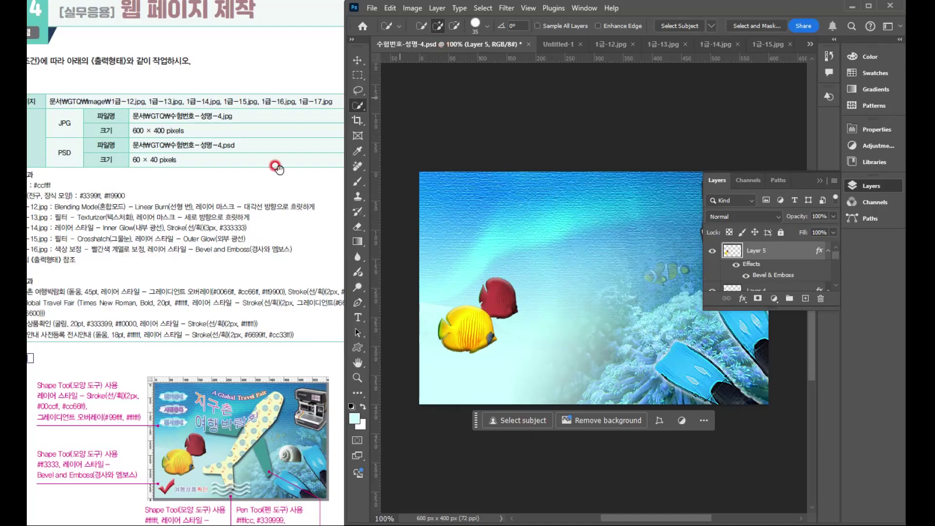
# Step: Open the shell photo 1급-17.jpg and select the large front shell with the Quick Selection tool, excluding the shells behind it
pyautogui.click(373, 8)
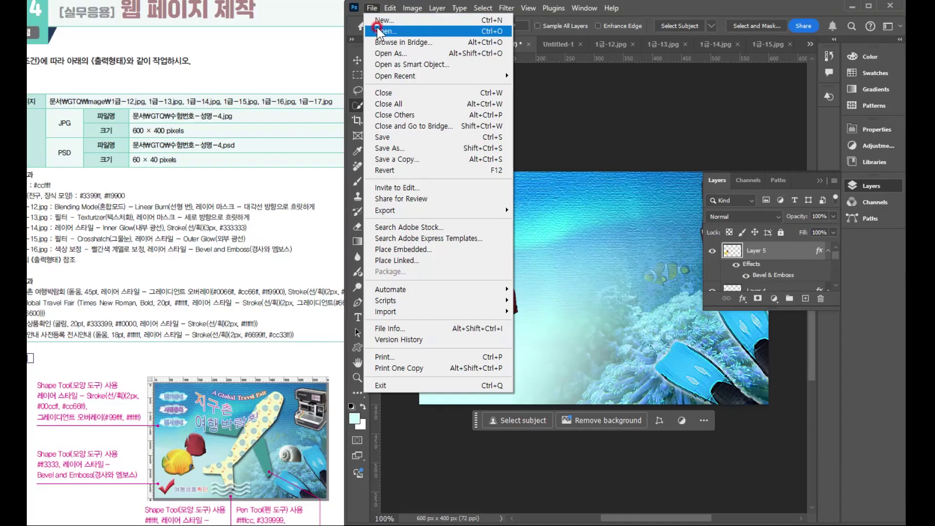
pyautogui.click(379, 31)
pyautogui.scroll(-1, 253, 152)
pyautogui.press('Escape')
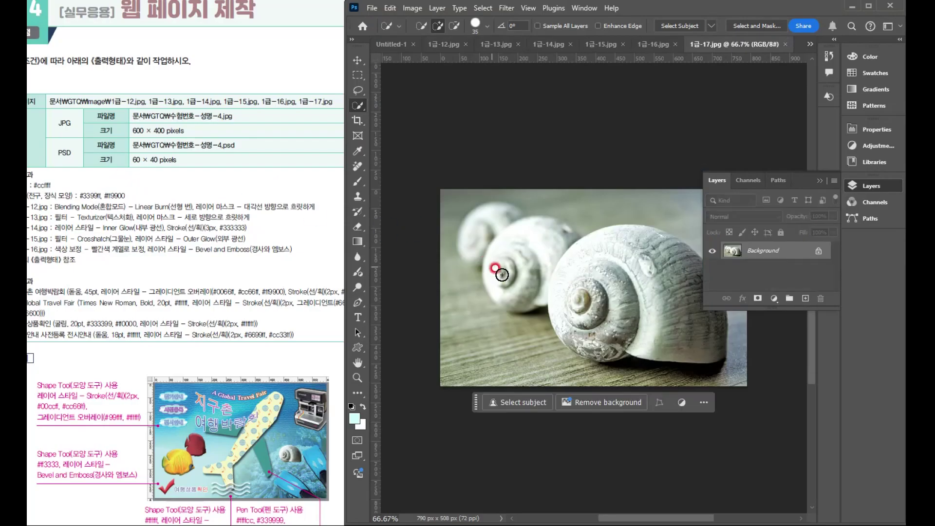
pyautogui.click(819, 180)
pyautogui.moveTo(638, 308)
pyautogui.mouseDown()
pyautogui.moveTo(691, 340)
pyautogui.moveTo(625, 285)
pyautogui.moveTo(604, 252)
pyautogui.moveTo(631, 244)
pyautogui.moveTo(661, 257)
pyautogui.moveTo(664, 238)
pyautogui.moveTo(582, 267)
pyautogui.moveTo(574, 321)
pyautogui.moveTo(589, 343)
pyautogui.moveTo(614, 350)
pyautogui.moveTo(593, 355)
pyautogui.mouseUp()
pyautogui.moveTo(525, 270)
pyautogui.keyDown('alt'); pyautogui.mouseDown()
pyautogui.moveTo(540, 283)
pyautogui.moveTo(537, 292)
pyautogui.mouseUp(); pyautogui.keyUp('alt')
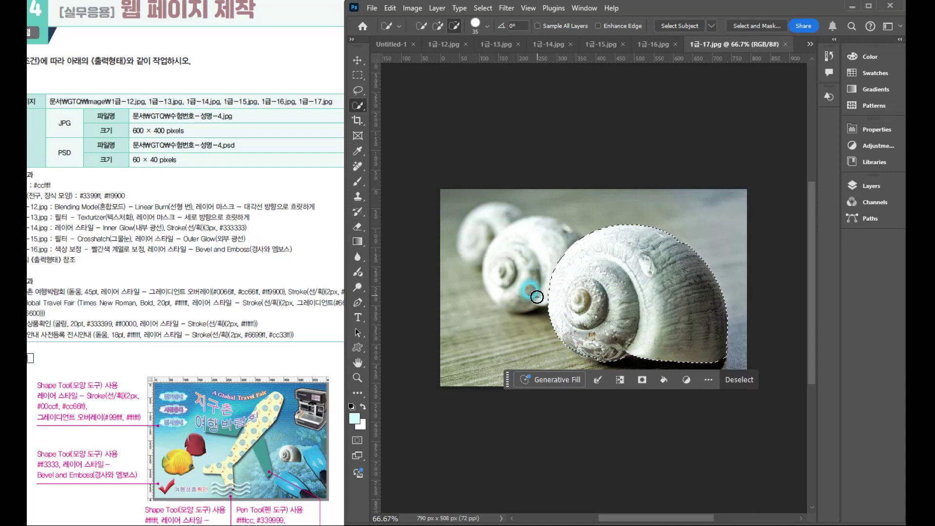
# Step: Close the source photos 1급-13.jpg to 1급-17.jpg and return to 수험번호-성명-4.psd
pyautogui.click(397, 45)
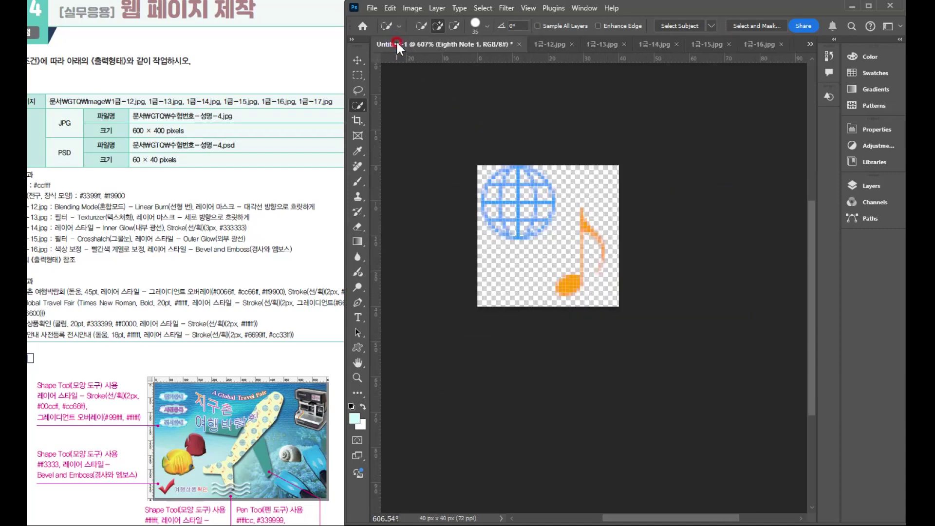
pyautogui.click(782, 44)
pyautogui.click(757, 45)
pyautogui.click(706, 44)
pyautogui.click(734, 44)
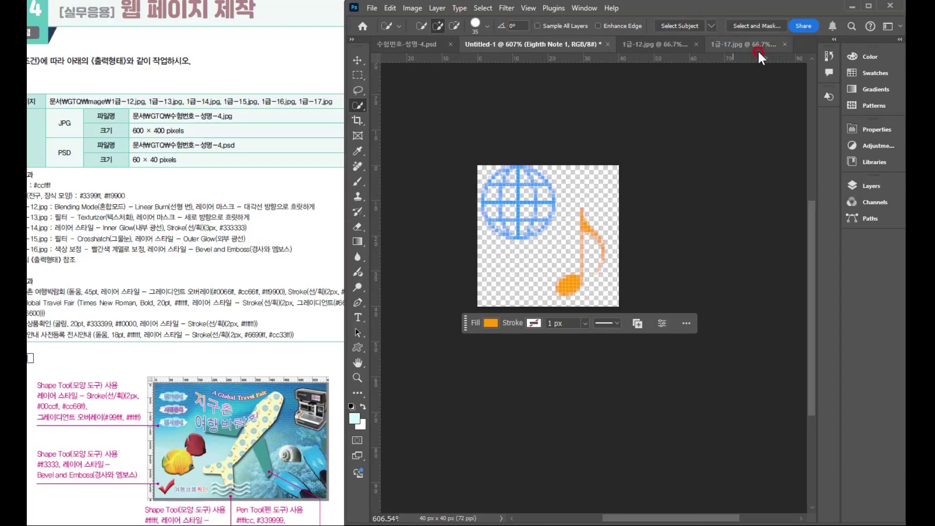
pyautogui.click(785, 42)
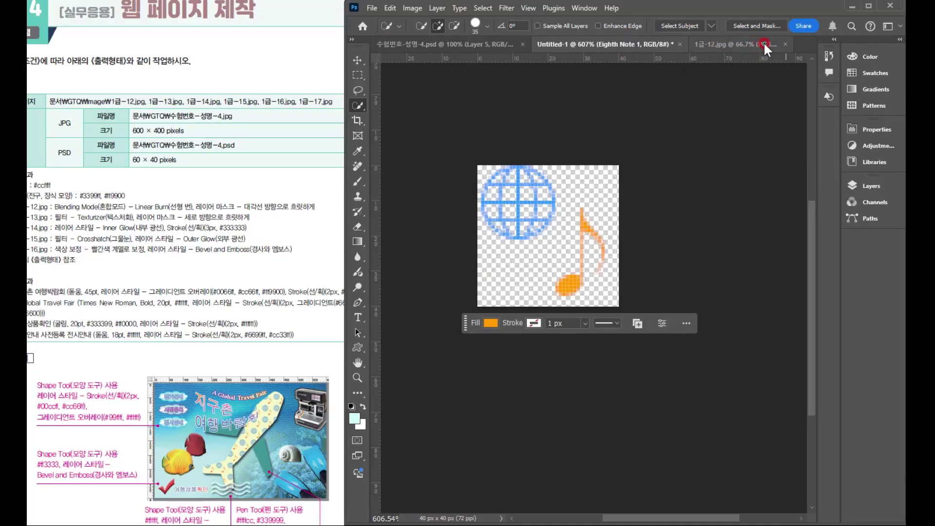
pyautogui.click(789, 44)
pyautogui.click(462, 44)
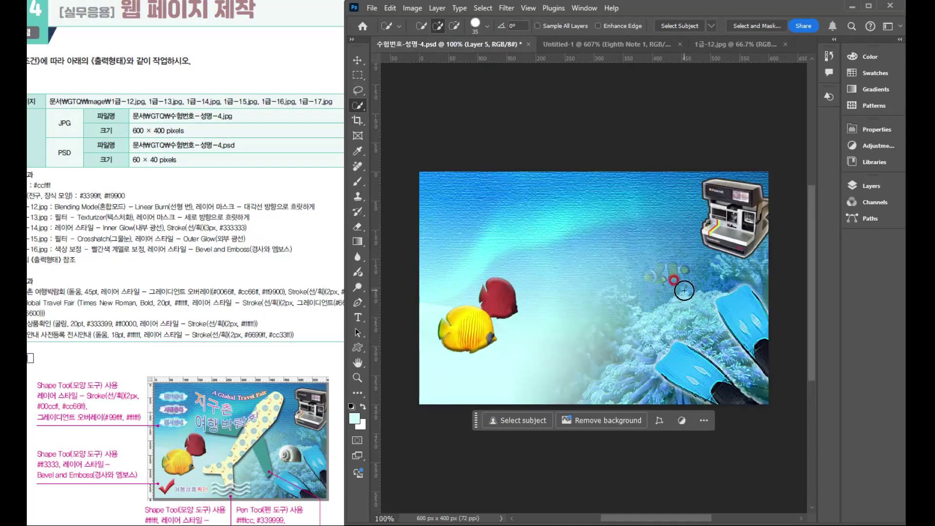
# Step: Paste the copied shell, scale it down and place it above the swim fins, below the striped fish in the background
pyautogui.hotkey('ctrl', 'v')
pyautogui.hotkey('ctrl', 't')
pyautogui.moveTo(741, 182); pyautogui.dragTo(661, 291)
pyautogui.press('Return')
pyautogui.press('w')
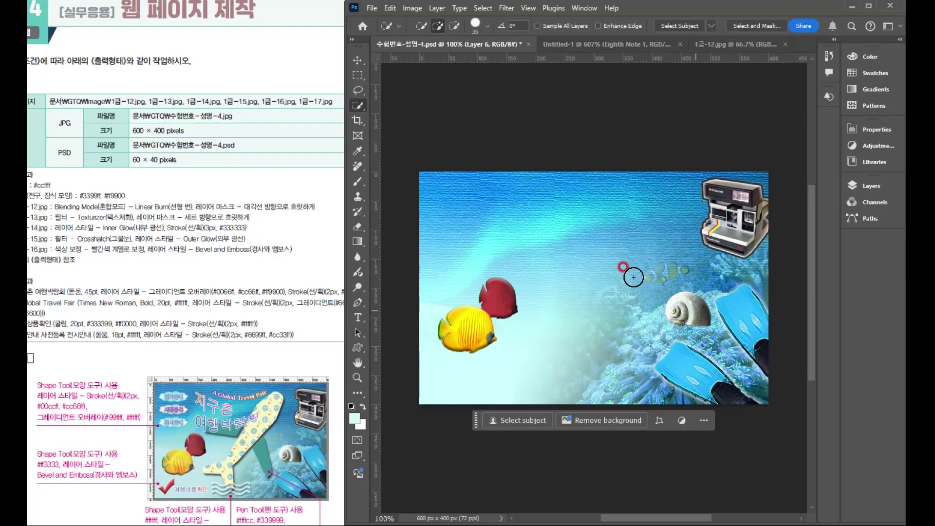
# Step: Show the exam sheet's full conditions and extend the layer list to review the layers down to the Background
pyautogui.moveTo(255, 262); pyautogui.dragTo(279, 259)
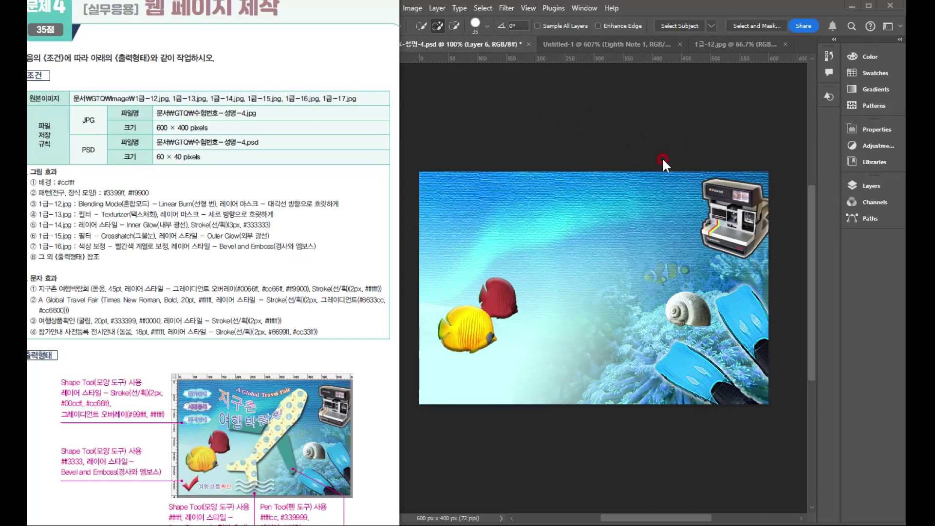
pyautogui.click(595, 146)
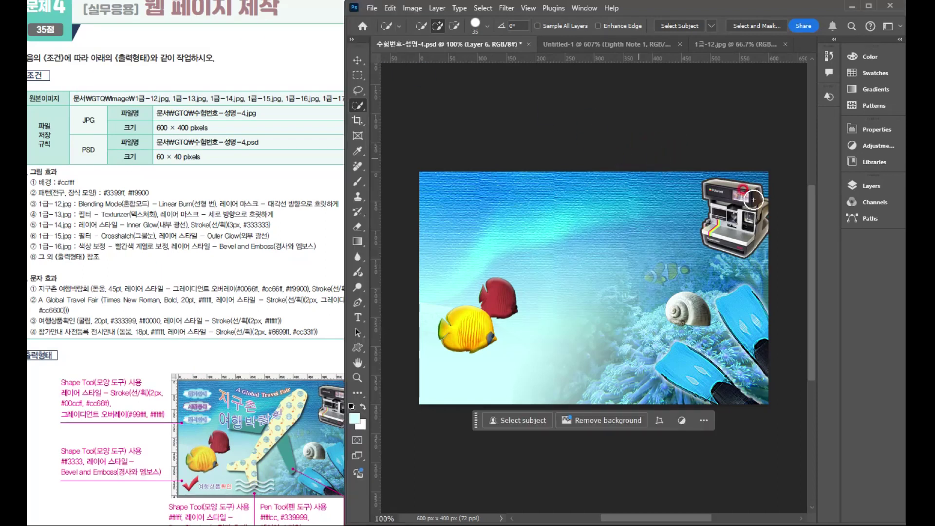
pyautogui.click(872, 185)
pyautogui.moveTo(747, 306); pyautogui.dragTo(737, 450)
pyautogui.scroll(-1, 769, 296)
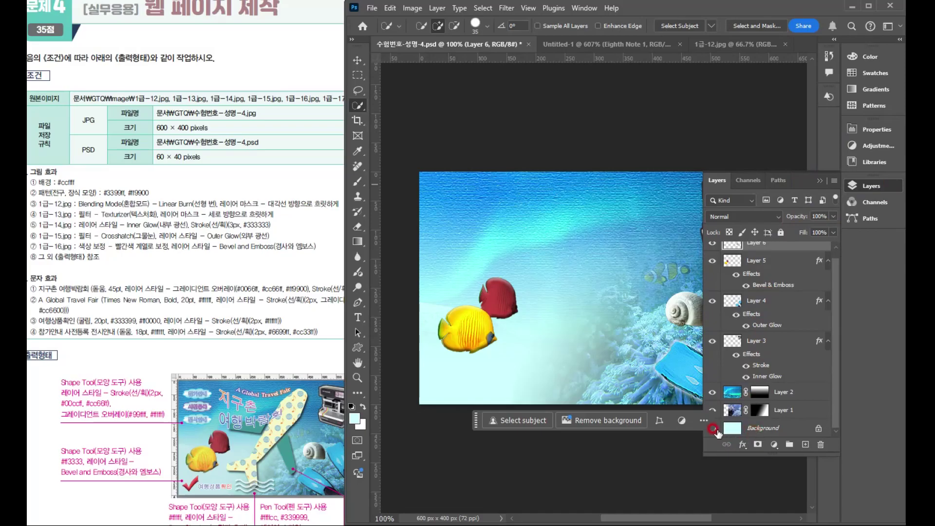
# Step: Move the contextual task bar below the canvas and hide every layer except the Background
pyautogui.moveTo(475, 422); pyautogui.dragTo(397, 442)
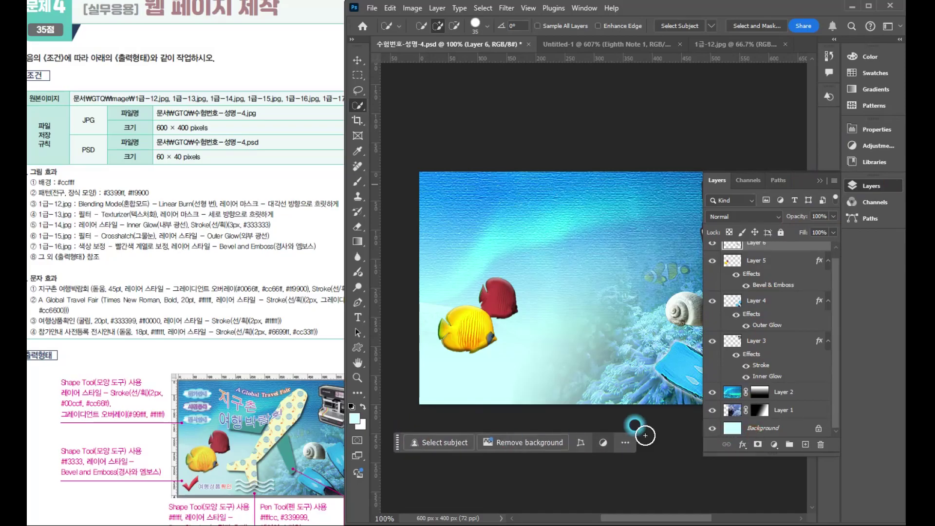
pyautogui.keyDown('alt'); pyautogui.click(711, 429); pyautogui.keyUp('alt')
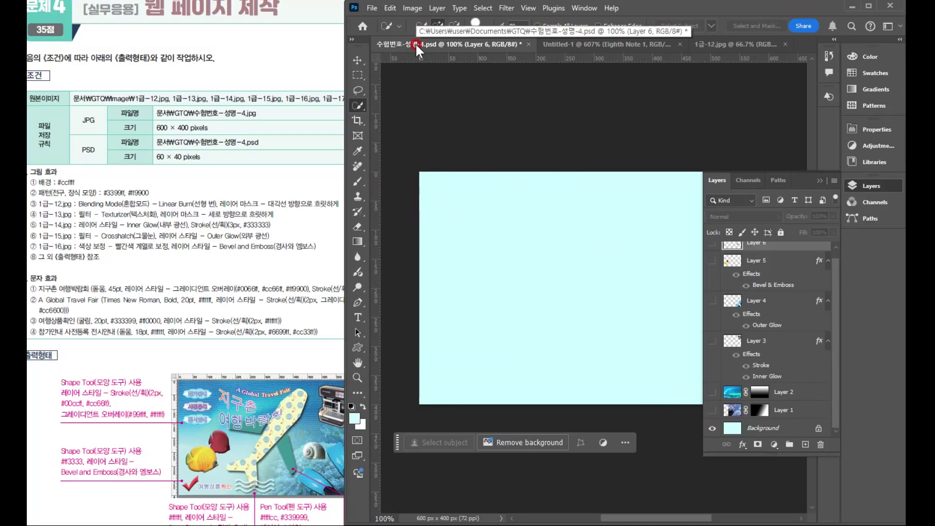
# Step: Set the grid in the preferences to a gridline every 100 pixels with 1 subdivision, and show the grid
pyautogui.hotkey('ctrl', 'k')
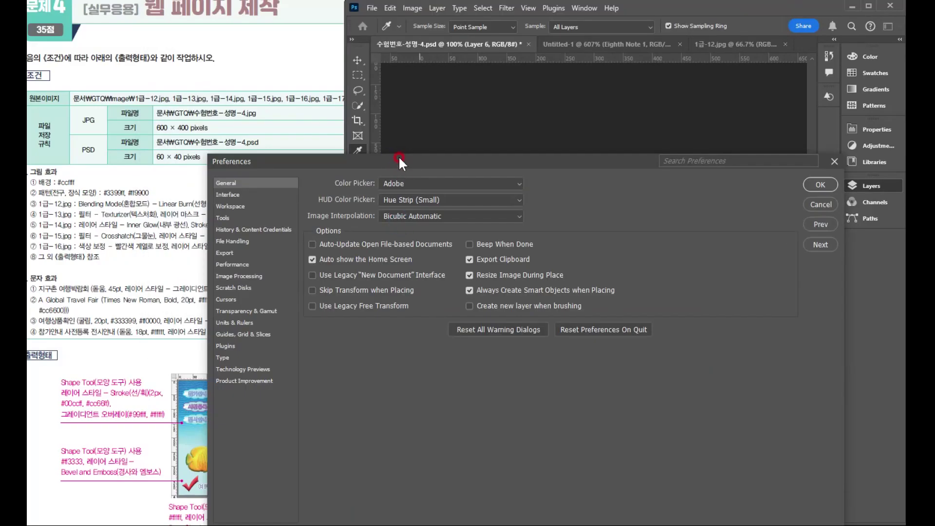
pyautogui.moveTo(398, 157); pyautogui.dragTo(352, 104)
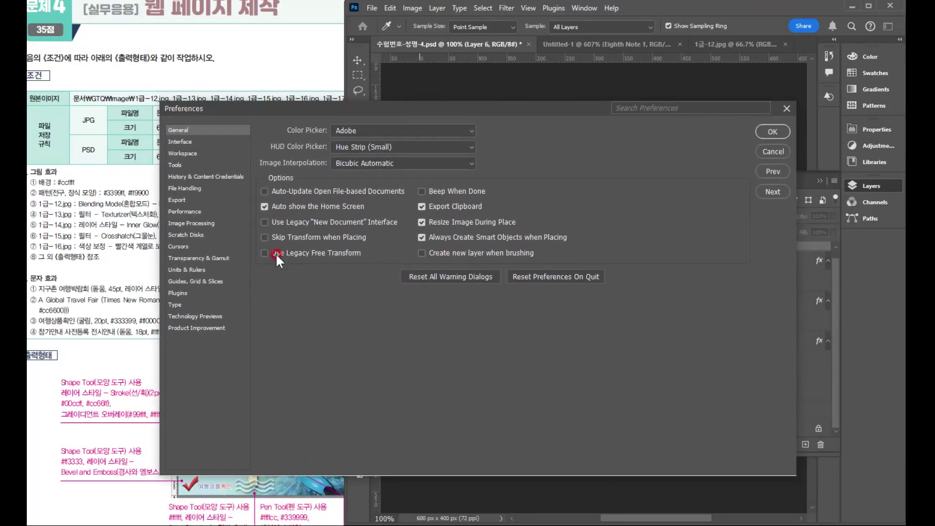
pyautogui.click(195, 281)
pyautogui.click(219, 281)
pyautogui.click(345, 345)
pyautogui.click(316, 344)
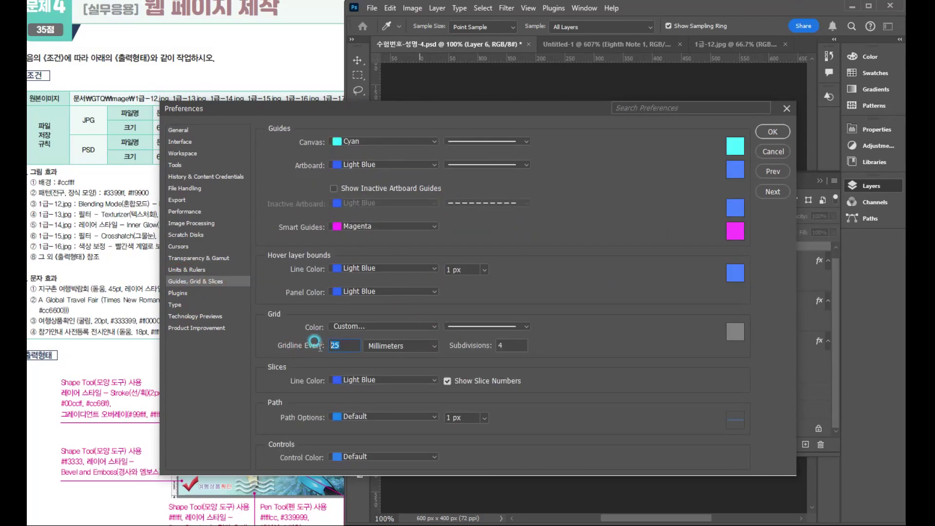
pyautogui.click(393, 344)
pyautogui.click(381, 356)
pyautogui.write('1')
pyautogui.click(264, 326)
pyautogui.write('100')
pyautogui.press('Return')
pyautogui.press('w')
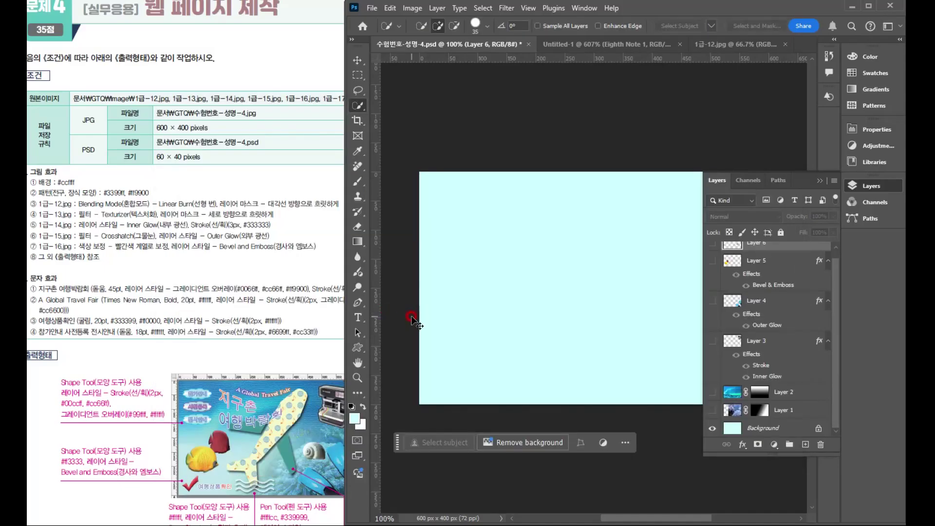
pyautogui.hotkey('ctrl', "'")
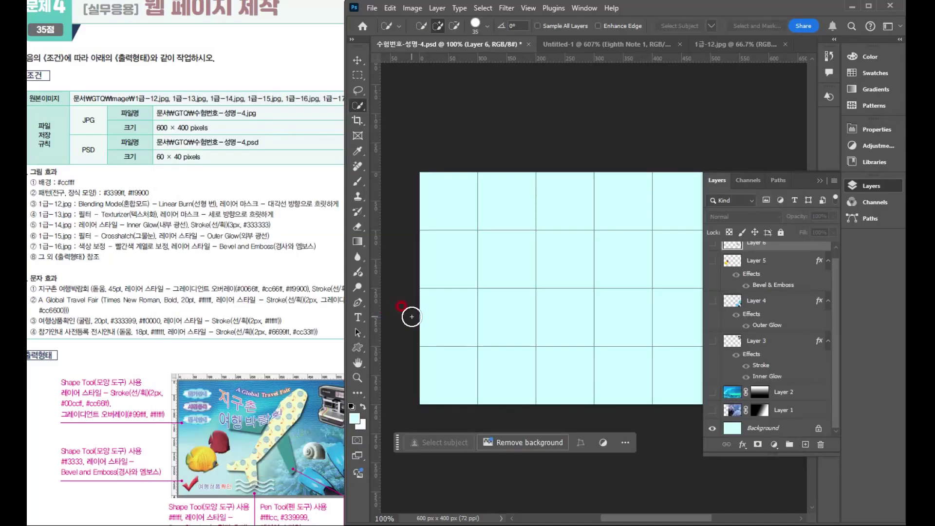
# Step: Collapse the layer list and set up the Pen tool in Path mode with Exclude Overlapping Shapes
pyautogui.click(820, 181)
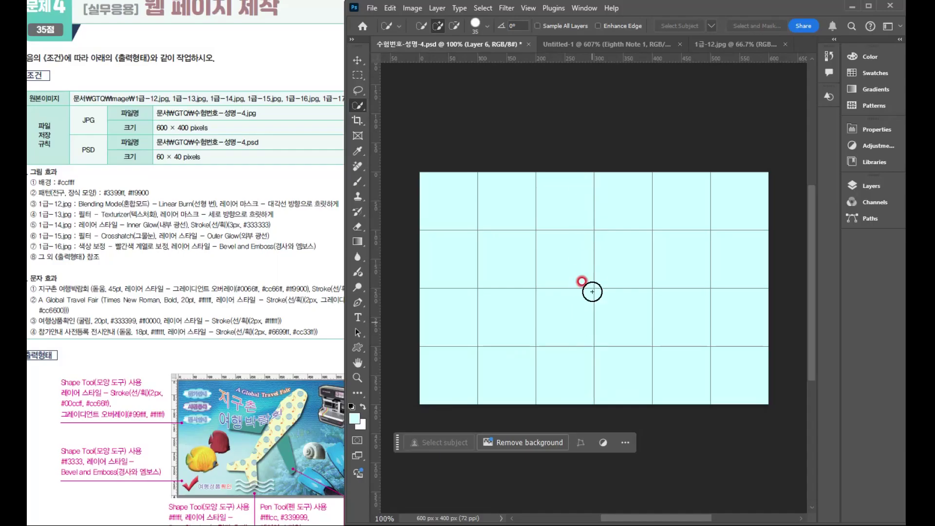
pyautogui.click(353, 298)
pyautogui.click(385, 300)
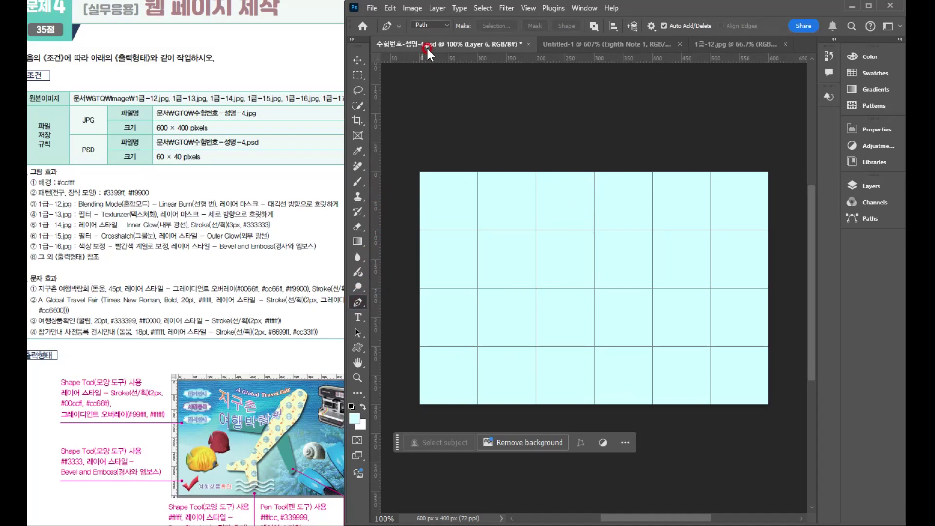
pyautogui.click(427, 24)
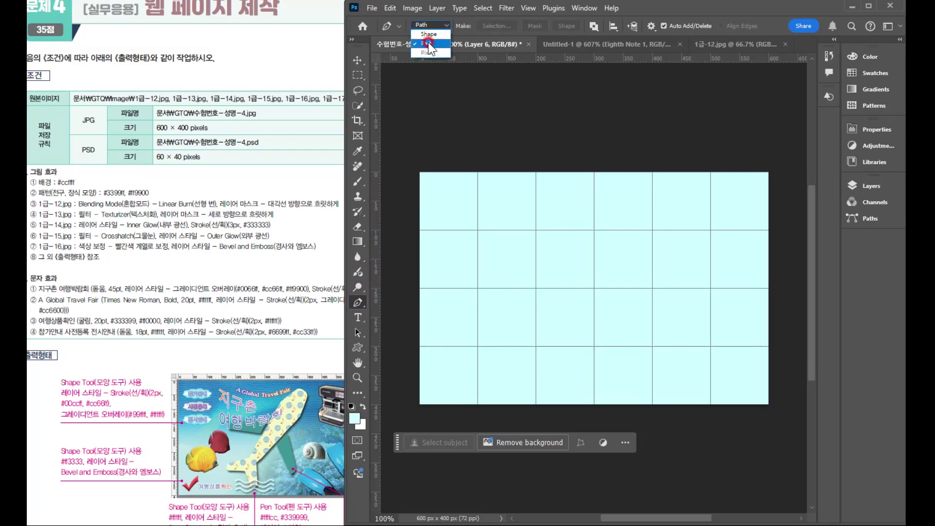
pyautogui.click(594, 27)
pyautogui.click(612, 88)
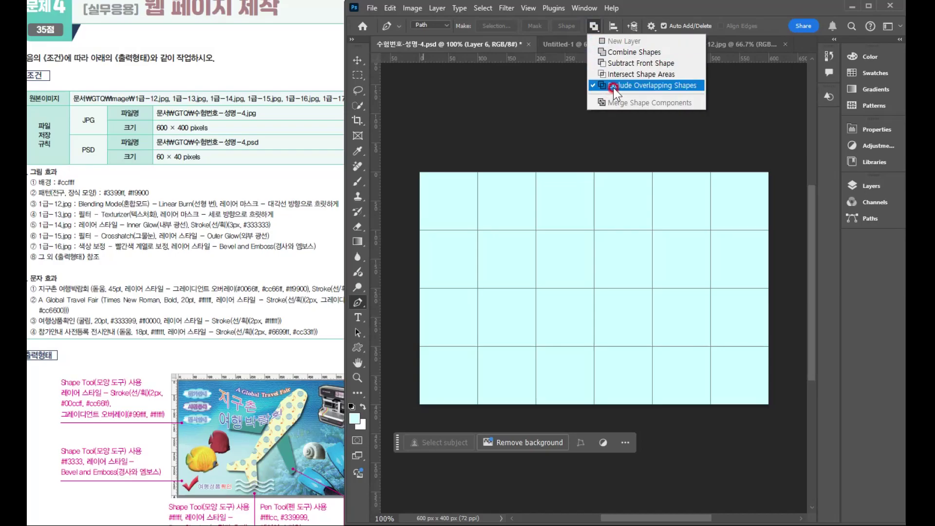
pyautogui.click(595, 29)
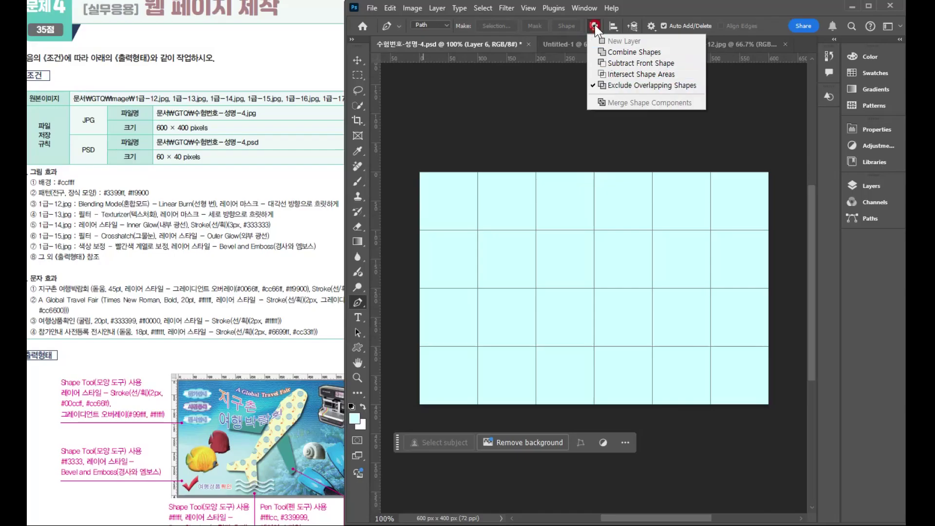
pyautogui.click(594, 25)
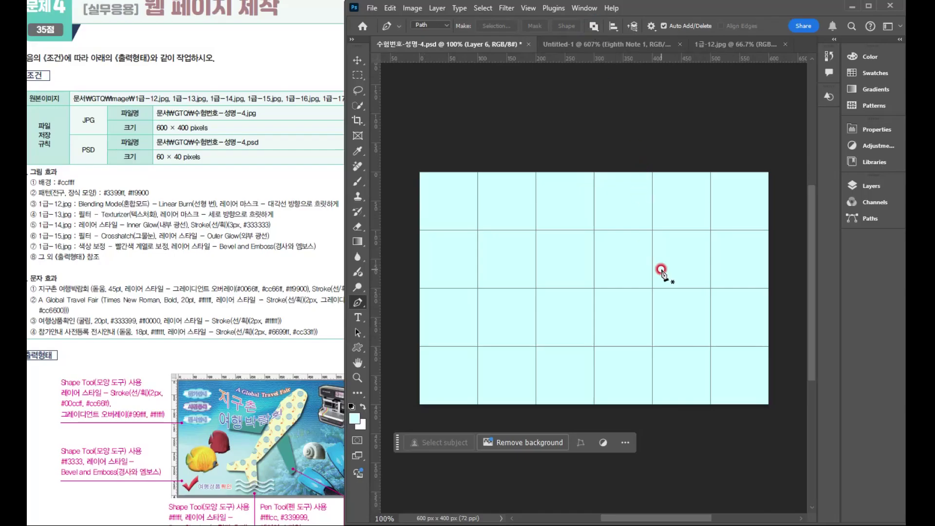
# Step: Draw a closed path for the right half of the airplane's fuselage and tail, its straight edge on the vertical 300-pixel gridline
pyautogui.click(594, 184)
pyautogui.moveTo(611, 190); pyautogui.dragTo(616, 200)
pyautogui.click(617, 228)
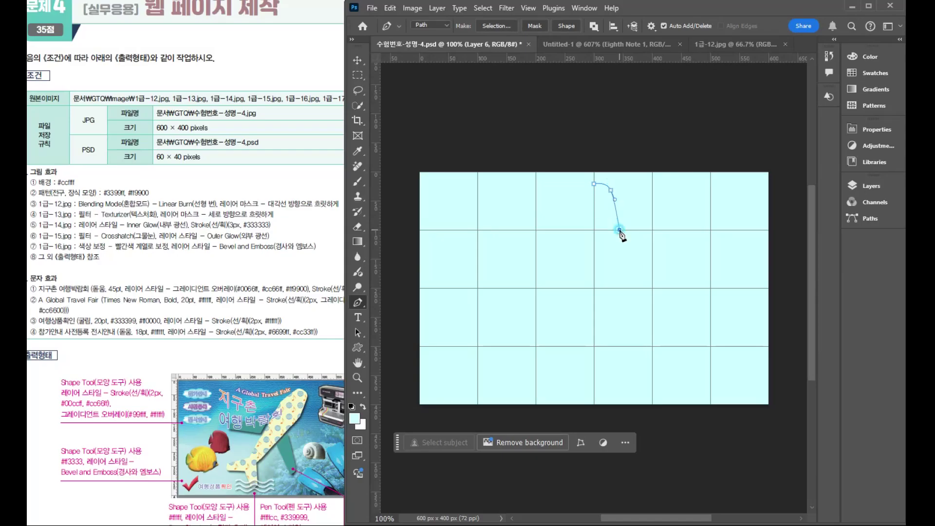
pyautogui.click(605, 346)
pyautogui.click(628, 382)
pyautogui.moveTo(604, 378); pyautogui.dragTo(603, 380)
pyautogui.click(593, 374)
pyautogui.click(594, 184)
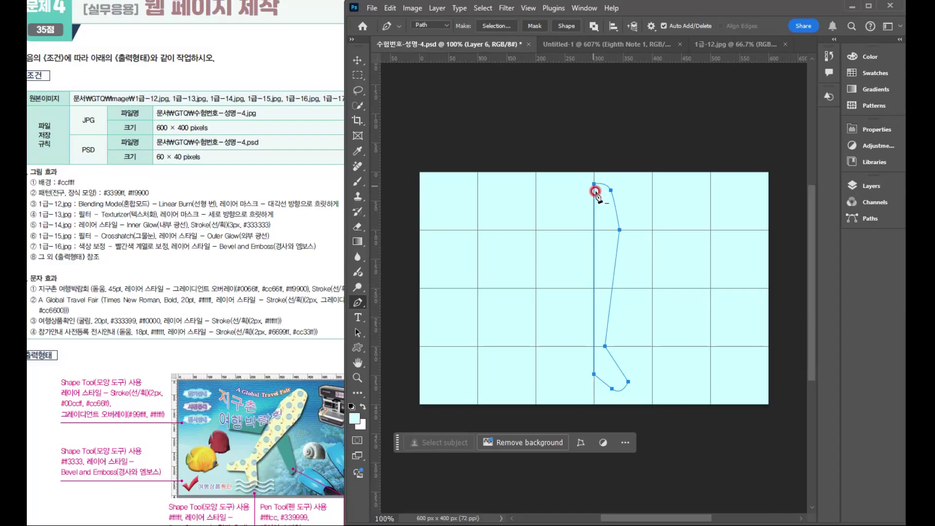
# Step: Draw a closed path for the airplane's right wing beside the fuselage half, with a rounded wing tip
pyautogui.click(623, 264)
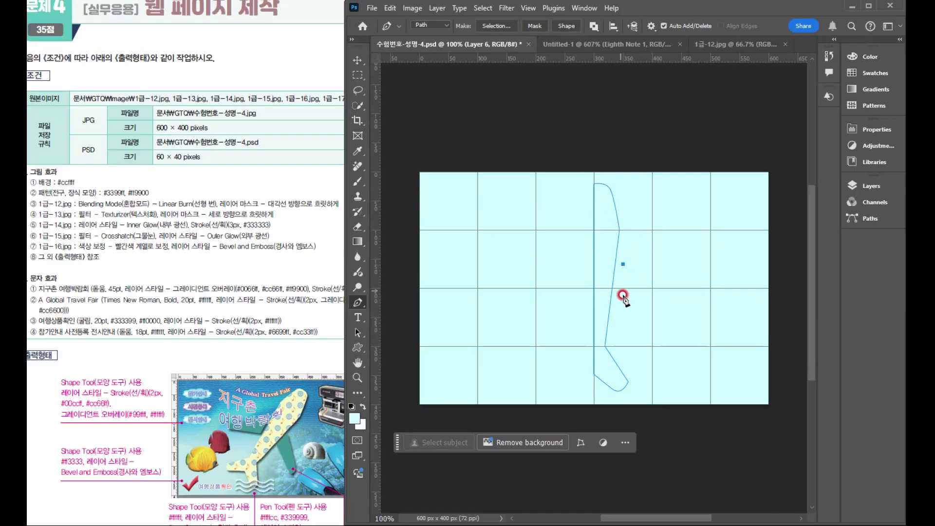
pyautogui.click(676, 309)
pyautogui.moveTo(667, 325); pyautogui.dragTo(653, 319)
pyautogui.click(617, 302)
pyautogui.click(623, 265)
# Step: Duplicate the fuselage half and wing paths, flip the copy horizontally and align it with the originals along the centre gridline
pyautogui.click(358, 332)
pyautogui.click(414, 332)
pyautogui.moveTo(578, 233); pyautogui.dragTo(656, 324)
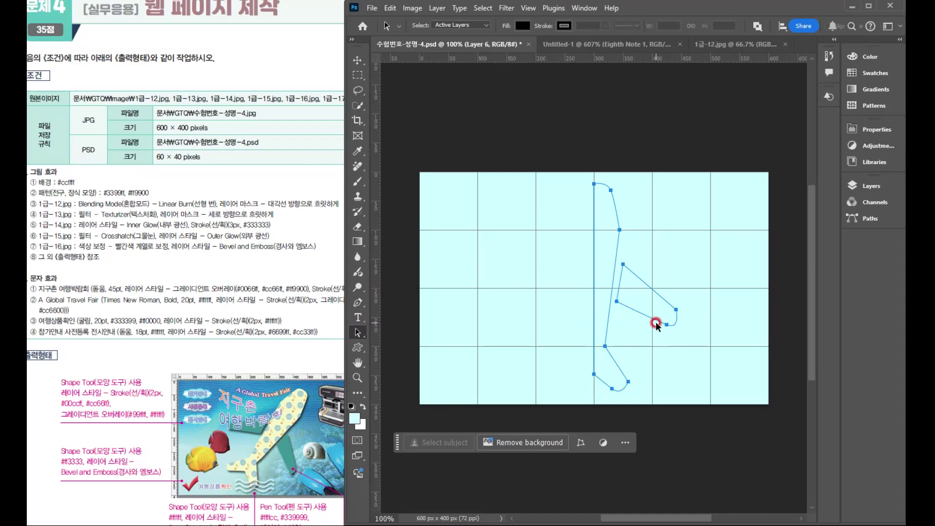
pyautogui.moveTo(603, 257); pyautogui.dragTo(549, 263)
pyautogui.hotkey('ctrl', 't')
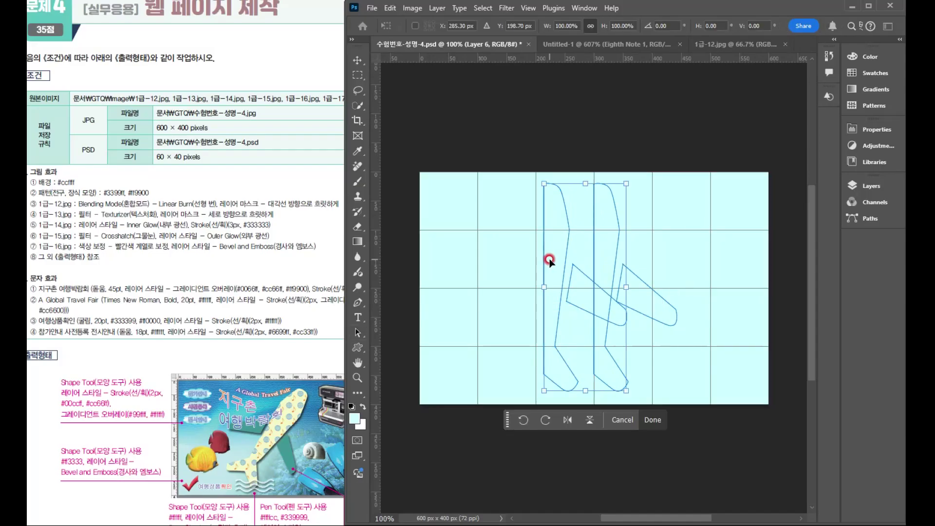
pyautogui.rightClick(559, 229)
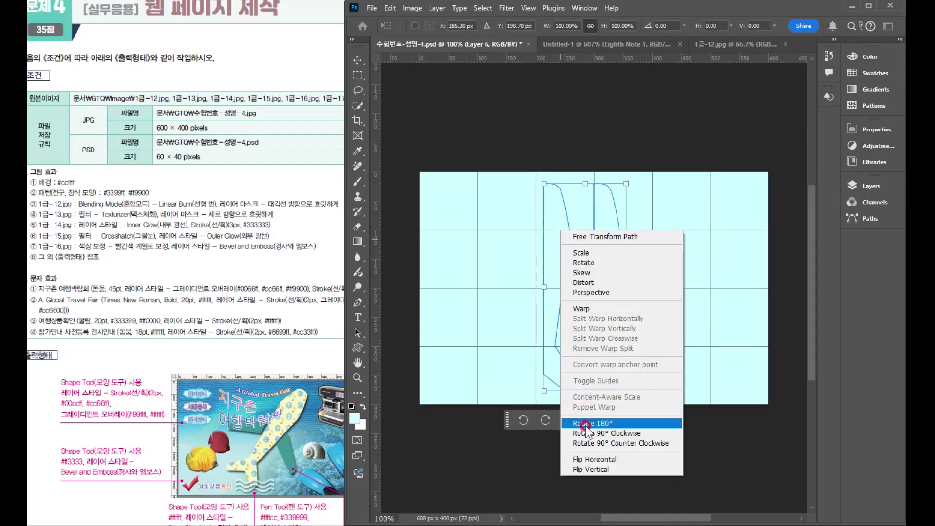
pyautogui.click(584, 458)
pyautogui.moveTo(597, 203); pyautogui.dragTo(565, 205)
pyautogui.press('Return')
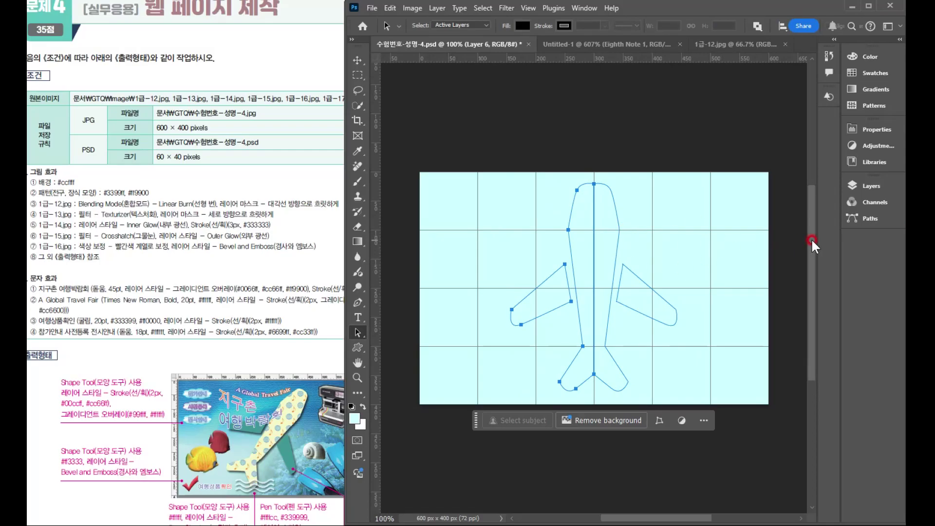
# Step: Save the airplane's work path as Path 1
pyautogui.click(869, 185)
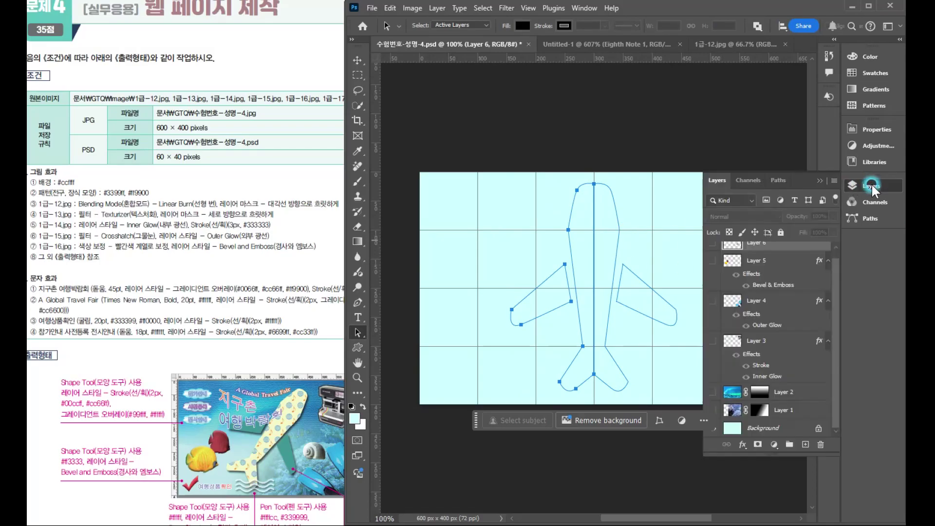
pyautogui.click(774, 181)
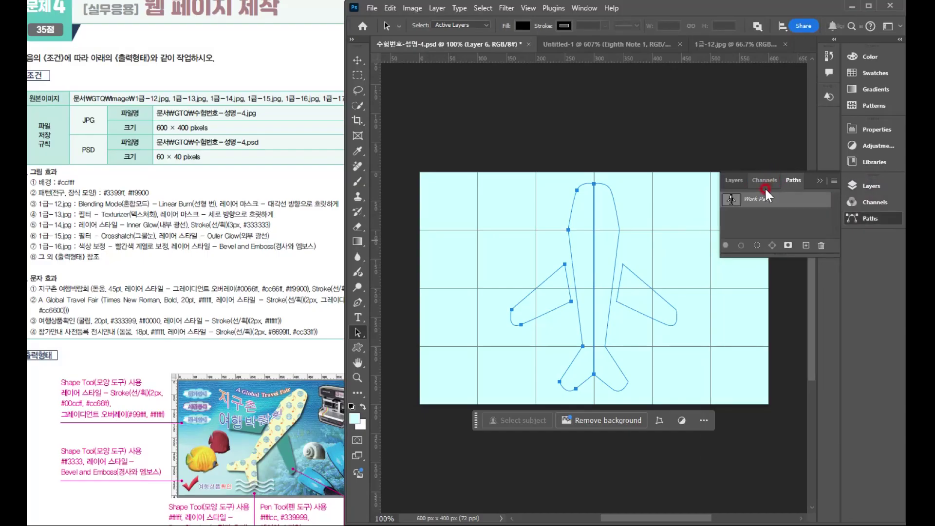
pyautogui.doubleClick(755, 198)
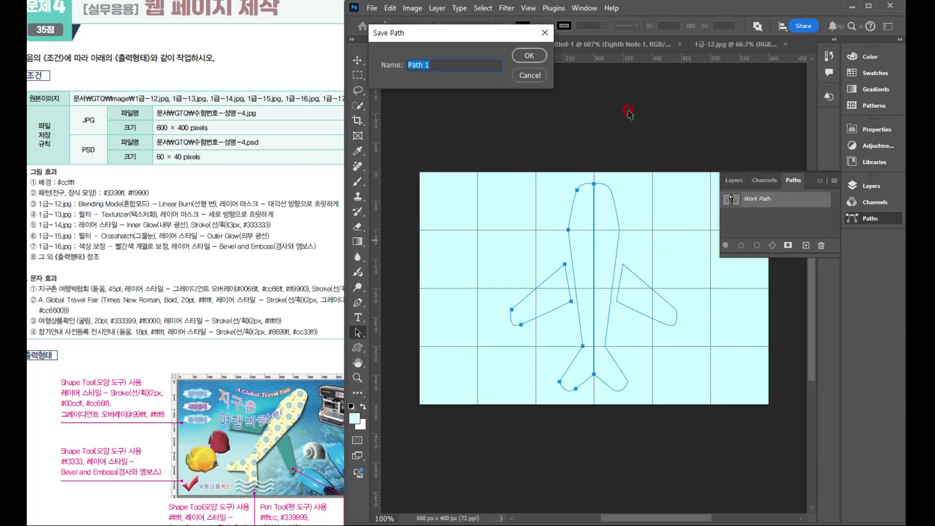
pyautogui.click(530, 56)
pyautogui.click(741, 197)
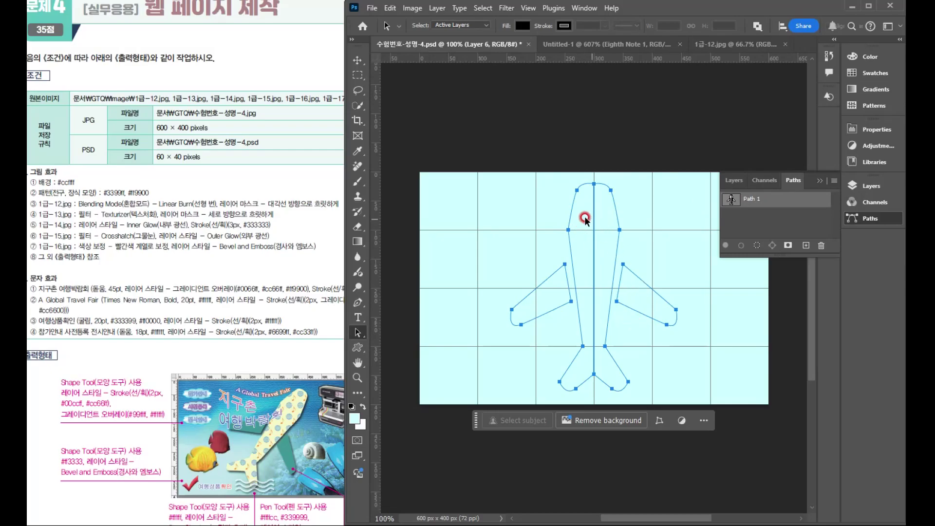
# Step: Select both fuselage halves of Path 1, without the wings, and load them as a selection
pyautogui.click(557, 195)
pyautogui.moveTo(560, 182); pyautogui.dragTo(626, 216)
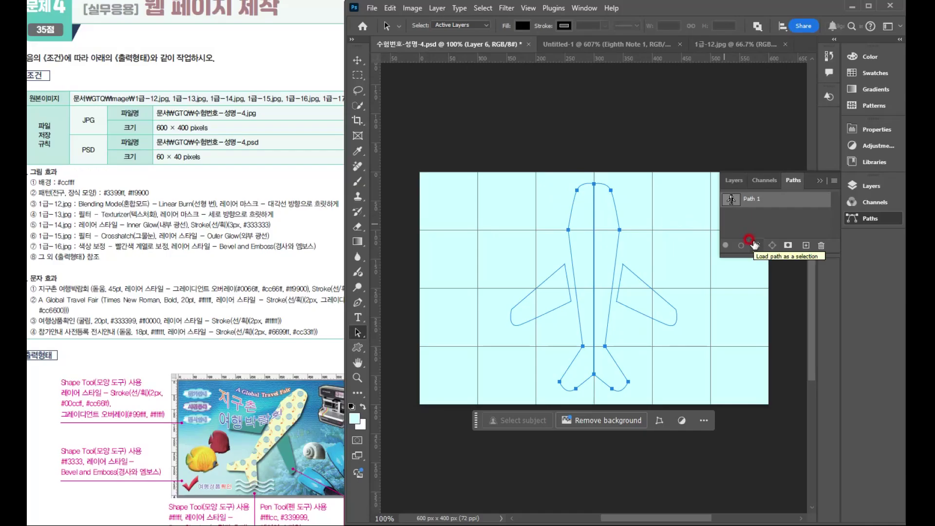
pyautogui.click(755, 245)
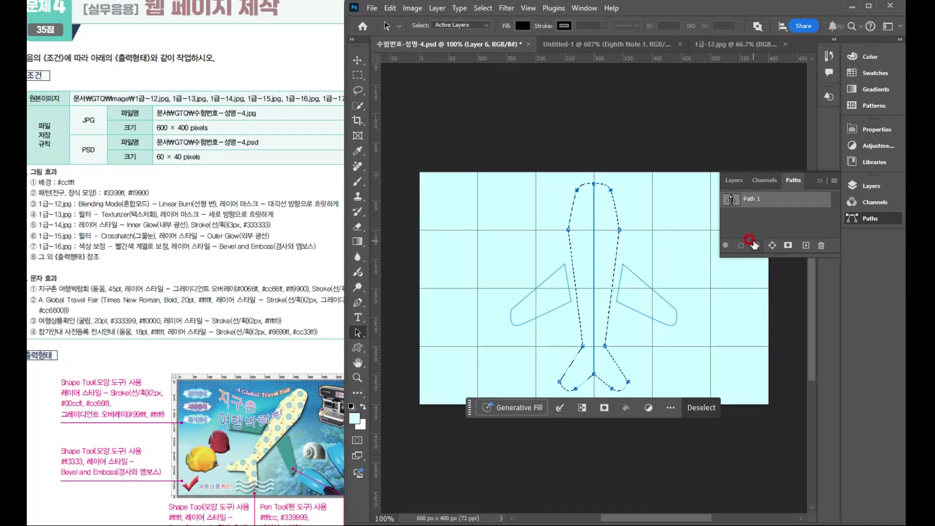
# Step: Create a new layer above the shell layer and fill the fuselage selection with #ffffcc
pyautogui.click(734, 180)
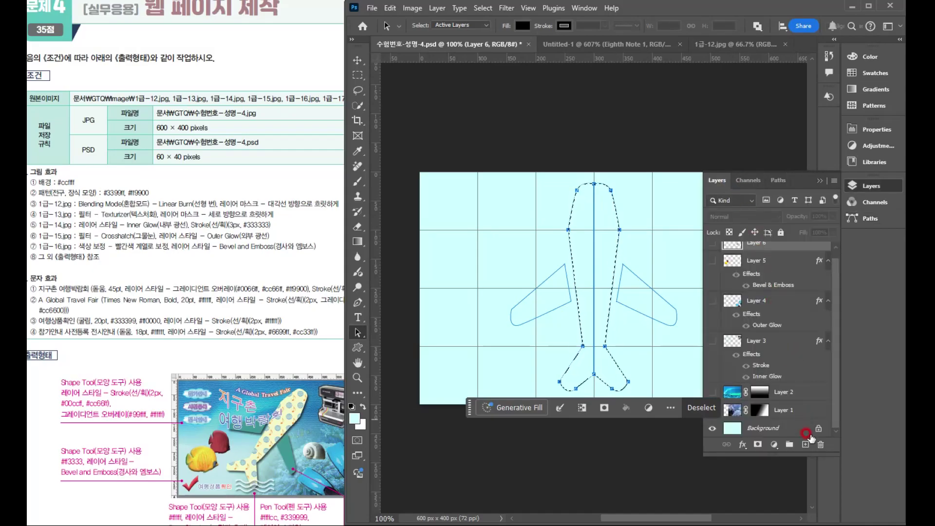
pyautogui.click(806, 442)
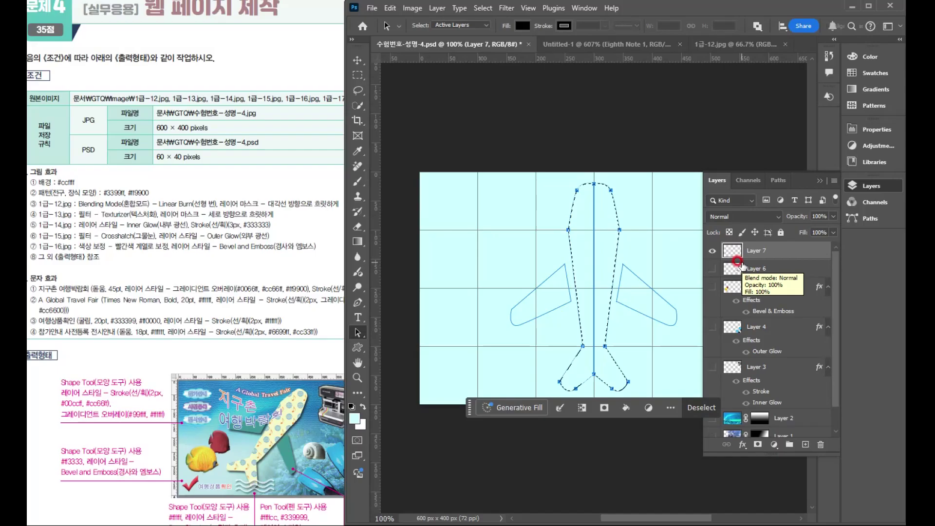
pyautogui.click(356, 418)
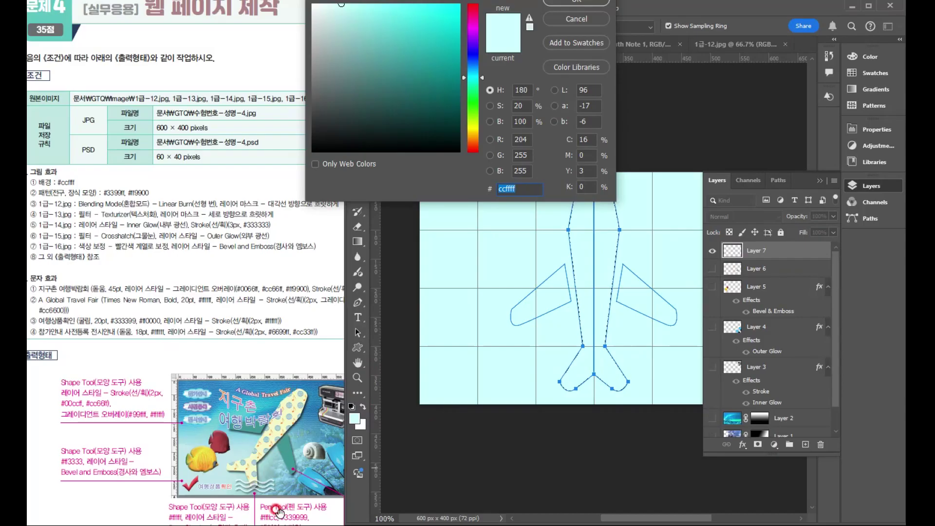
pyautogui.write('ffffcc')
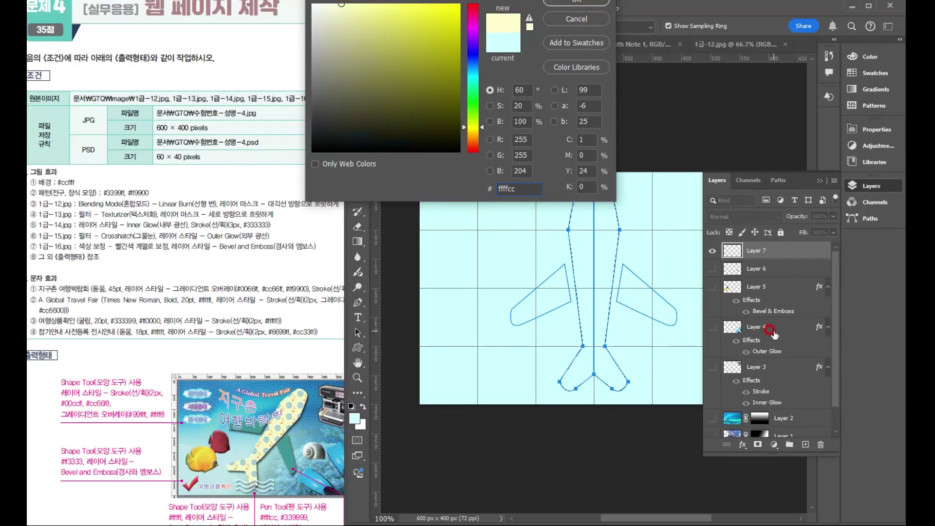
pyautogui.press('Return')
pyautogui.click(614, 387)
pyautogui.hotkey('alt', 'Delete')
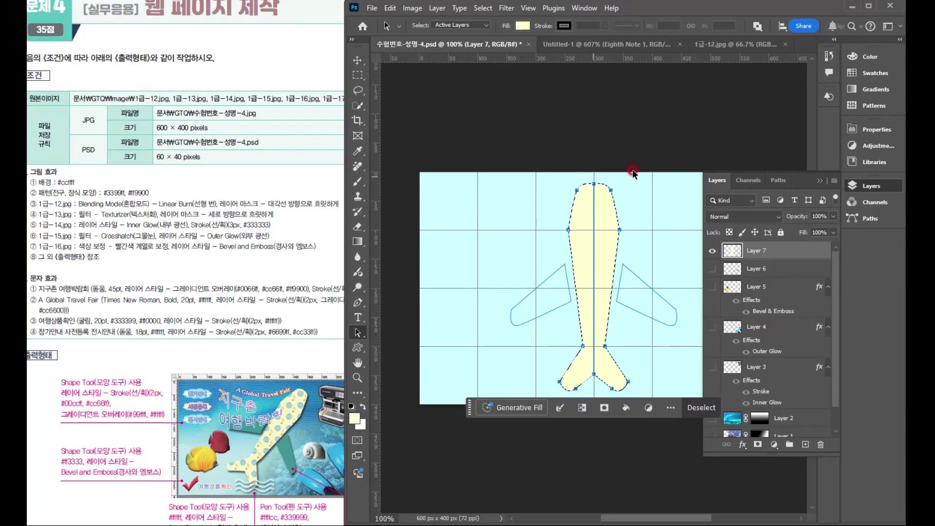
# Step: Deselect the fuselage and load only the two wing paths of Path 1 as a selection
pyautogui.click(779, 178)
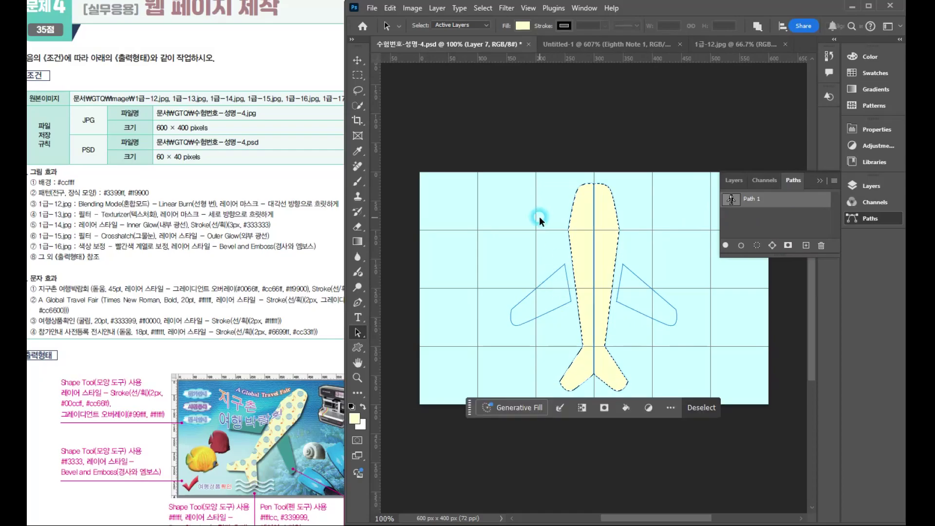
pyautogui.hotkey('ctrl', 'd')
pyautogui.click(550, 298)
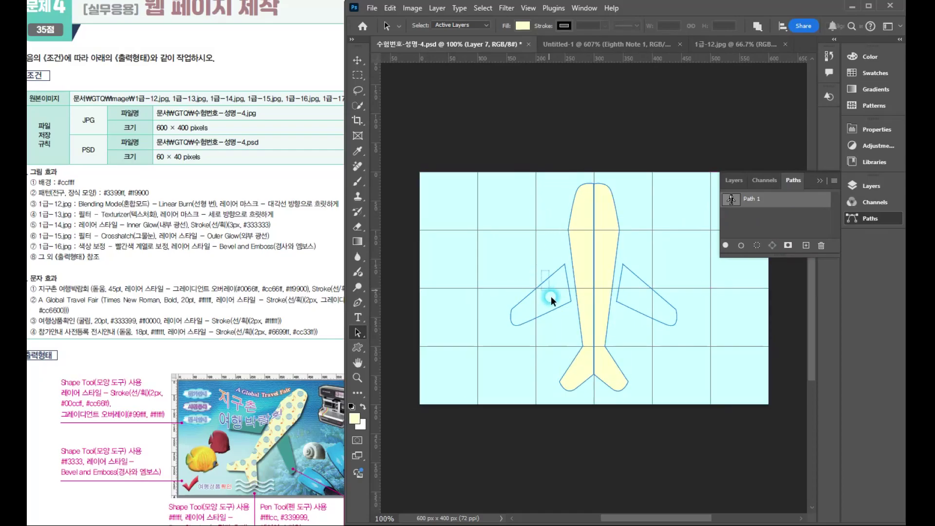
pyautogui.click(642, 307)
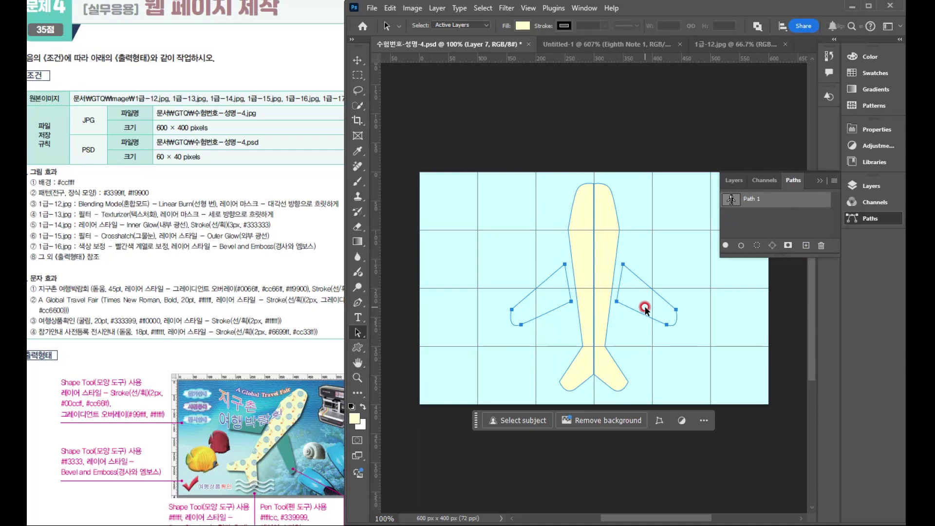
pyautogui.click(756, 246)
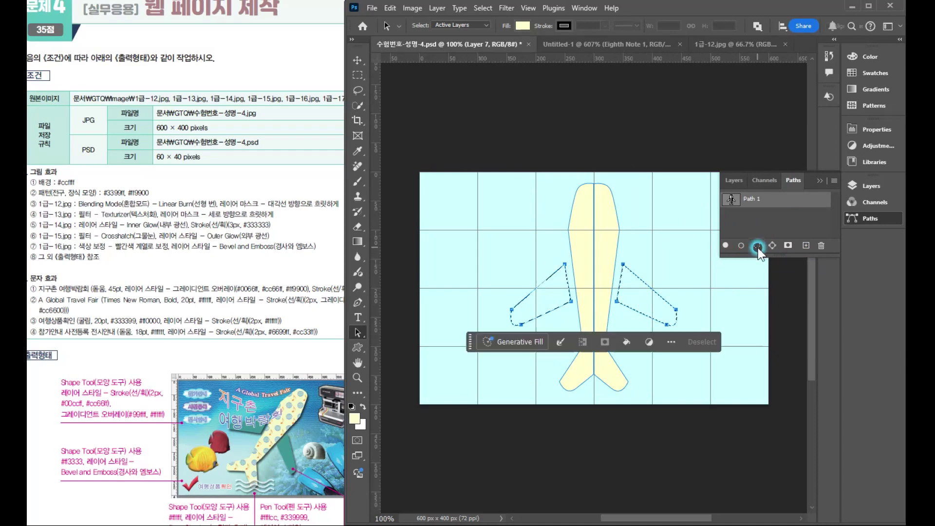
# Step: Create a new layer above the fuselage layer, fill the wing selection with #339999, and deselect
pyautogui.click(735, 180)
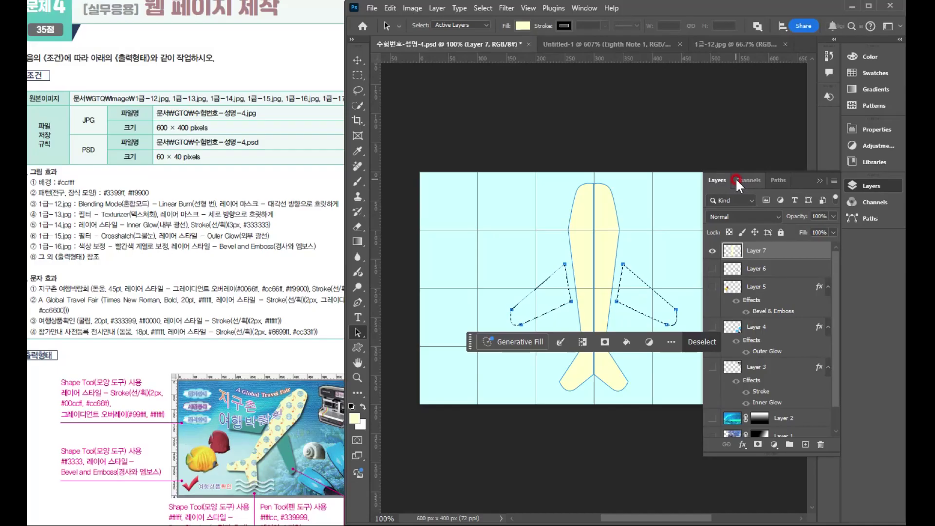
pyautogui.click(806, 444)
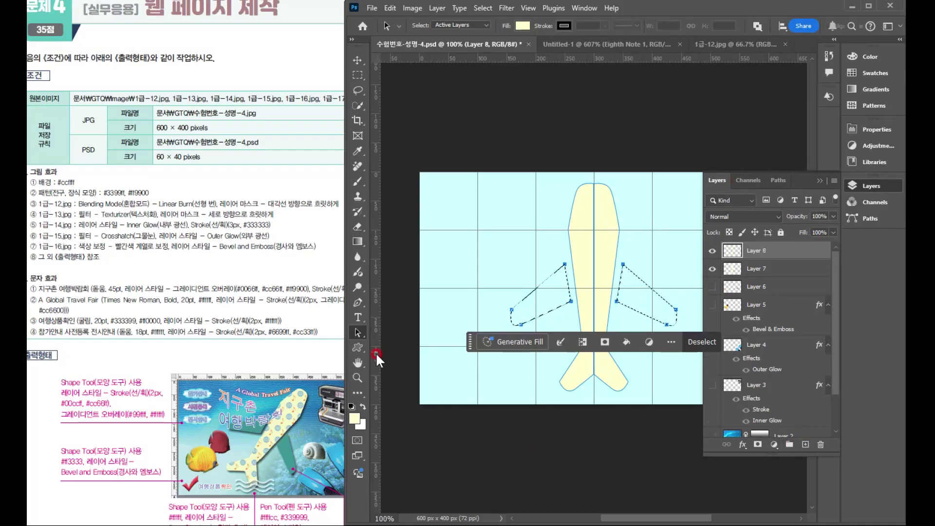
pyautogui.click(354, 418)
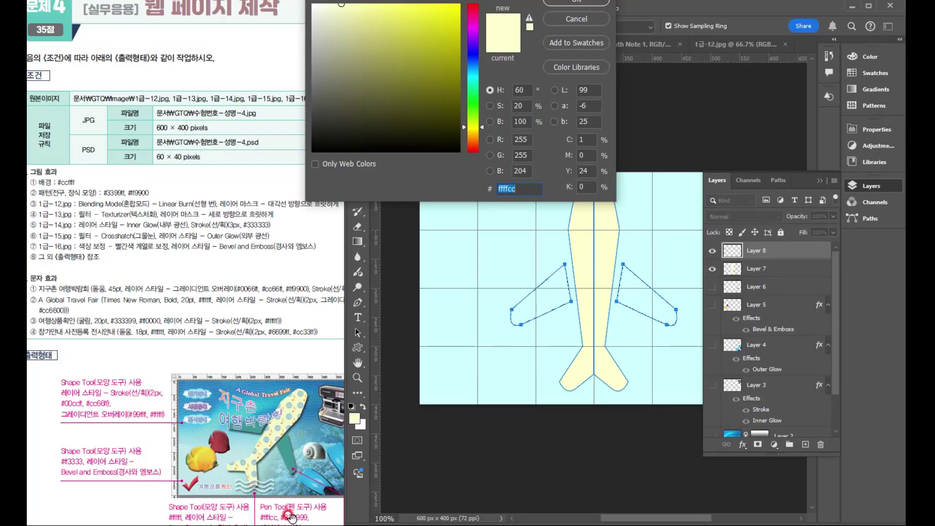
pyautogui.write('339999')
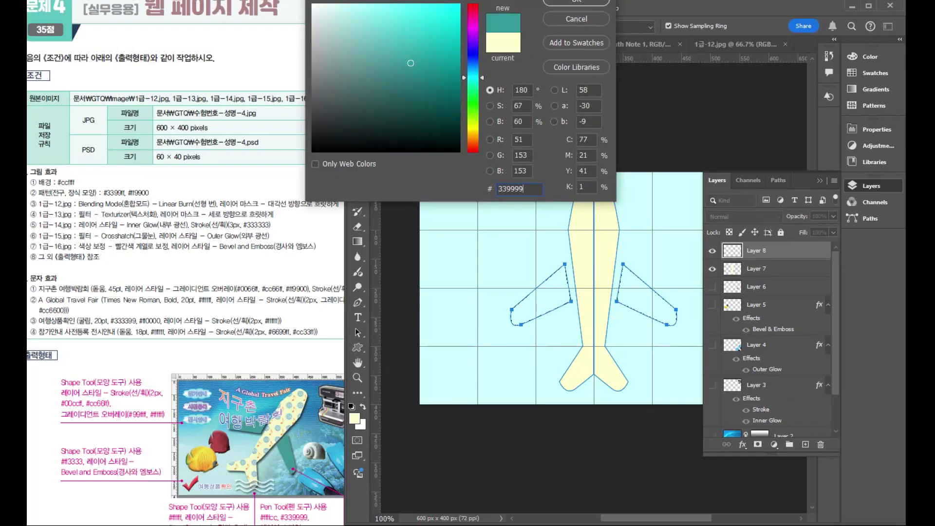
pyautogui.press('Return')
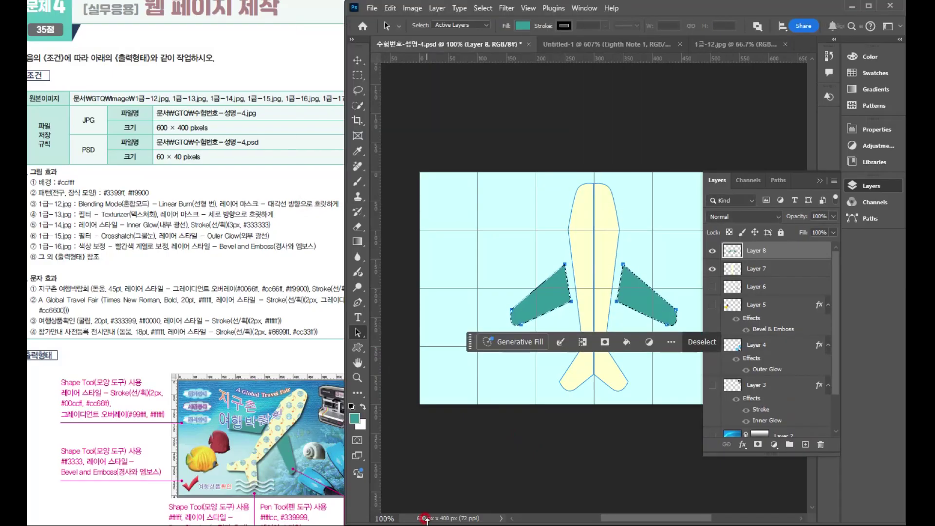
pyautogui.hotkey('ctrl', 'd')
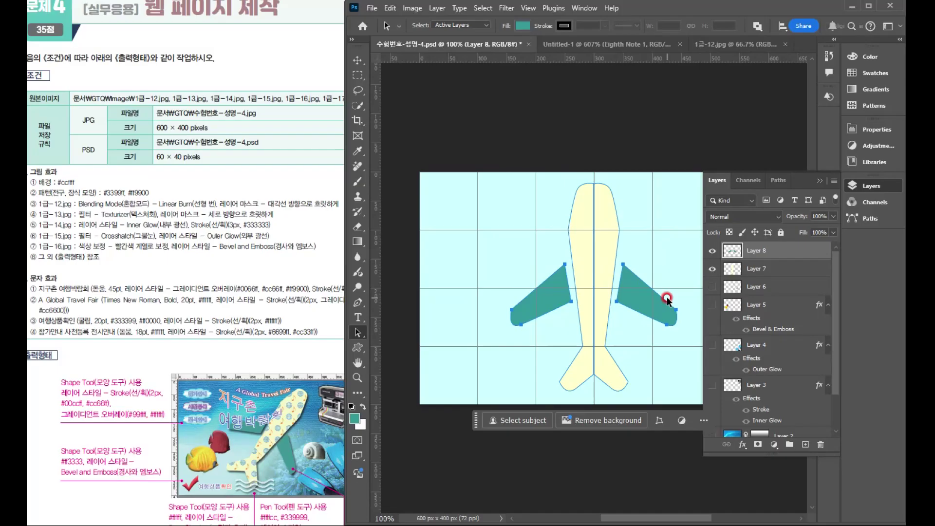
# Step: Apply a Drop Shadow to the wings layer with an angle of 120° and a distance of 7 px
pyautogui.click(742, 442)
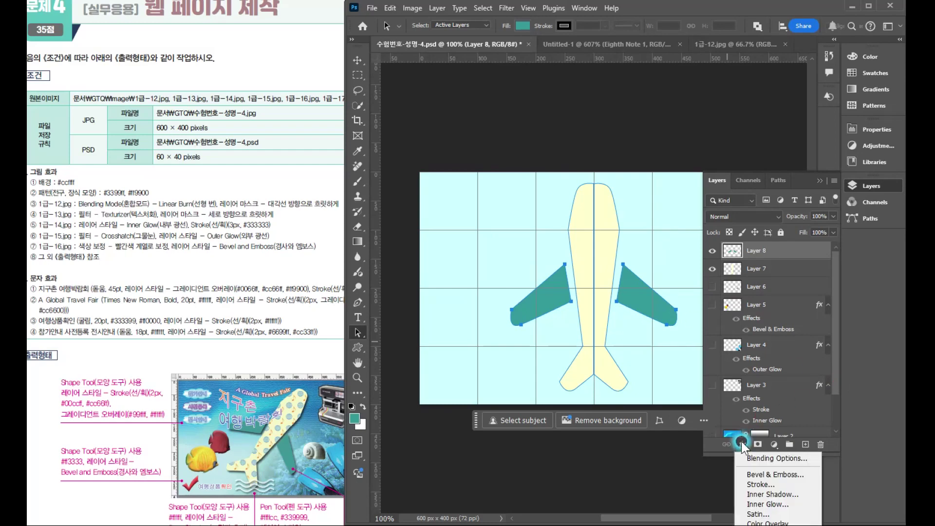
pyautogui.click(619, 165)
pyautogui.click(662, 291)
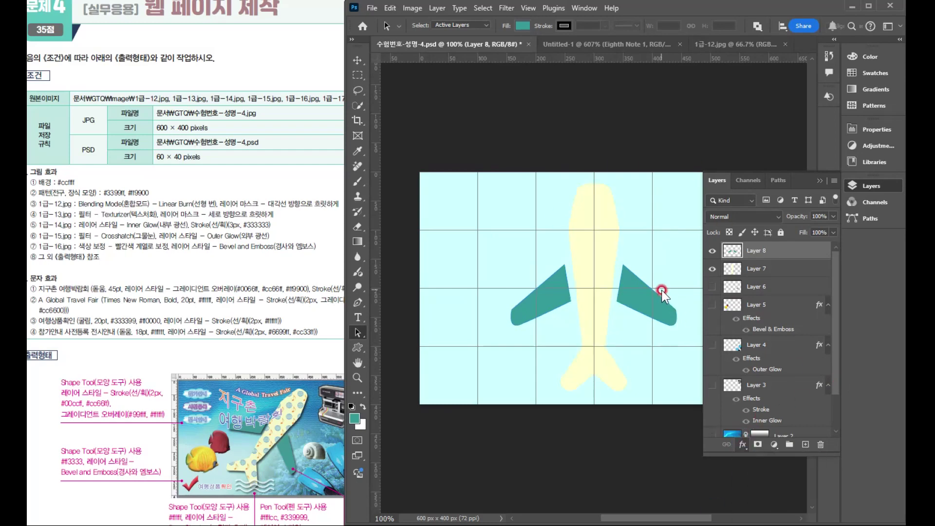
pyautogui.moveTo(764, 213); pyautogui.dragTo(704, 213)
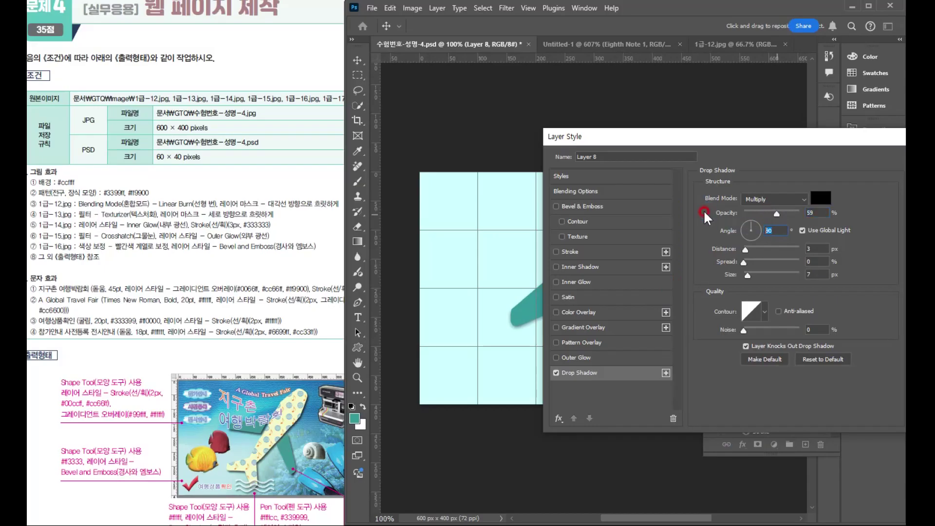
pyautogui.write('120')
pyautogui.click(808, 246)
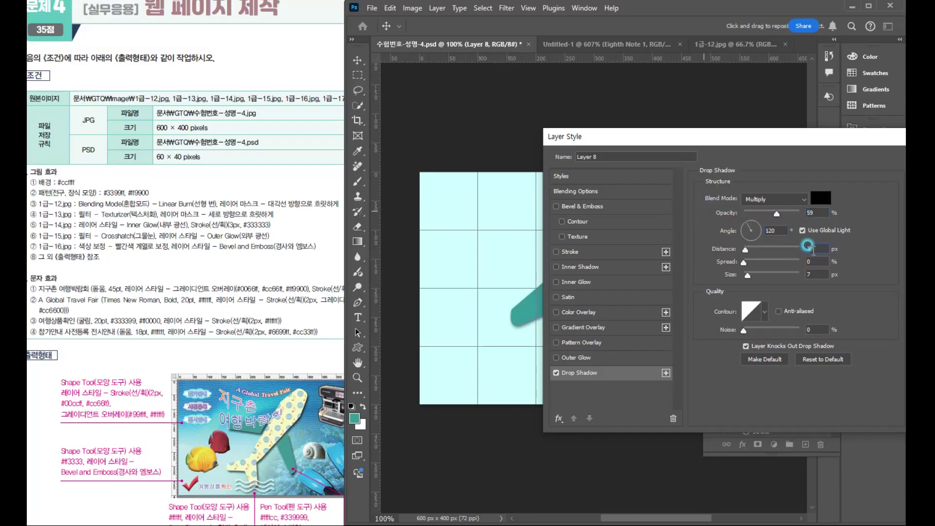
pyautogui.write('7')
pyautogui.moveTo(804, 139); pyautogui.dragTo(634, 238)
pyautogui.click(775, 259)
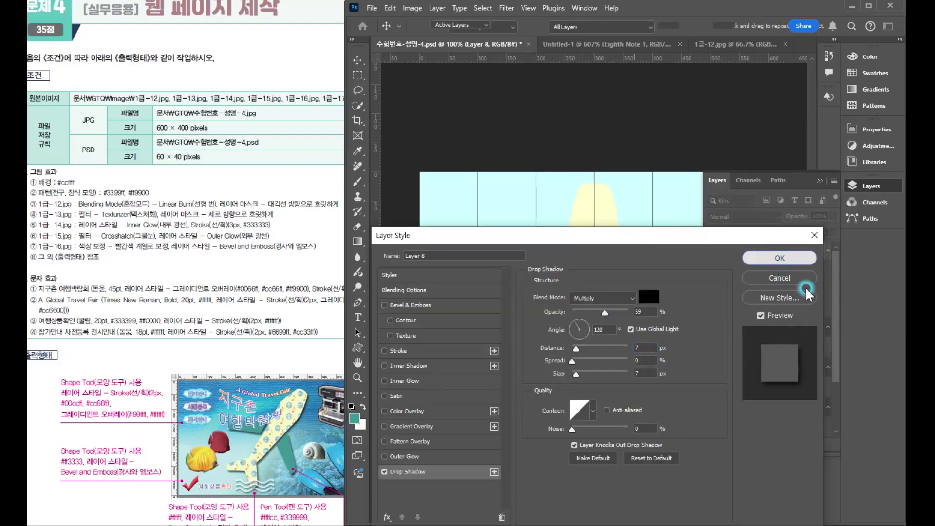
# Step: Apply a Drop Shadow to the fuselage layer, keeping the same settings as the wings' shadow
pyautogui.click(780, 291)
pyautogui.click(711, 291)
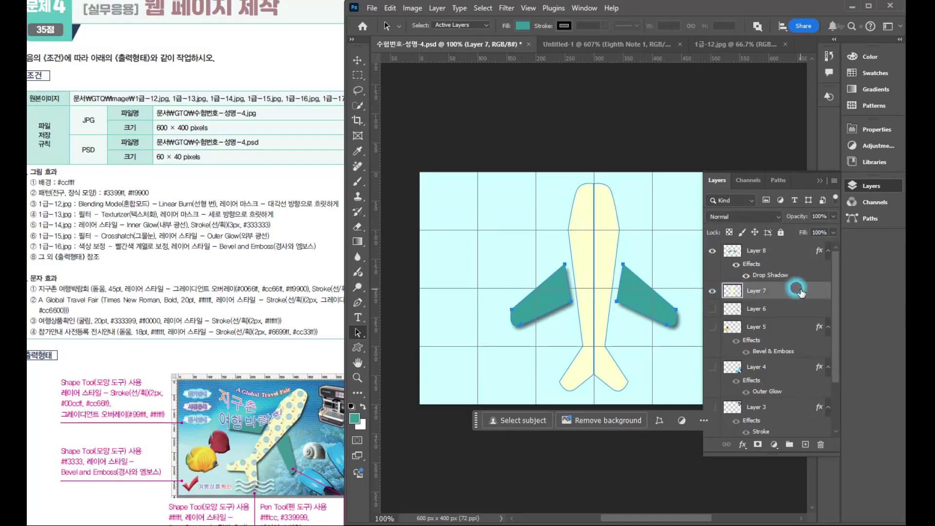
pyautogui.doubleClick(800, 292)
pyautogui.click(429, 471)
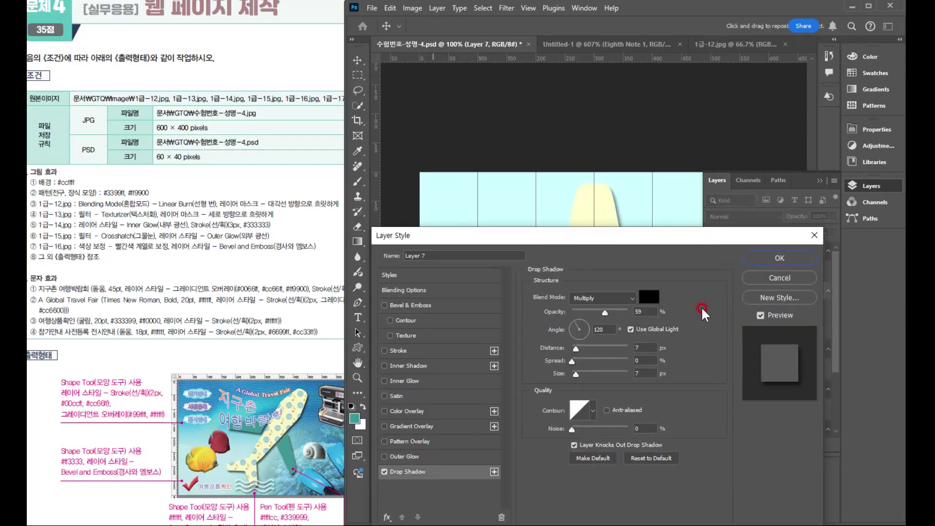
pyautogui.click(779, 257)
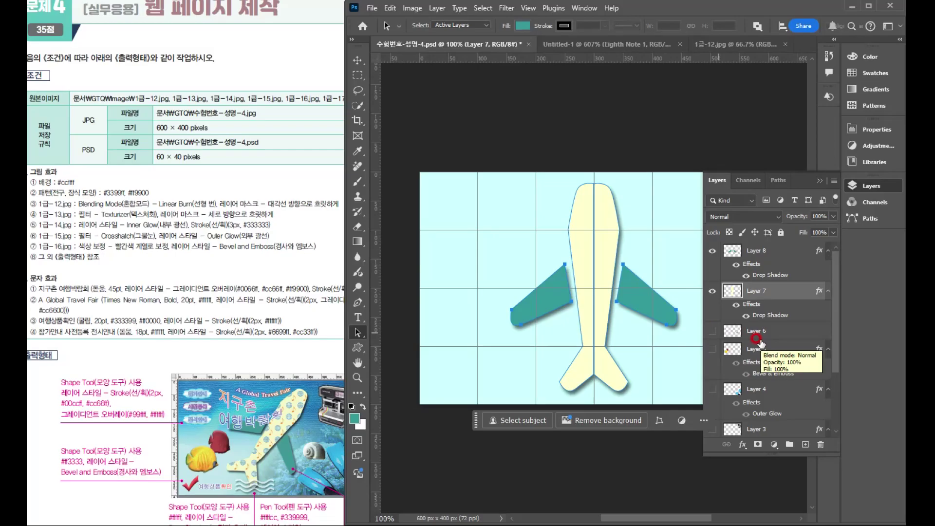
# Step: Show all the other hidden layers of the document again, keeping Layer 8 visible
pyautogui.click(712, 251)
pyautogui.rightClick(712, 251)
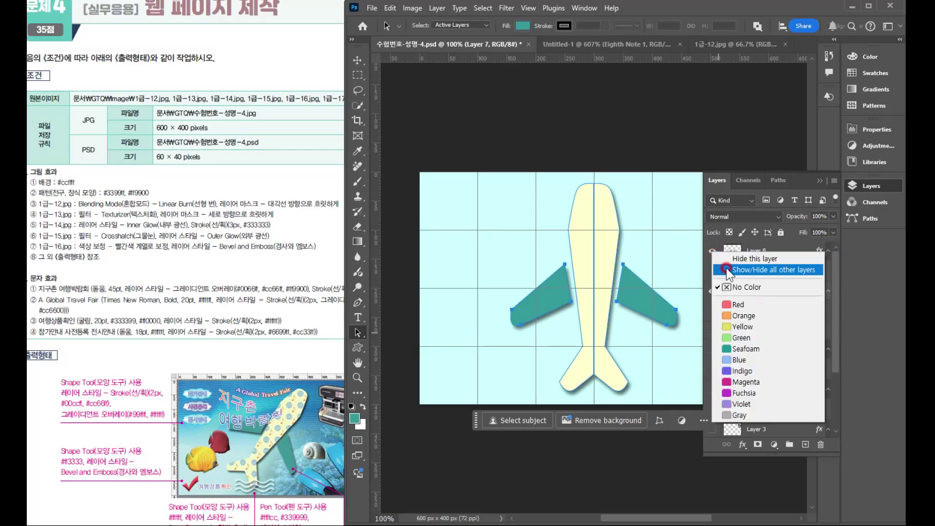
pyautogui.click(726, 268)
pyautogui.rightClick(714, 253)
pyautogui.click(725, 271)
pyautogui.click(820, 179)
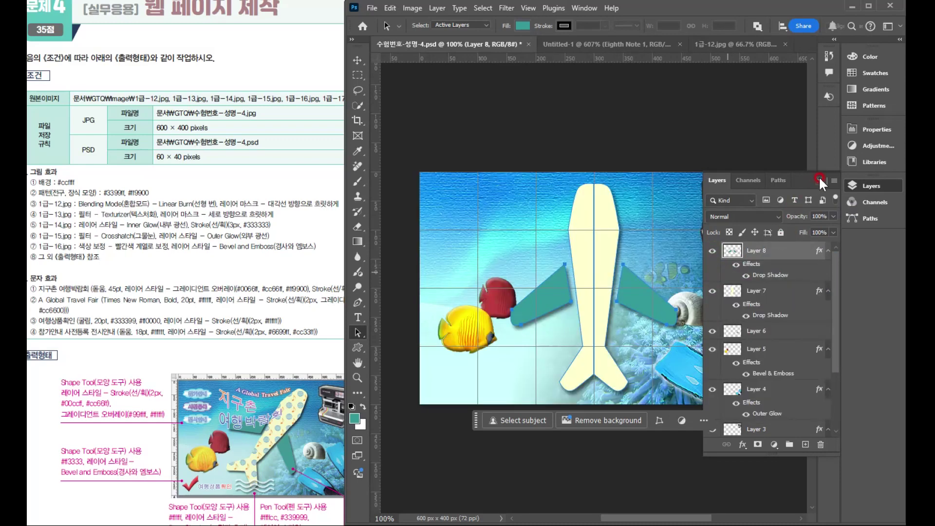
# Step: Apply a Pattern Overlay to Layer 7, the airplane body, using the custom globe and music-note pattern
pyautogui.click(792, 303)
pyautogui.click(772, 293)
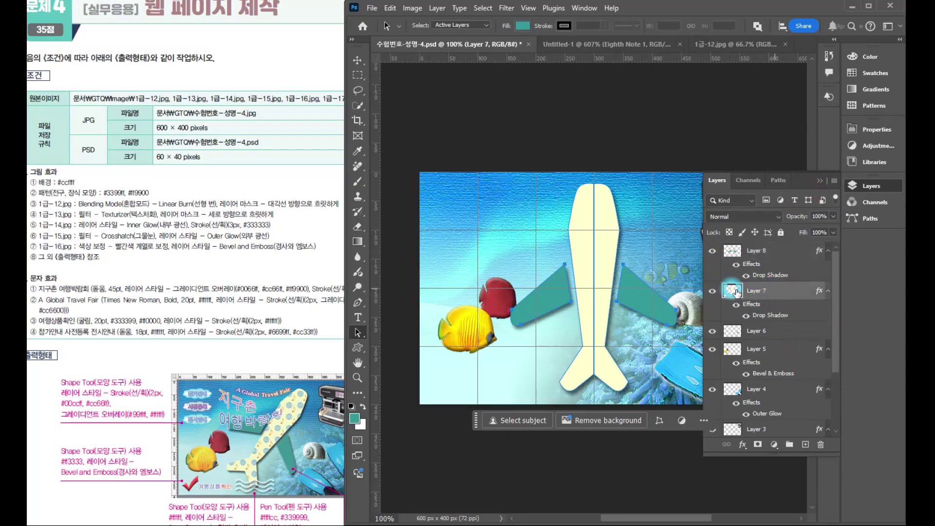
pyautogui.click(708, 294)
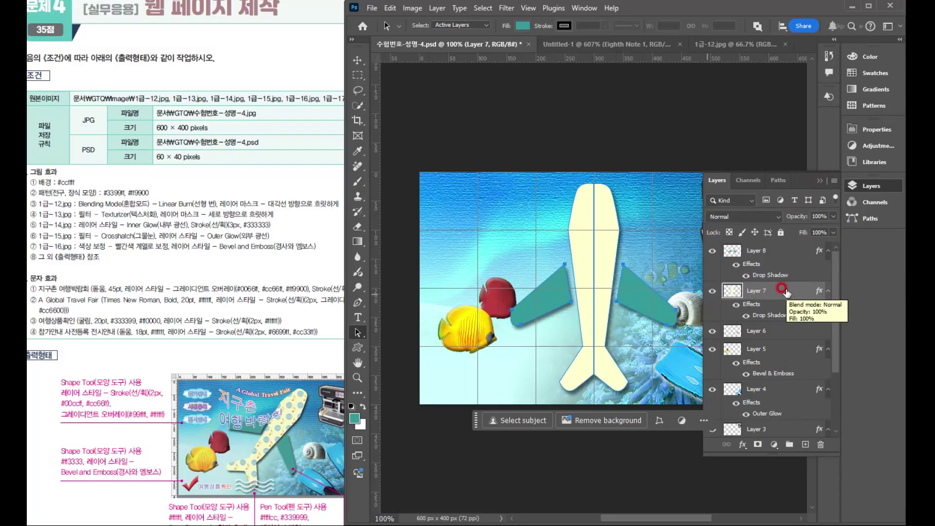
pyautogui.click(741, 444)
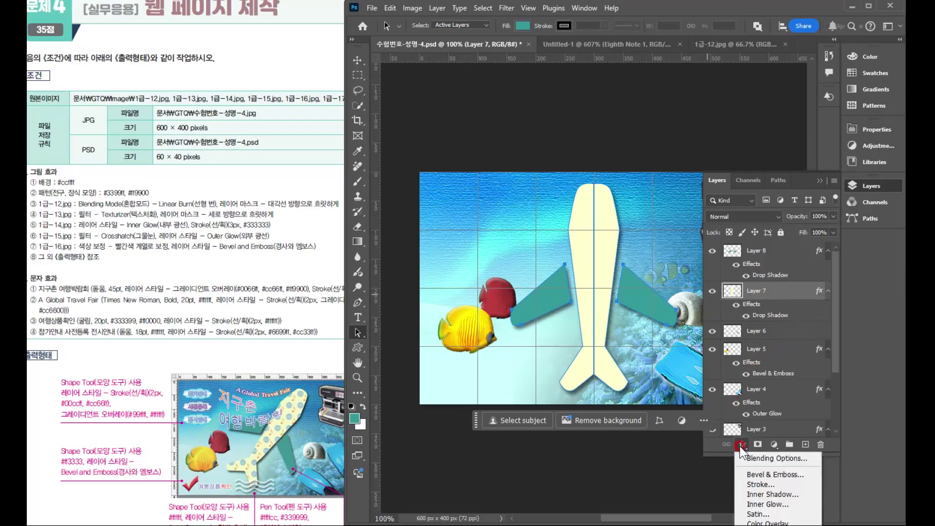
pyautogui.click(770, 525)
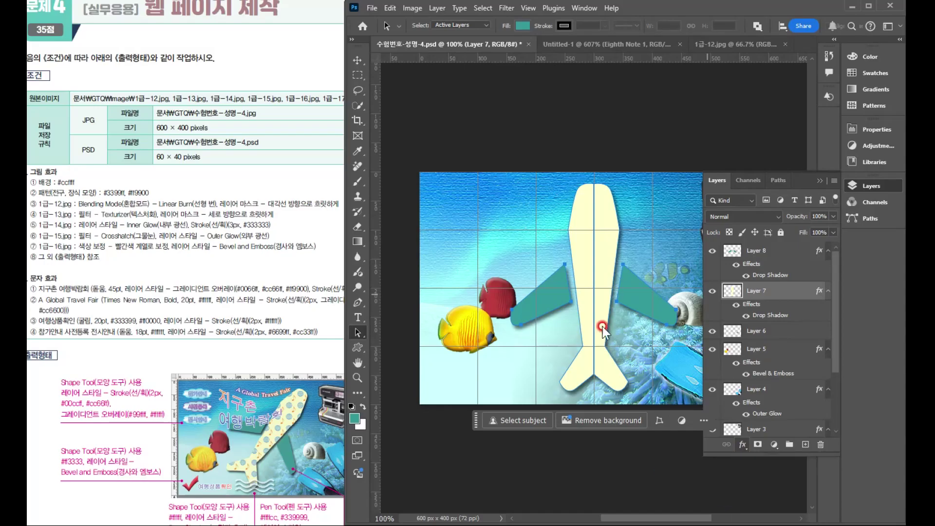
pyautogui.moveTo(560, 239); pyautogui.dragTo(841, 99)
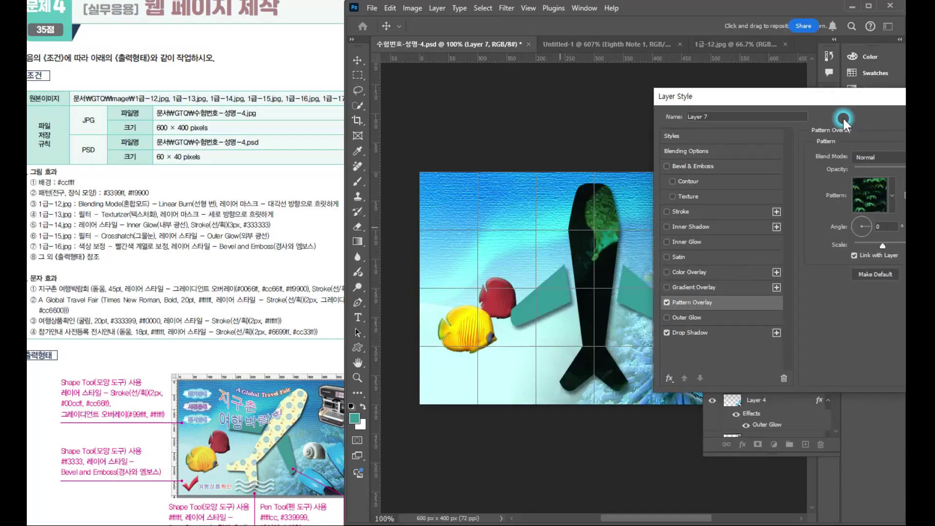
pyautogui.click(892, 200)
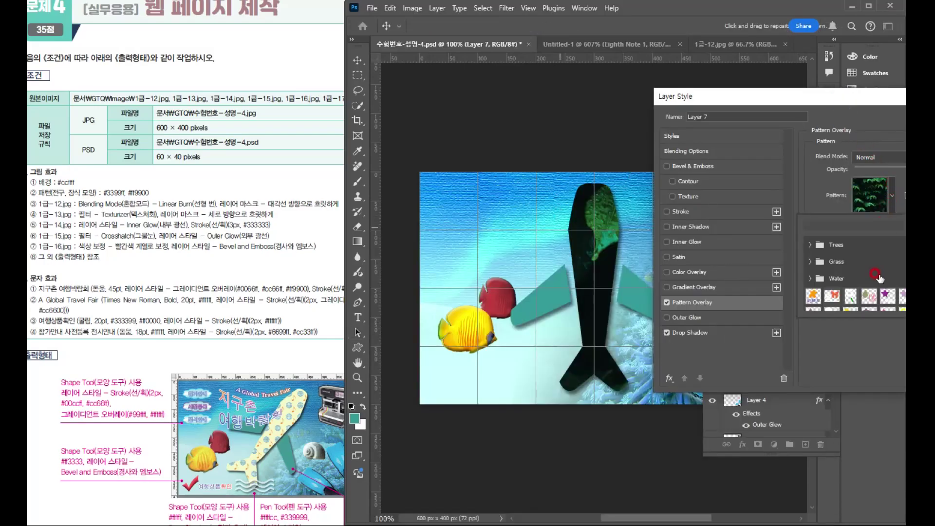
pyautogui.click(811, 303)
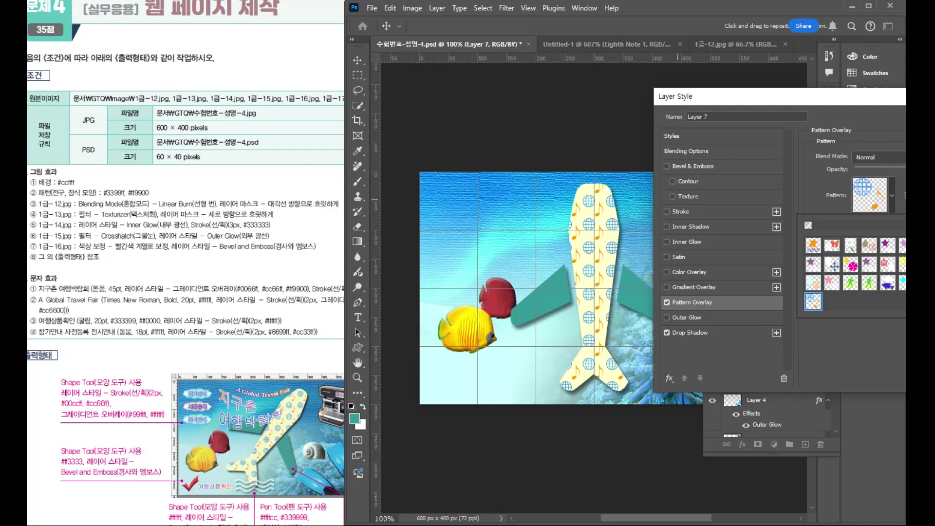
pyautogui.press('Return')
# Step: Transform Layer 8 and Layer 7 together: scale to about 103%, rotate about 40° clockwise, and position at about X 316 px, Y 193 px
pyautogui.click(786, 263)
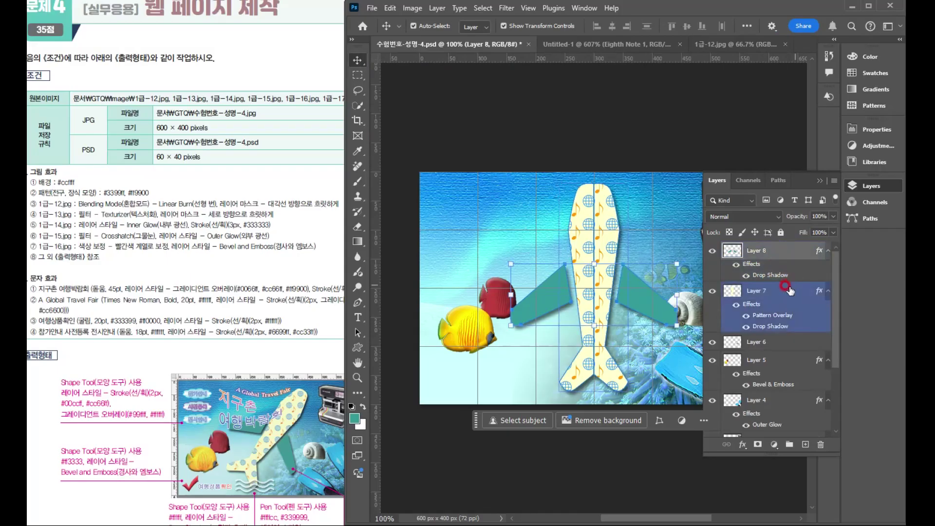
pyautogui.keyDown('shift'); pyautogui.click(738, 300); pyautogui.keyUp('shift')
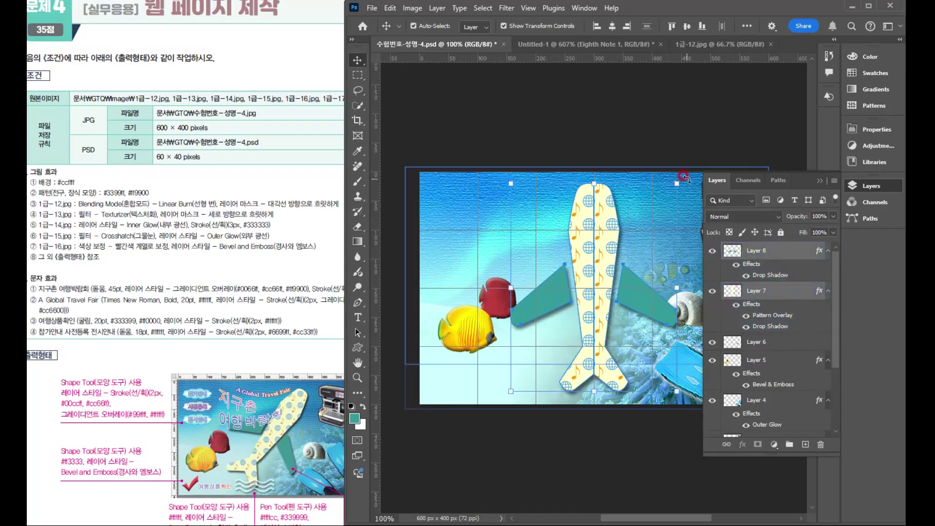
pyautogui.moveTo(683, 177); pyautogui.dragTo(737, 263)
pyautogui.moveTo(597, 154); pyautogui.dragTo(596, 145)
pyautogui.hotkey('ctrl', 'z')
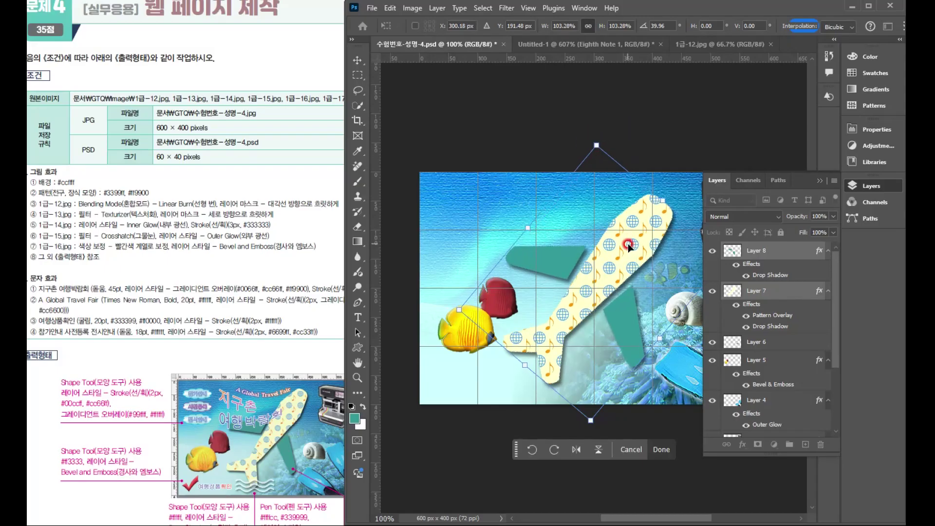
pyautogui.moveTo(629, 246); pyautogui.dragTo(637, 247)
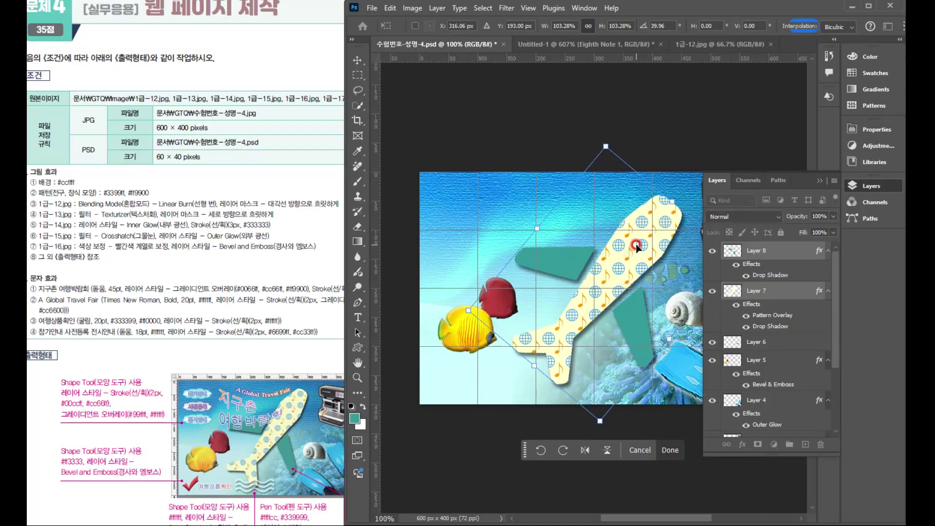
pyautogui.press('Return')
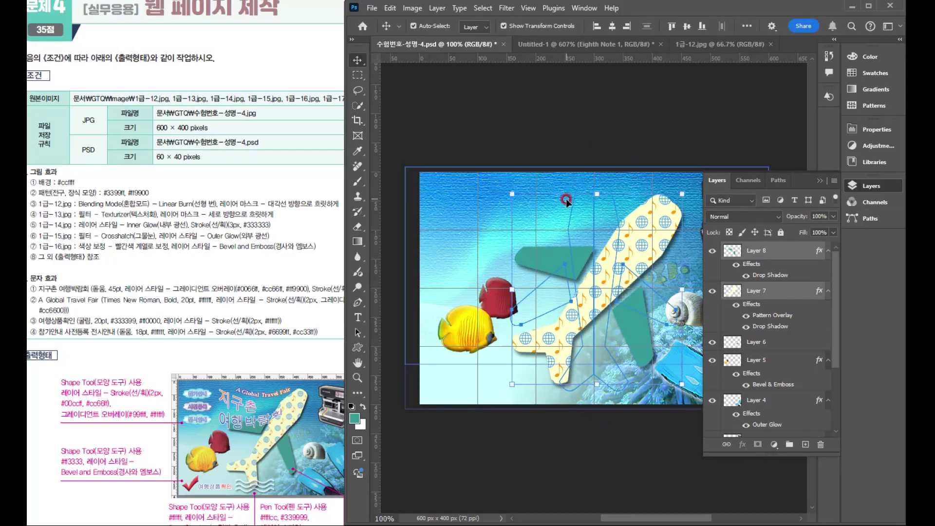
# Step: Deselect Path 1 to remove the airplane path outline from the canvas
pyautogui.click(555, 212)
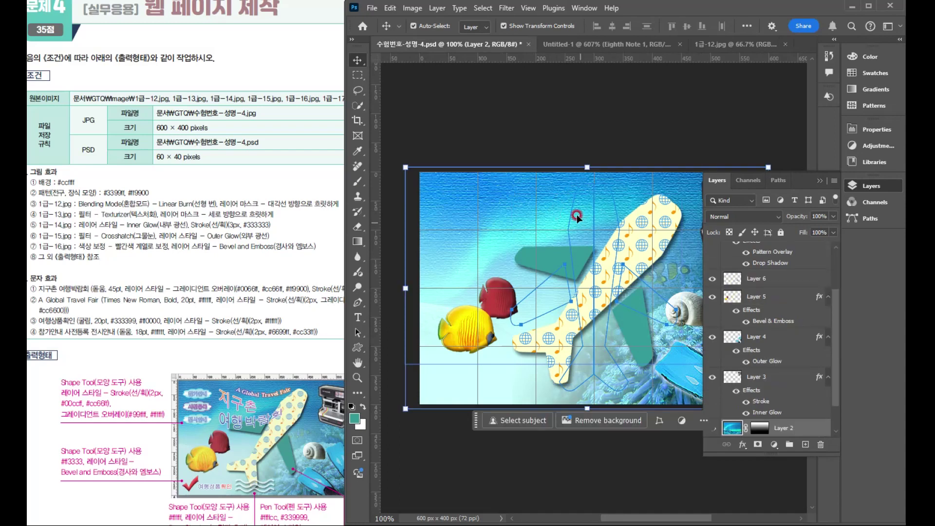
pyautogui.click(778, 180)
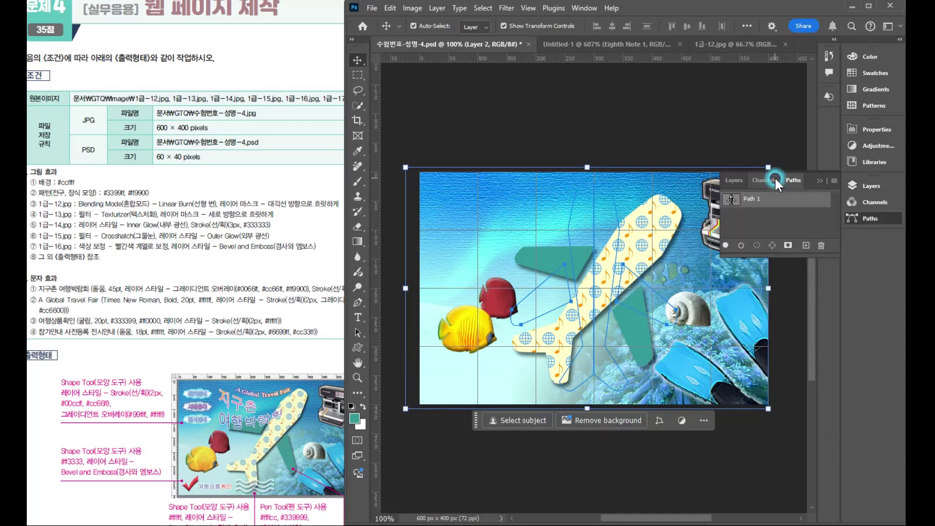
pyautogui.click(767, 224)
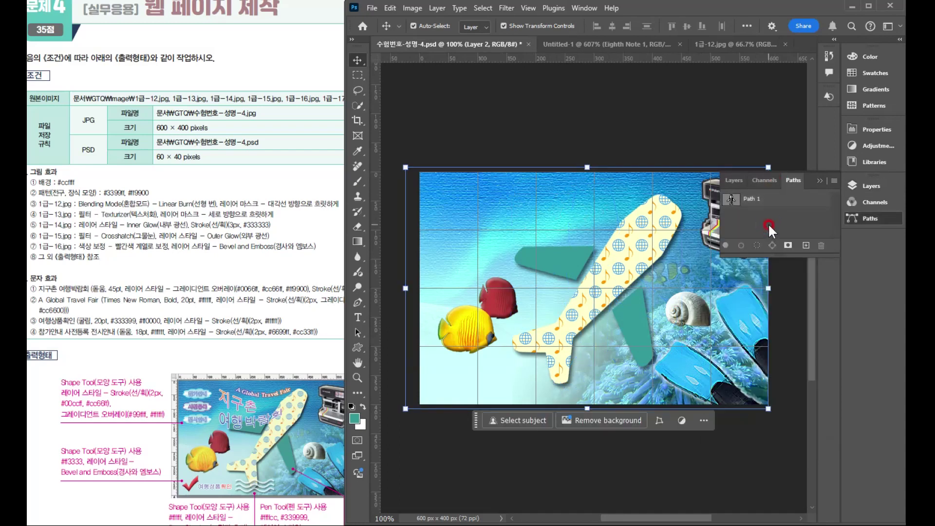
pyautogui.click(817, 183)
# Step: Hide the grid over the canvas and deselect all layers
pyautogui.scroll(1, 681, 246)
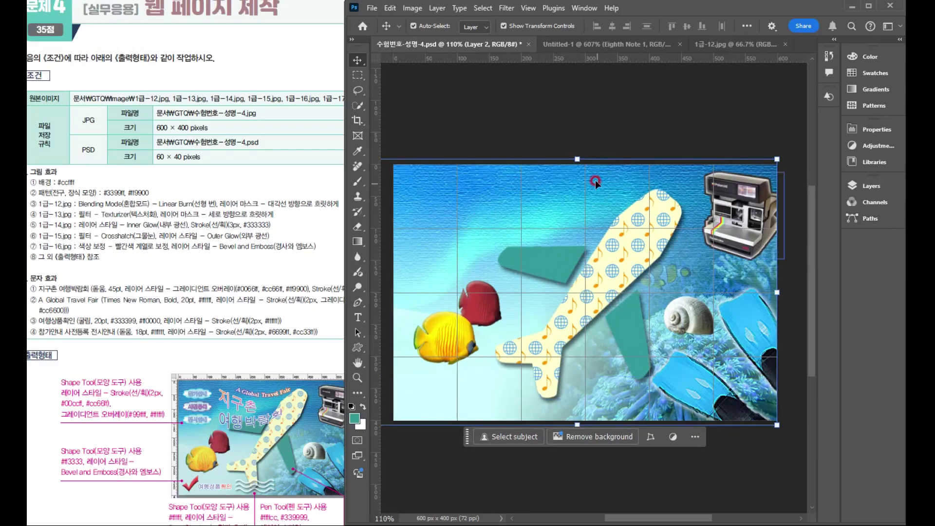
pyautogui.hotkey('ctrl', 'h')
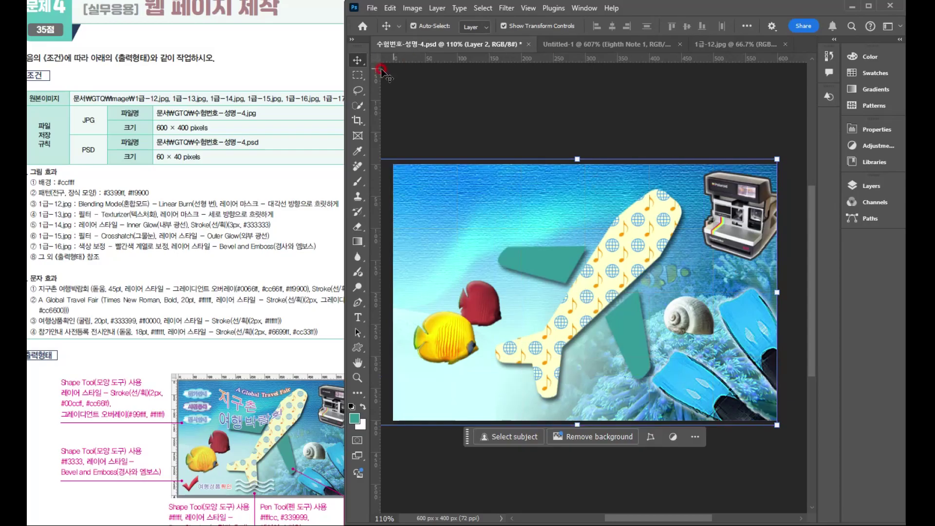
pyautogui.click(443, 105)
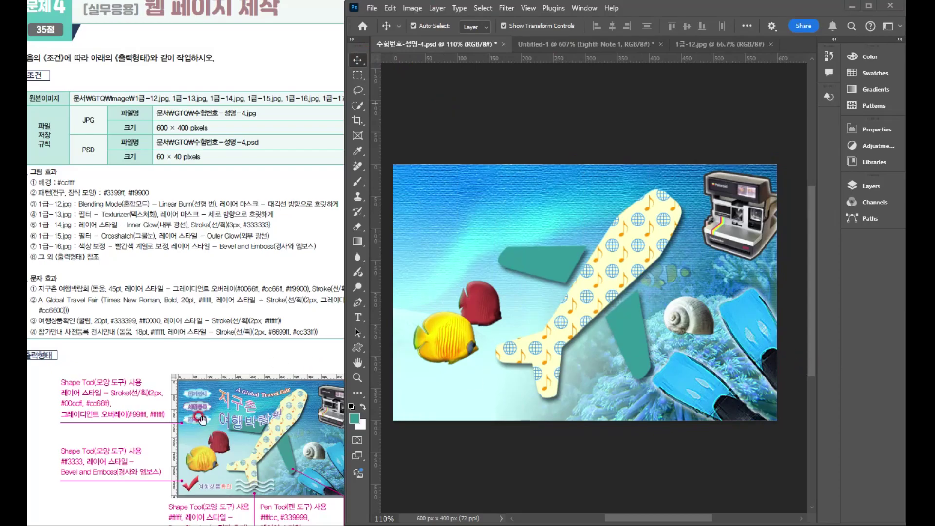
# Step: Draw the Symbols checkmark custom shape, about 56 × 55 px, in the lower-left corner of the canvas below the yellow fish
pyautogui.click(363, 345)
pyautogui.click(398, 402)
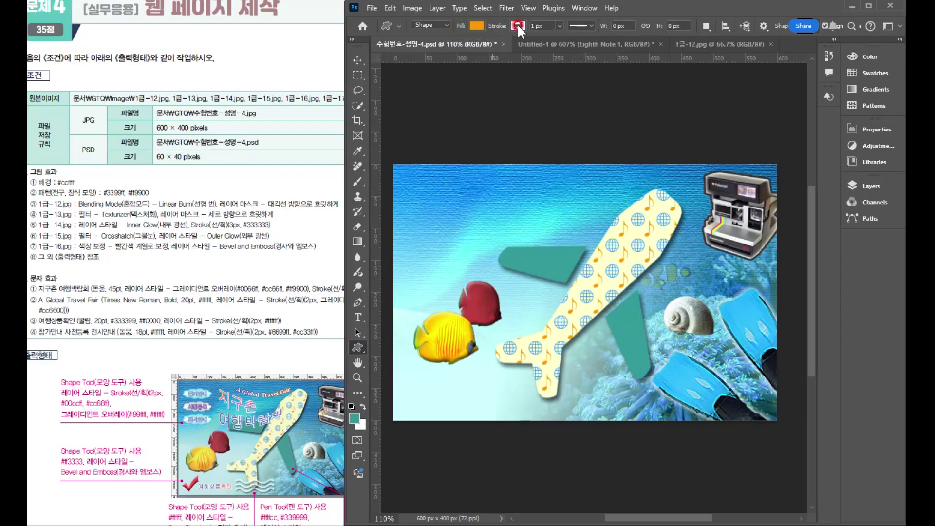
pyautogui.click(820, 31)
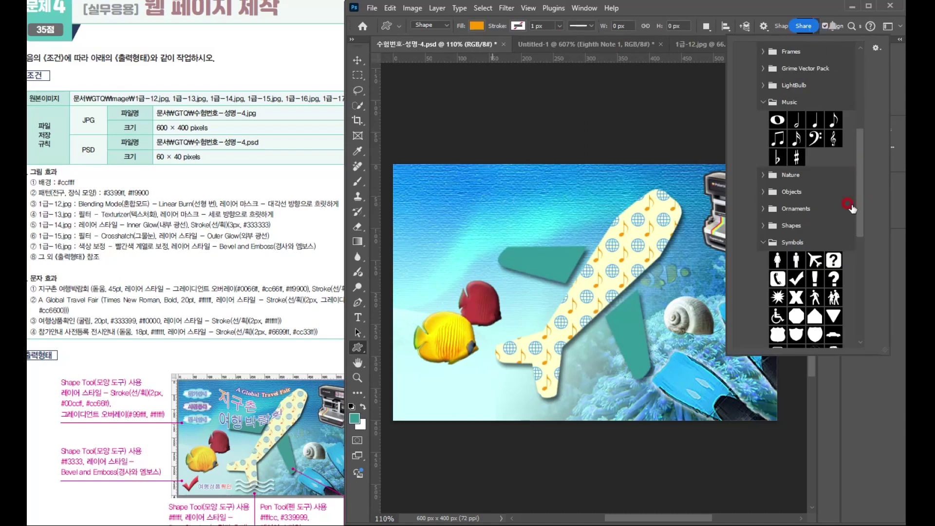
pyautogui.scroll(-6, 850, 208)
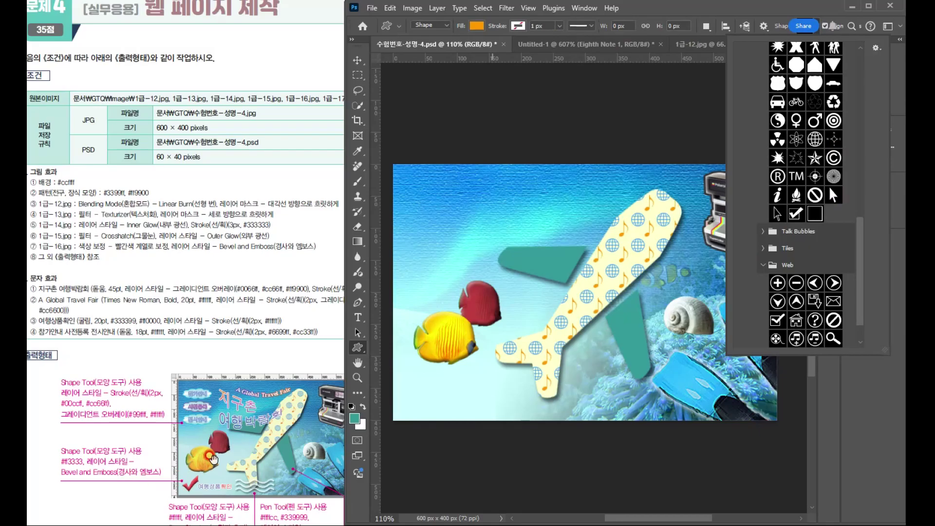
pyautogui.scroll(-1, 799, 211)
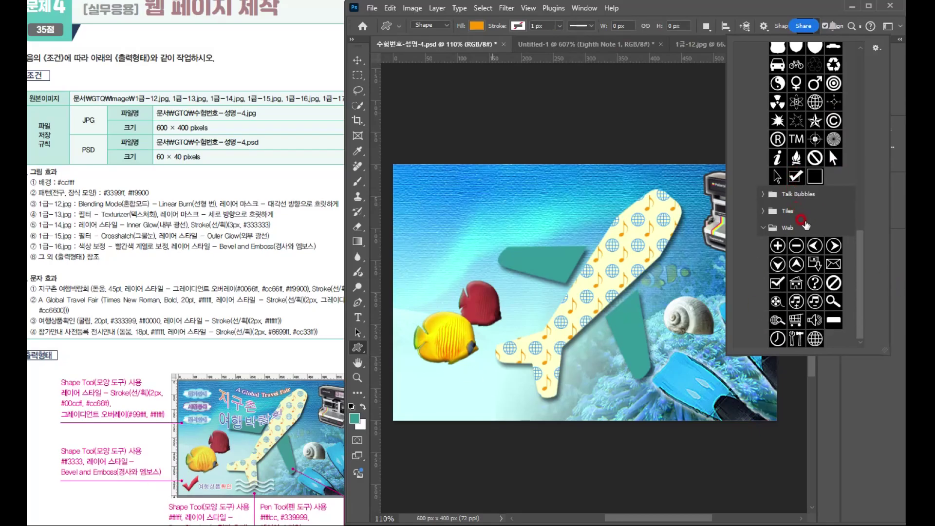
pyautogui.scroll(5, 799, 211)
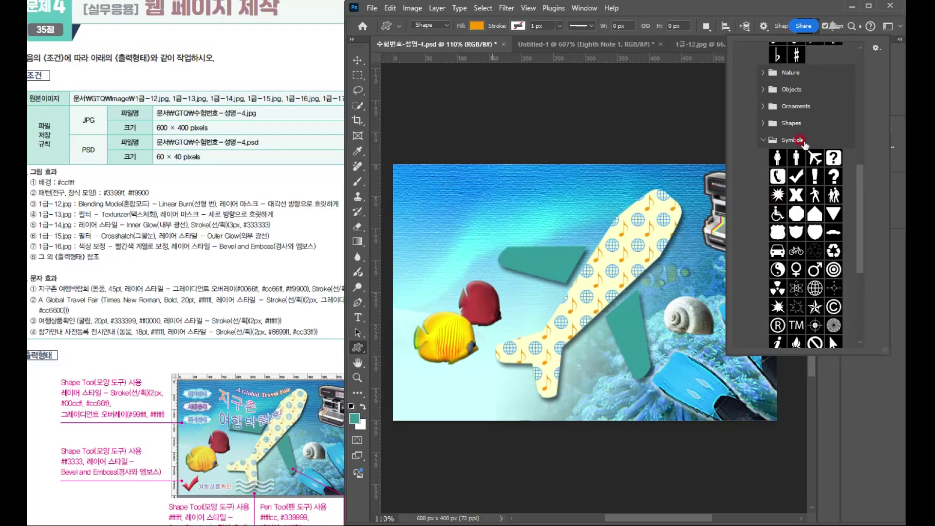
pyautogui.scroll(-1, 849, 281)
pyautogui.scroll(-4, 849, 279)
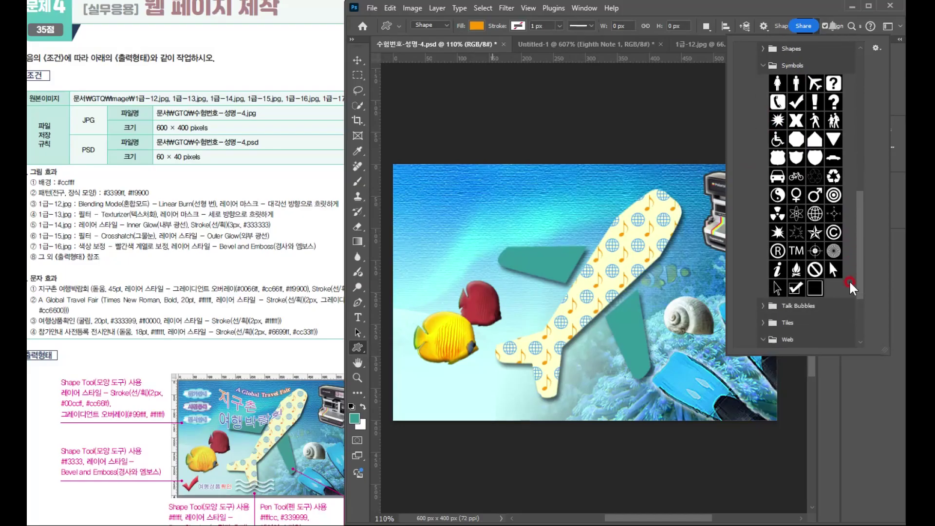
pyautogui.scroll(3, 840, 274)
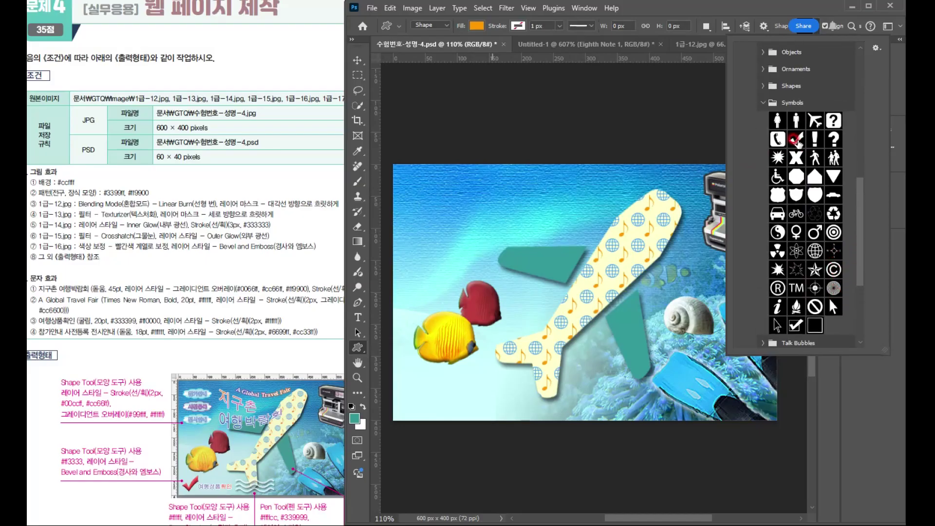
pyautogui.doubleClick(797, 142)
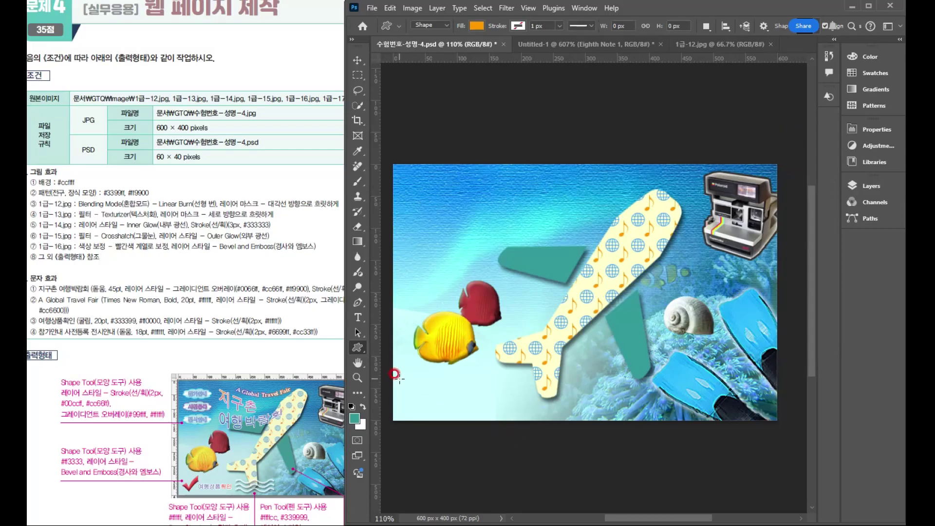
pyautogui.moveTo(399, 378); pyautogui.dragTo(434, 413)
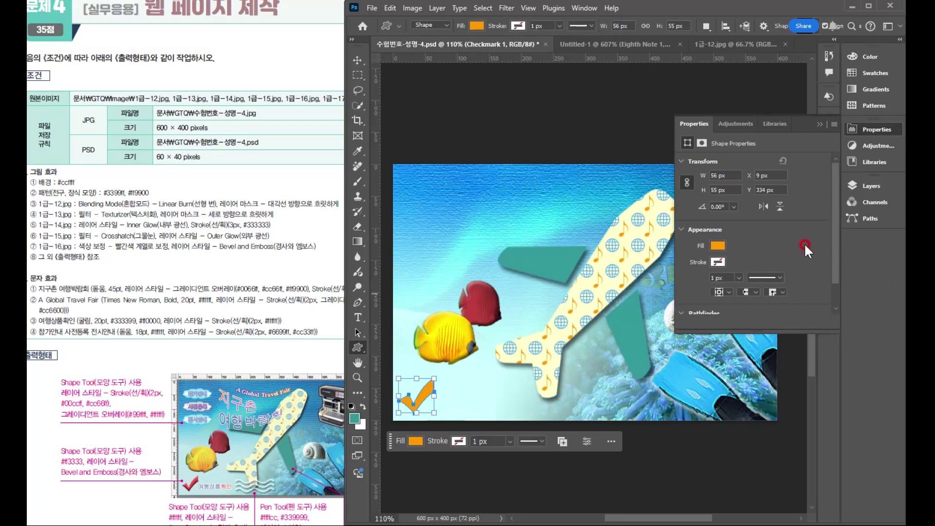
# Step: Change the fill color of the Checkmark 1 shape layer to #ff3333
pyautogui.click(870, 185)
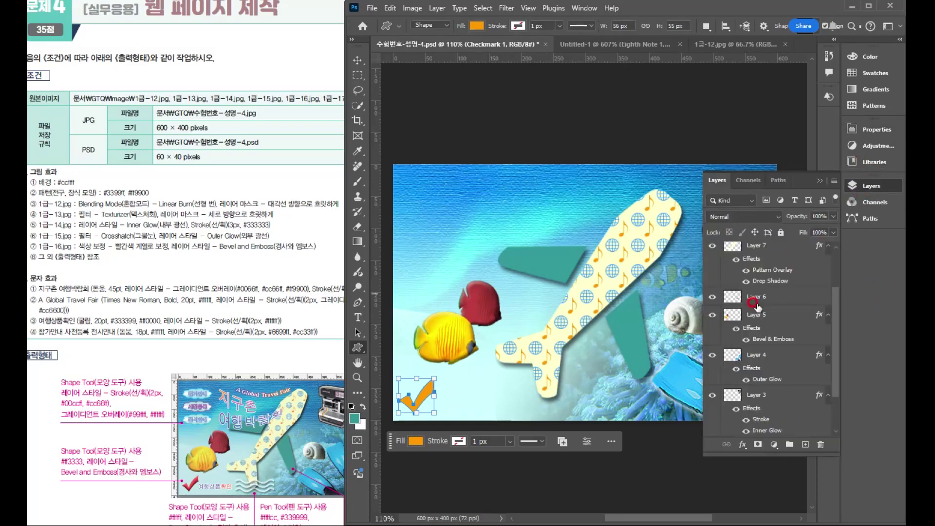
pyautogui.scroll(1, 775, 336)
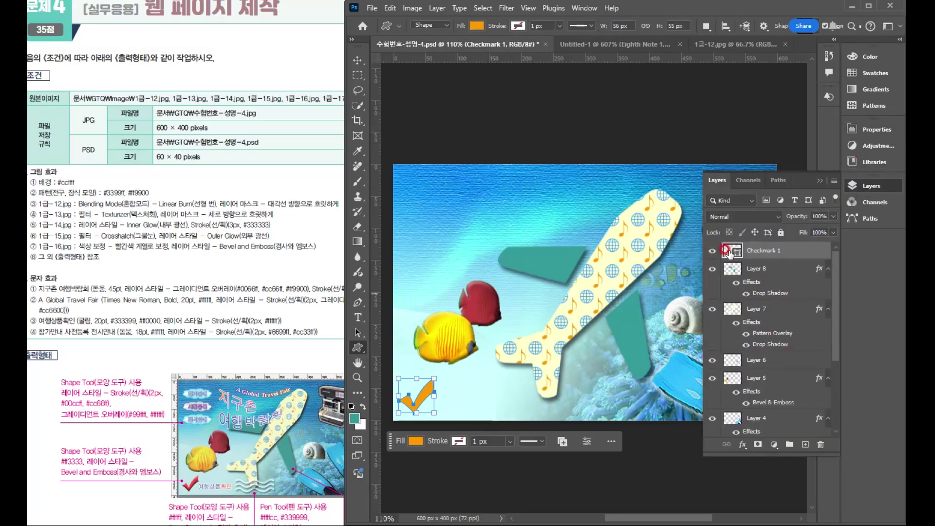
pyautogui.doubleClick(729, 252)
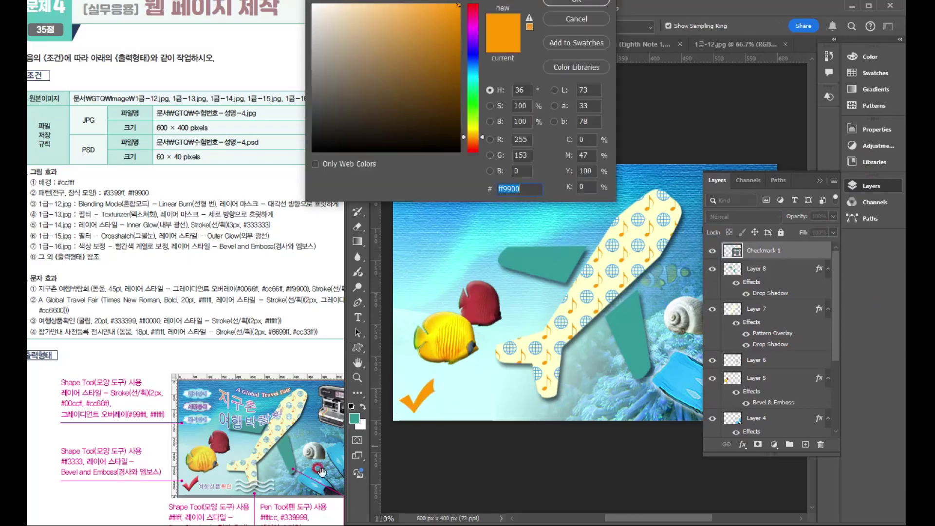
pyautogui.write('ff3333')
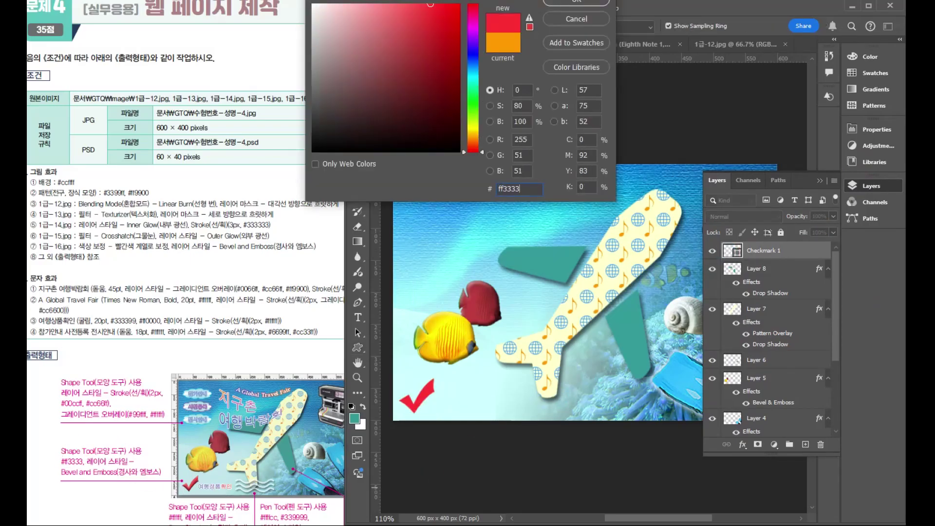
pyautogui.press('Return')
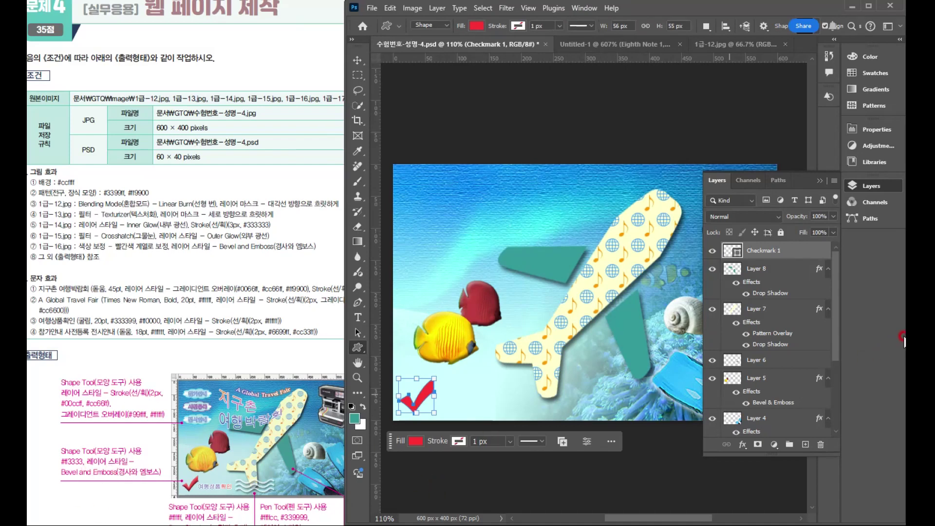
# Step: Apply a Bevel & Emboss layer style with Inner Bevel to the Checkmark 1 shape layer
pyautogui.click(742, 445)
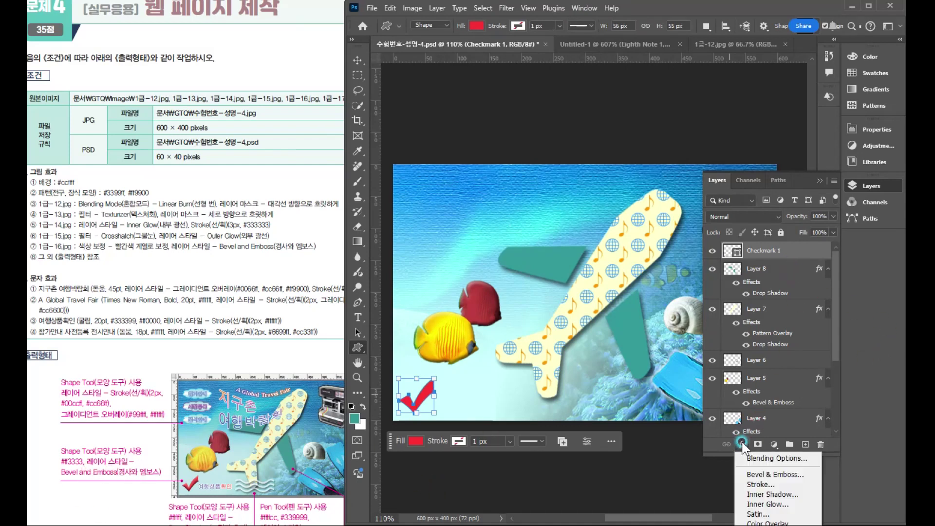
pyautogui.click(765, 476)
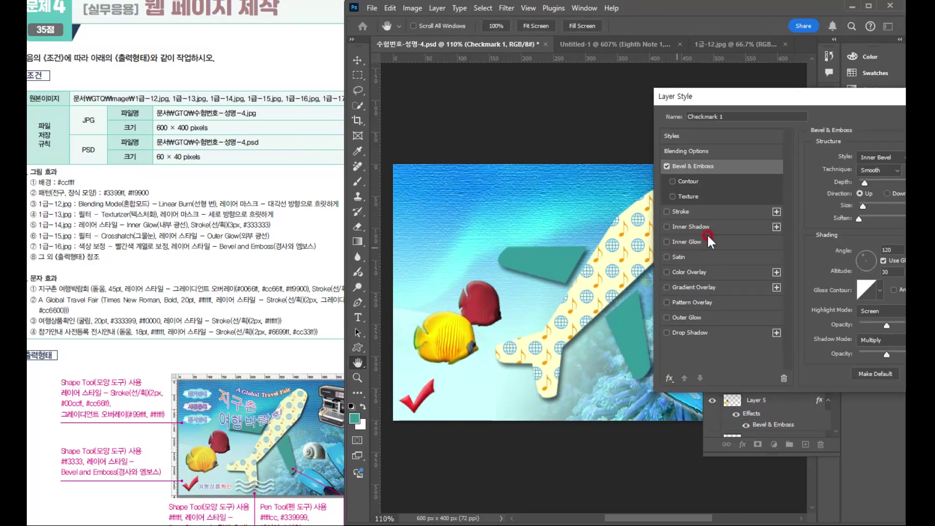
pyautogui.press('Return')
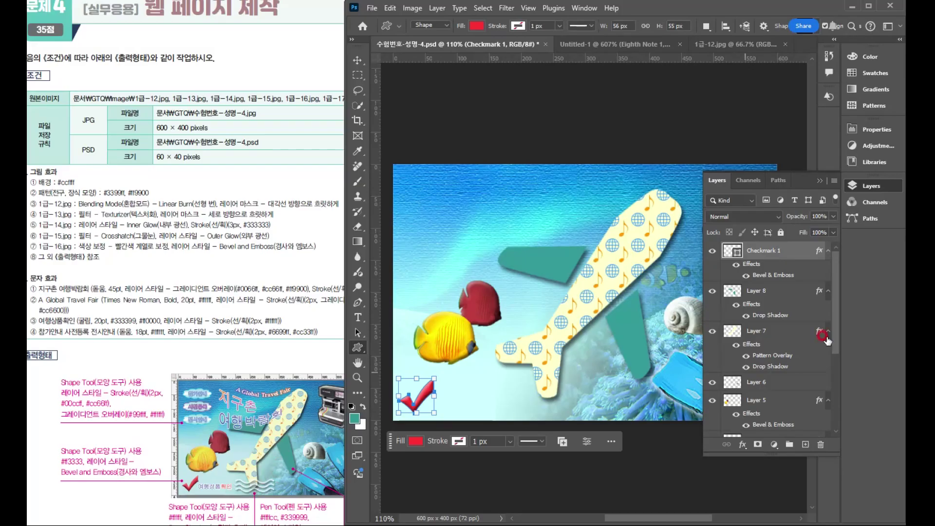
# Step: Draw the Nature waves custom shape, about 132 × 44 px, over the tail end of the airplane near the canvas's lower edge
pyautogui.click(819, 30)
pyautogui.scroll(3, 829, 298)
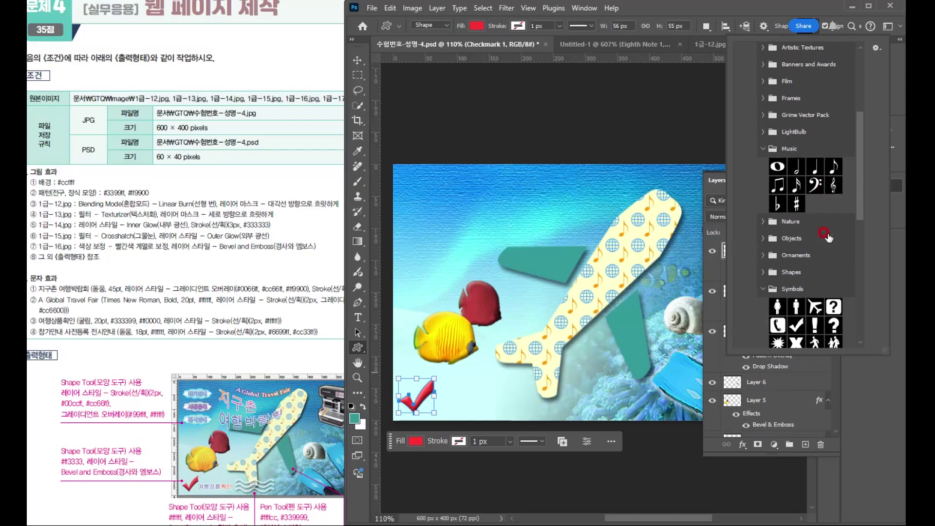
pyautogui.click(761, 224)
pyautogui.scroll(-3, 813, 205)
pyautogui.click(813, 202)
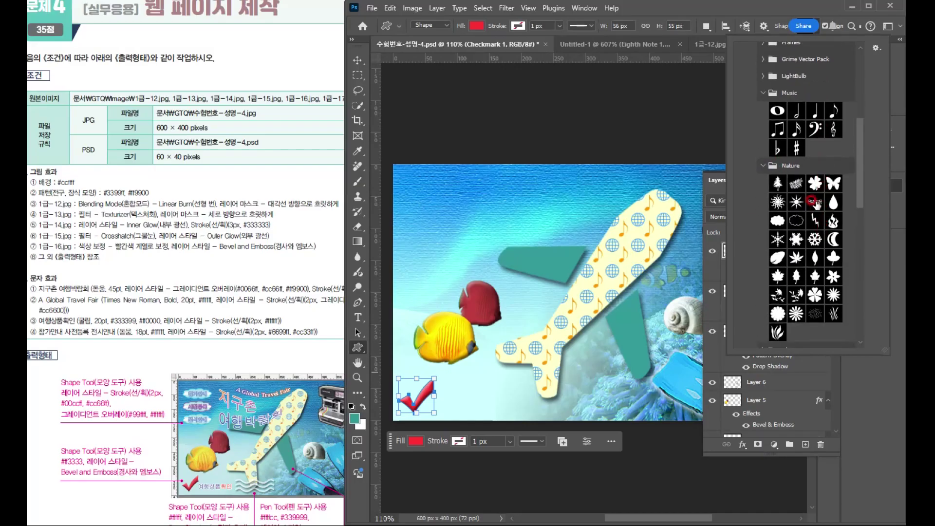
pyautogui.doubleClick(815, 202)
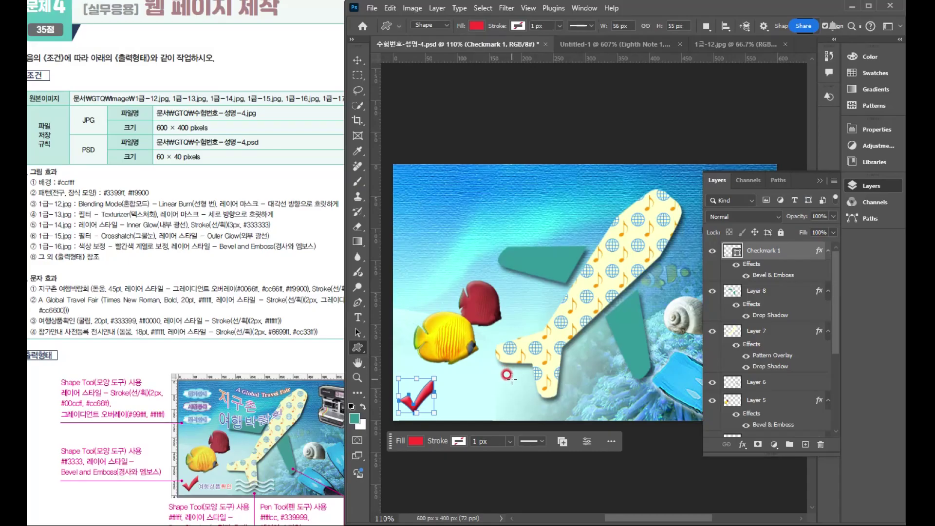
pyautogui.moveTo(514, 380); pyautogui.dragTo(597, 414)
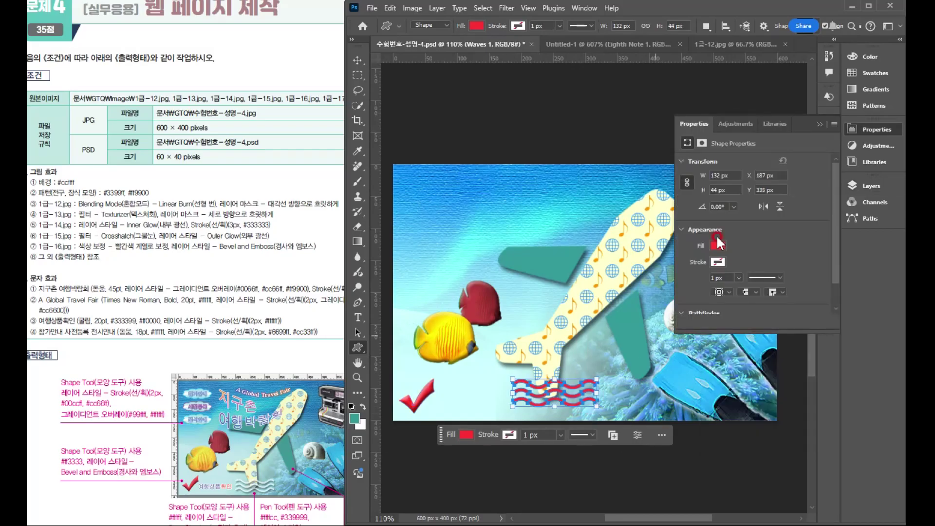
# Step: Change the fill color of the Waves 1 shape layer to #ffffff
pyautogui.click(821, 124)
pyautogui.click(871, 186)
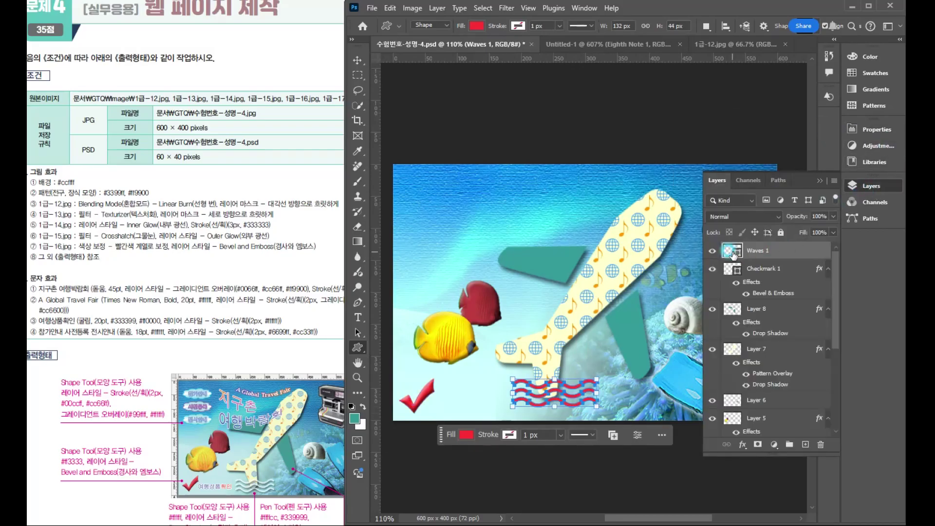
pyautogui.doubleClick(732, 251)
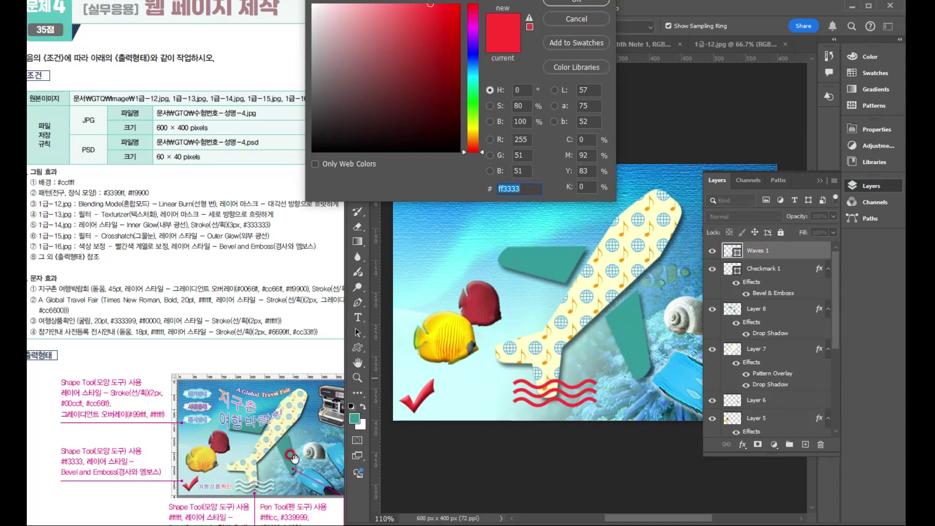
pyautogui.click(294, 458)
pyautogui.scroll(-2, 294, 458)
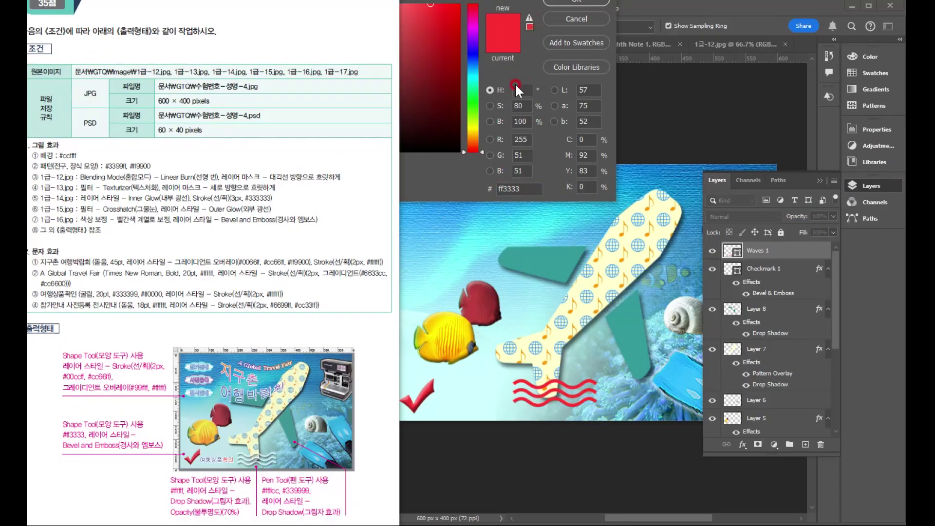
pyautogui.doubleClick(528, 187)
pyautogui.write('ffffff')
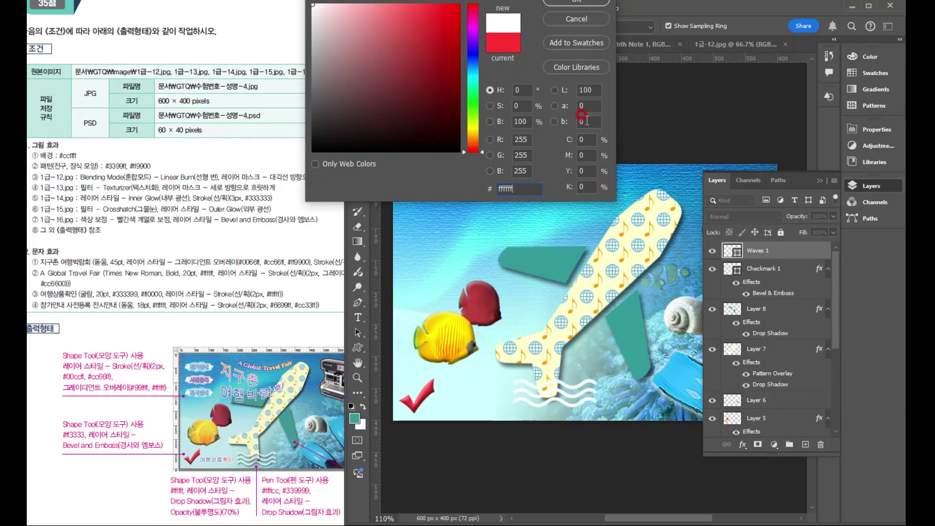
pyautogui.click(569, 3)
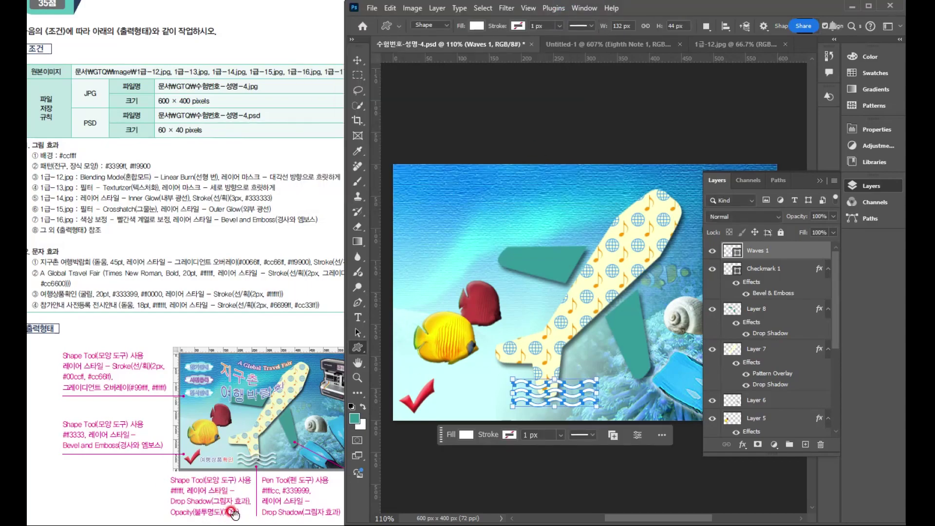
# Step: Apply a Drop Shadow layer style with Multiply blending and a 120° angle to the Waves 1 layer
pyautogui.click(738, 449)
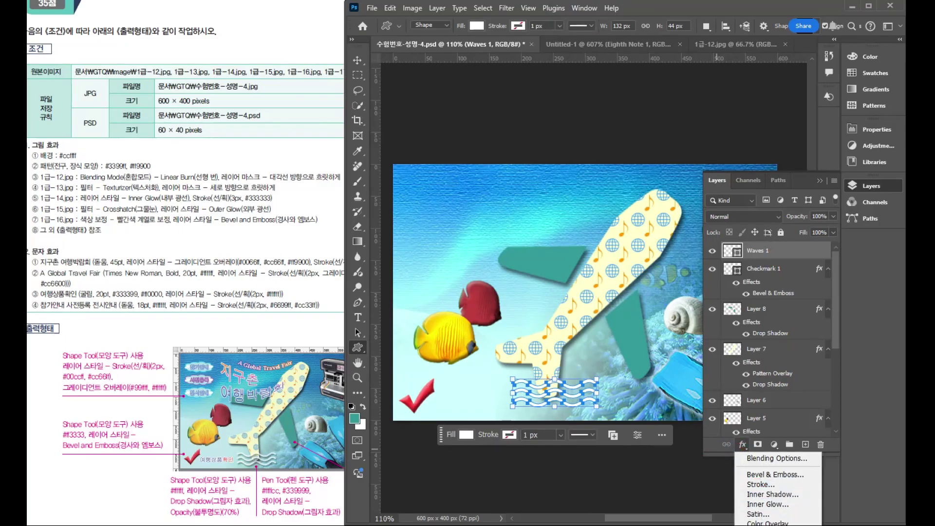
pyautogui.click(705, 518)
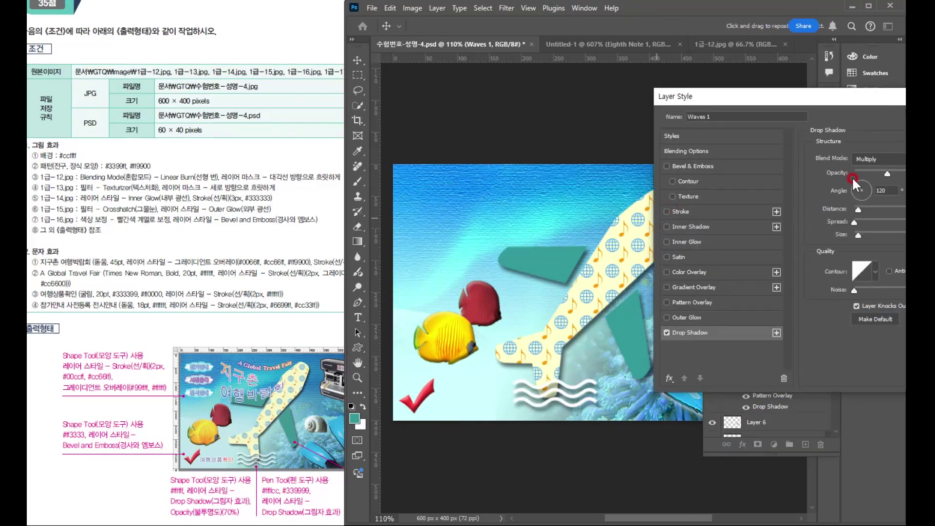
pyautogui.moveTo(858, 174)
pyautogui.mouseDown()
pyautogui.moveTo(886, 168)
pyautogui.moveTo(876, 171)
pyautogui.mouseUp()
pyautogui.press('Return')
# Step: Set the Waves 1 layer's opacity to 70%
pyautogui.click(805, 216)
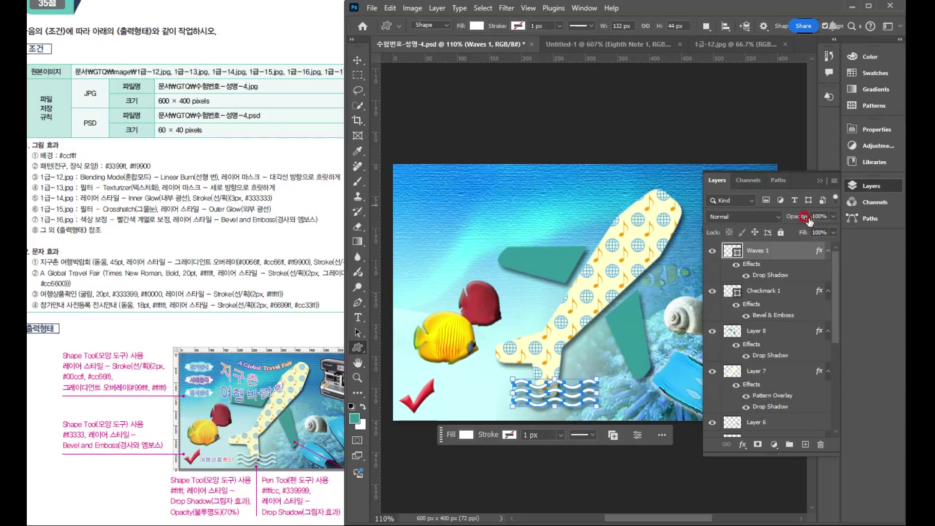
pyautogui.moveTo(805, 217); pyautogui.dragTo(773, 213)
pyautogui.write('70')
pyautogui.press('Return')
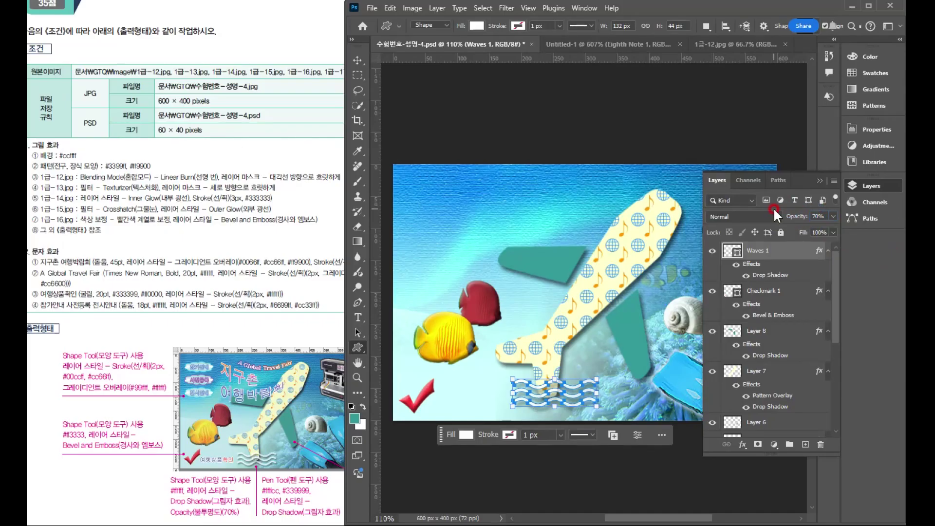
# Step: Move the waves shape slightly down below the airplane's tail and collapse the layer list to reveal the canvas
pyautogui.click(358, 60)
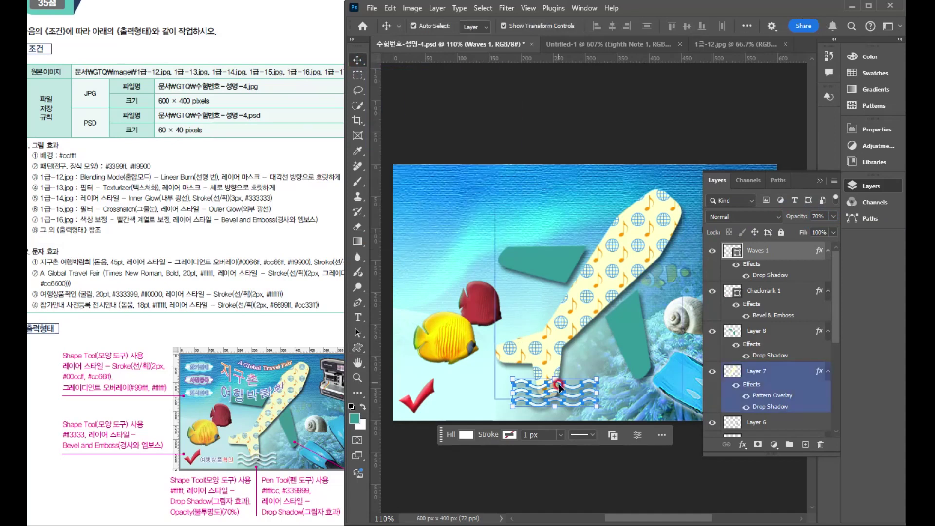
pyautogui.moveTo(574, 387); pyautogui.dragTo(573, 394)
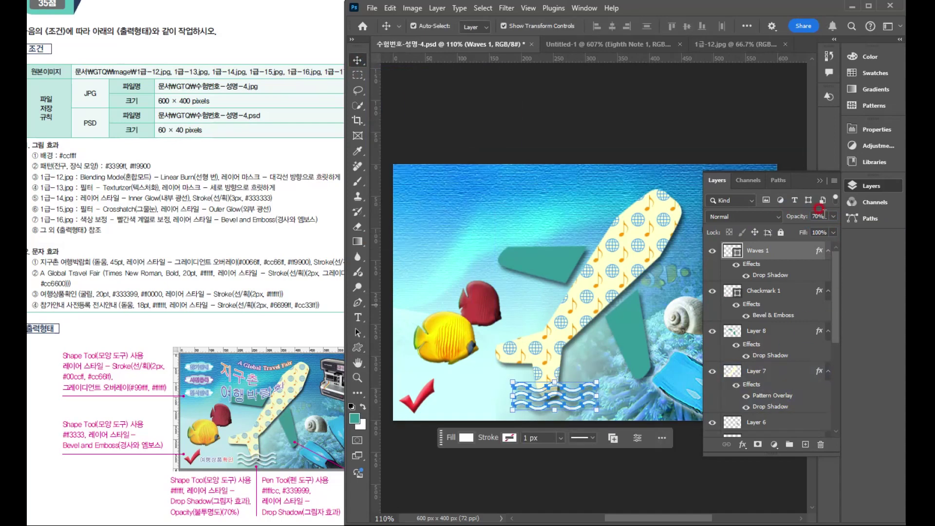
pyautogui.click(817, 180)
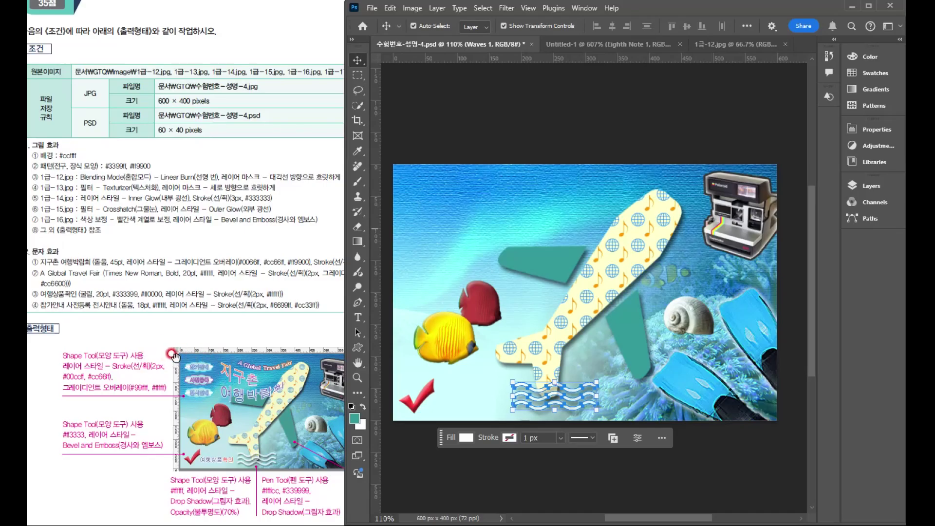
# Step: Draw the Nature cloud custom shape, about 93 × 40 px, in the upper-left corner of the canvas
pyautogui.click(358, 347)
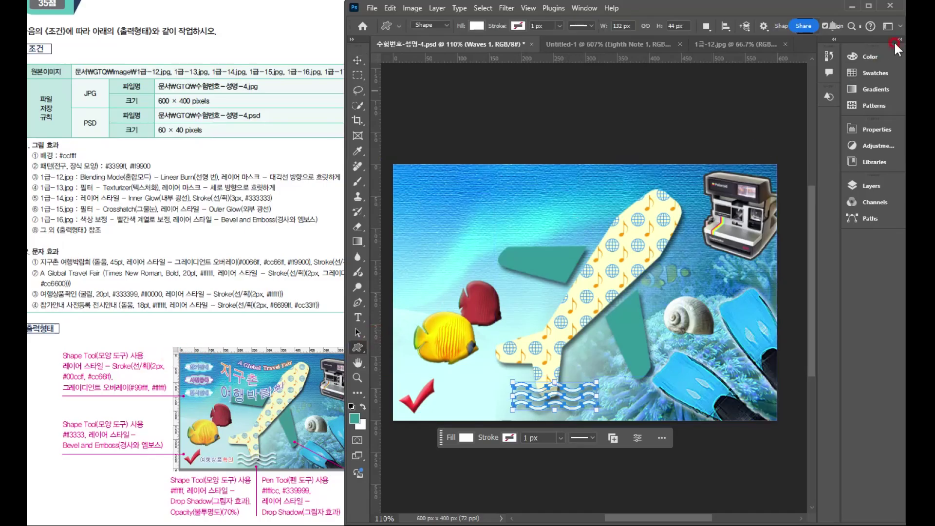
pyautogui.click(819, 30)
pyautogui.click(815, 204)
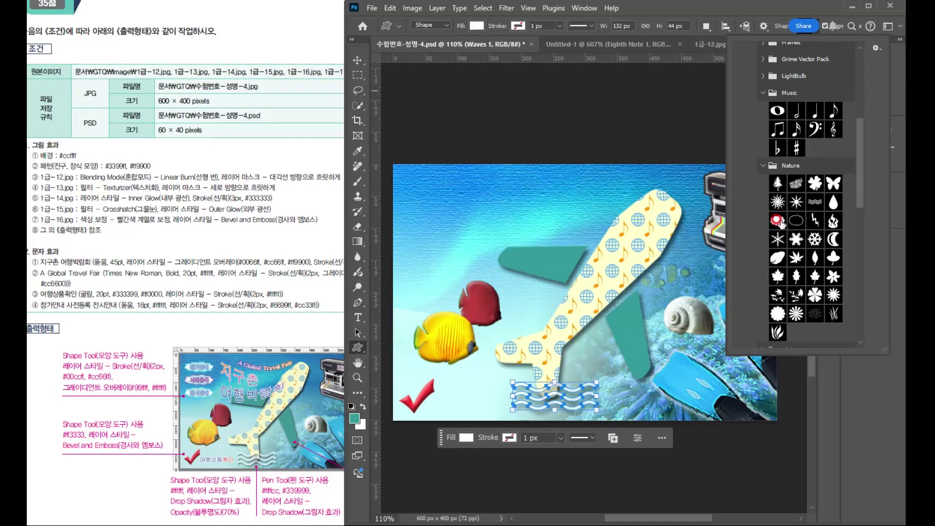
pyautogui.doubleClick(779, 222)
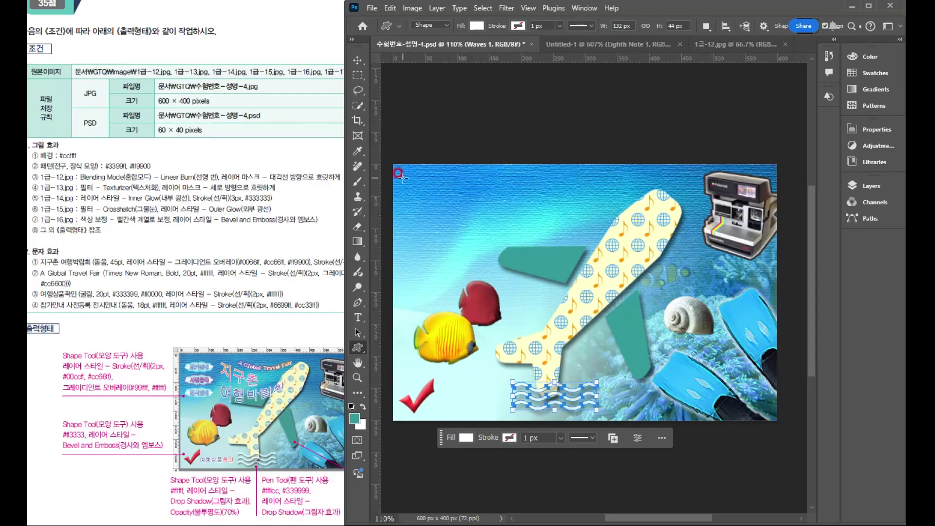
pyautogui.moveTo(404, 179); pyautogui.dragTo(466, 205)
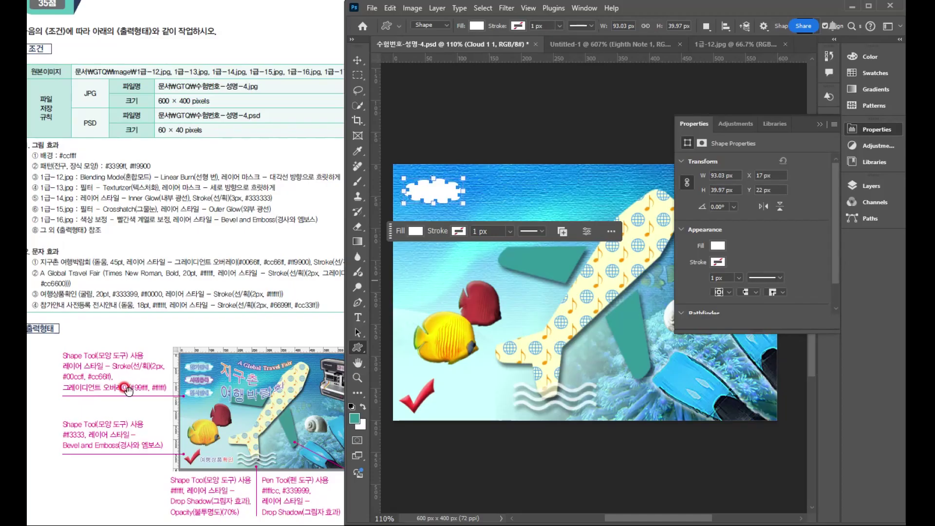
# Step: Add a Gradient Overlay to the Cloud 1 1 layer and set the gradient's starting color stop to #99ffff
pyautogui.click(874, 182)
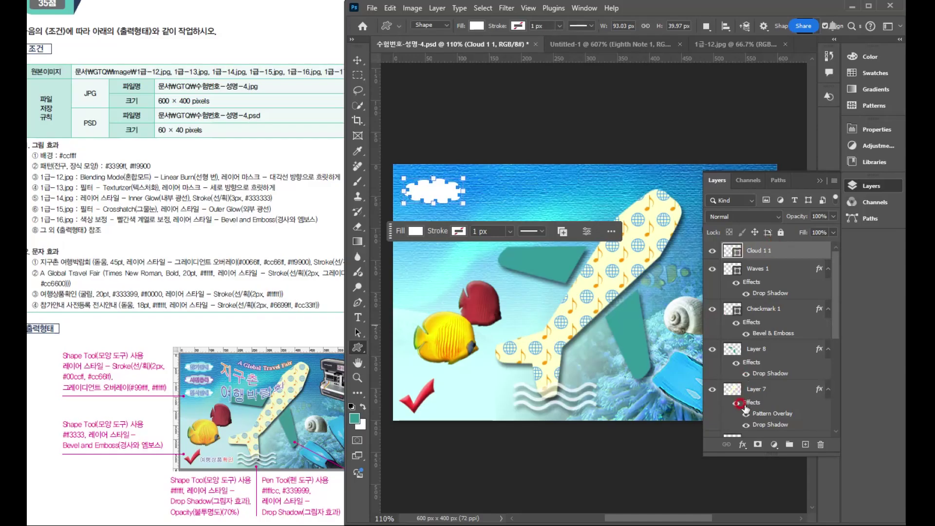
pyautogui.click(743, 445)
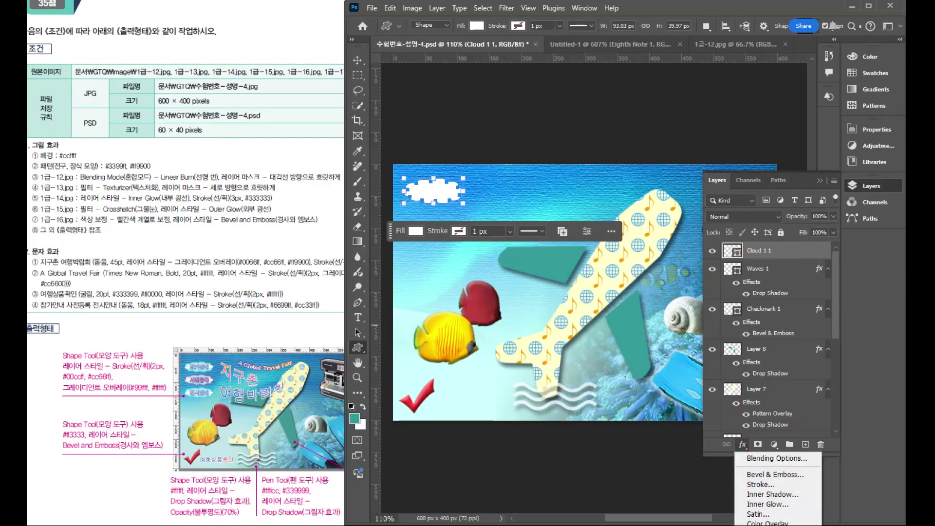
pyautogui.click(769, 525)
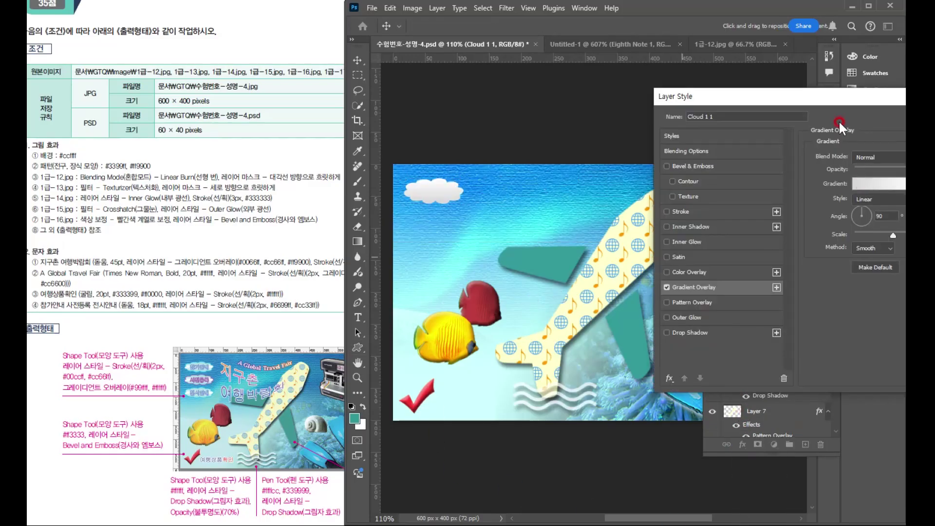
pyautogui.moveTo(828, 101); pyautogui.dragTo(734, 62)
pyautogui.click(767, 148)
pyautogui.click(342, 170)
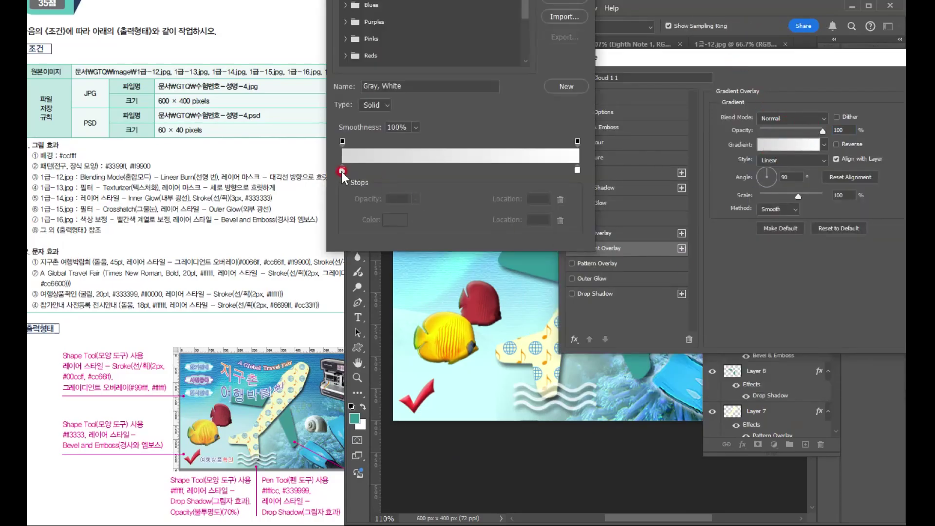
pyautogui.doubleClick(342, 171)
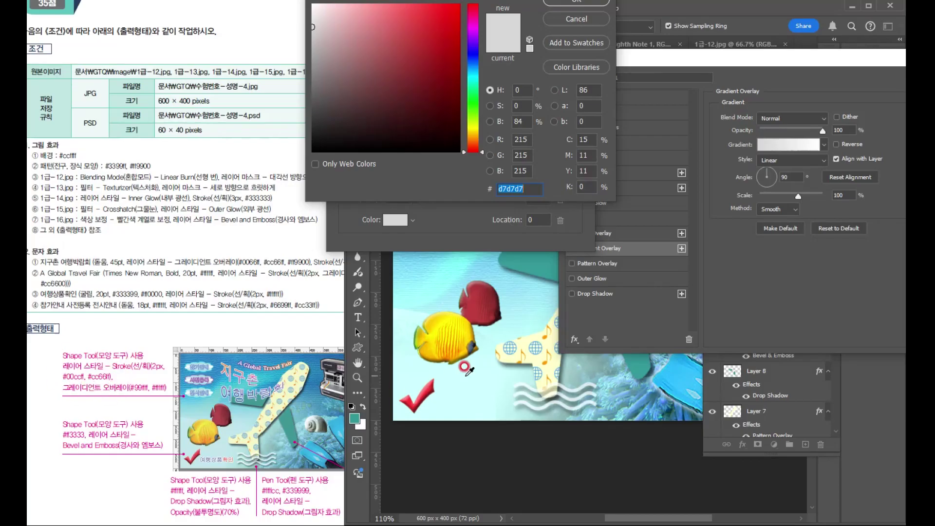
pyautogui.click(466, 373)
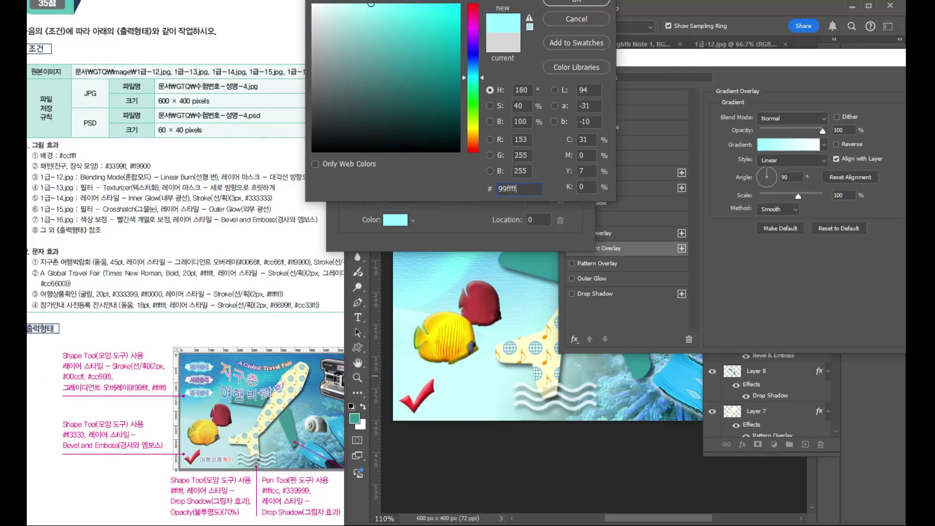
pyautogui.press('Return')
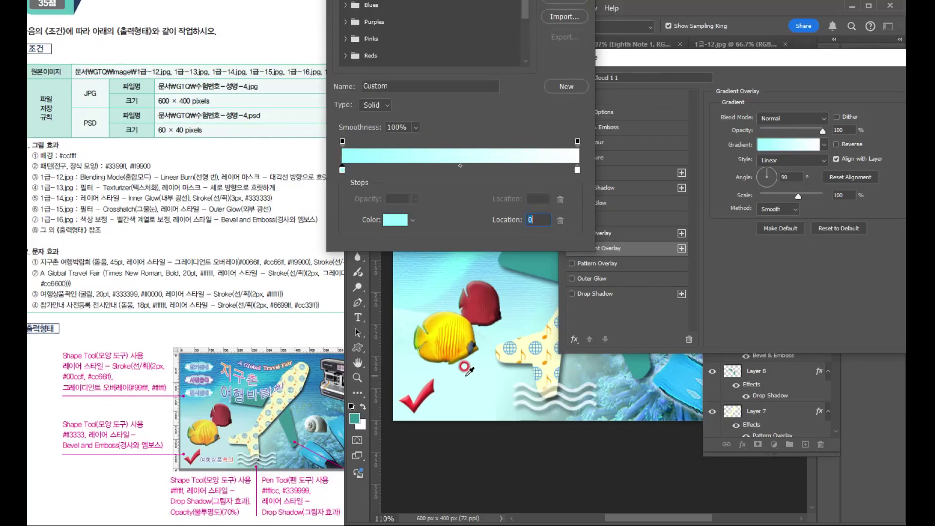
# Step: Set the gradient's ending color stop to #ffffff and accept the edited cloud gradient
pyautogui.doubleClick(577, 170)
pyautogui.click(450, 226)
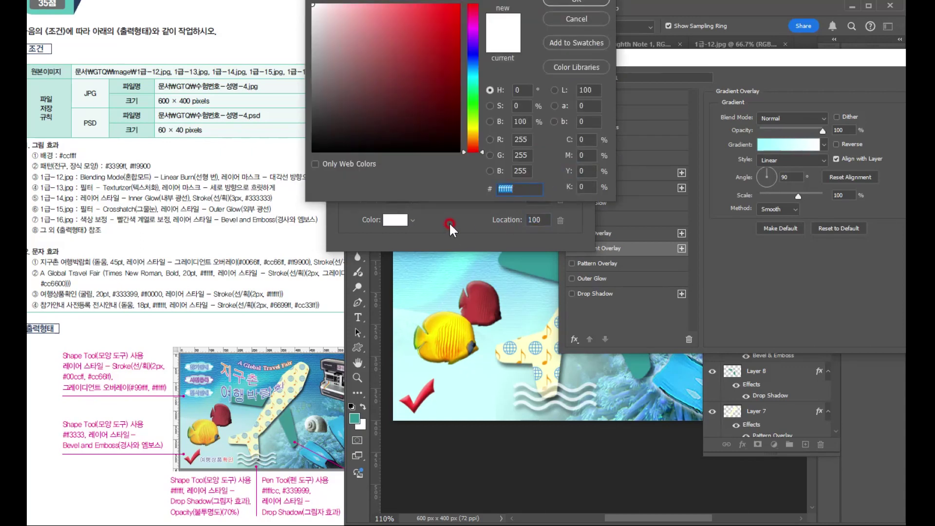
pyautogui.click(589, 5)
pyautogui.click(564, 18)
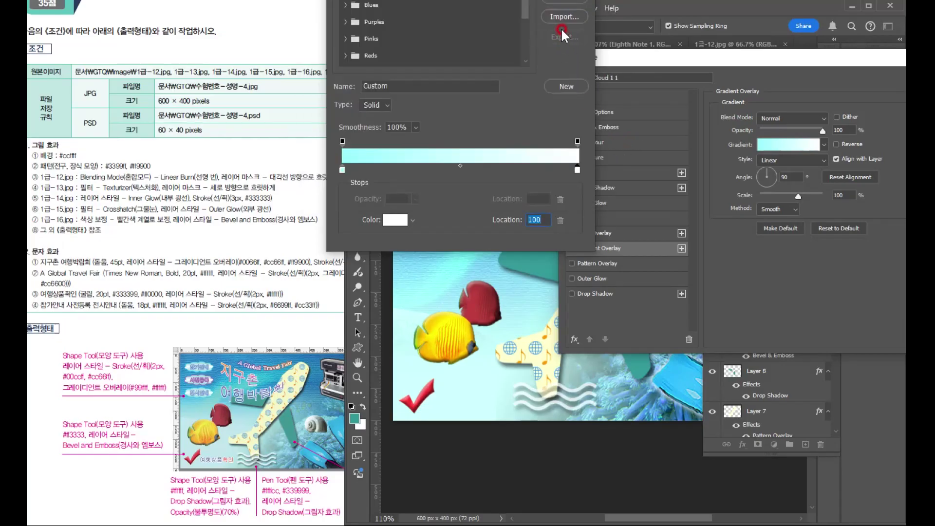
pyautogui.click(633, 113)
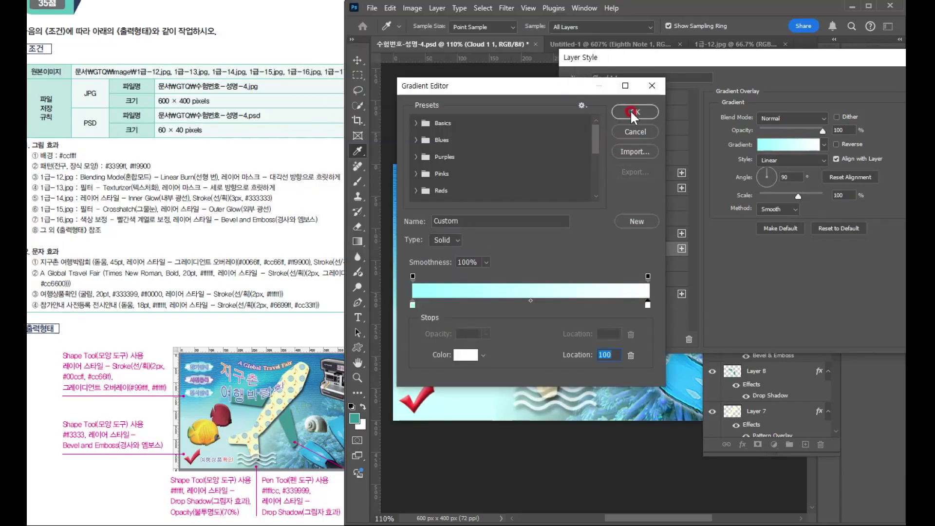
# Step: Set the cloud's Gradient Overlay style to Reflected and reverse the gradient
pyautogui.click(438, 188)
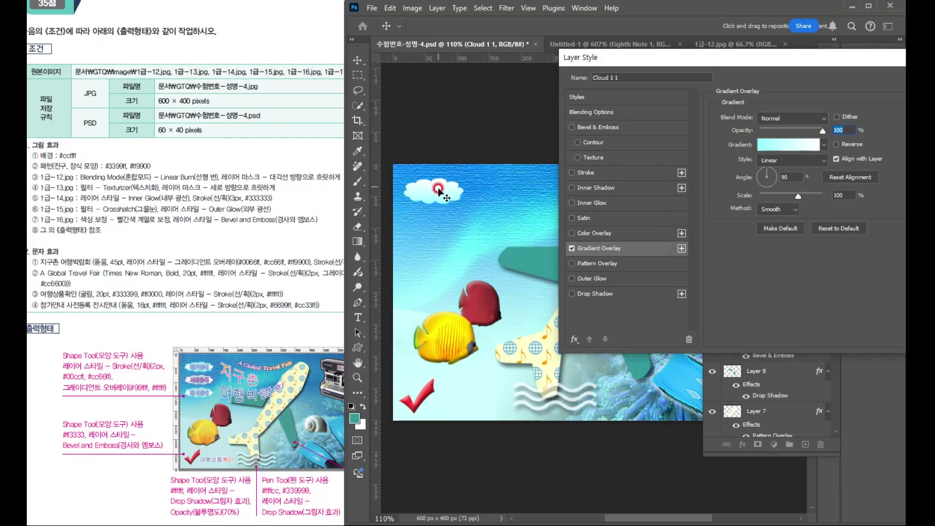
pyautogui.click(194, 368)
pyautogui.click(682, 274)
pyautogui.click(776, 162)
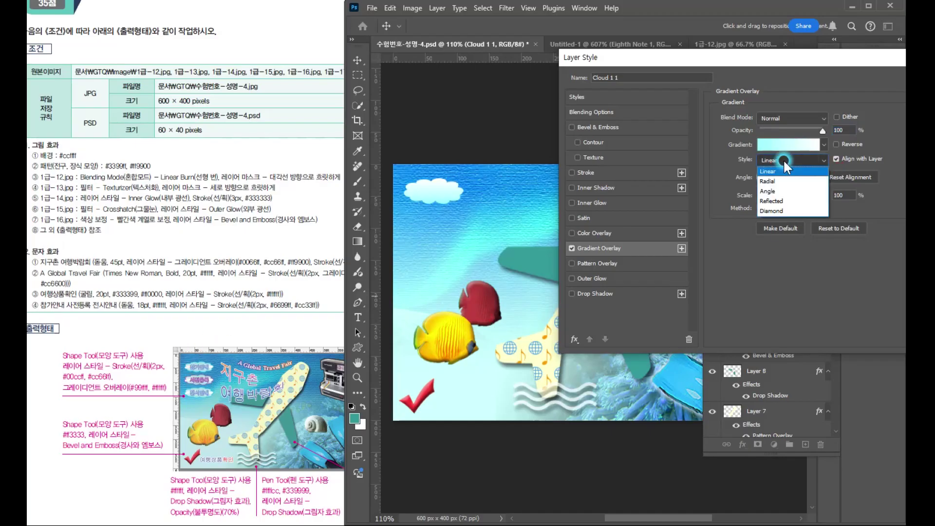
pyautogui.click(785, 201)
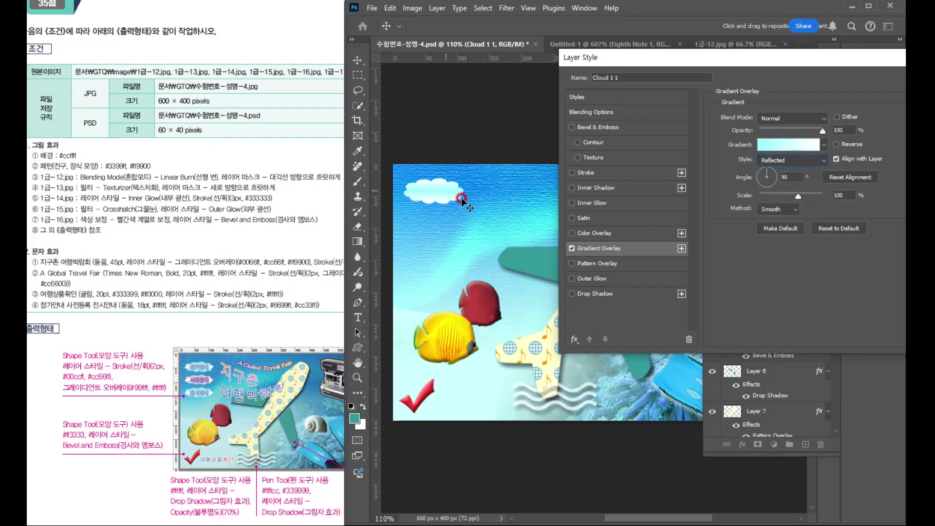
pyautogui.click(840, 158)
pyautogui.click(837, 144)
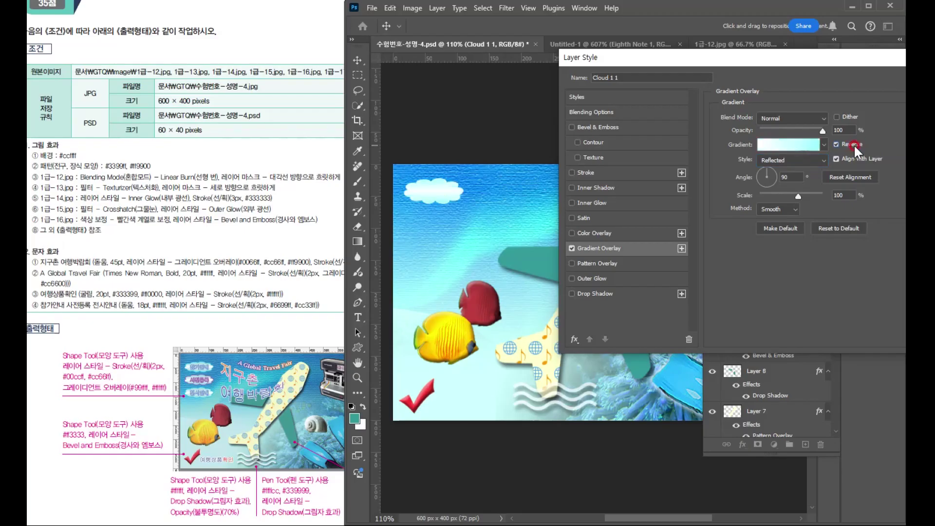
pyautogui.click(432, 182)
pyautogui.click(540, 309)
# Step: Add a 2 px outside Stroke in #00ccff to the Cloud 1 1 layer and accept the layer style
pyautogui.click(604, 173)
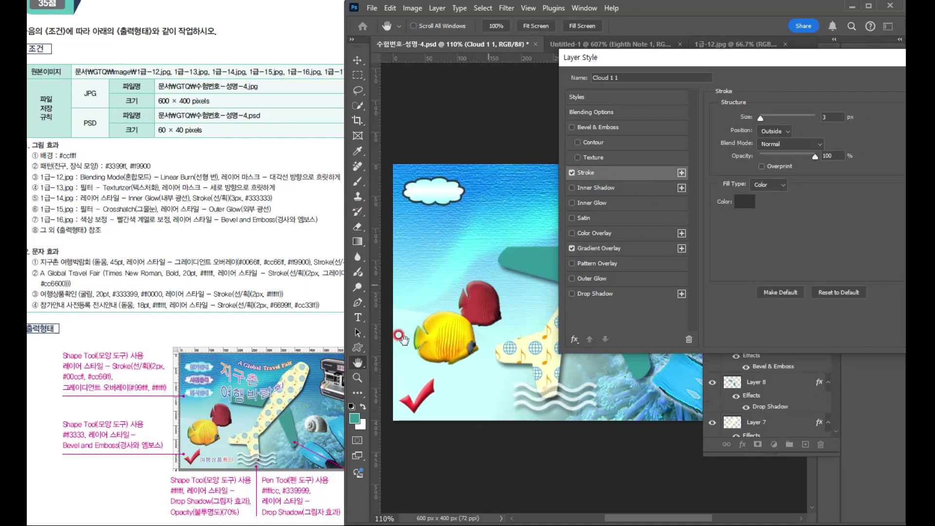
pyautogui.click(186, 410)
pyautogui.write('2')
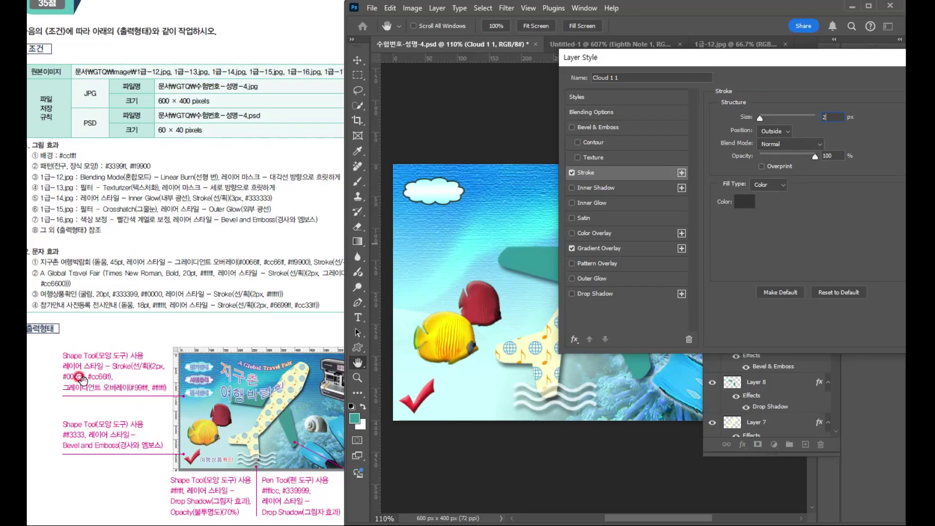
pyautogui.click(744, 202)
pyautogui.write('00cc')
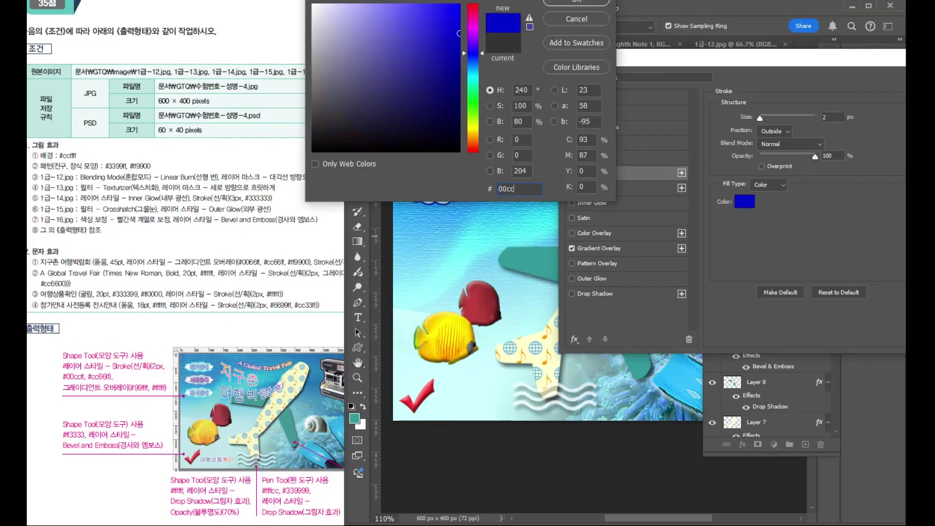
pyautogui.write('ff')
pyautogui.press('Return')
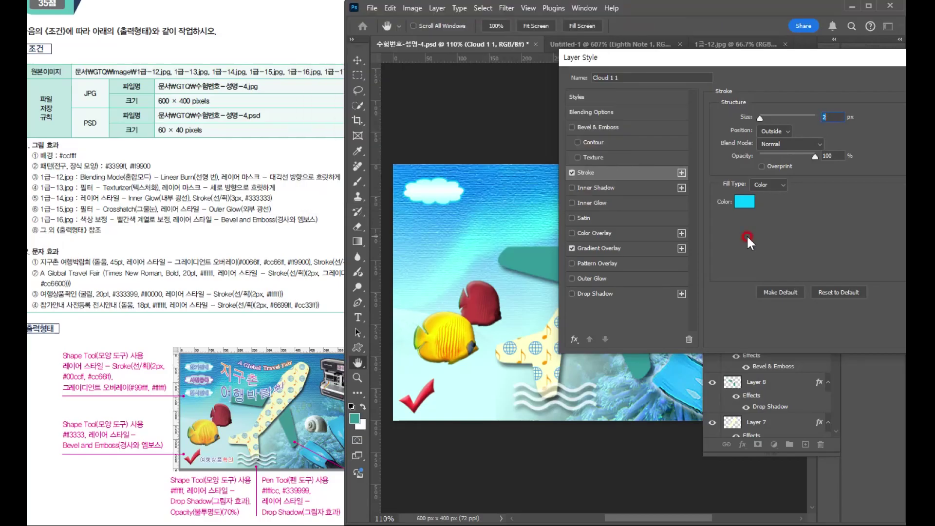
pyautogui.press('Return')
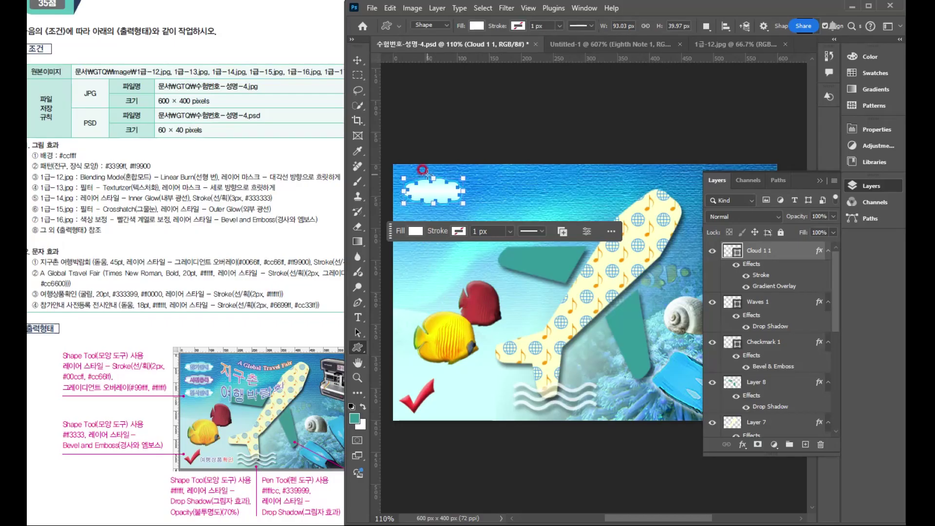
# Step: Add a horizontal text layer reading "참가안내" on the cloud shape
pyautogui.click(358, 317)
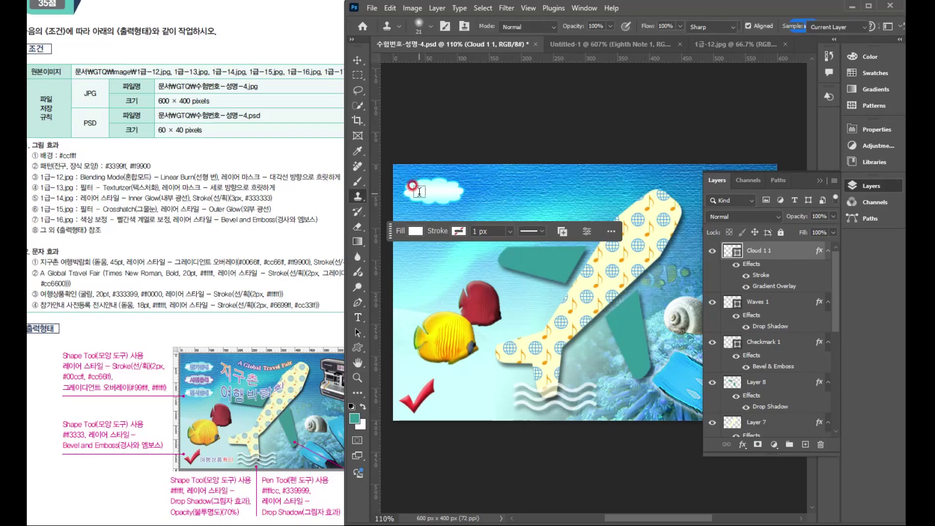
pyautogui.click(418, 191)
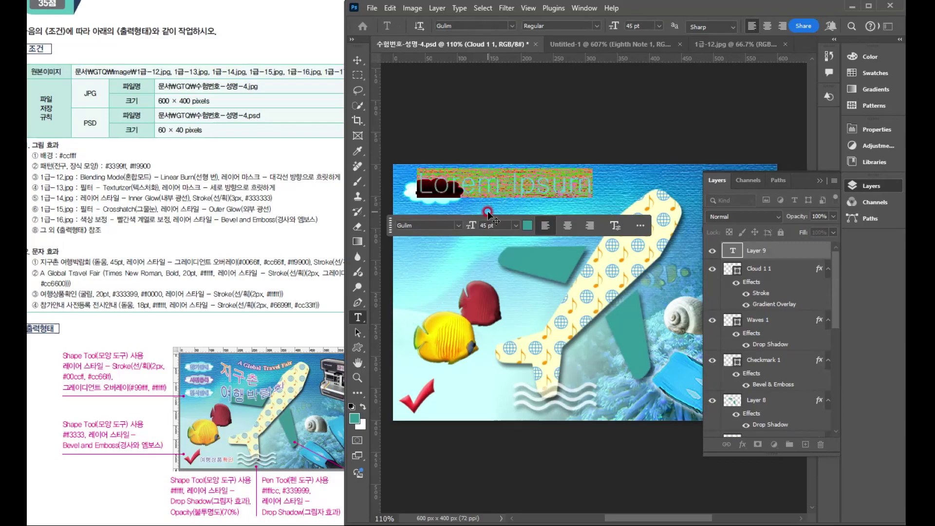
pyautogui.write('cka')
pyautogui.press('BackSpace')
pyautogui.press('BackSpace')
pyautogui.press('BackSpace')
pyautogui.write('참가안내')
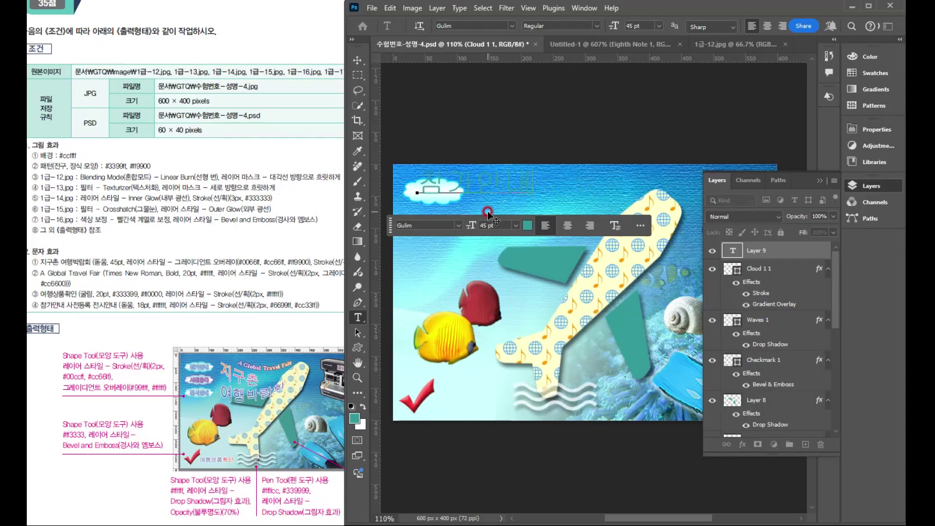
pyautogui.click(487, 212)
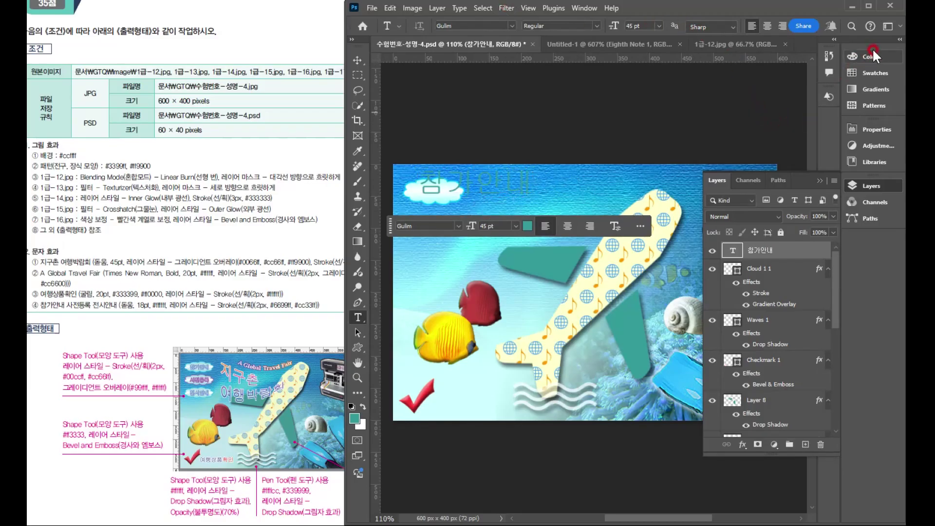
# Step: Set the font of the 참가안내 text layer to Dotum Regular
pyautogui.click(875, 130)
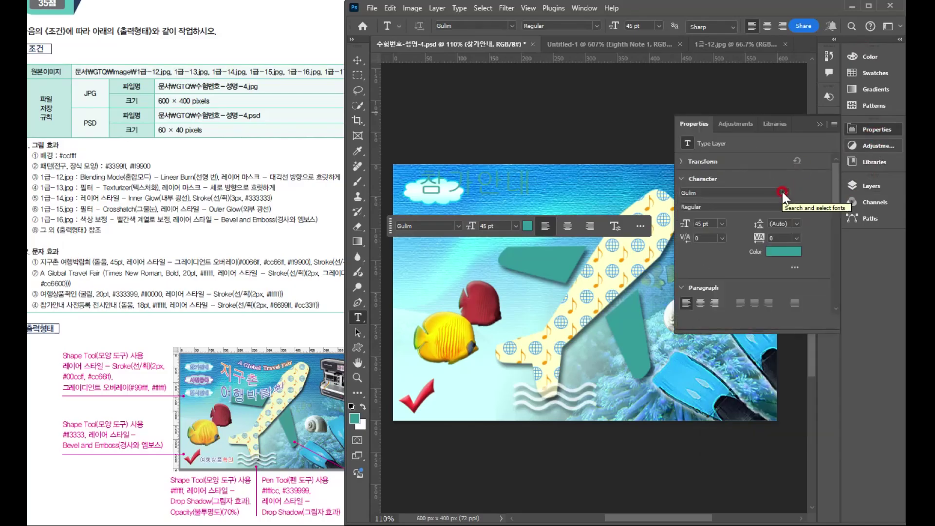
pyautogui.click(785, 189)
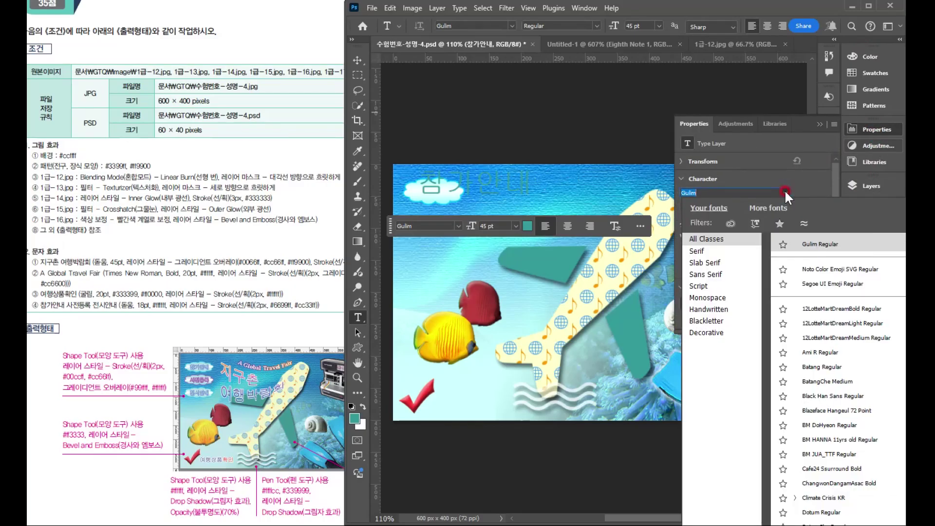
pyautogui.scroll(-3, 828, 341)
pyautogui.click(827, 343)
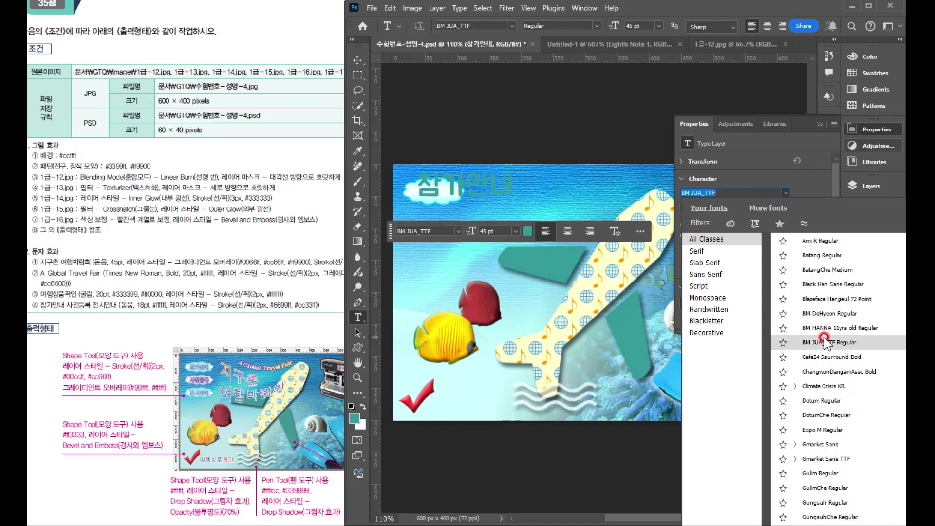
pyautogui.click(844, 373)
pyautogui.scroll(-3, 846, 378)
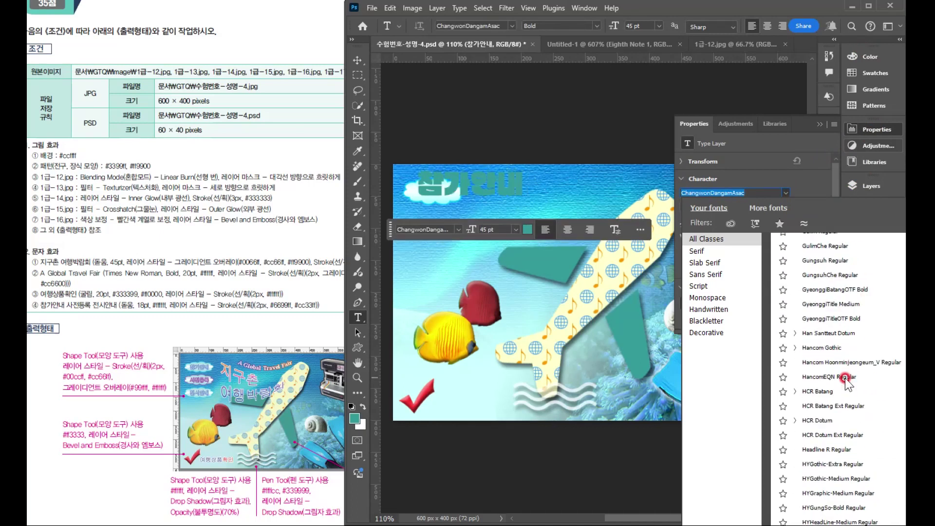
pyautogui.scroll(3, 846, 378)
pyautogui.click(827, 307)
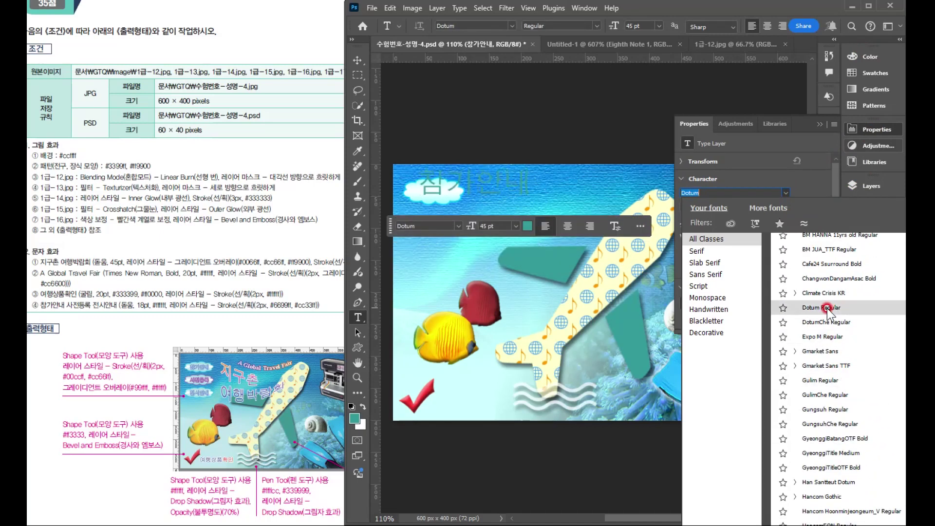
pyautogui.click(827, 308)
# Step: Set the 참가안내 text to 18 pt and its color to #ffffff
pyautogui.click(709, 223)
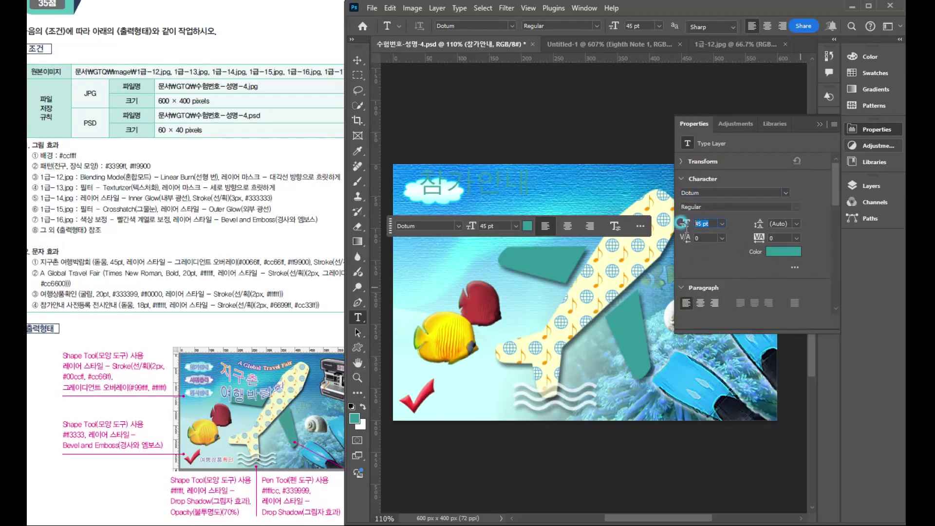
pyautogui.write('18')
pyautogui.press('Return')
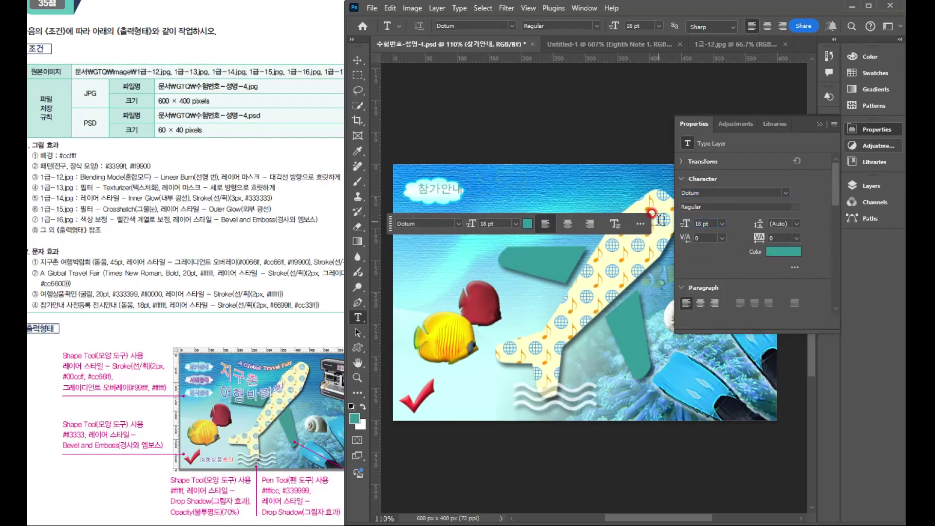
pyautogui.click(799, 251)
pyautogui.write('ffffff')
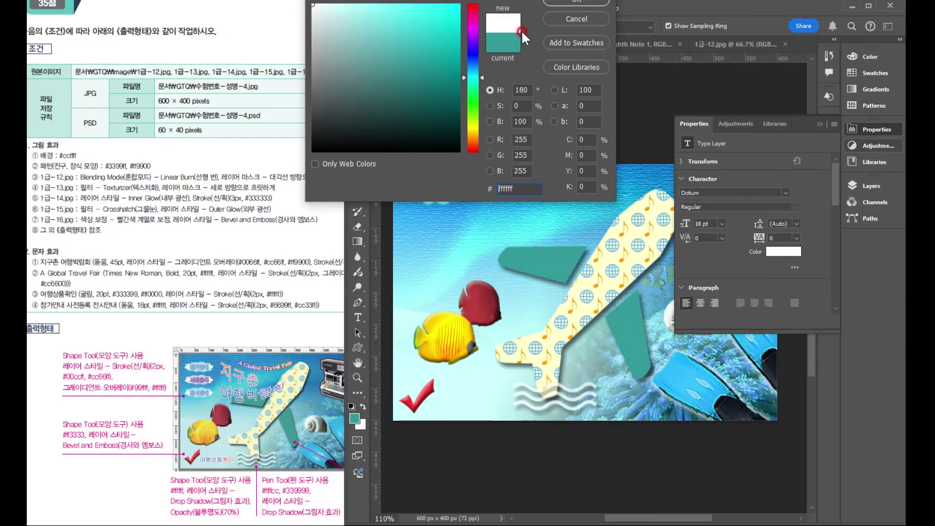
pyautogui.click(560, 4)
pyautogui.click(435, 184)
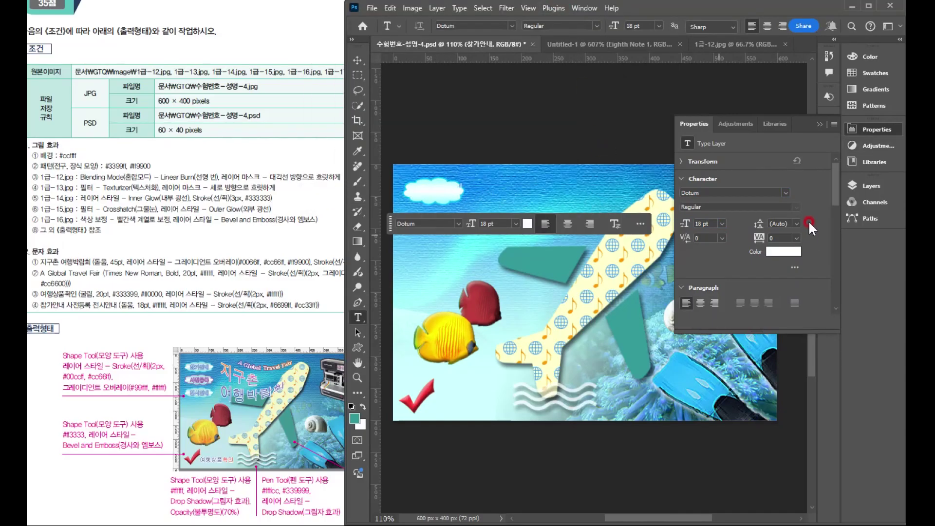
# Step: Add a 2 px Stroke in #6699ff to the 참가안내 text layer and accept the layer style
pyautogui.click(874, 187)
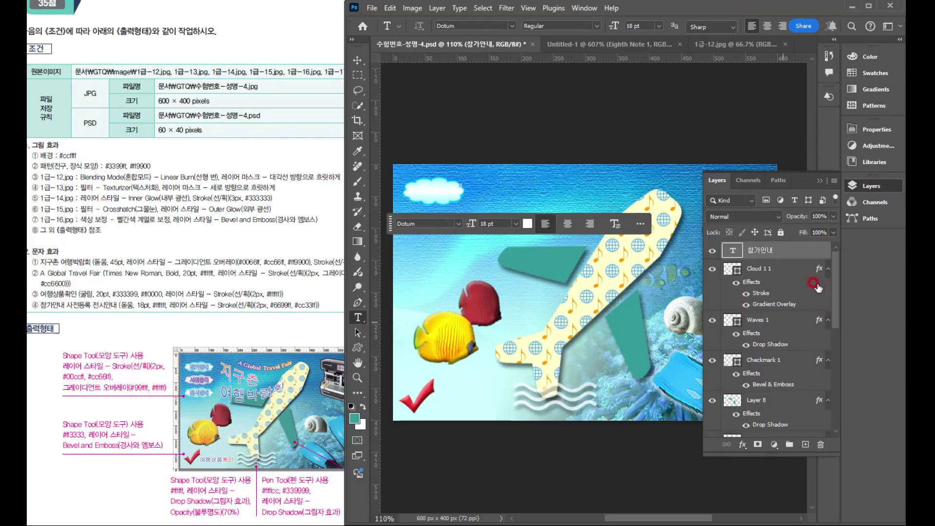
pyautogui.click(743, 445)
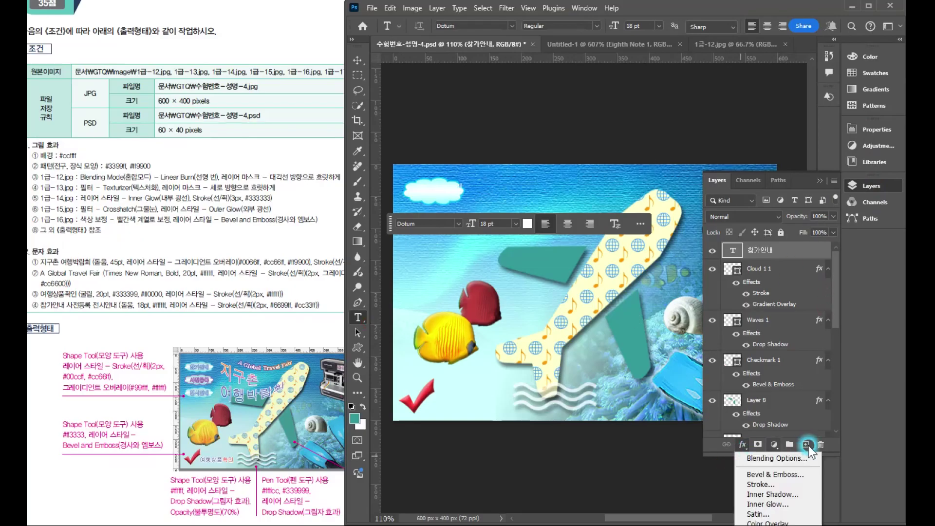
pyautogui.click(775, 484)
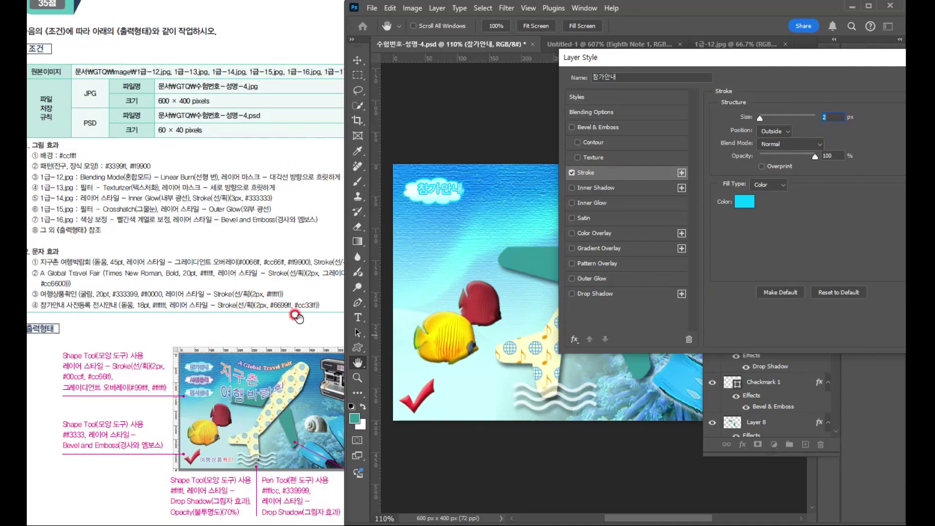
pyautogui.click(745, 200)
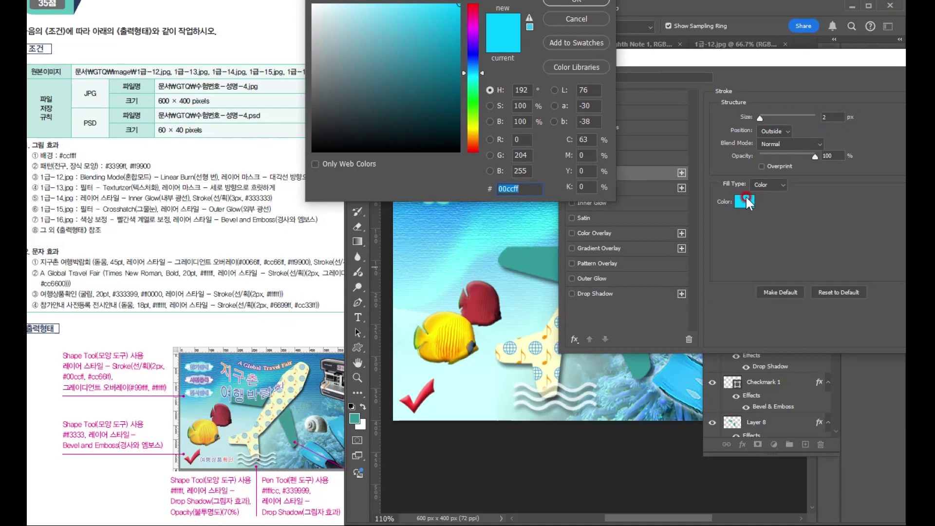
pyautogui.write('6699')
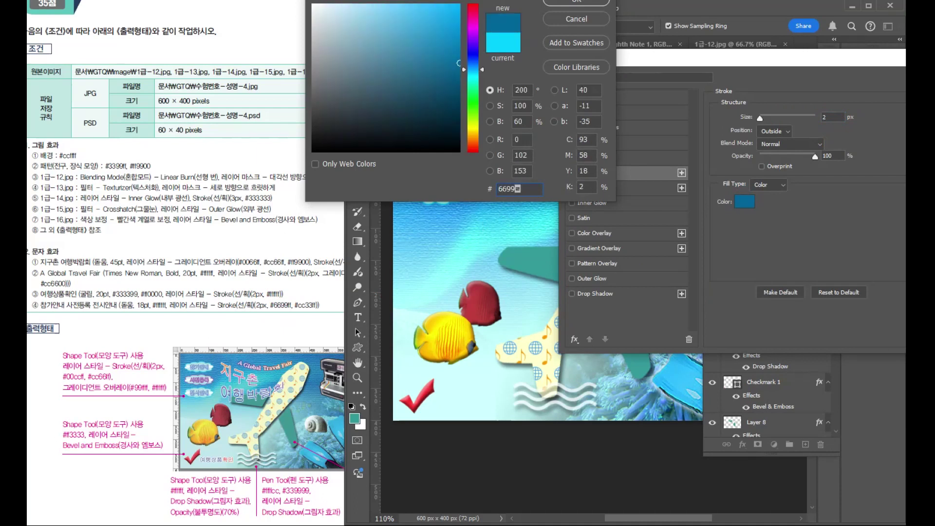
pyautogui.write('ff')
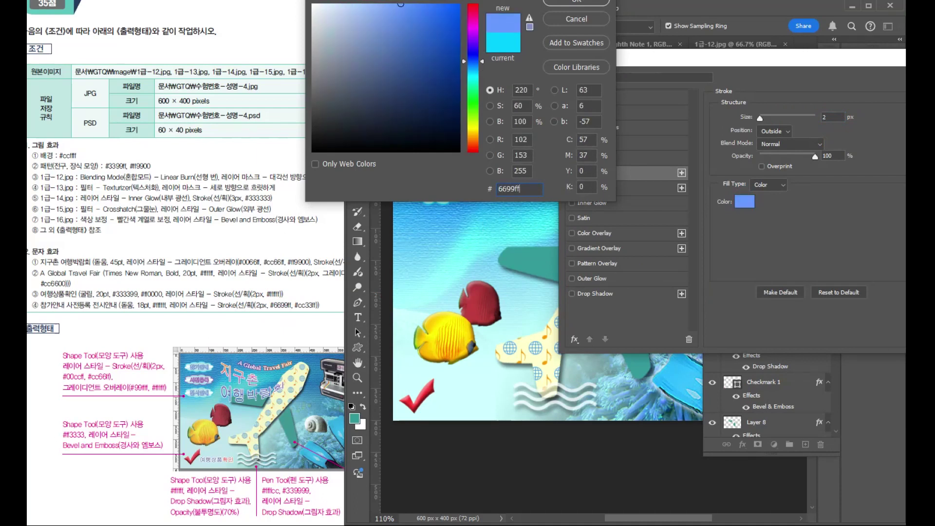
pyautogui.press('Return')
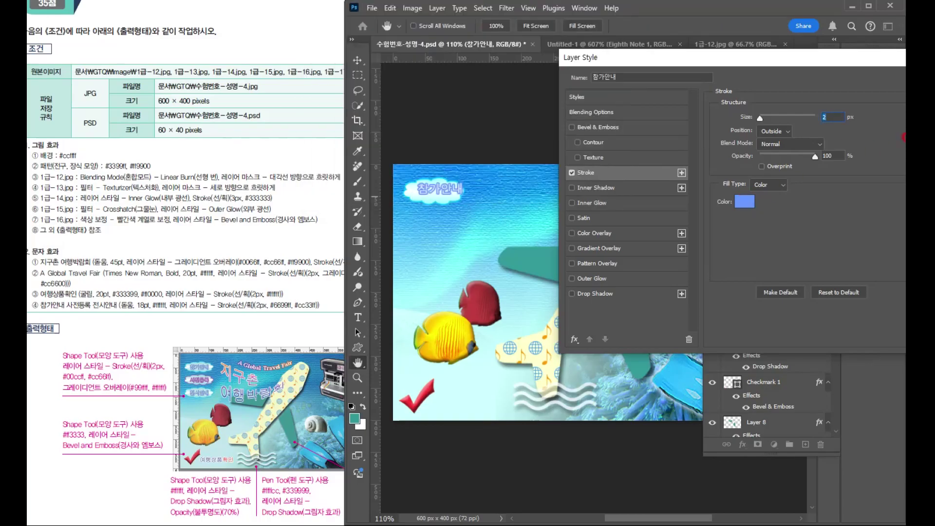
pyautogui.press('Return')
# Step: Move the 참가안내 text slightly so it is centered on the cloud, then select the Cloud 1 1 layer
pyautogui.press('v')
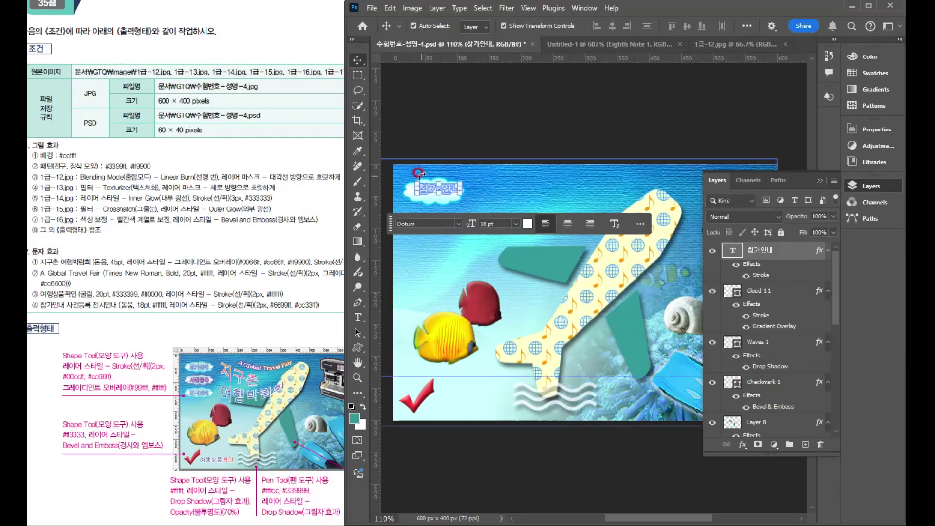
pyautogui.moveTo(448, 191); pyautogui.dragTo(445, 193)
pyautogui.doubleClick(444, 192)
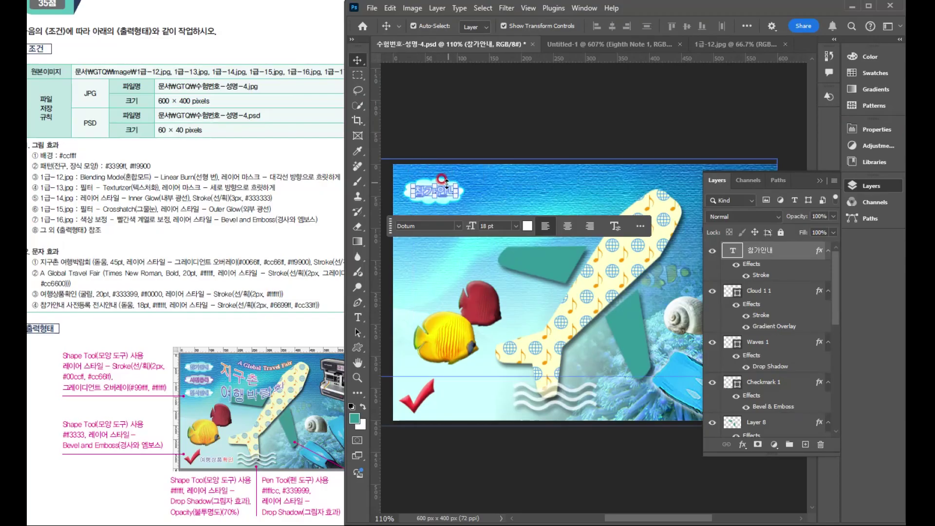
pyautogui.hotkey('ctrl', 't')
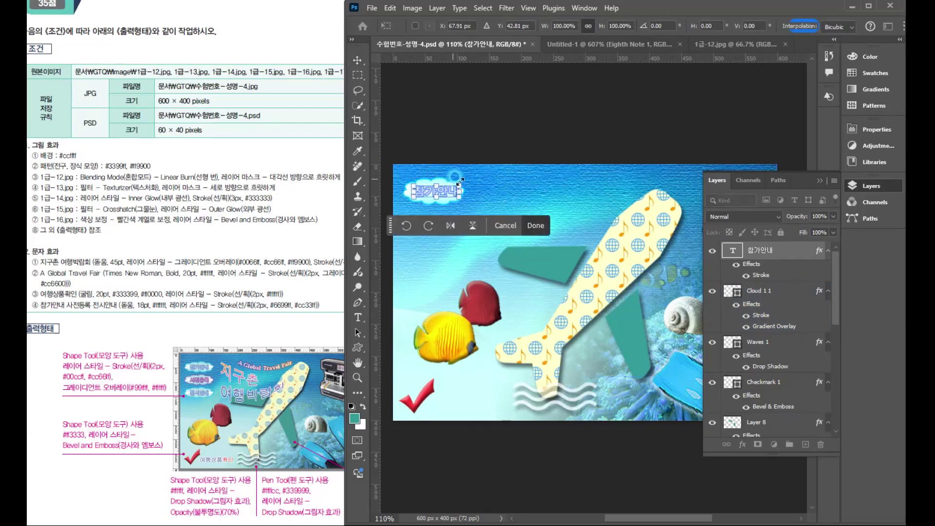
pyautogui.click(768, 292)
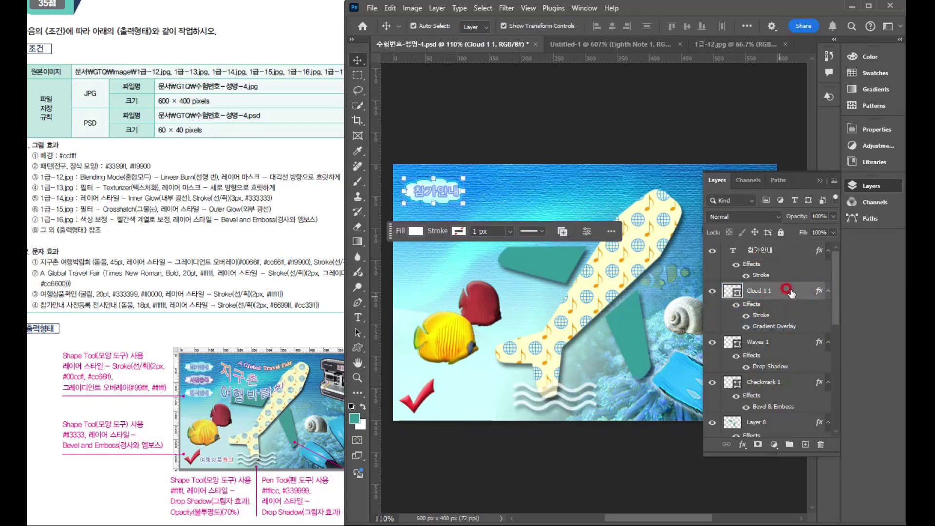
pyautogui.click(443, 191)
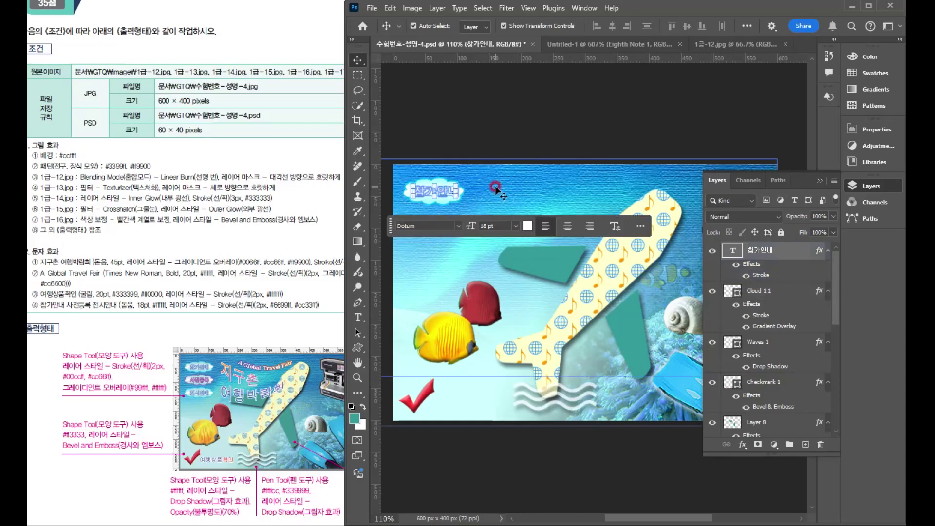
pyautogui.click(785, 291)
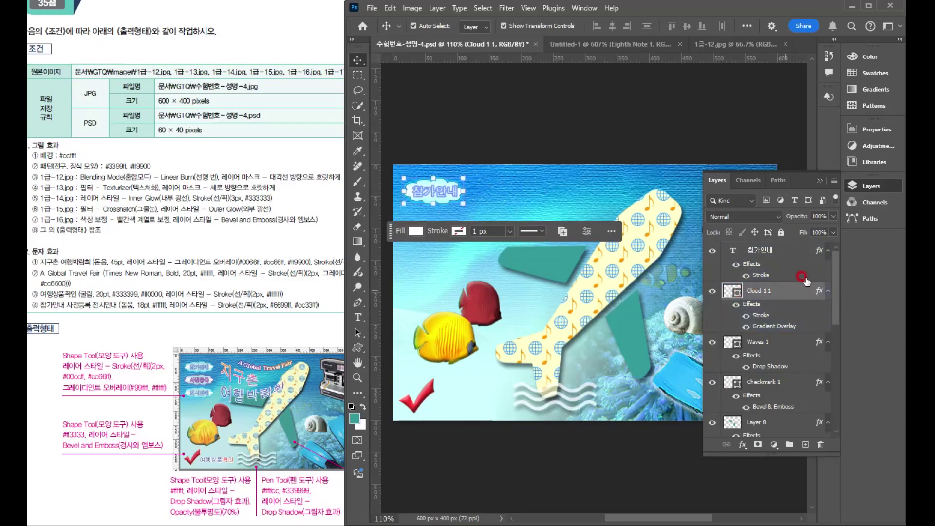
# Step: Duplicate the 참가안내 cloud button with its text twice, stacking the copies evenly below the original
pyautogui.keyDown('shift'); pyautogui.click(779, 250); pyautogui.keyUp('shift')
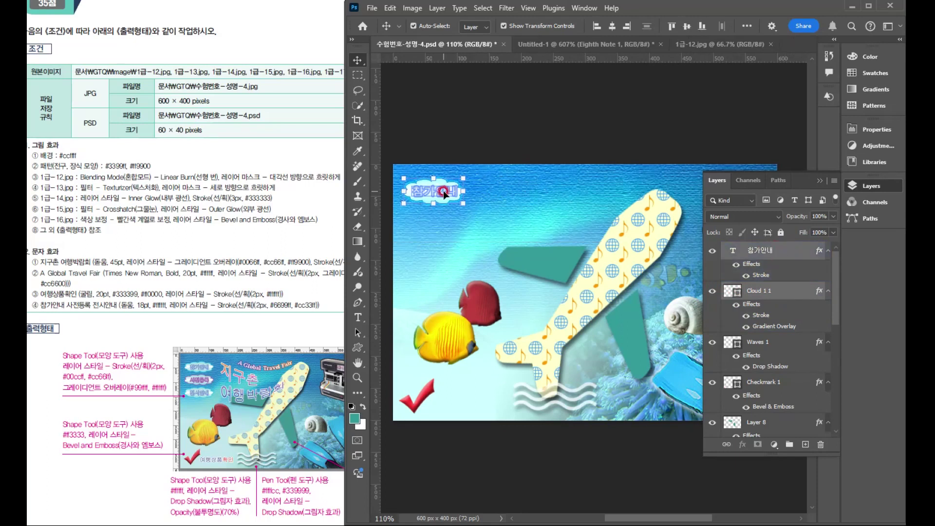
pyautogui.moveTo(443, 191); pyautogui.dragTo(443, 258)
pyautogui.click(583, 218)
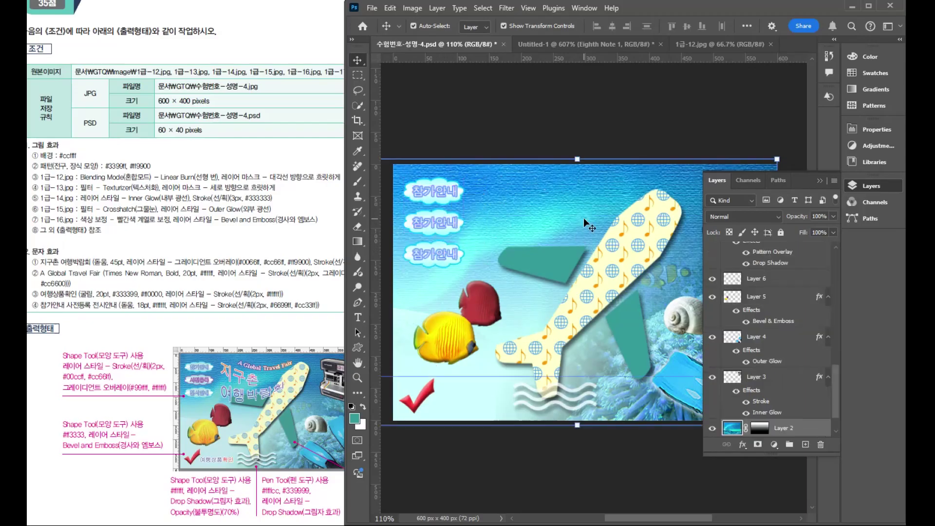
# Step: Replace the text on the middle cloud button with 사전등록
pyautogui.click(442, 223)
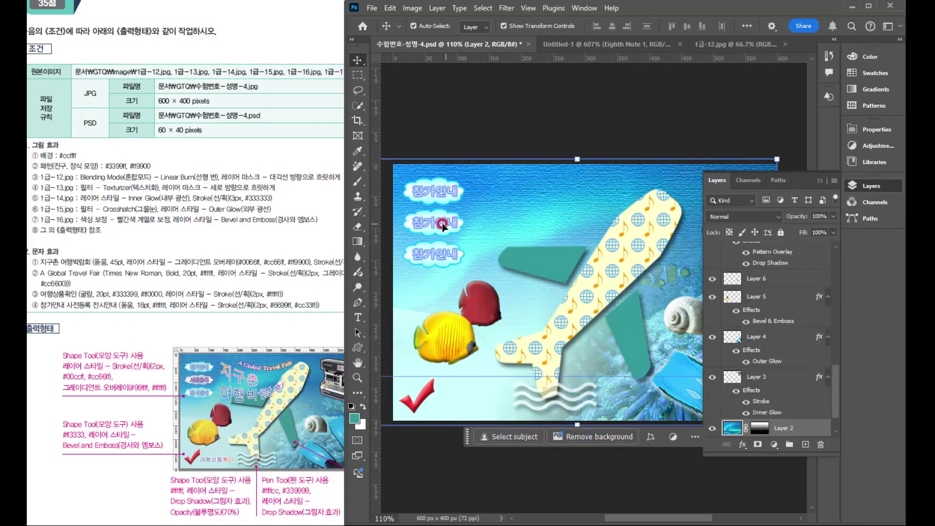
pyautogui.doubleClick(442, 225)
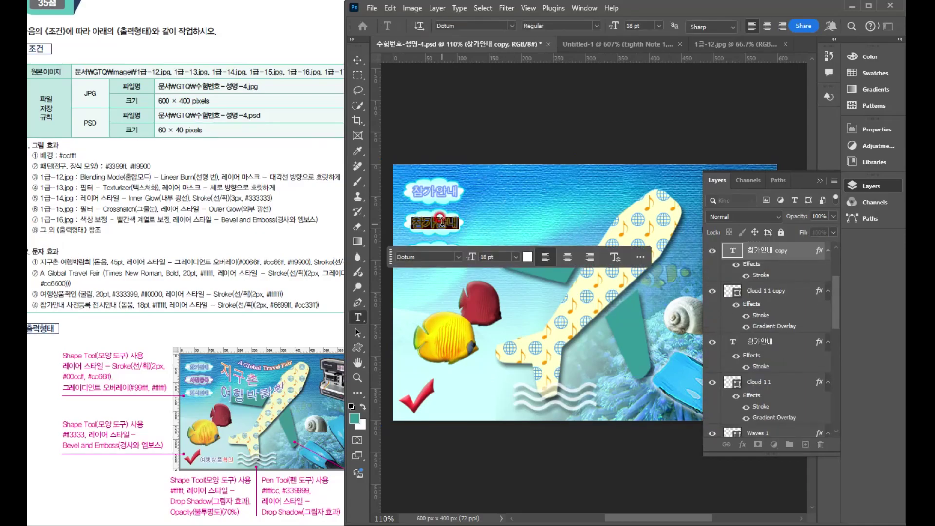
pyautogui.write('fk')
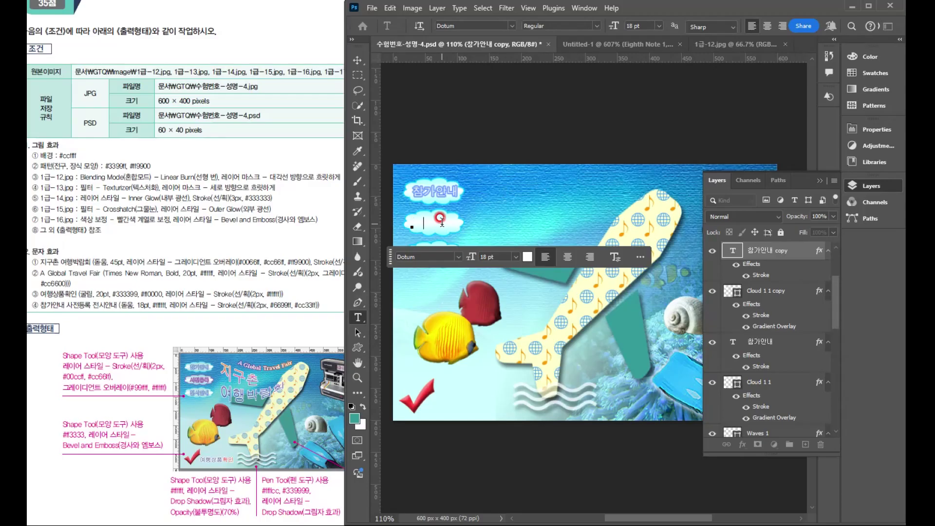
pyautogui.write('사전등록')
pyautogui.hotkey('ctrl', 'Return')
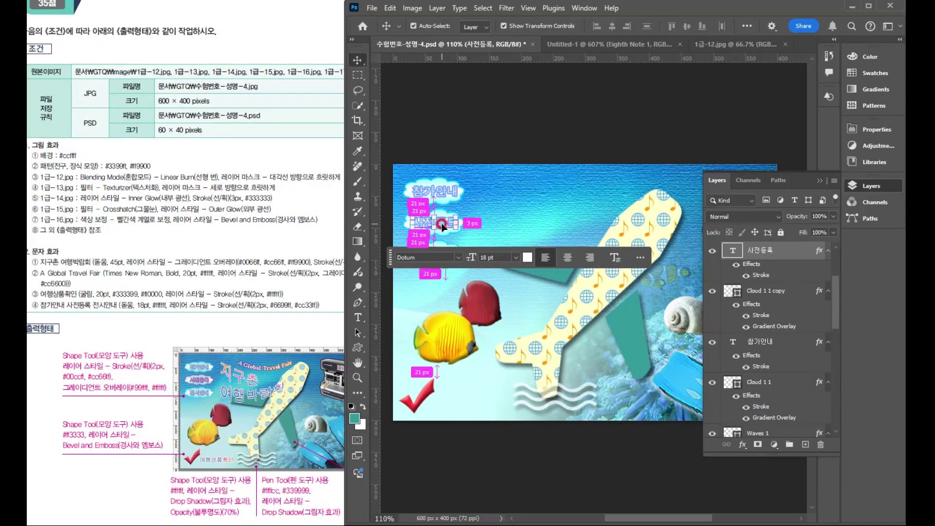
# Step: Replace the text on the lowest cloud button with 전시안내
pyautogui.click(465, 238)
pyautogui.doubleClick(446, 253)
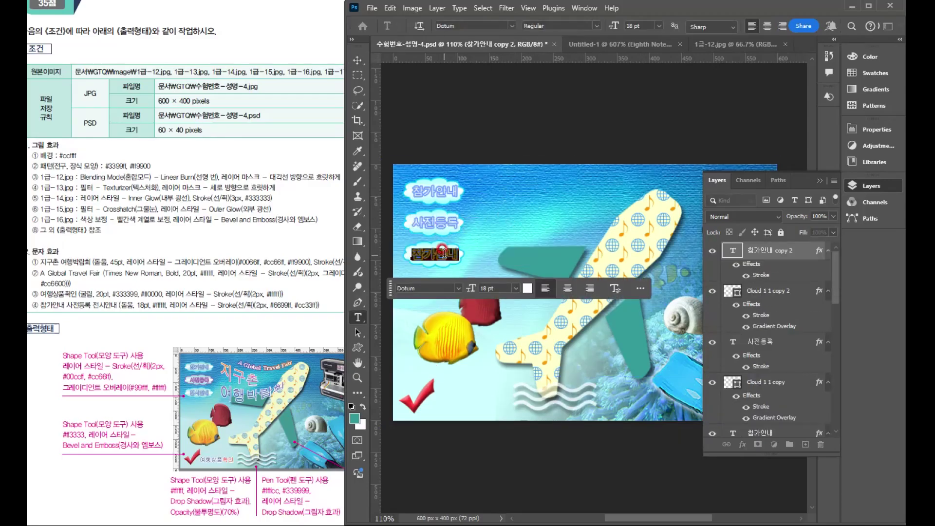
pyautogui.write('전시안내')
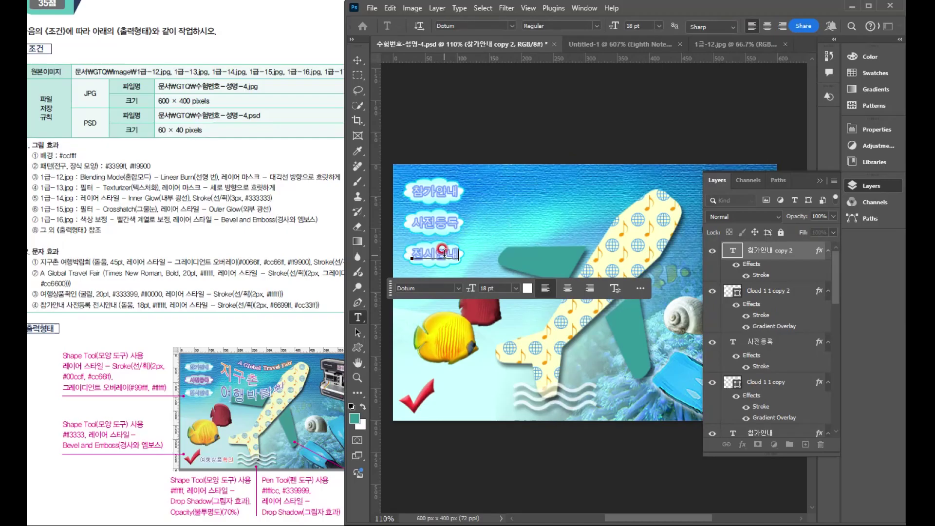
pyautogui.hotkey('ctrl', 'Return')
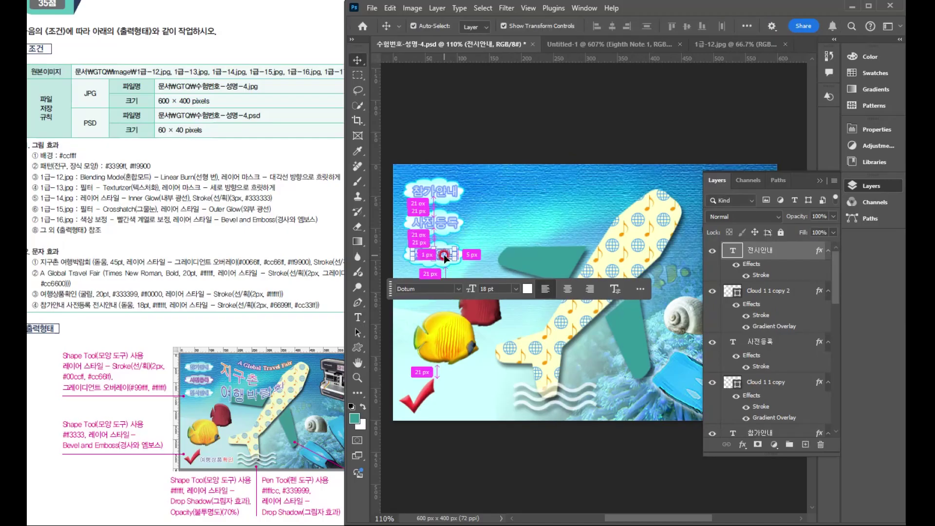
# Step: Change the Stroke color of the 사전등록 text layer to #cc33ff and accept the layer style
pyautogui.click(445, 228)
pyautogui.click(781, 366)
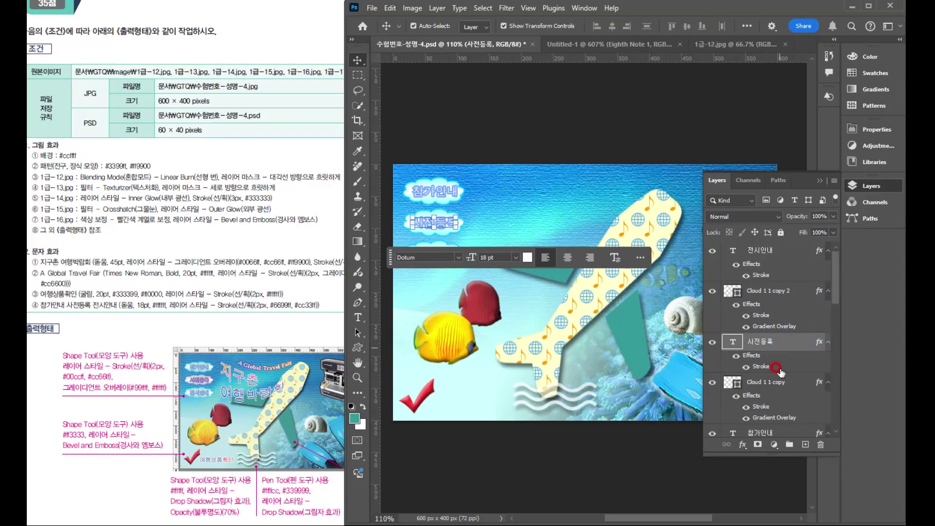
pyautogui.doubleClick(779, 366)
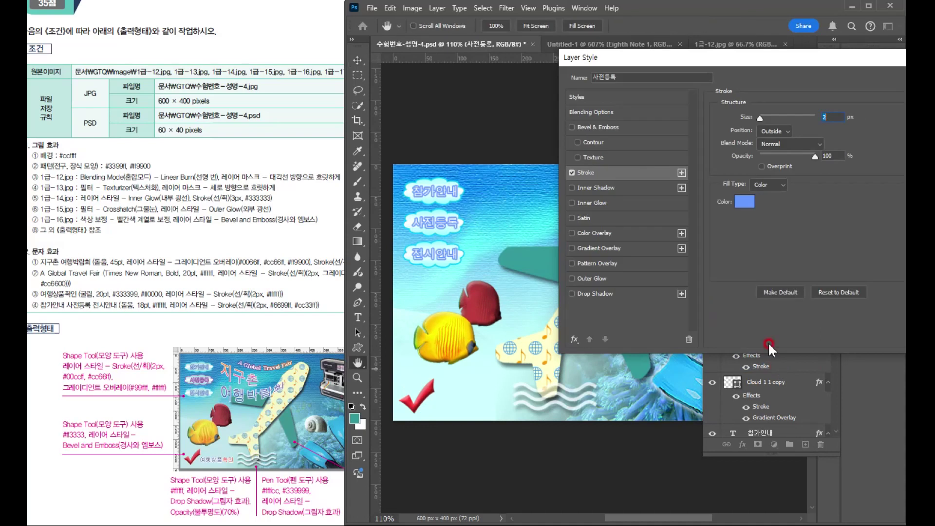
pyautogui.click(745, 200)
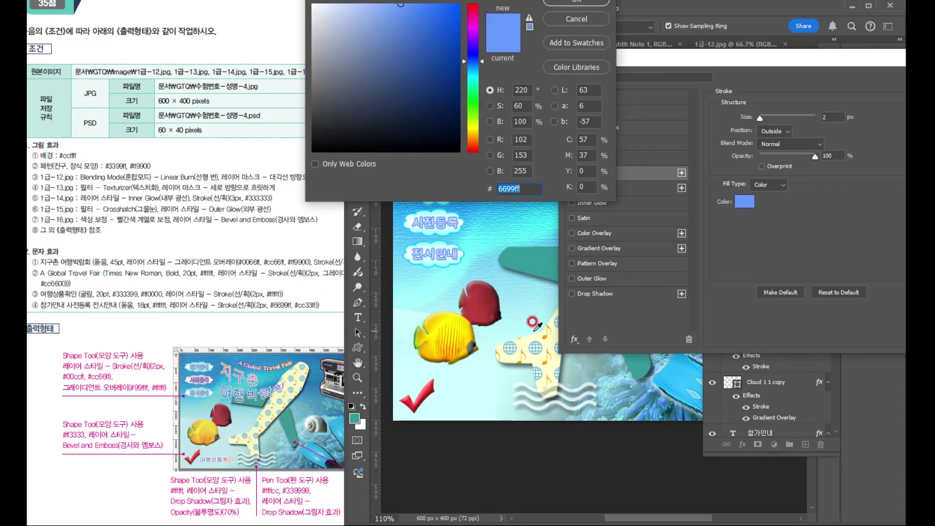
pyautogui.write('cc33ff')
pyautogui.press('Return')
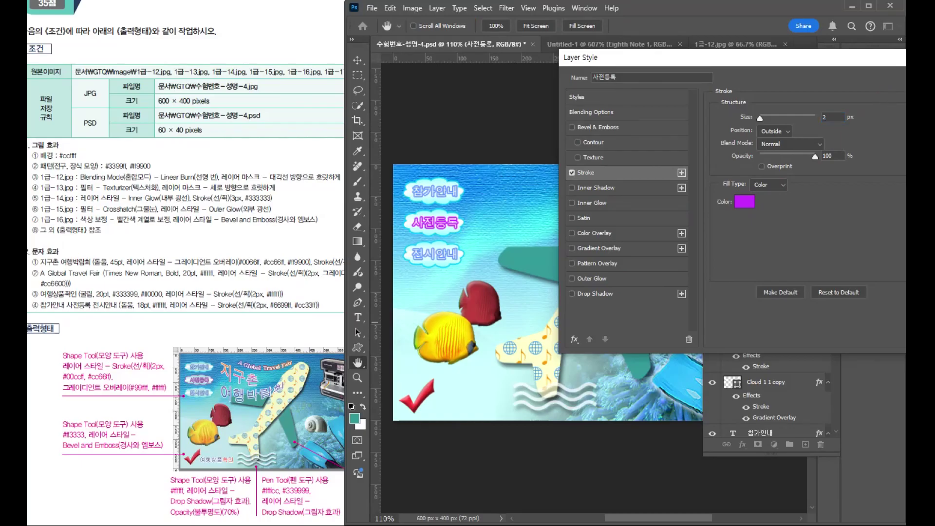
pyautogui.press('Return')
# Step: Change the Stroke color of the cloud shape behind 사전등록 to #cc66ff and accept the layer style
pyautogui.click(765, 381)
pyautogui.click(711, 385)
pyautogui.click(711, 385)
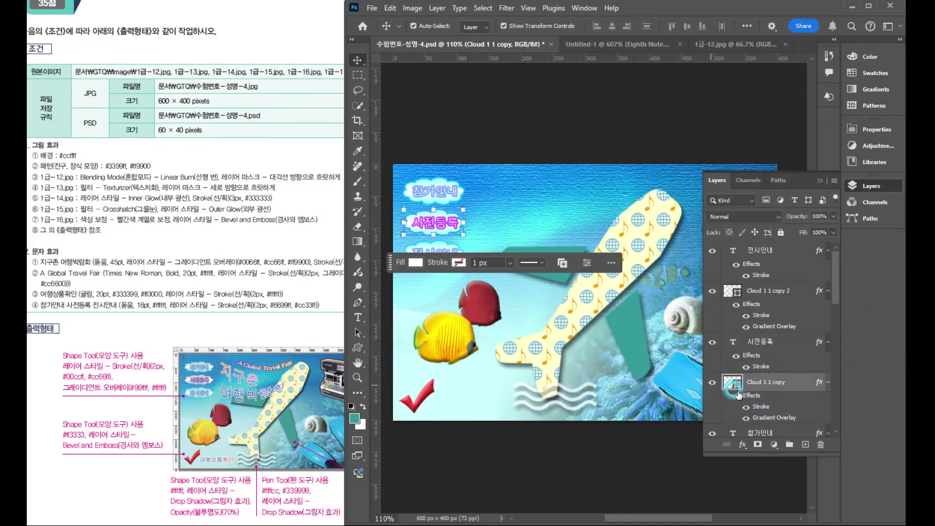
pyautogui.doubleClick(768, 407)
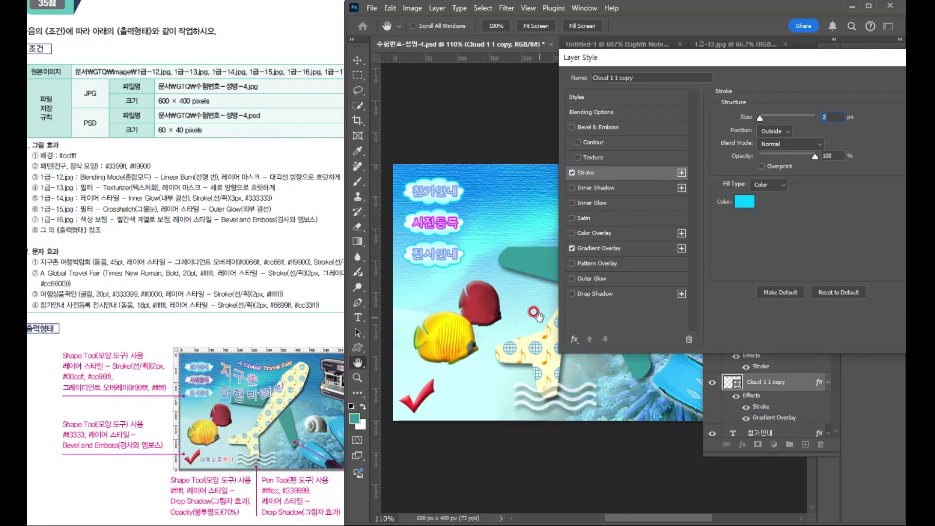
pyautogui.click(745, 201)
pyautogui.write('cc66ff')
pyautogui.press('Return')
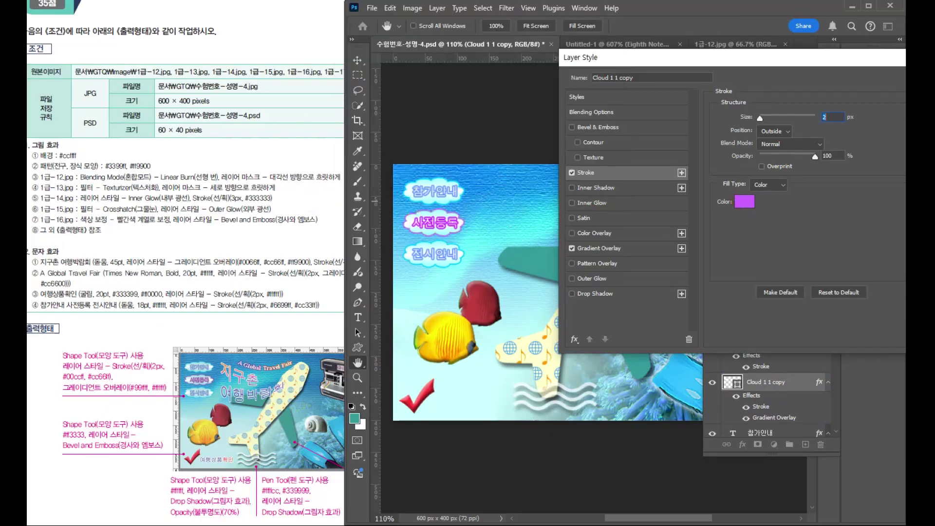
pyautogui.press('Return')
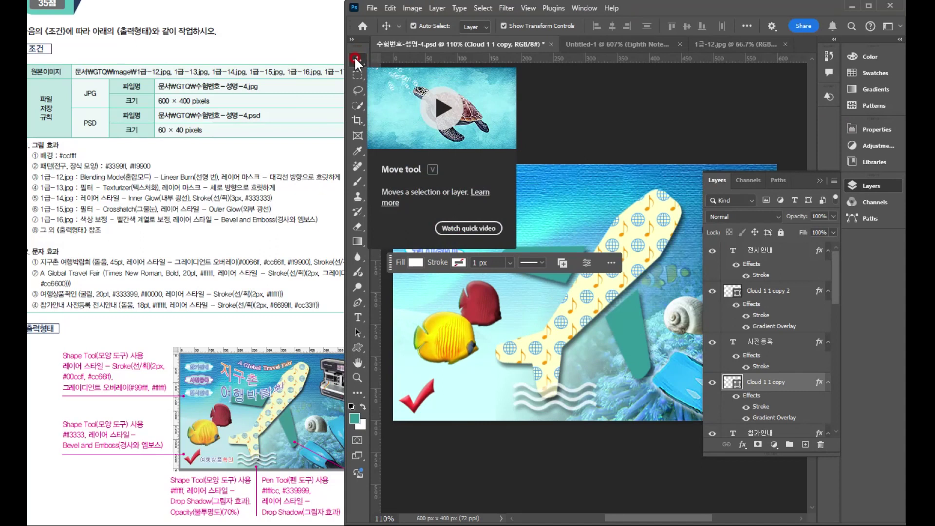
# Step: Add a two-line horizontal text reading 지구촌 / 여행박람회 between the cloud buttons and the airplane's nose
pyautogui.click(535, 216)
pyautogui.click(358, 317)
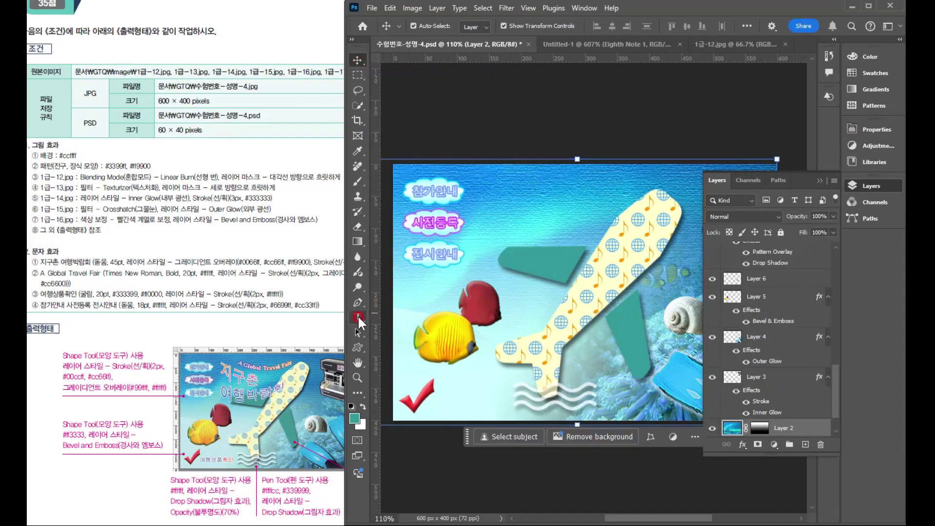
pyautogui.click(494, 201)
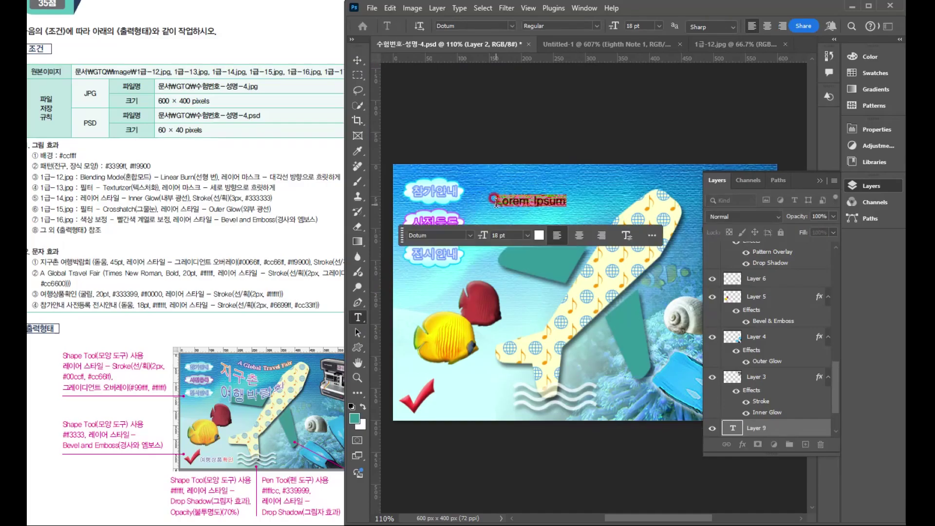
pyautogui.write('wlrn')
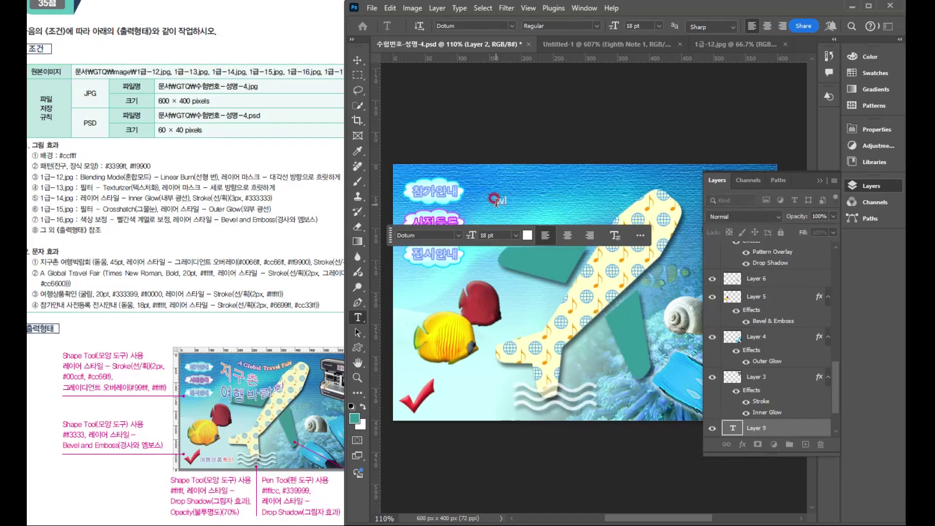
pyautogui.write('chs')
pyautogui.press('Return')
pyautogui.write('dugodqkrfka')
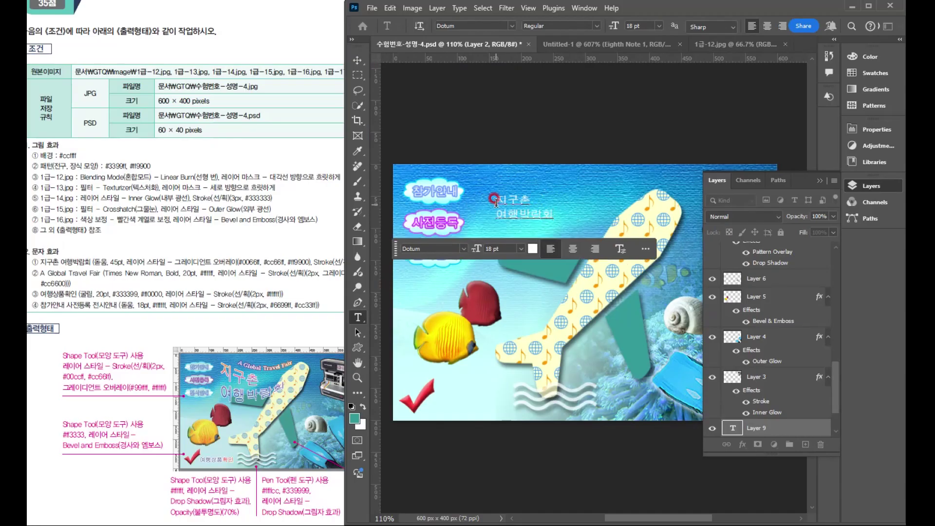
pyautogui.hotkey('ctrl', 'Return')
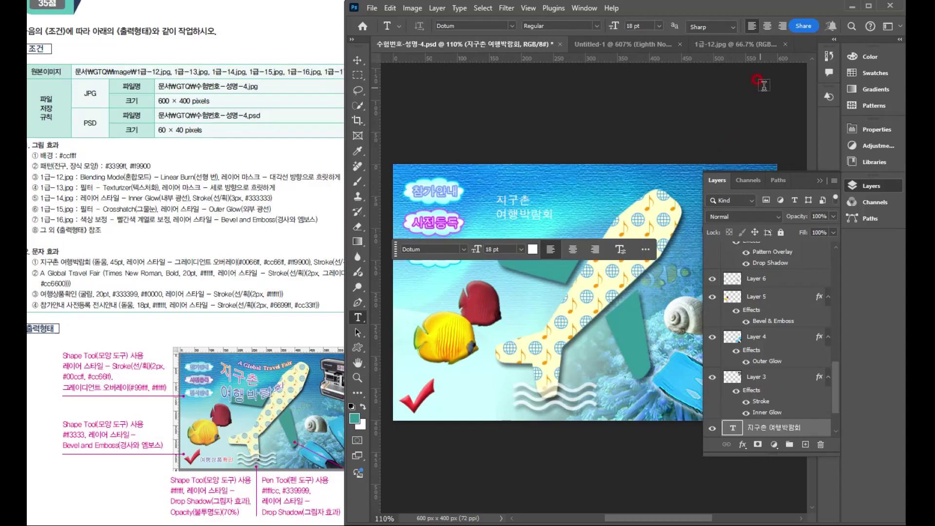
# Step: Set the font size of the 지구촌 여행박람회 text to 45 pt
pyautogui.click(869, 128)
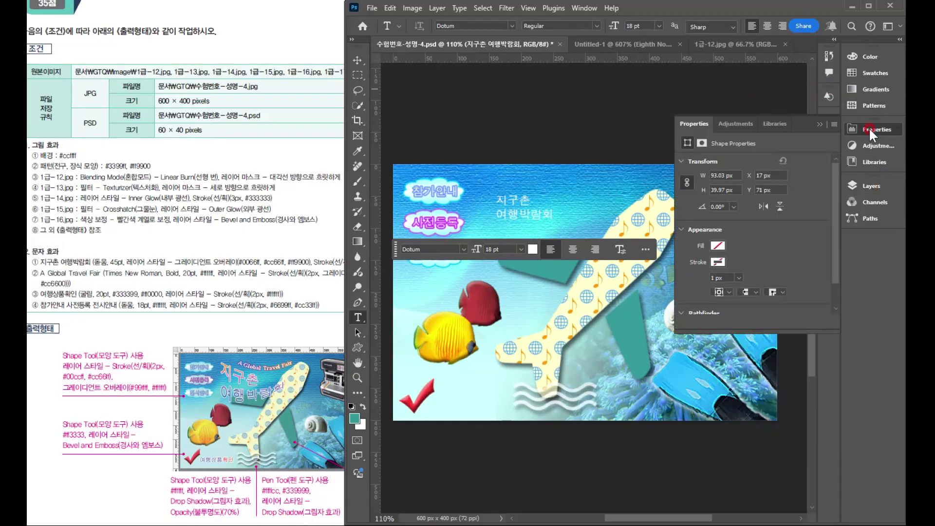
pyautogui.click(754, 154)
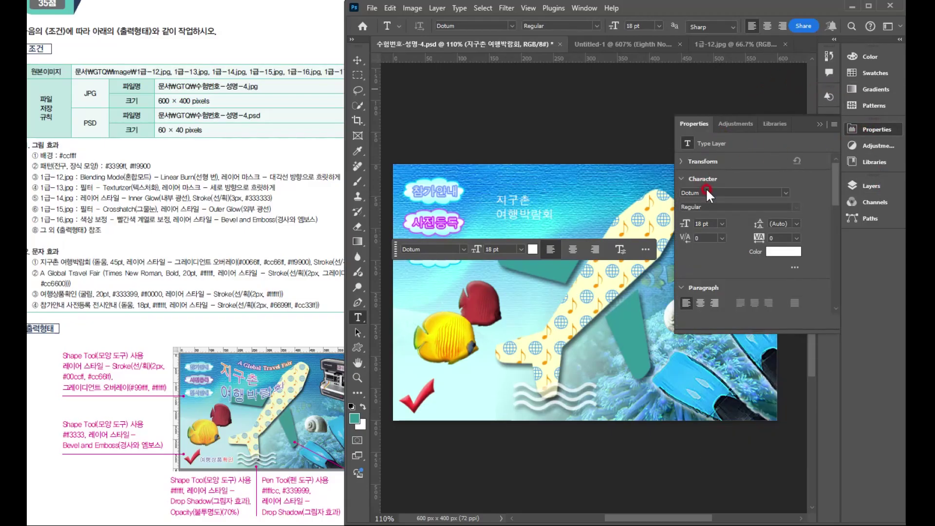
pyautogui.click(112, 286)
pyautogui.click(490, 215)
pyautogui.click(696, 223)
pyautogui.moveTo(713, 223); pyautogui.dragTo(669, 220)
pyautogui.click(751, 210)
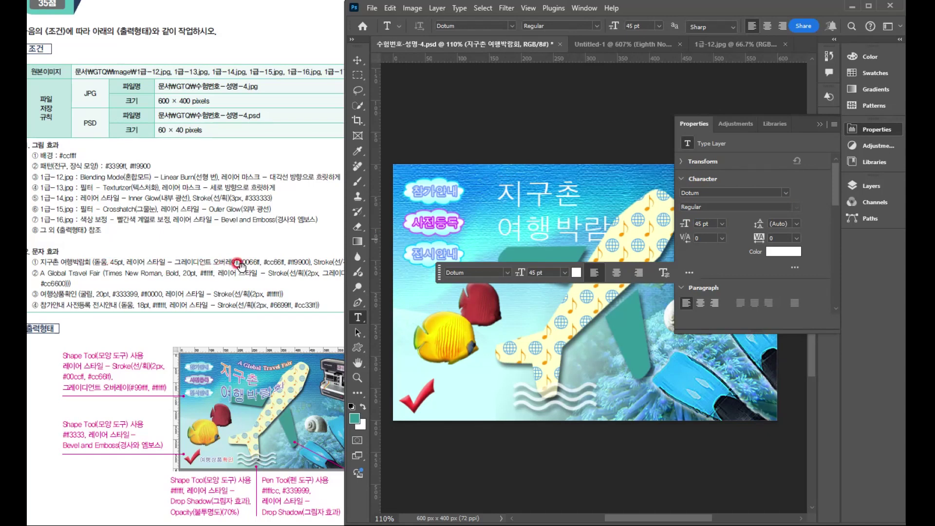
# Step: Add a Gradient Overlay to the 지구촌 여행박람회 text layer and set the gradient's start stop to #0066ff
pyautogui.click(879, 185)
pyautogui.click(745, 445)
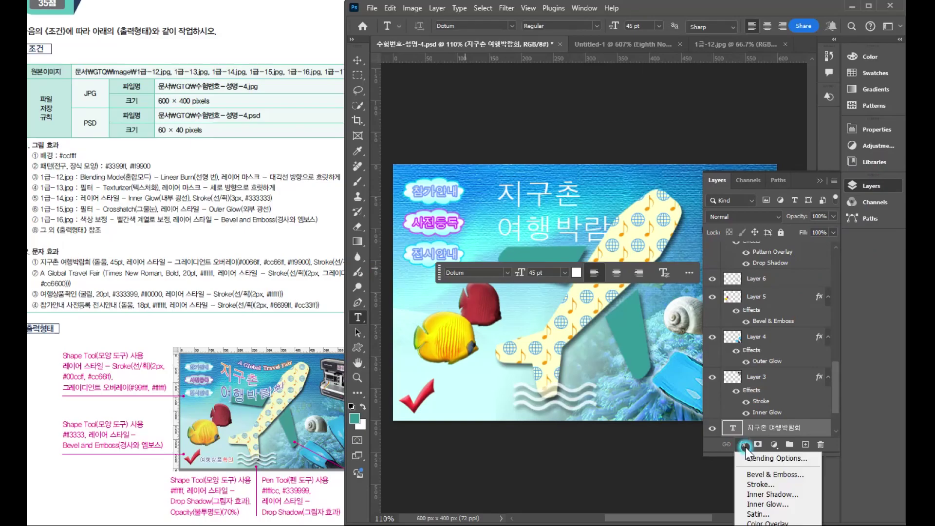
pyautogui.click(769, 522)
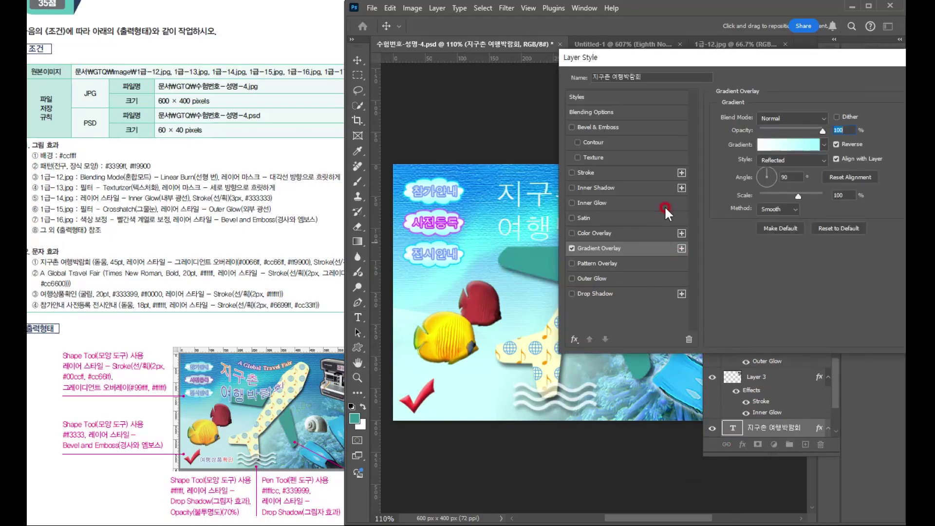
pyautogui.click(775, 145)
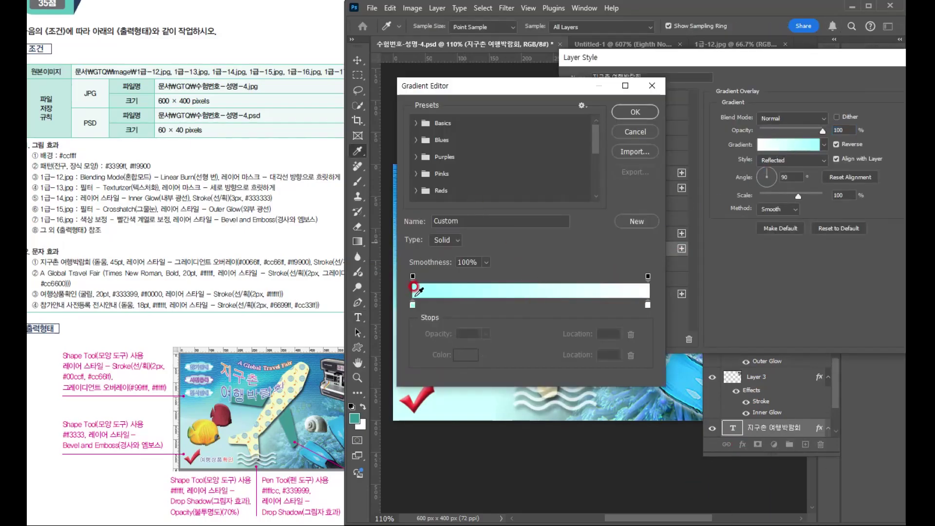
pyautogui.doubleClick(412, 305)
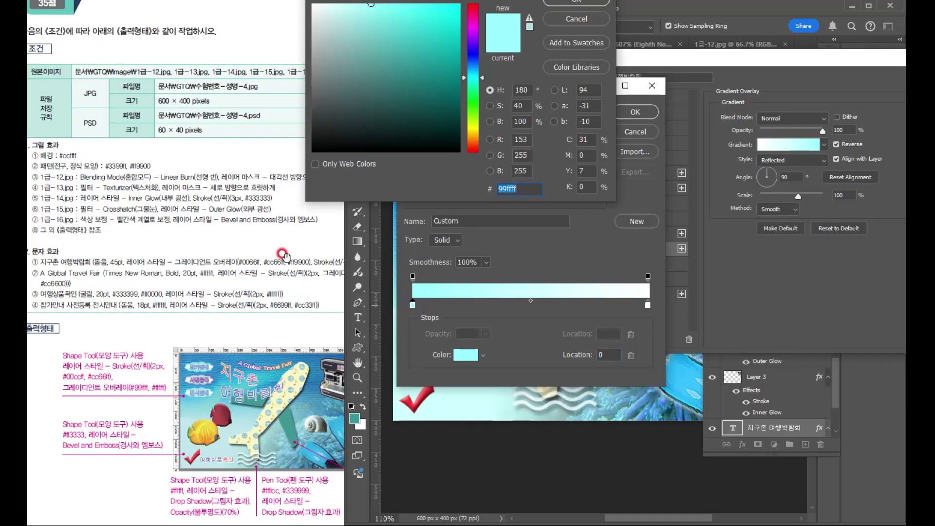
pyautogui.press('BackSpace')
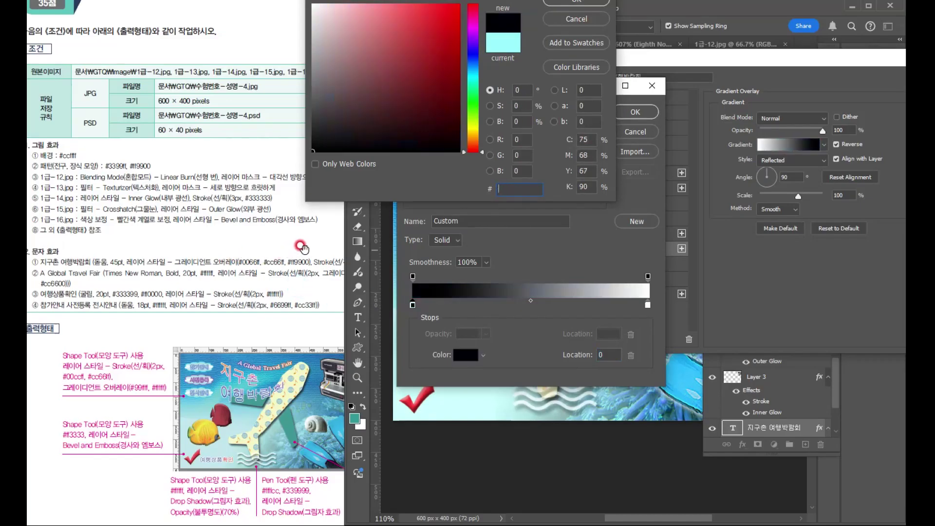
pyautogui.write('0066ff')
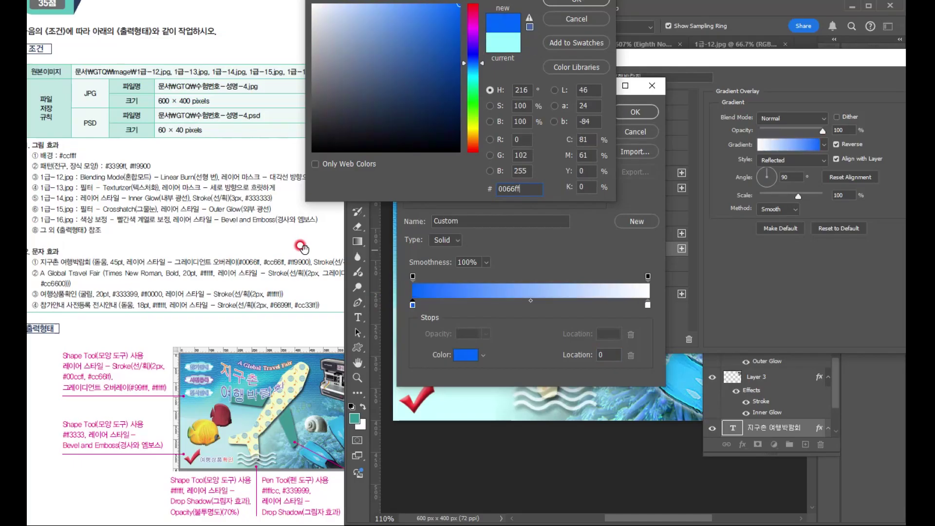
pyautogui.press('Return')
# Step: Add a #cc66ff color stop at 46% of the gradient and set its end stop to #ff9900
pyautogui.click(520, 305)
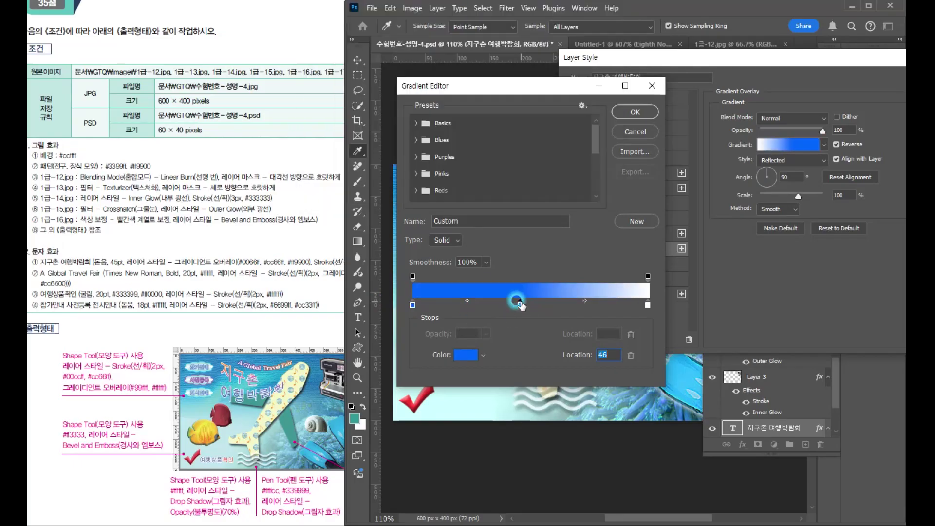
pyautogui.doubleClick(520, 305)
pyautogui.write('cc66ff')
pyautogui.press('Return')
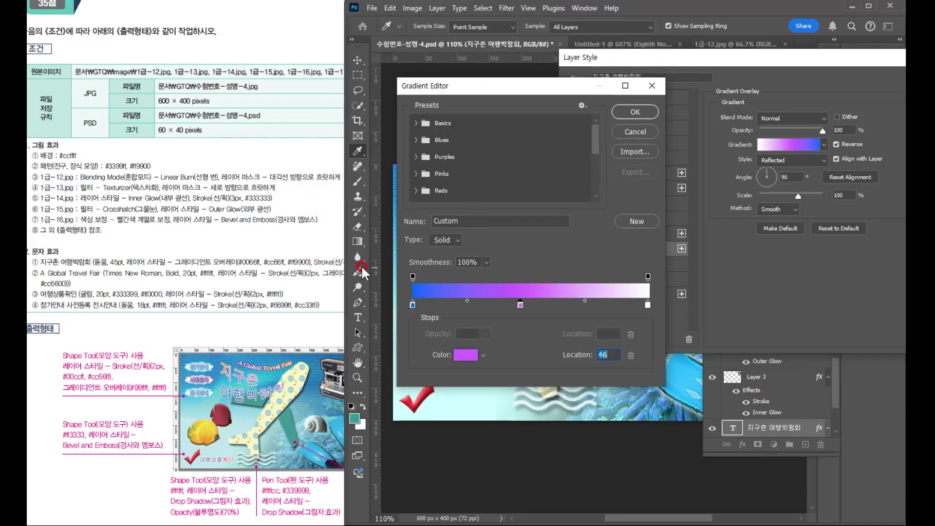
pyautogui.doubleClick(648, 305)
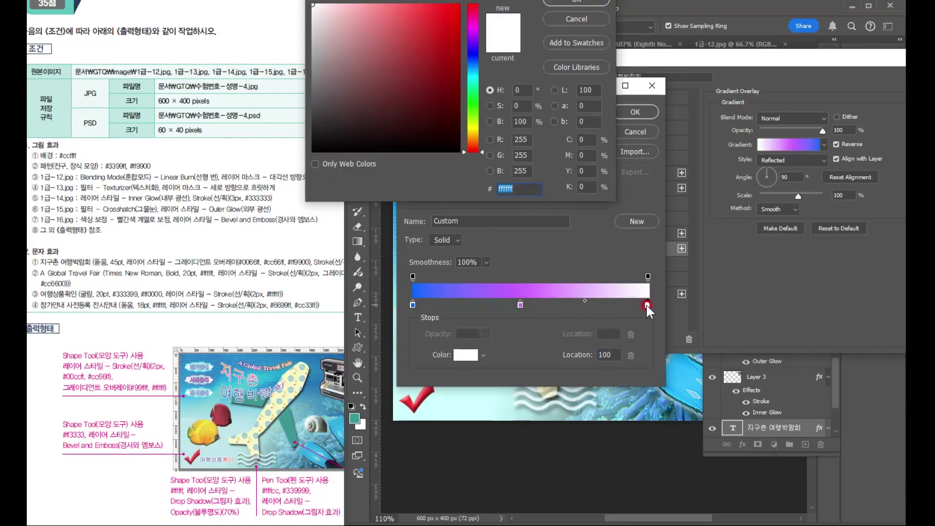
pyautogui.write('ff9900')
pyautogui.press('Return')
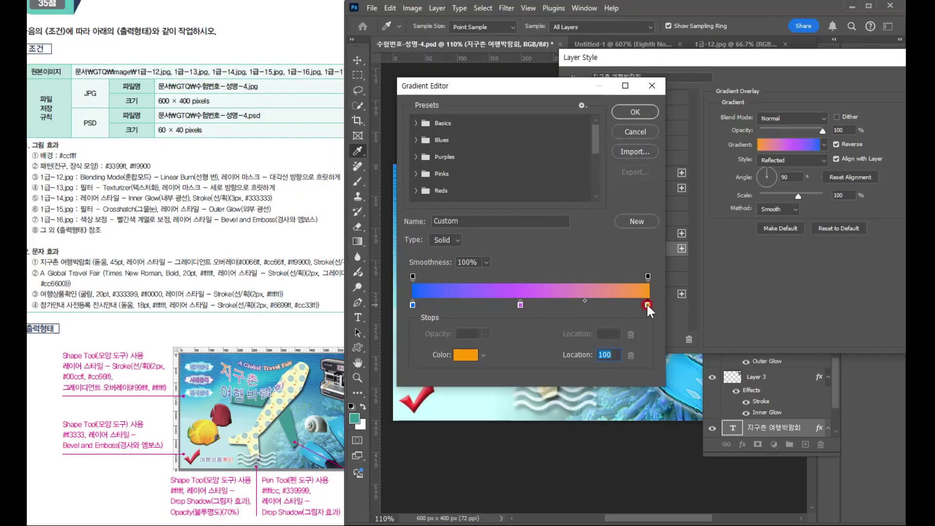
# Step: Confirm the edited gradient and set the title's Gradient Overlay to the Linear style with Reverse turned off
pyautogui.click(637, 111)
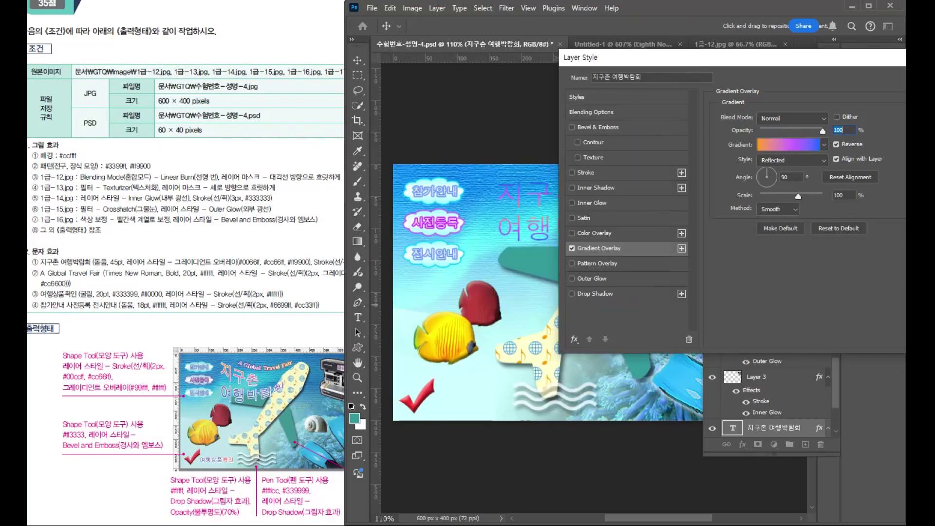
pyautogui.click(782, 159)
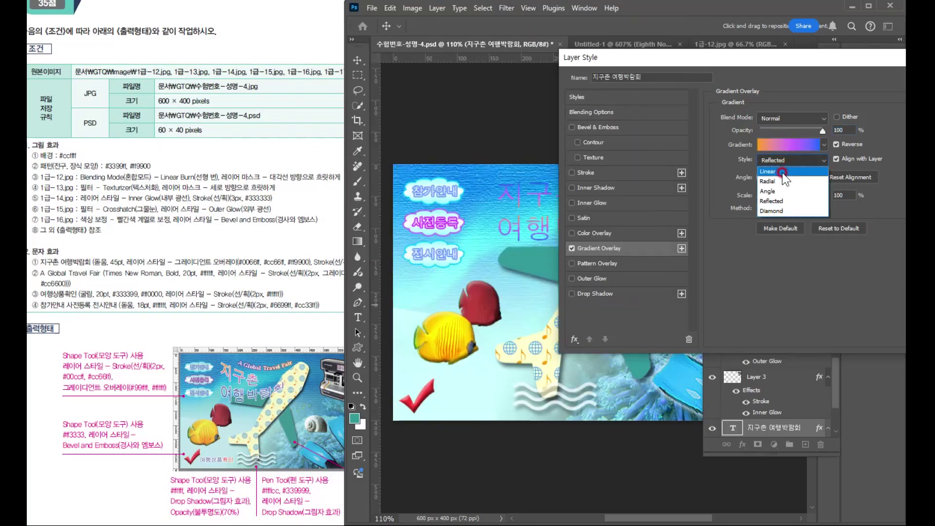
pyautogui.click(782, 172)
pyautogui.moveTo(640, 60); pyautogui.dragTo(676, 82)
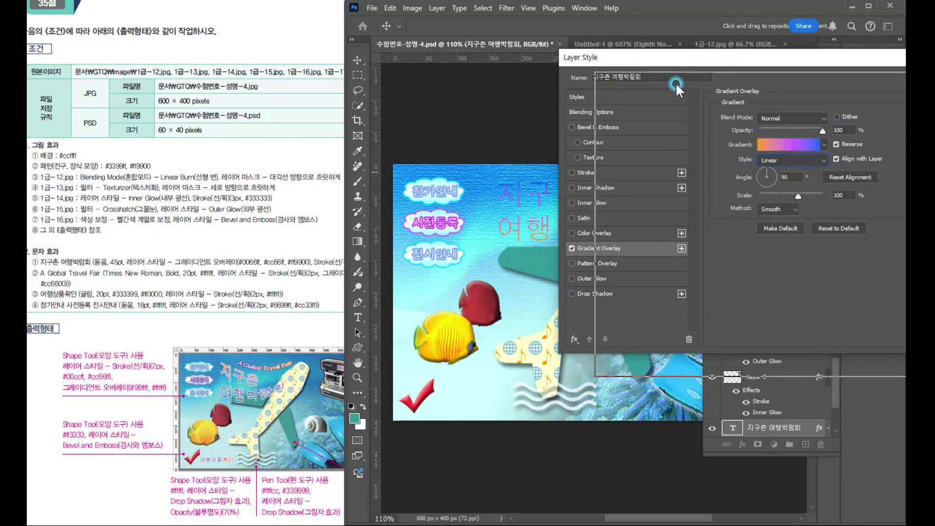
pyautogui.moveTo(676, 83); pyautogui.dragTo(734, 81)
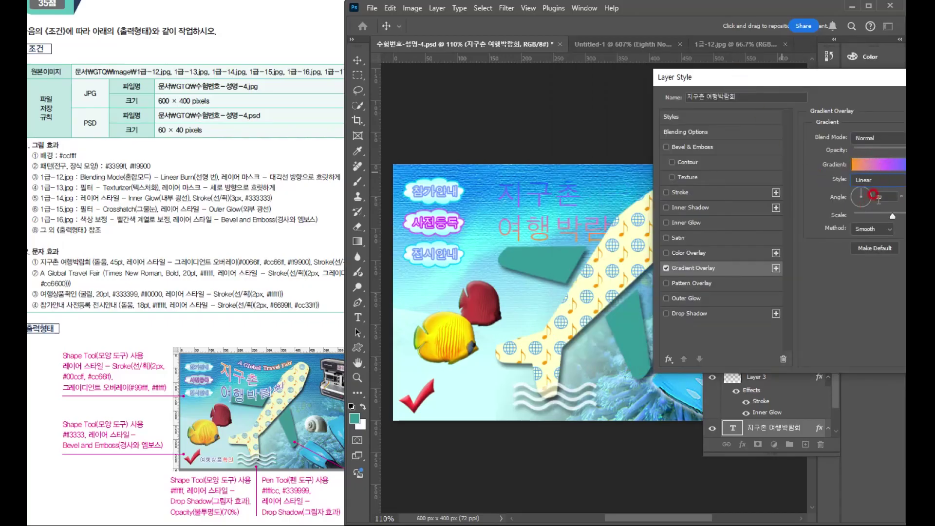
pyautogui.click(925, 164)
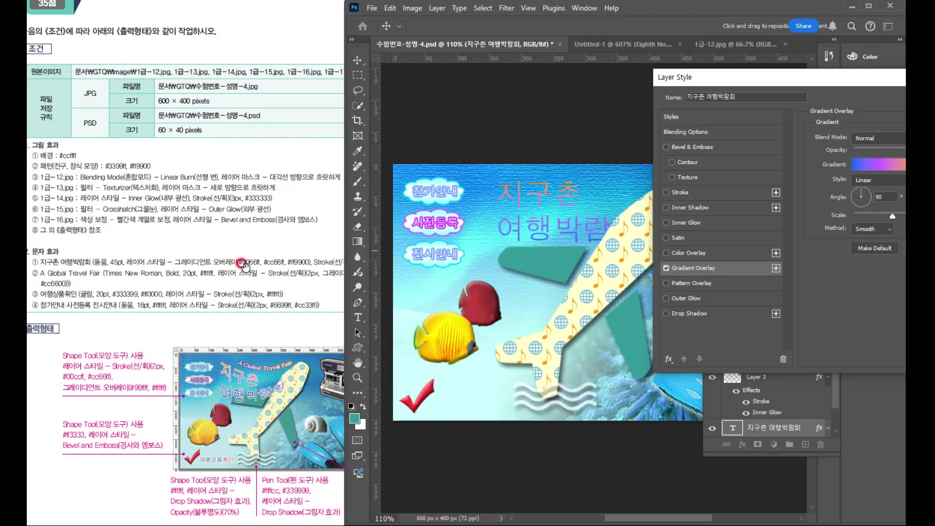
# Step: Add a 2 px outside Stroke in #ffffff to the 지구촌 여행박람회 text and apply the layer style
pyautogui.click(328, 247)
pyautogui.click(749, 81)
pyautogui.click(705, 195)
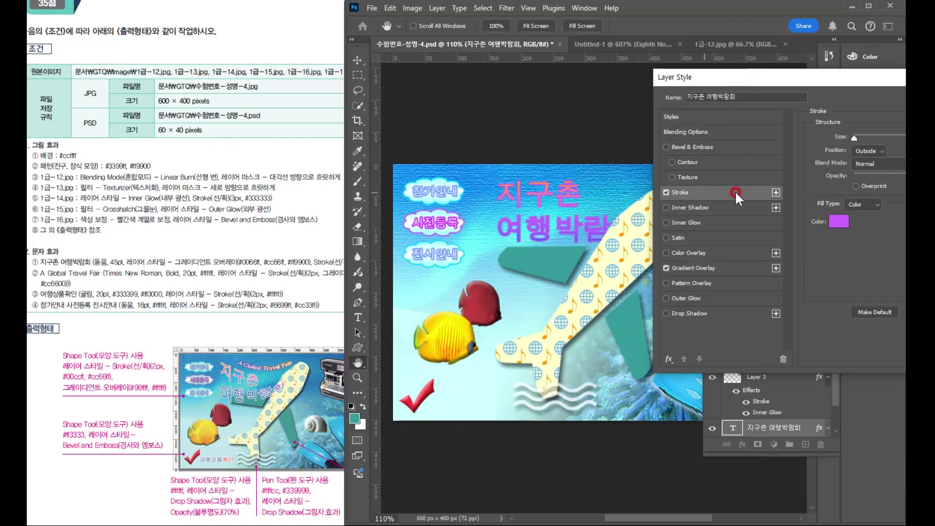
pyautogui.moveTo(862, 83); pyautogui.dragTo(770, 84)
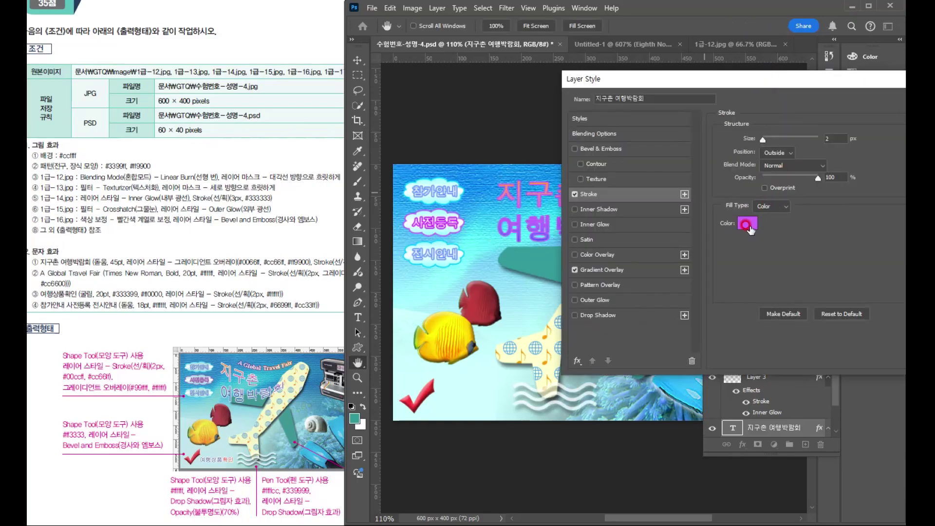
pyautogui.click(747, 223)
pyautogui.write('ffffff')
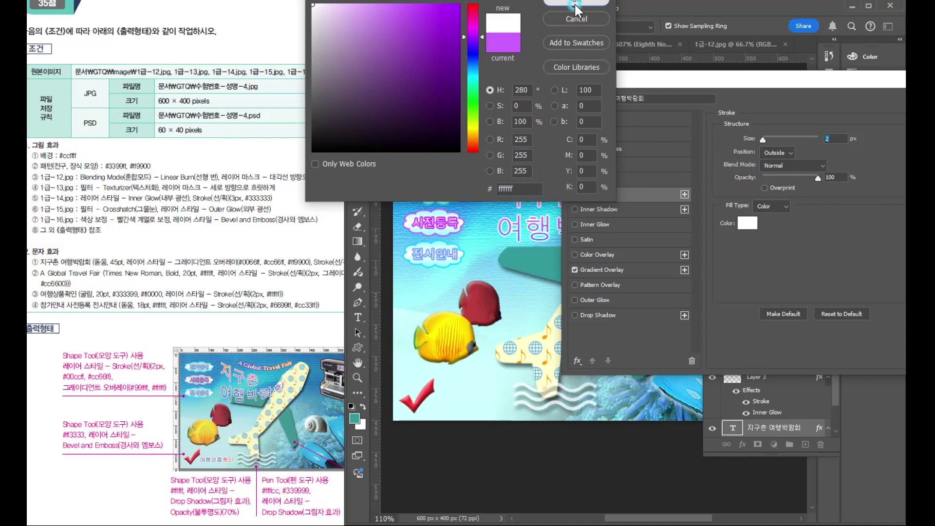
pyautogui.click(576, 4)
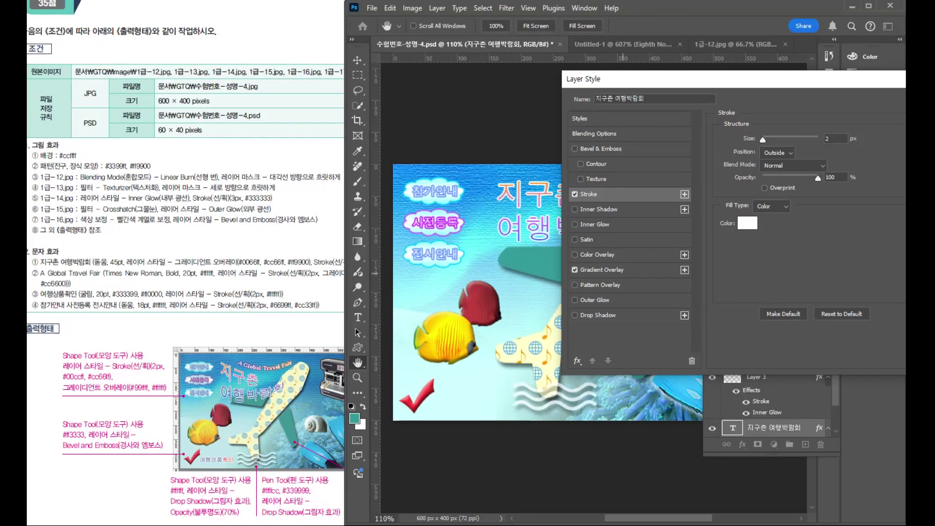
pyautogui.click(928, 100)
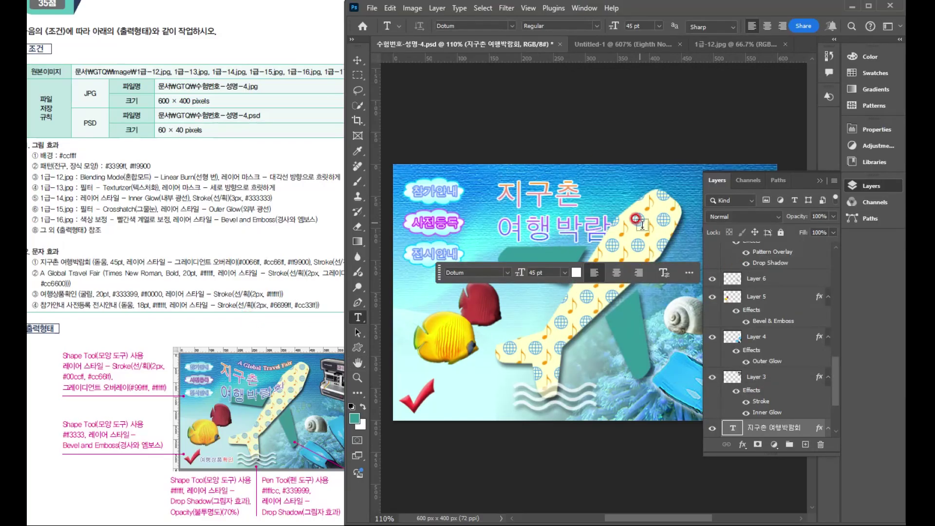
# Step: Bring the 지구촌 여행박람회 layer to the top of the stack and warp it with Arch, bend -31 and horizontal distortion -52
pyautogui.moveTo(789, 431); pyautogui.dragTo(782, 244)
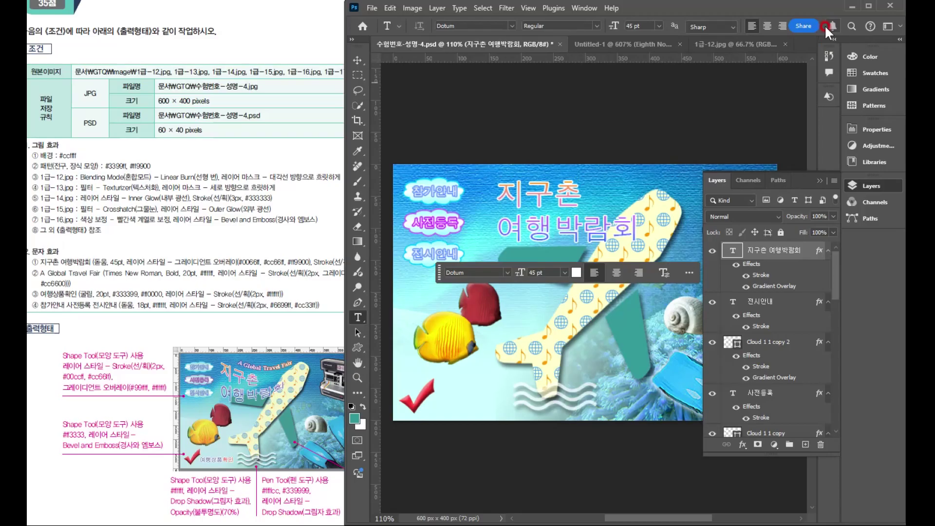
pyautogui.click(459, 8)
pyautogui.click(482, 151)
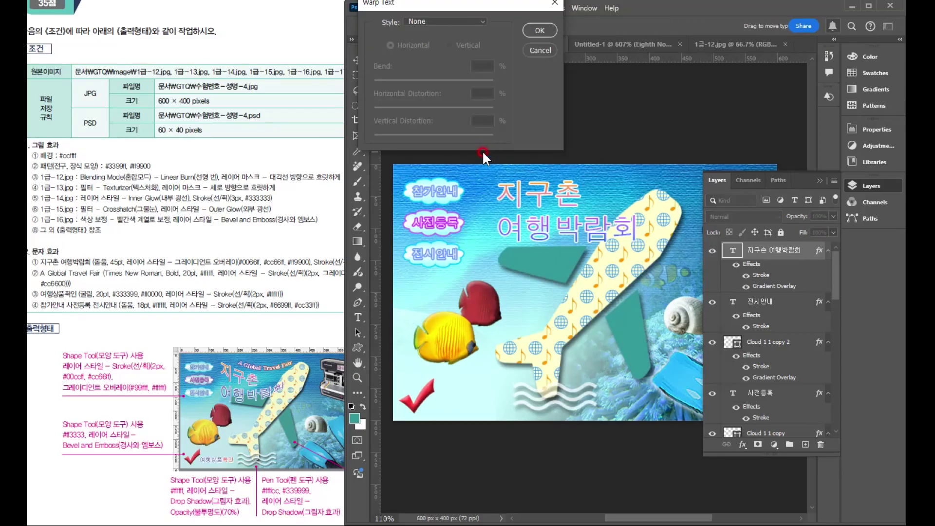
pyautogui.click(426, 21)
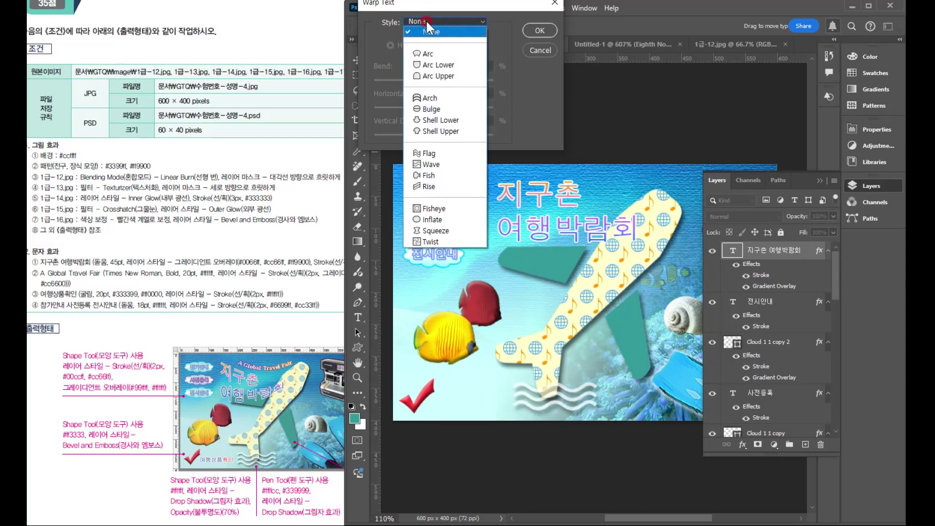
pyautogui.click(428, 98)
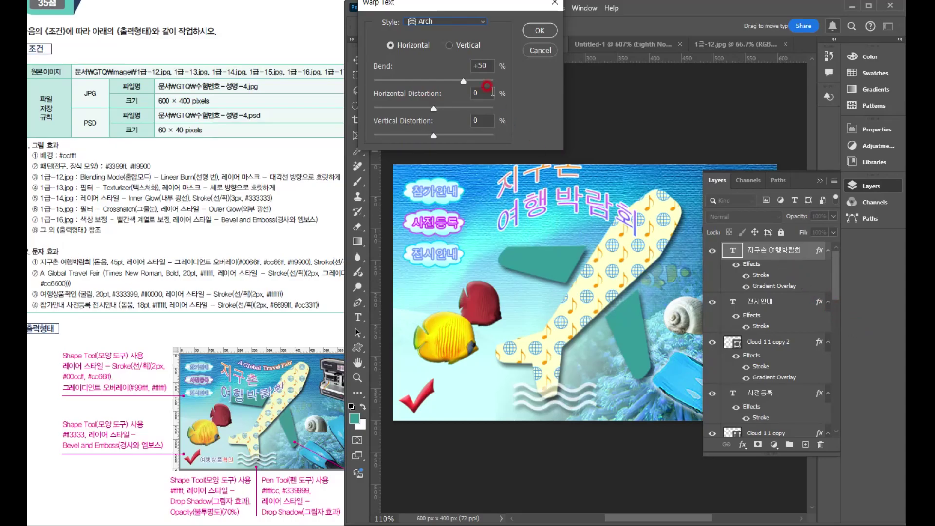
pyautogui.moveTo(463, 81); pyautogui.dragTo(417, 83)
pyautogui.moveTo(416, 84); pyautogui.dragTo(414, 84)
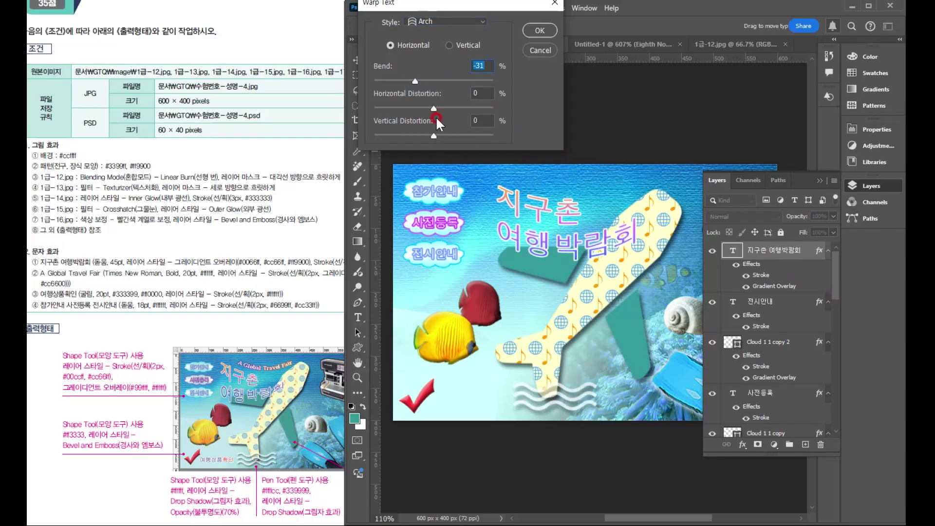
pyautogui.moveTo(434, 110); pyautogui.dragTo(402, 111)
pyautogui.click(538, 41)
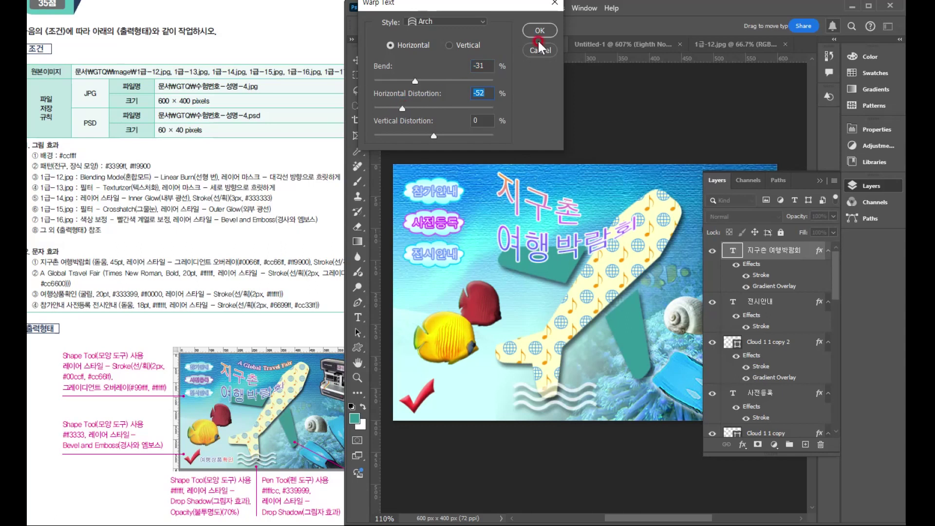
# Step: Move the warped title text about 20 px left and 15 px down, closer to the cloud buttons
pyautogui.click(358, 59)
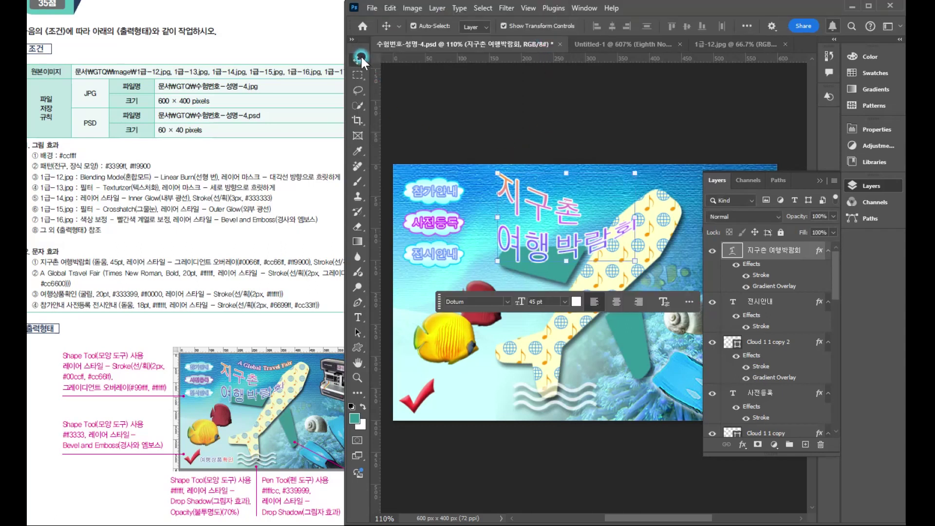
pyautogui.moveTo(542, 214)
pyautogui.mouseDown()
pyautogui.moveTo(472, 202)
pyautogui.moveTo(525, 216)
pyautogui.mouseUp()
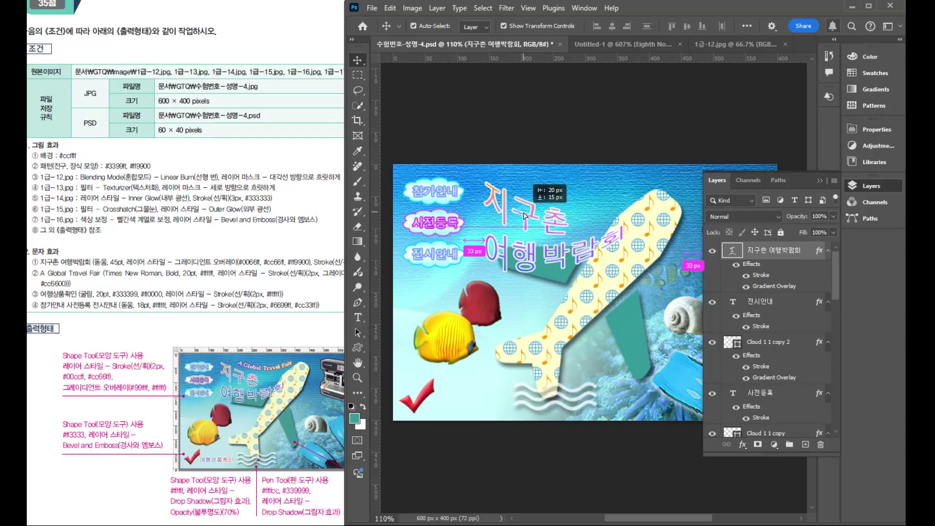
pyautogui.moveTo(525, 216); pyautogui.dragTo(525, 215)
# Step: Add a horizontal text reading A Global Travel Fait above the 지구촌 여행박람회 title
pyautogui.press('t')
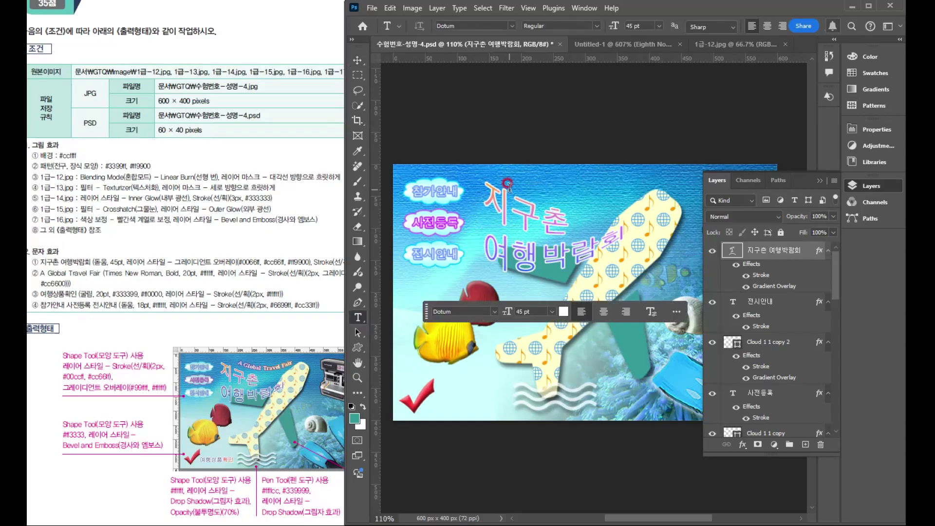
pyautogui.click(527, 177)
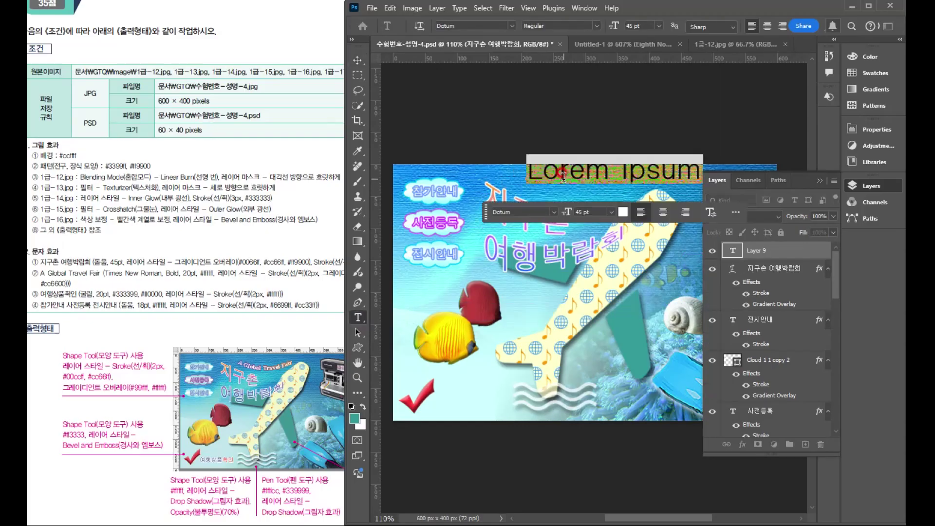
pyautogui.write('A Global Travel Fair')
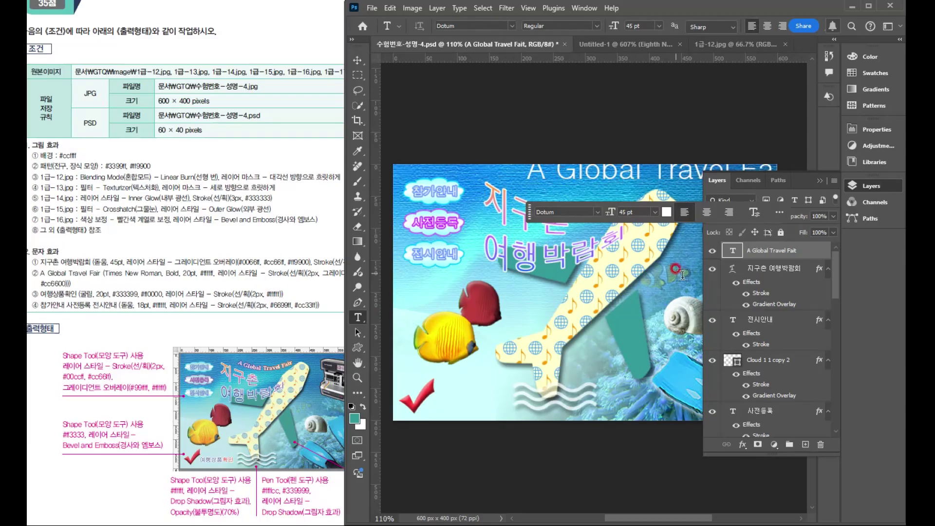
# Step: Format the A Global Travel Fait text as Times New Roman Bold, 20 pt, with colour #ffffff
pyautogui.click(867, 130)
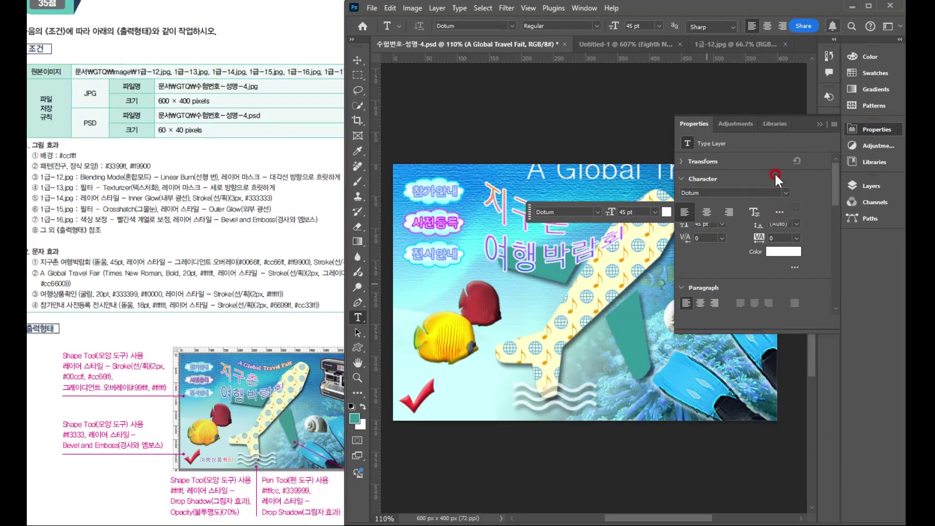
pyautogui.click(785, 193)
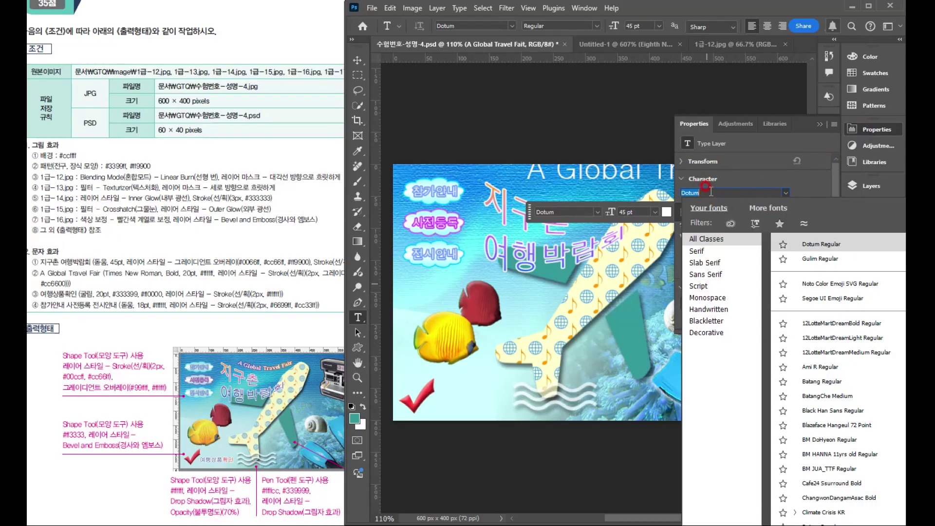
pyautogui.write('time')
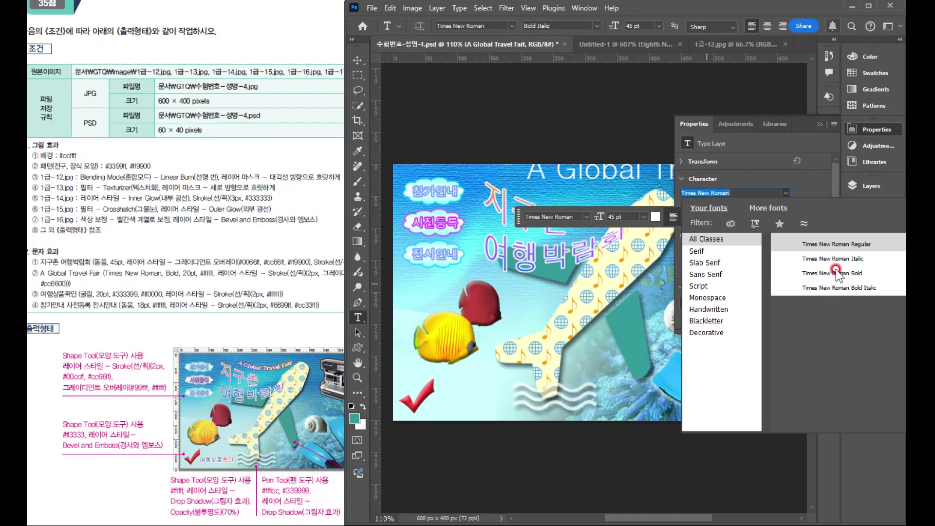
pyautogui.click(854, 273)
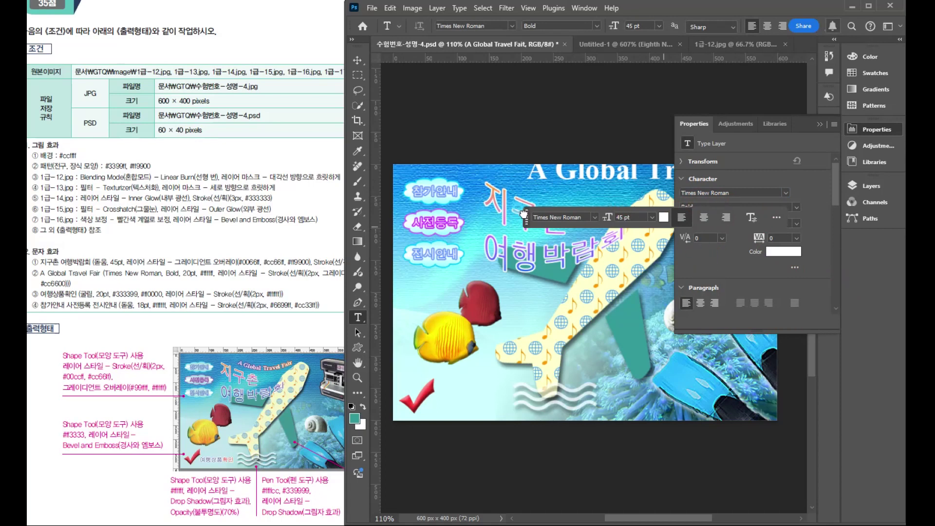
pyautogui.moveTo(526, 218); pyautogui.dragTo(494, 320)
pyautogui.click(711, 223)
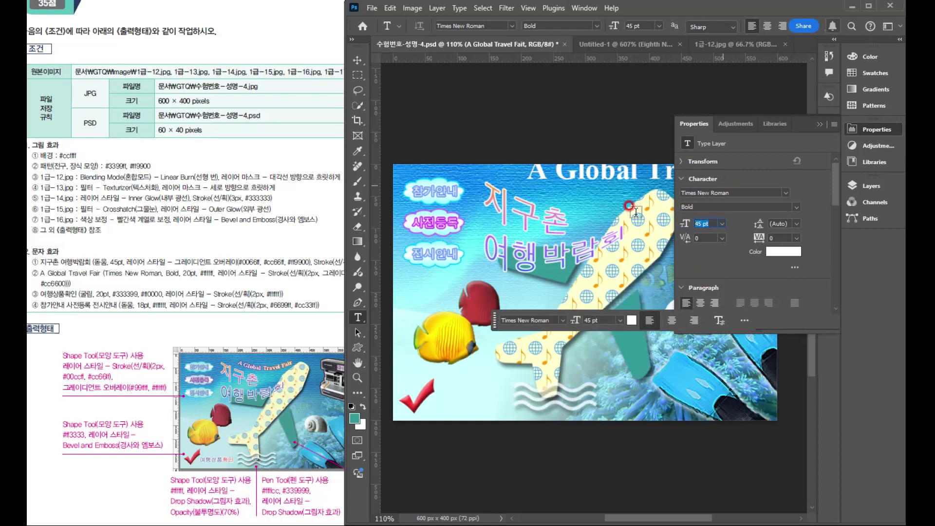
pyautogui.write('20')
pyautogui.press('Return')
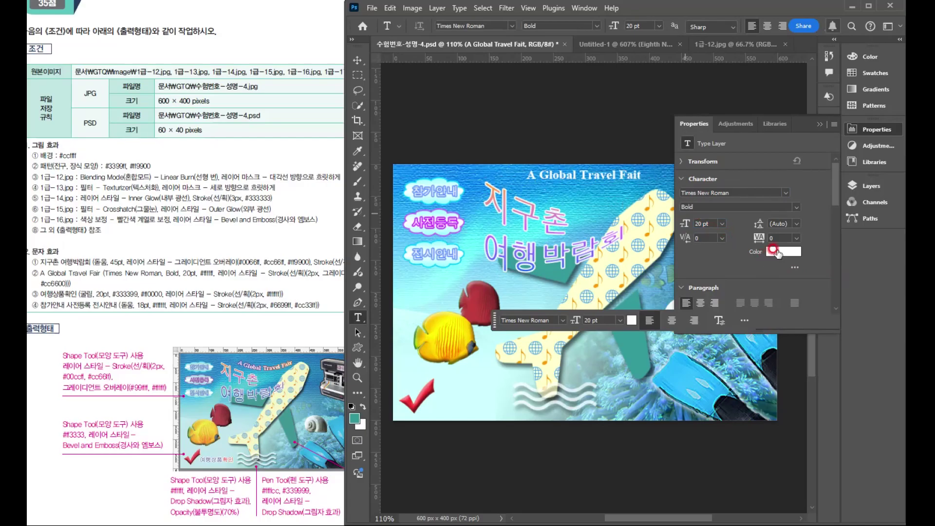
pyautogui.click(757, 256)
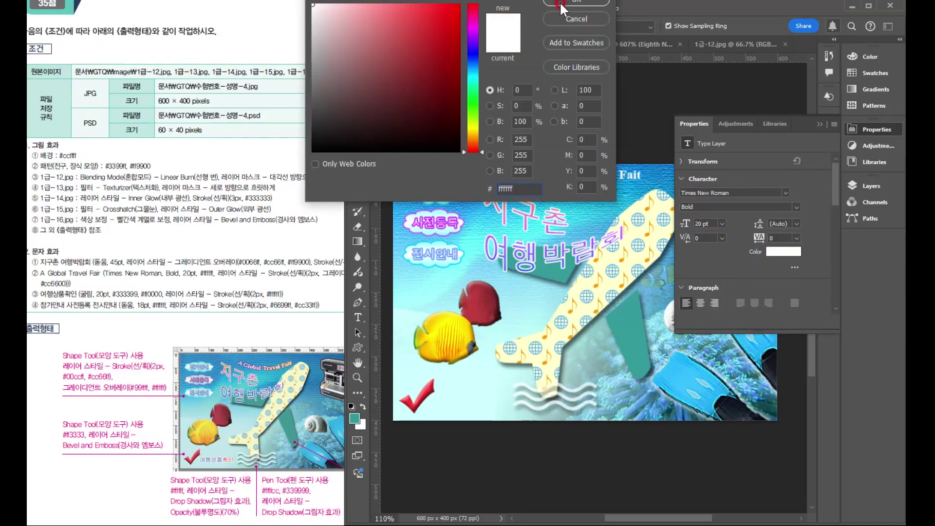
pyautogui.click(565, 4)
pyautogui.click(815, 121)
pyautogui.click(629, 174)
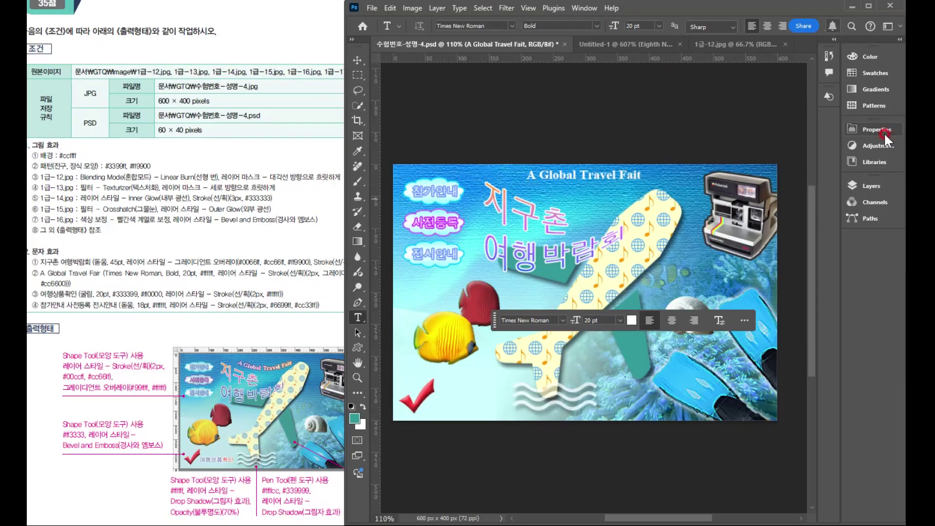
# Step: Add a 2 px outside Stroke with a Gradient fill type to the A Global Travel Fait text layer
pyautogui.click(876, 182)
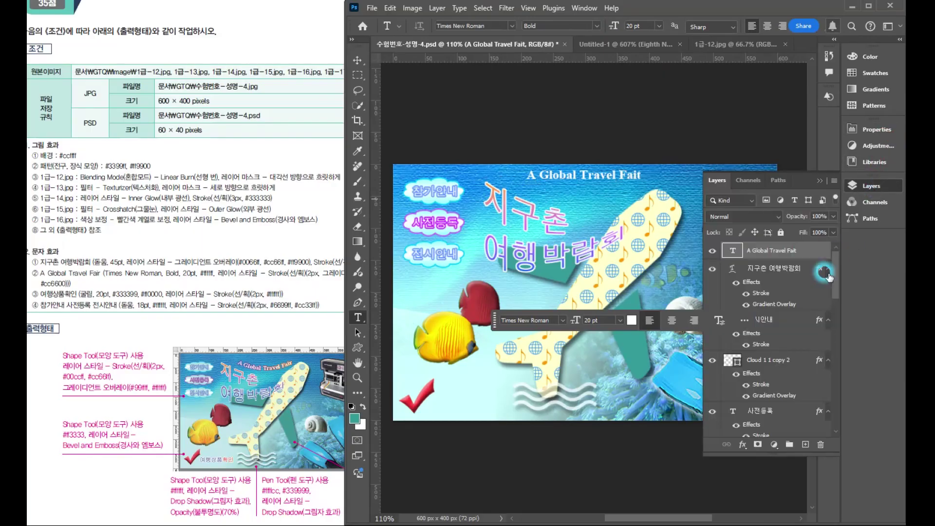
pyautogui.click(743, 445)
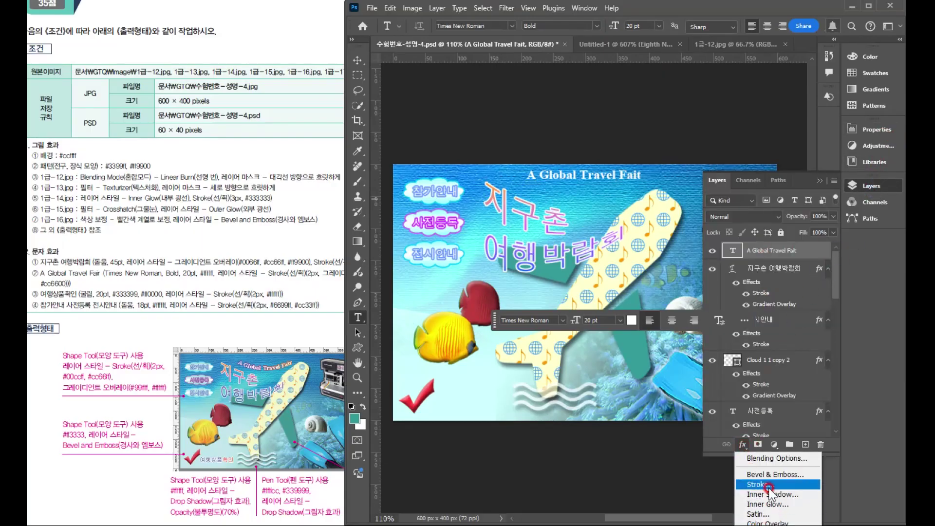
pyautogui.click(745, 457)
pyautogui.moveTo(672, 79)
pyautogui.mouseDown()
pyautogui.moveTo(560, 159)
pyautogui.moveTo(518, 223)
pyautogui.mouseUp()
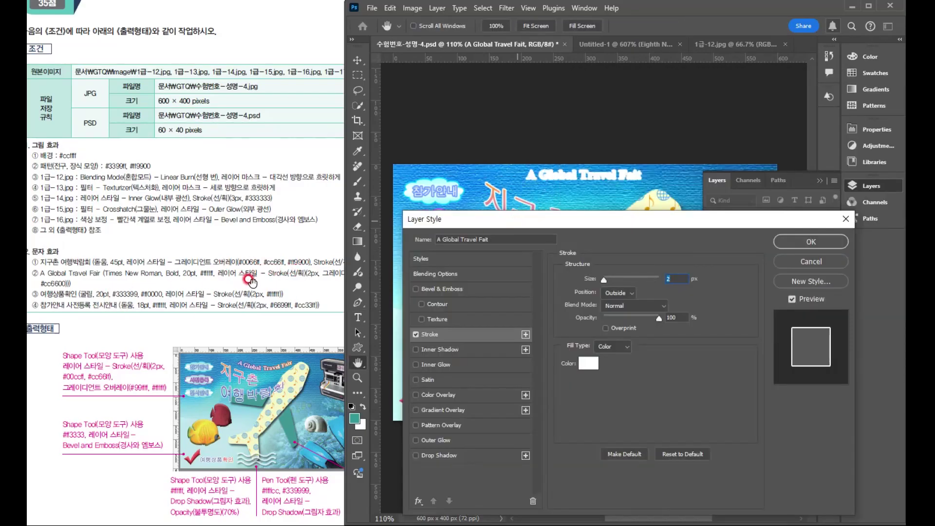
pyautogui.click(611, 347)
pyautogui.click(609, 366)
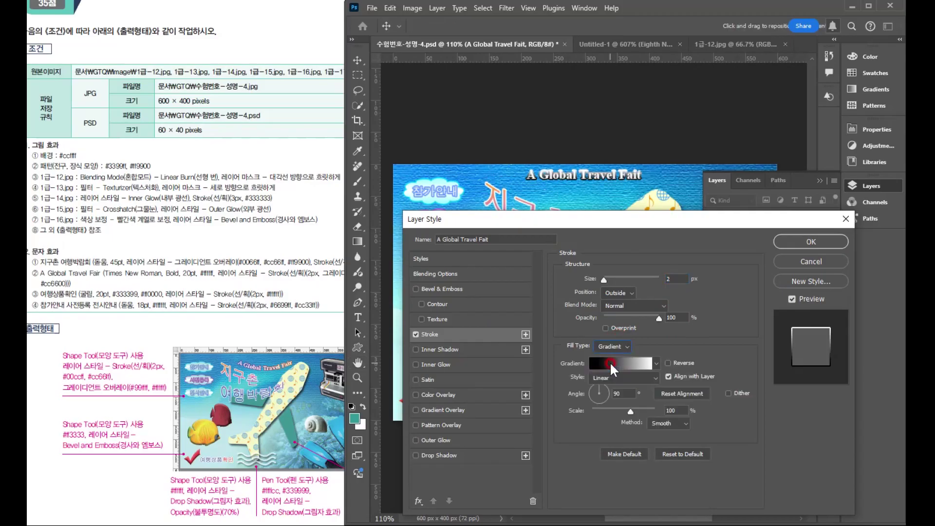
# Step: Set the starting colour stop of the A Global Travel Fait stroke gradient to #6633cc
pyautogui.click(610, 367)
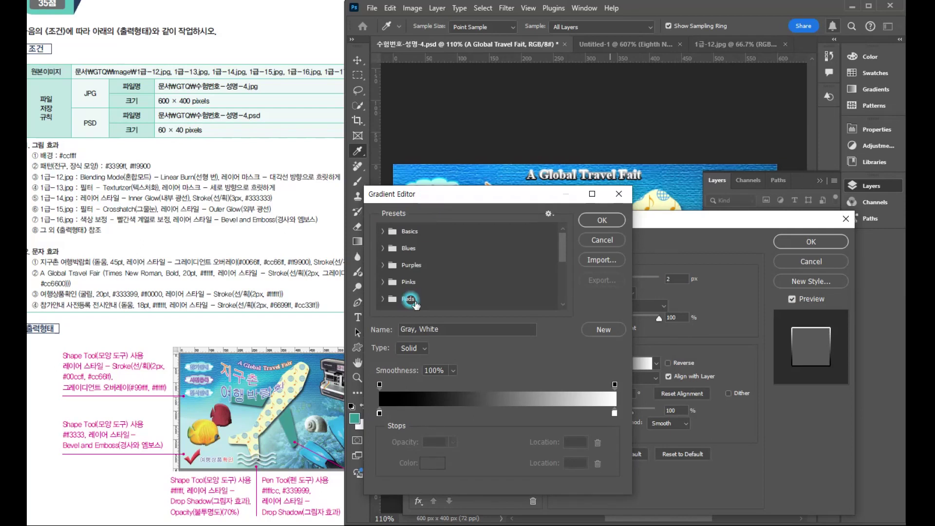
pyautogui.doubleClick(379, 413)
pyautogui.click(258, 296)
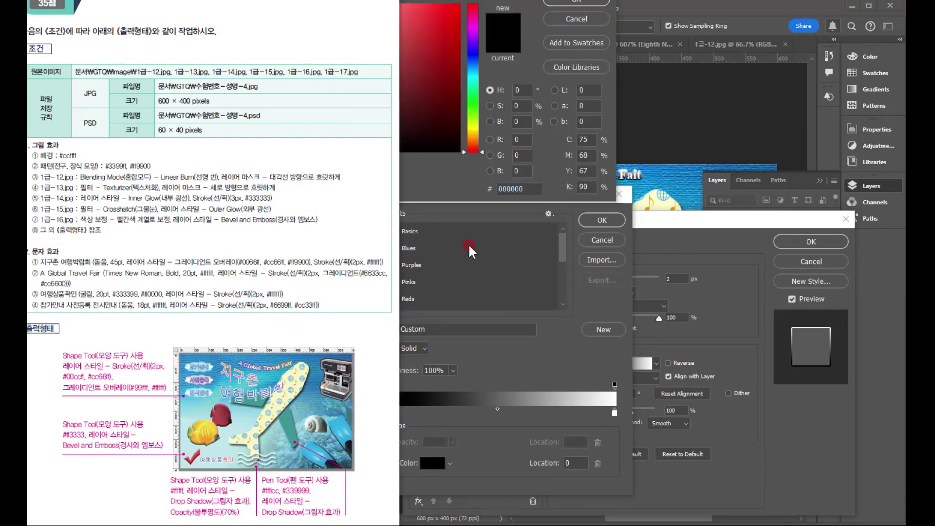
pyautogui.click(512, 210)
pyautogui.click(394, 189)
pyautogui.write('6600cc')
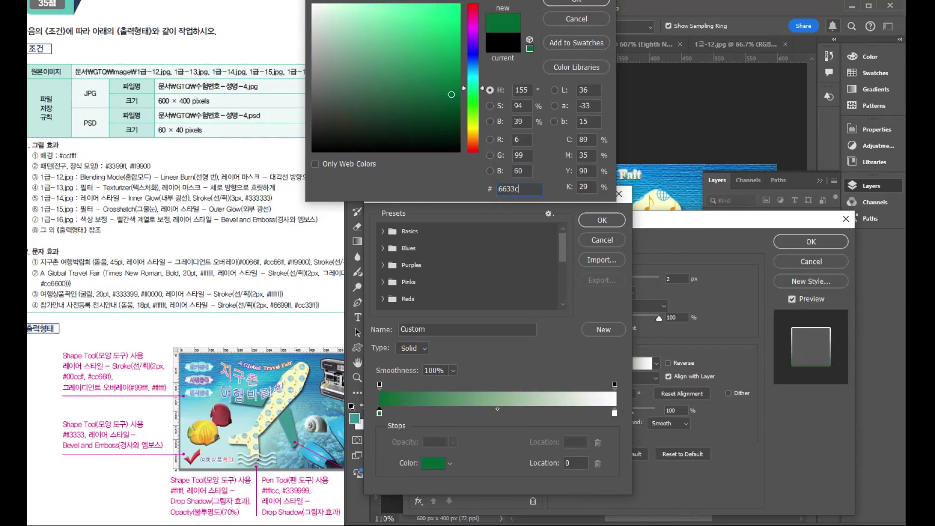
pyautogui.press('Return')
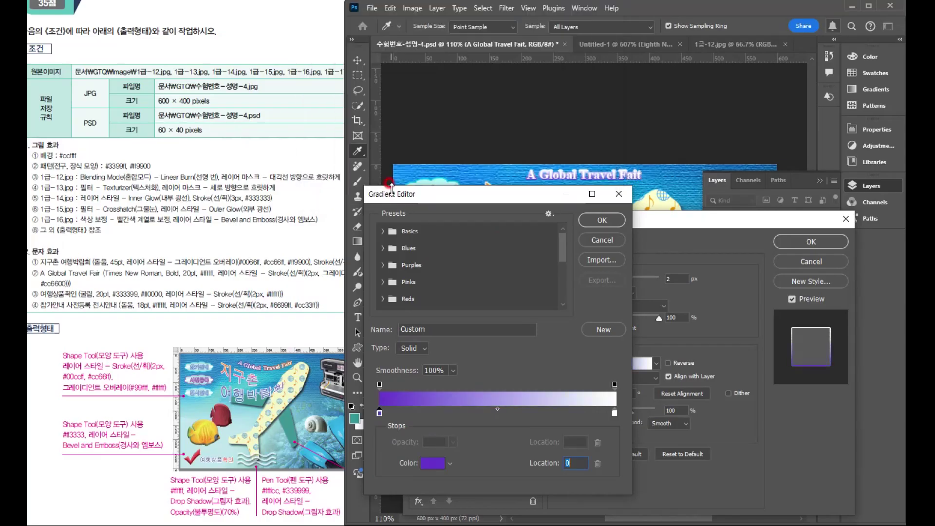
# Step: Set the ending colour stop of the stroke gradient to #cc6600 and accept the gradient
pyautogui.doubleClick(615, 413)
pyautogui.click(67, 284)
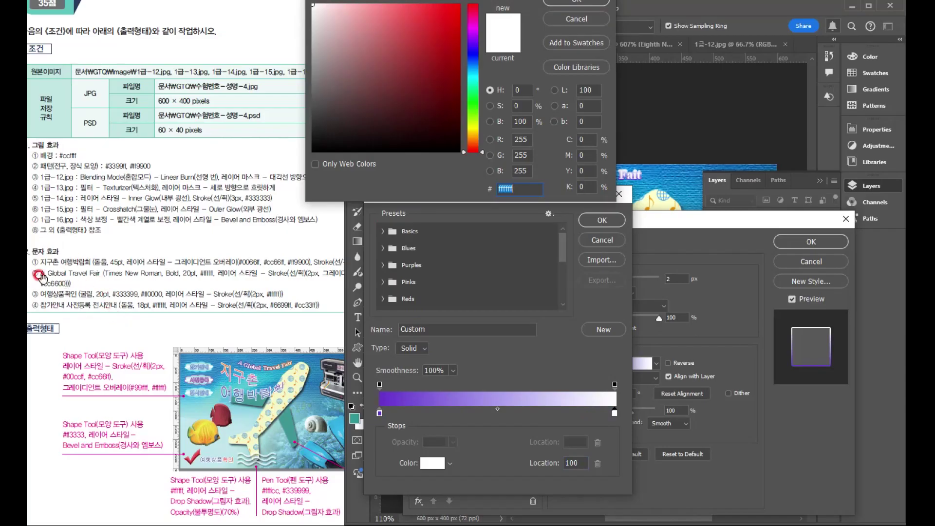
pyautogui.write('cc60')
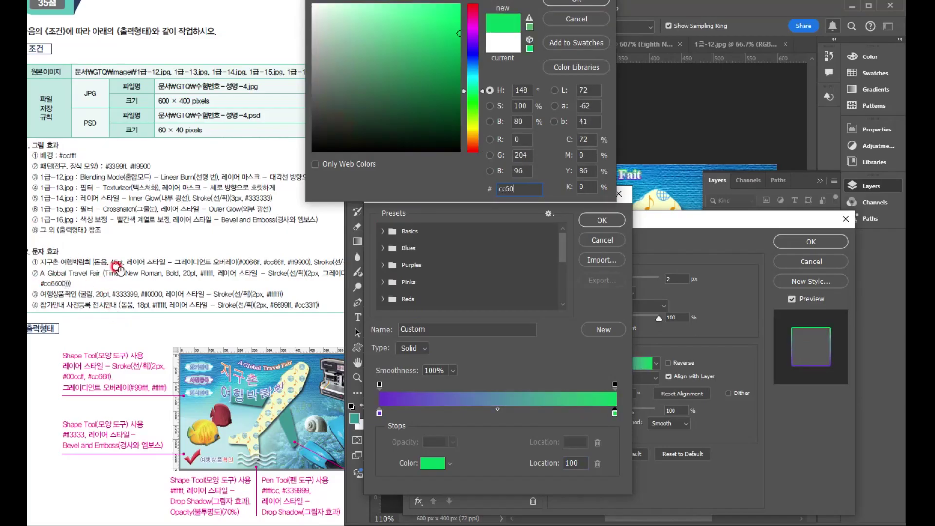
pyautogui.write('600')
pyautogui.press('Return')
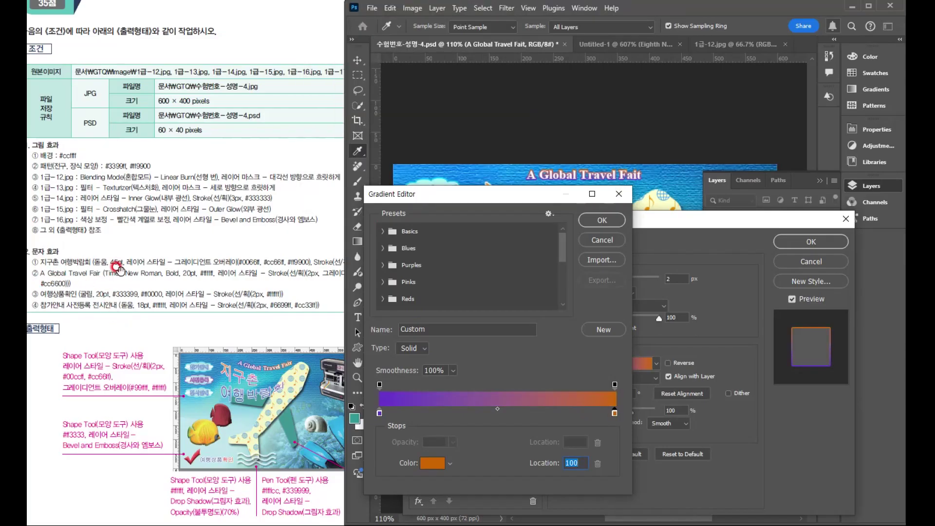
pyautogui.click(602, 220)
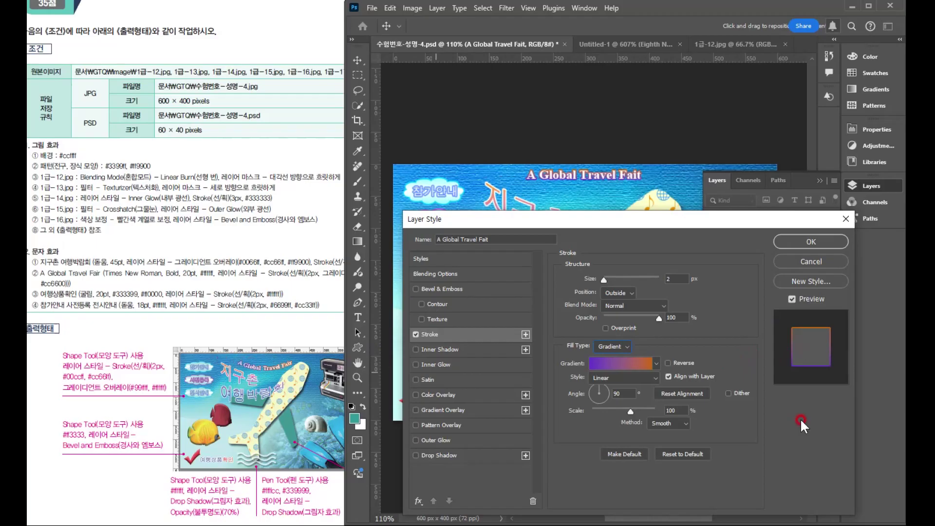
# Step: Set the stroke gradient's angle to 0° and apply the layer style to the A Global Travel Fait text
pyautogui.write('0')
pyautogui.click(565, 407)
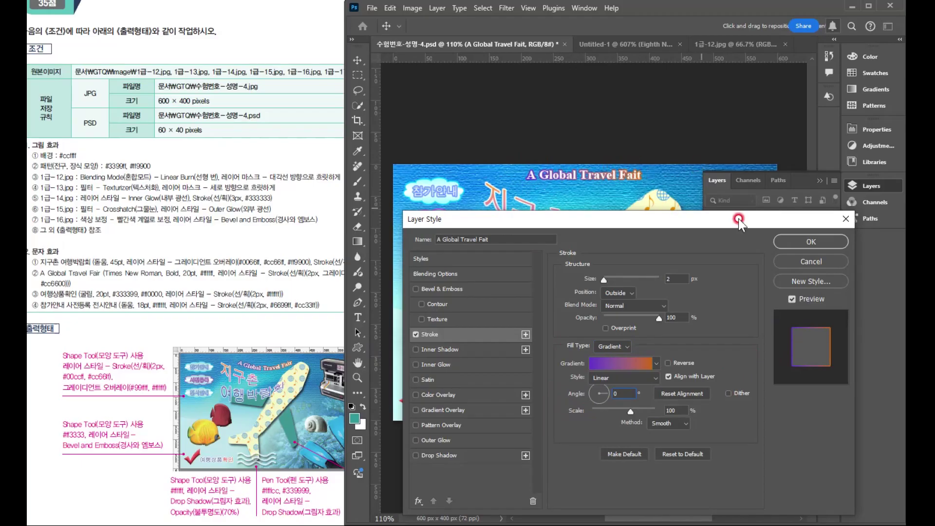
pyautogui.click(799, 243)
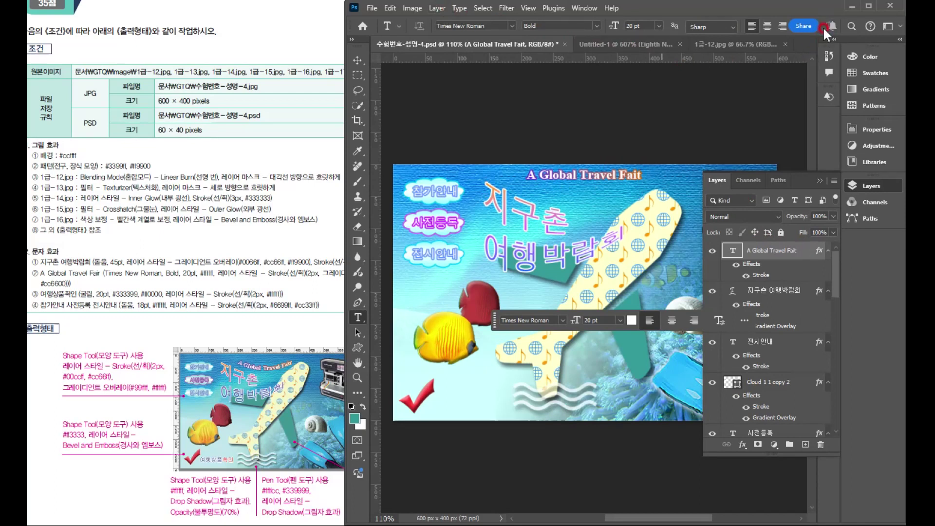
# Step: Warp the A Global Travel Fait text with the horizontal Arc style and a bend of -30%
pyautogui.click(460, 7)
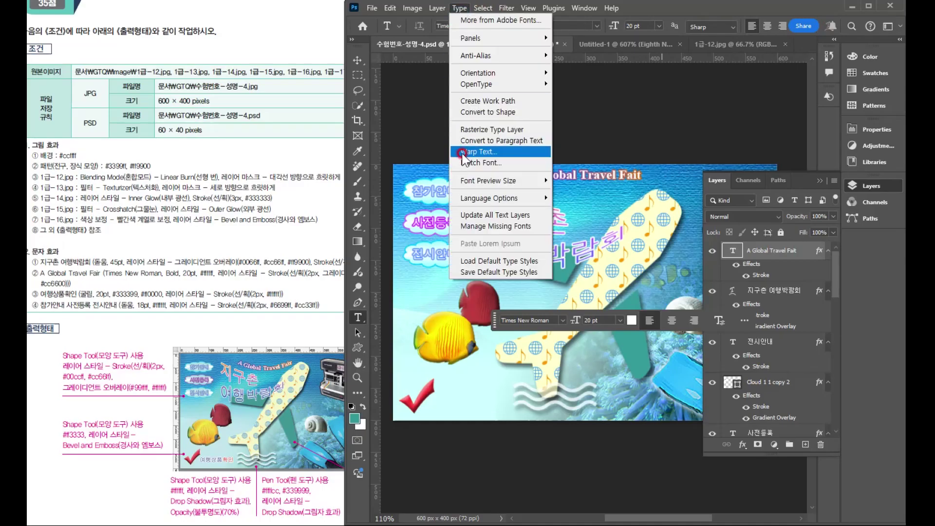
pyautogui.click(462, 152)
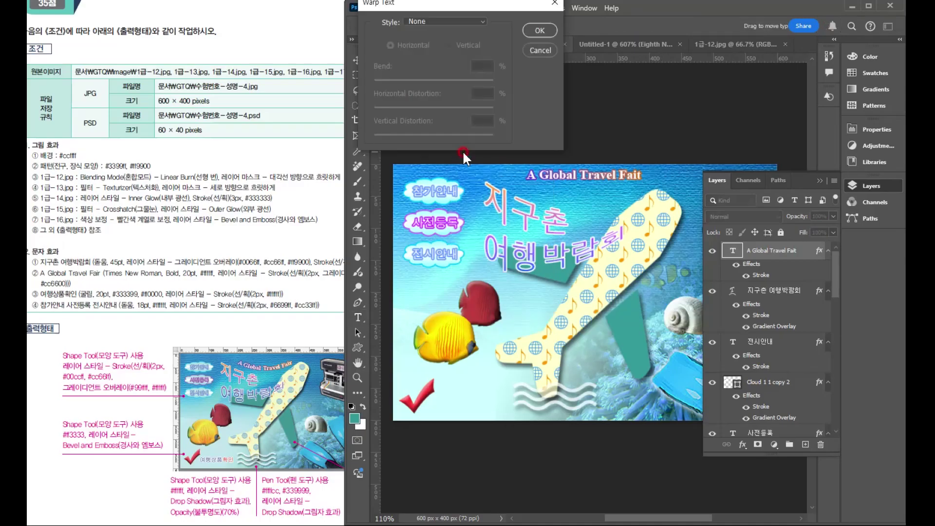
pyautogui.click(420, 20)
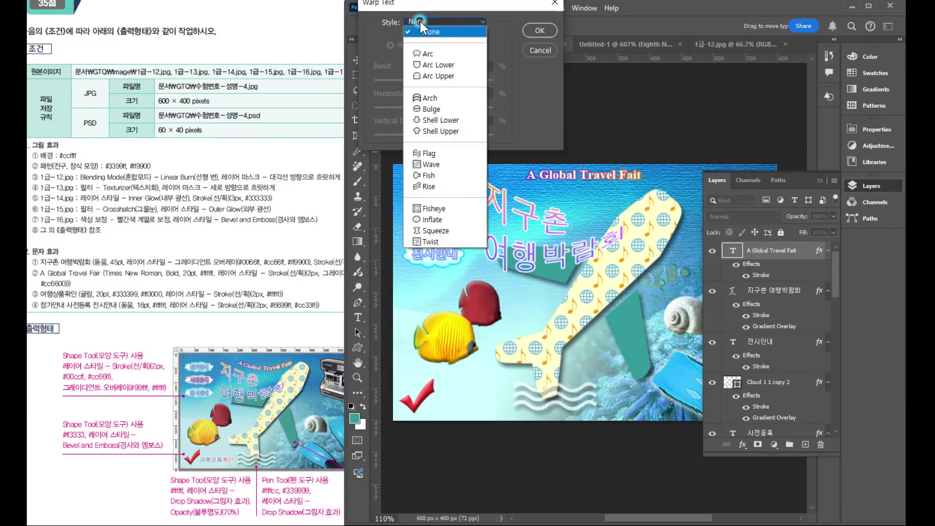
pyautogui.click(428, 53)
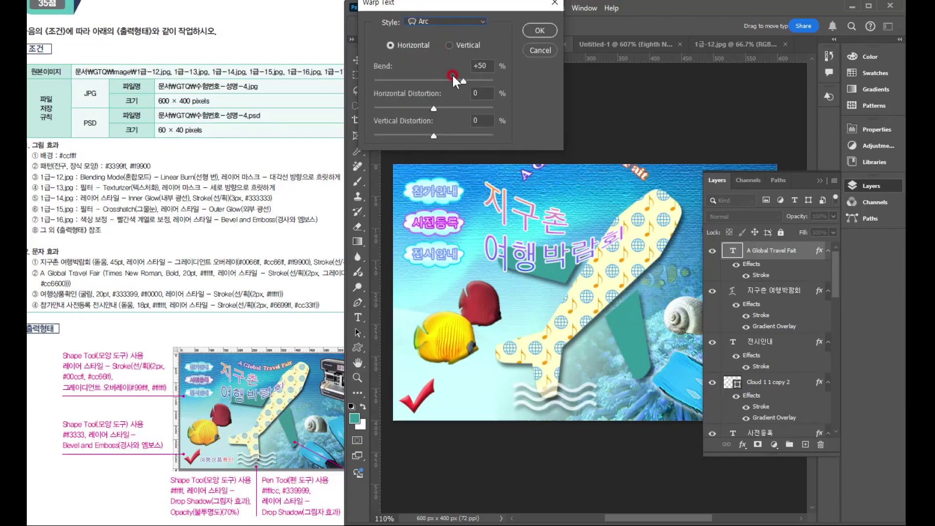
pyautogui.moveTo(463, 81); pyautogui.dragTo(416, 81)
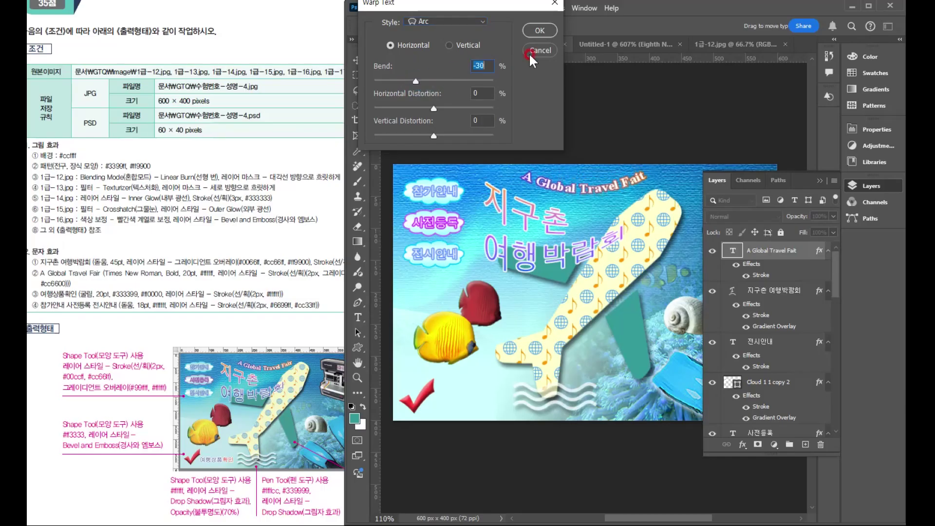
pyautogui.click(542, 30)
# Step: Move the warped A Global Travel Fait text about 15 px down, closer to the 지구촌 여행박람회 title
pyautogui.click(360, 56)
pyautogui.click(599, 185)
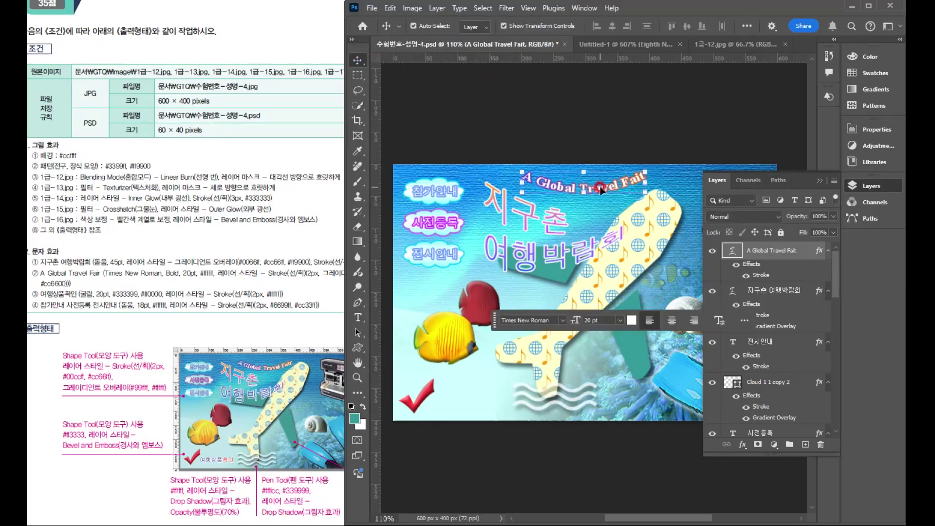
pyautogui.moveTo(600, 186); pyautogui.dragTo(600, 197)
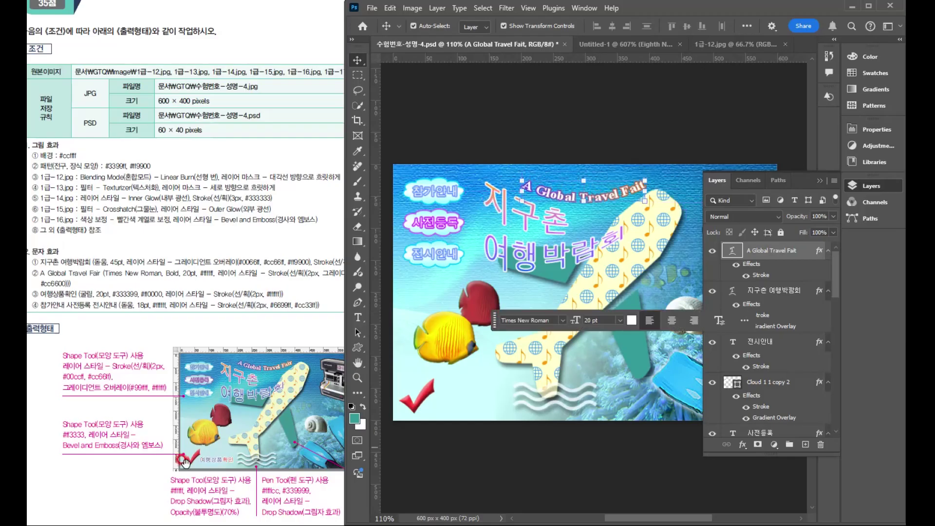
# Step: Add a horizontal text reading 여행상품확인 beside the red check mark near the canvas's lower edge
pyautogui.click(358, 318)
pyautogui.click(452, 406)
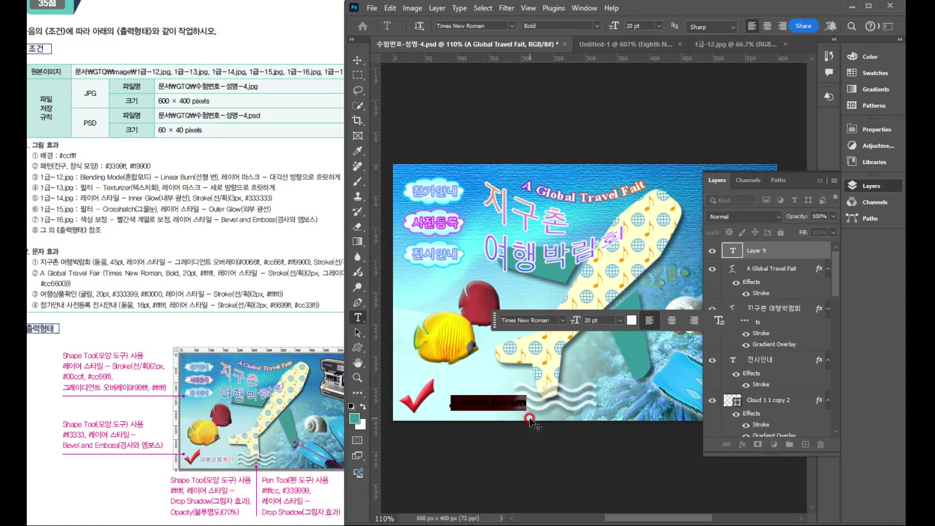
pyautogui.press('BackSpace')
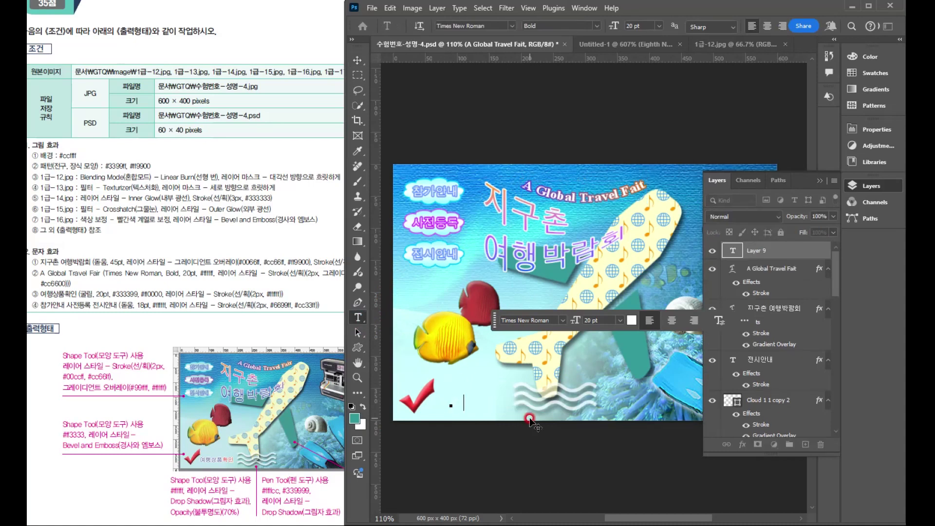
pyautogui.write('여행상품확인')
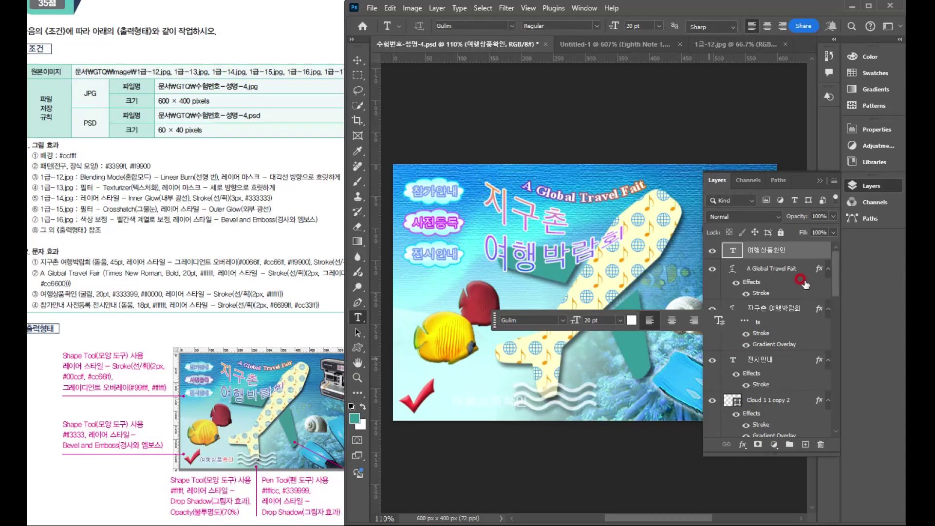
# Step: Format the 여행상품확인 text in the Gulim font with colour #333399
pyautogui.click(870, 129)
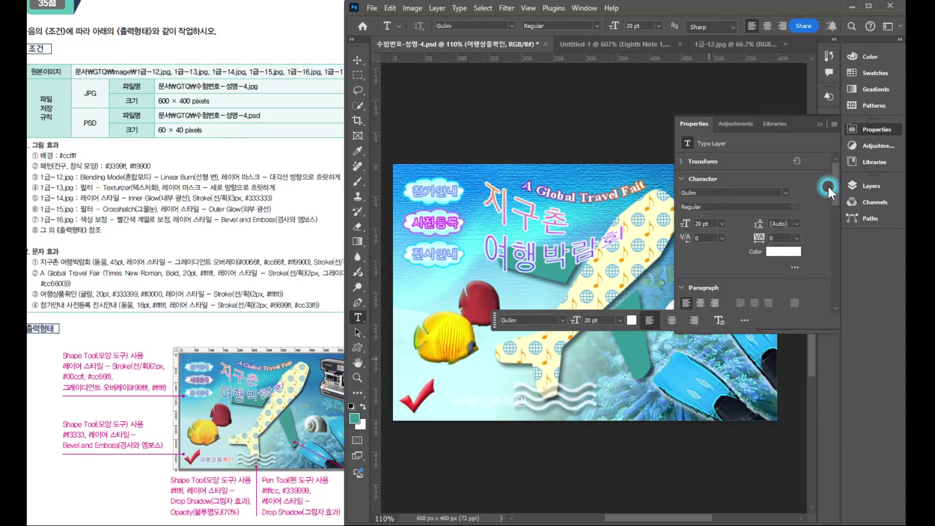
pyautogui.click(703, 188)
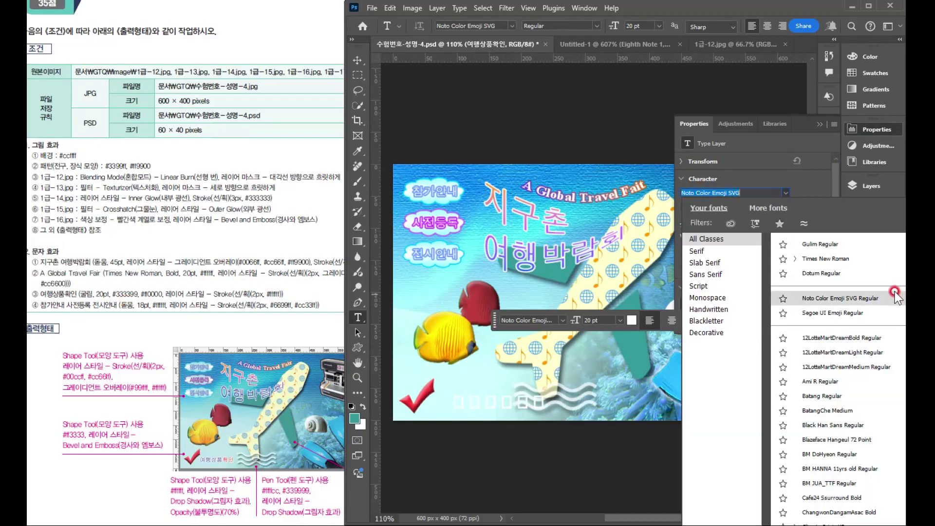
pyautogui.click(831, 244)
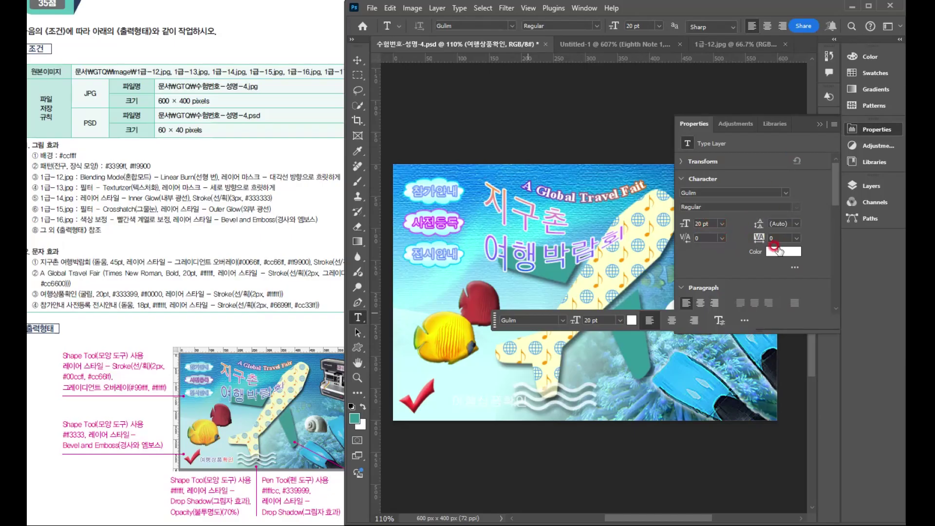
pyautogui.click(777, 249)
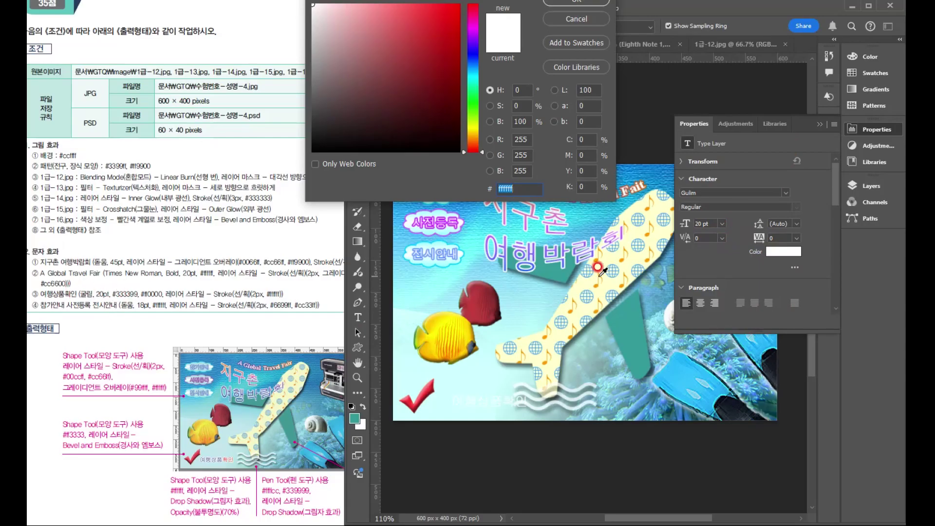
pyautogui.write('333399')
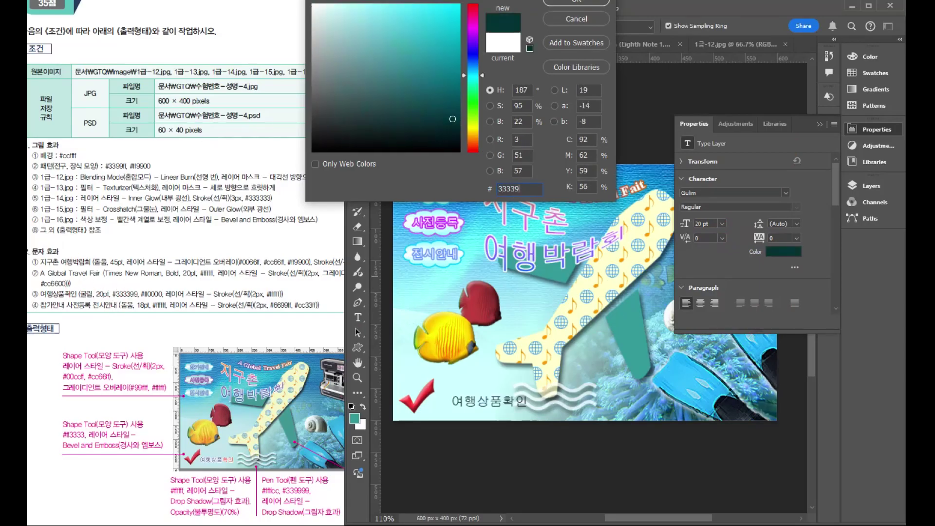
pyautogui.press('Return')
# Step: Recolour only the characters 확인 in the 여행상품확인 text to #ff0000 and finish editing the text
pyautogui.moveTo(502, 400); pyautogui.dragTo(530, 403)
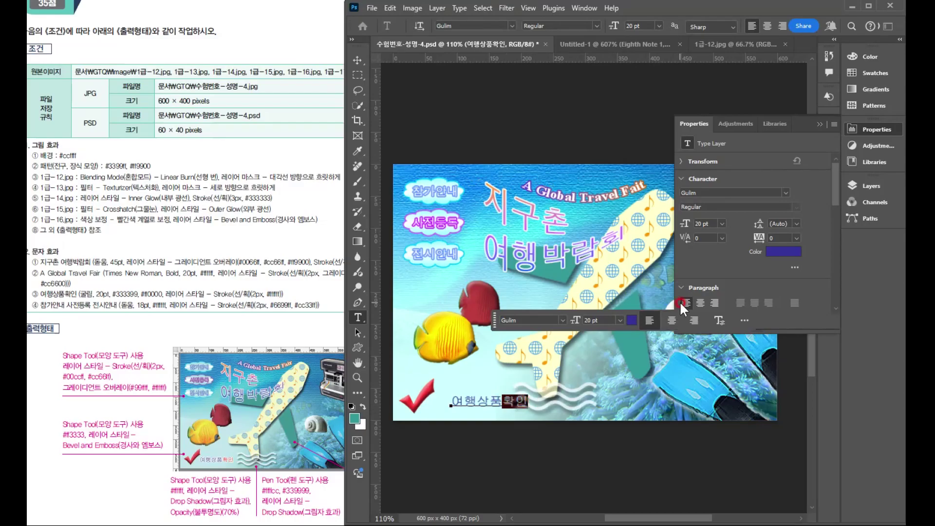
pyautogui.click(778, 253)
pyautogui.write('ff0000')
pyautogui.press('Return')
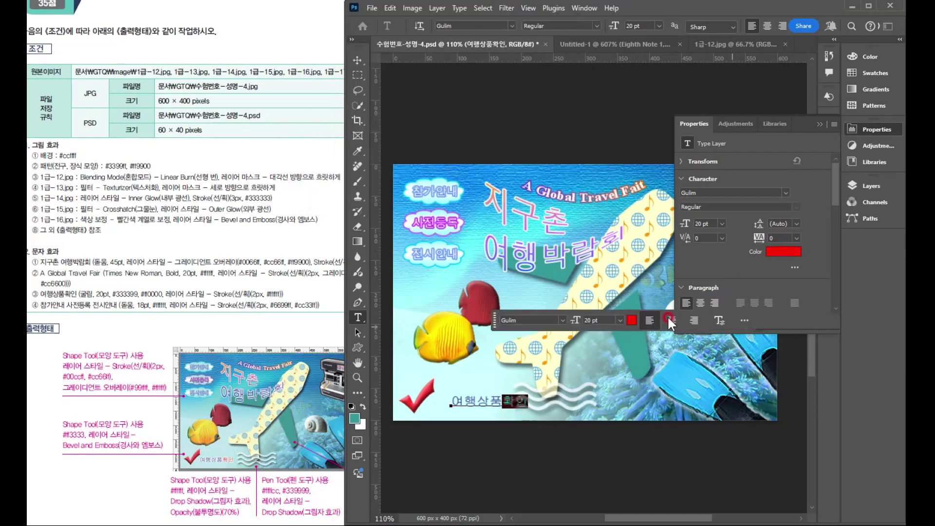
pyautogui.click(358, 58)
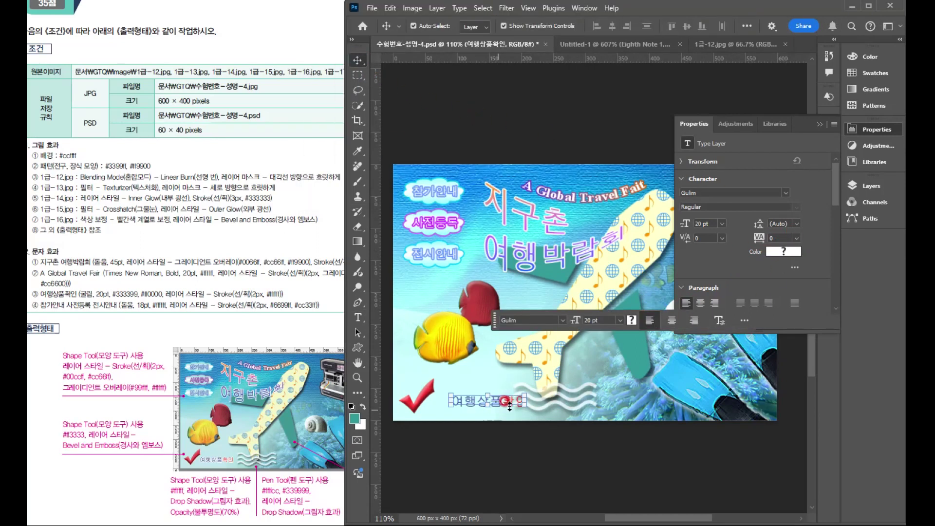
# Step: Add a 2 px outside Stroke in solid white to the 여행상품확인 layer and move the text about 35 px left, against the check mark
pyautogui.click(819, 124)
pyautogui.click(872, 185)
pyautogui.click(735, 266)
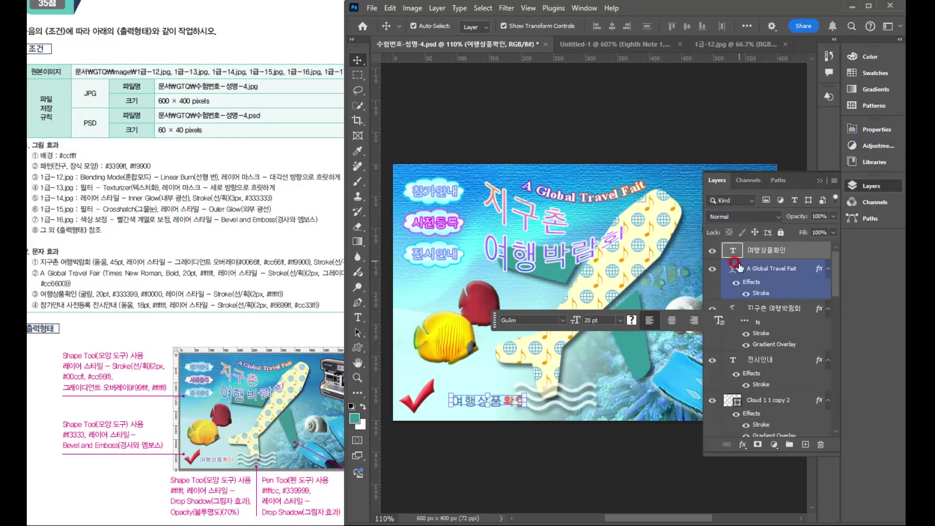
pyautogui.click(822, 379)
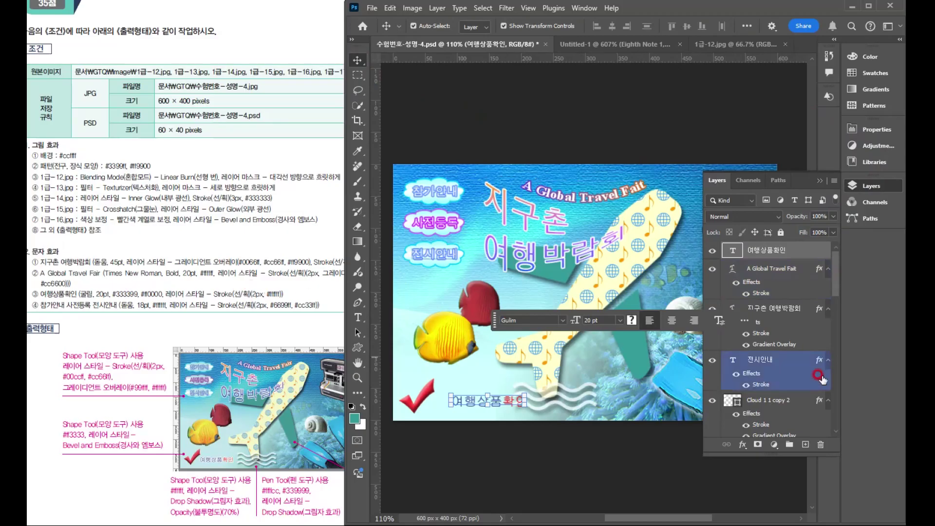
pyautogui.click(742, 444)
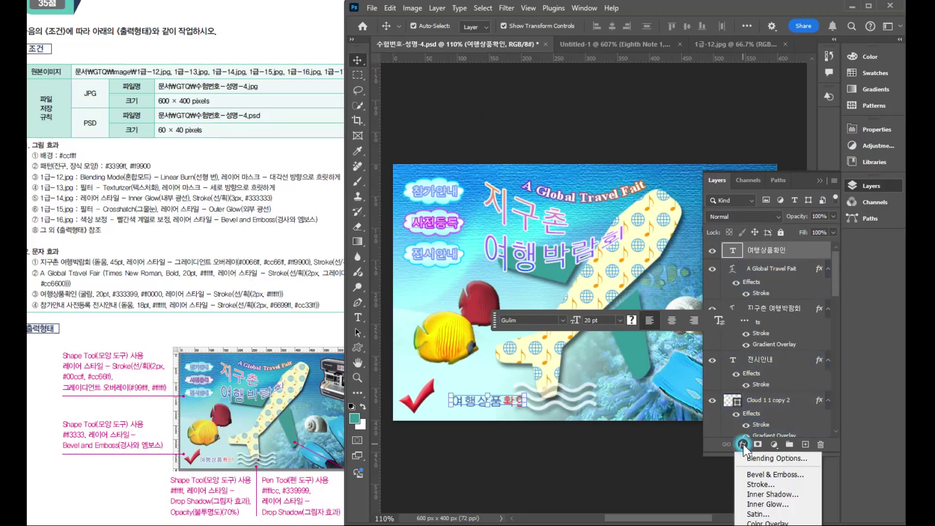
pyautogui.click(756, 485)
pyautogui.click(613, 346)
pyautogui.click(607, 352)
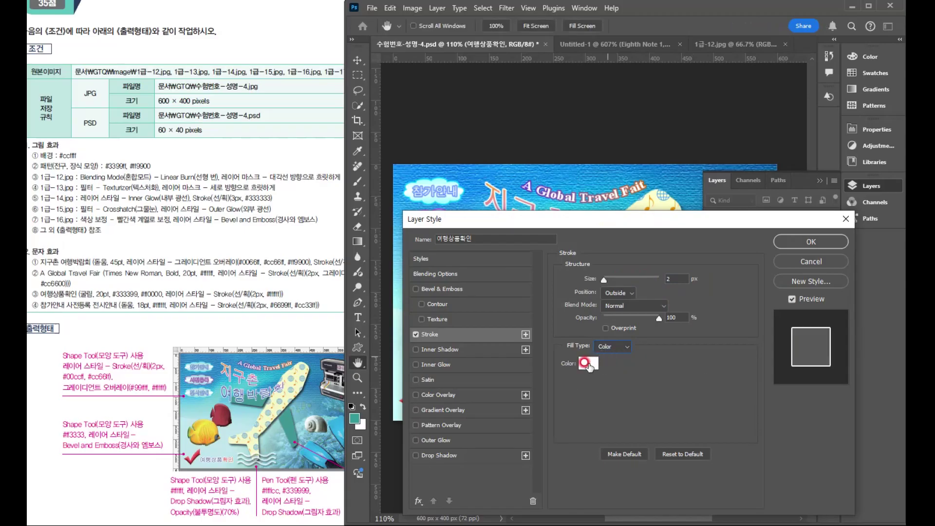
pyautogui.moveTo(597, 220); pyautogui.dragTo(633, 226)
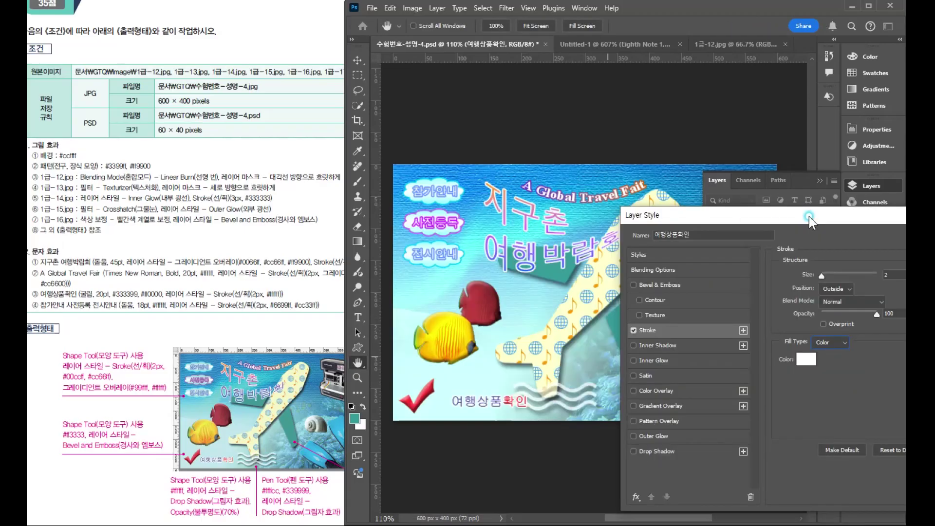
pyautogui.click(847, 248)
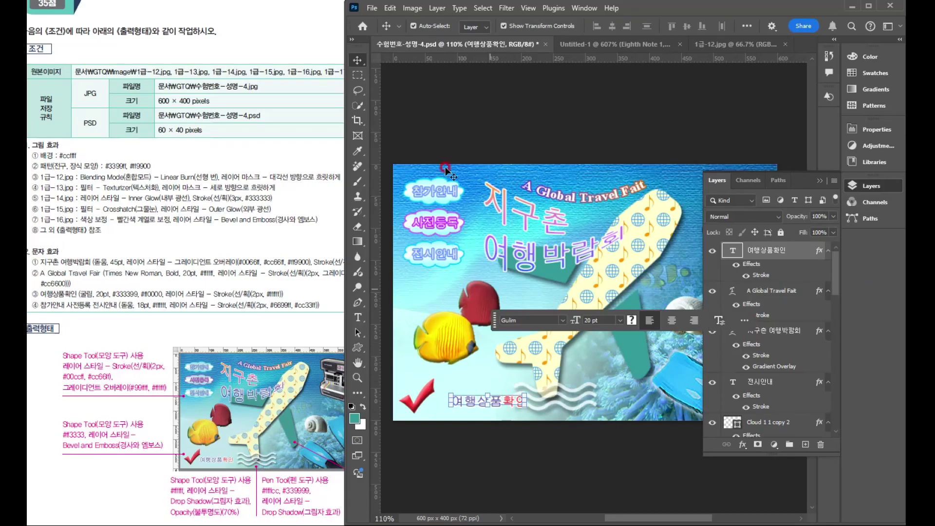
pyautogui.moveTo(510, 400); pyautogui.dragTo(489, 403)
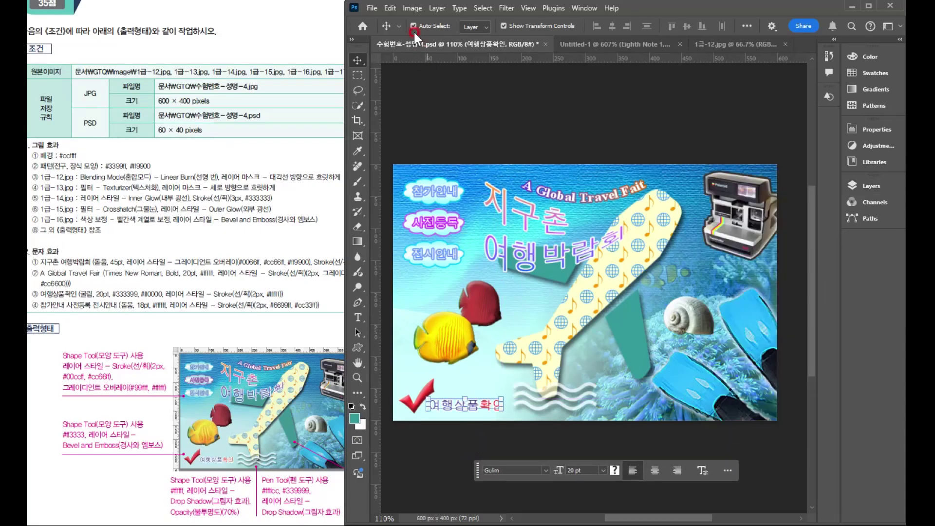
# Step: Save the finished composition as a PSD with Maximize Compatibility enabled
pyautogui.click(371, 8)
pyautogui.click(397, 138)
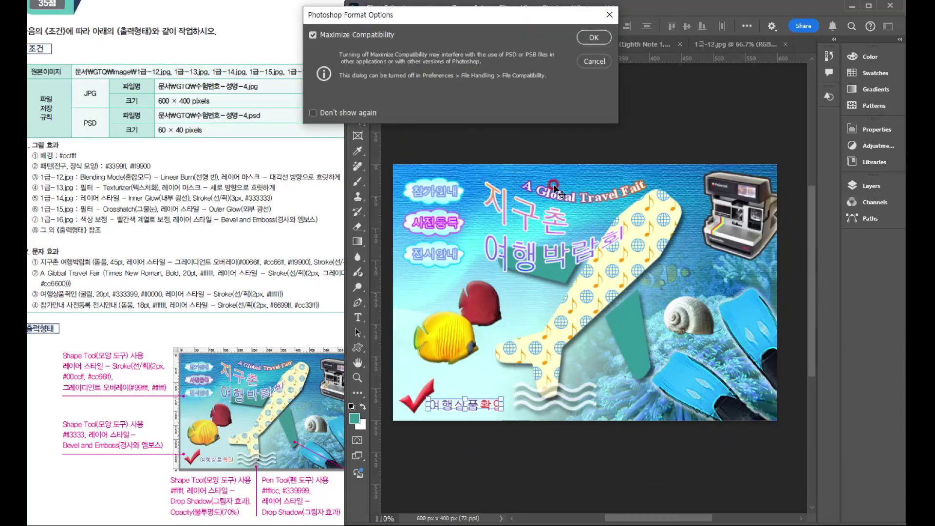
pyautogui.click(604, 35)
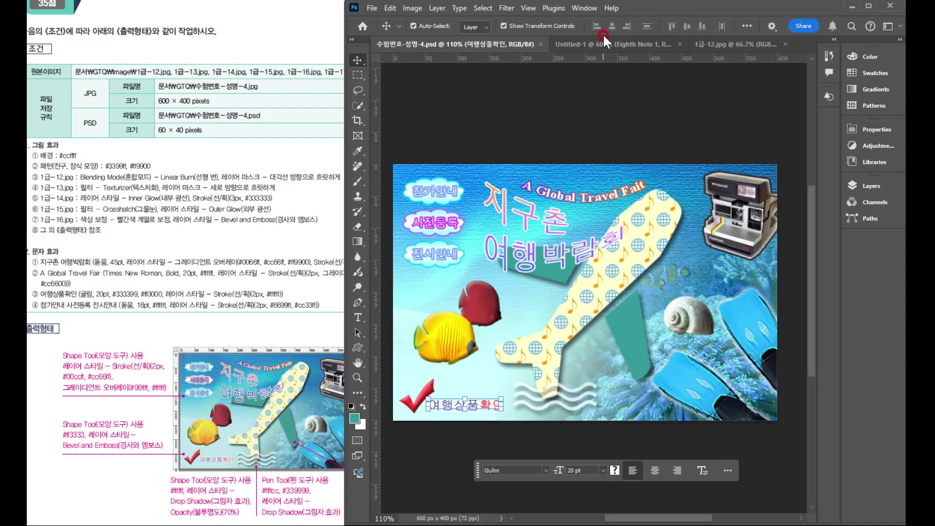
# Step: Save a copy of the composition in JPEG format in the GTQ folder, named 수험번호-성명-4
pyautogui.click(371, 9)
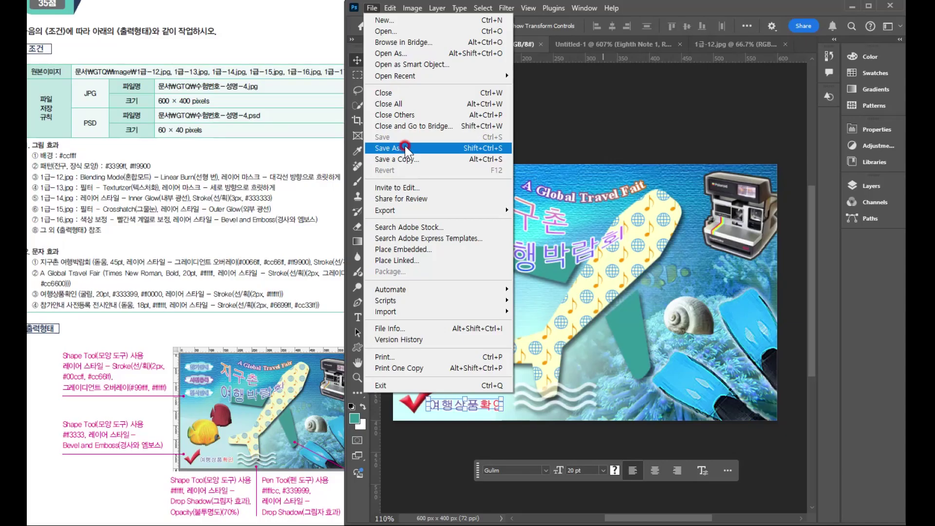
pyautogui.click(404, 147)
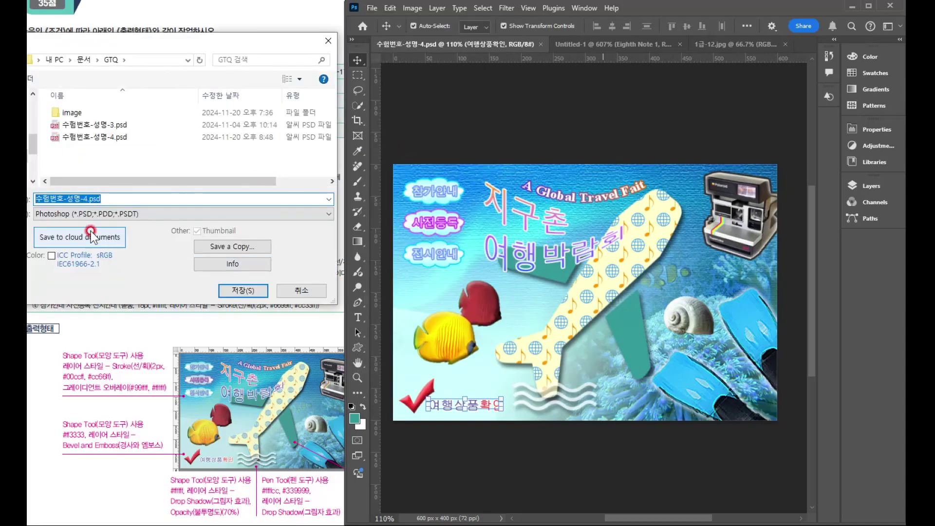
pyautogui.click(79, 214)
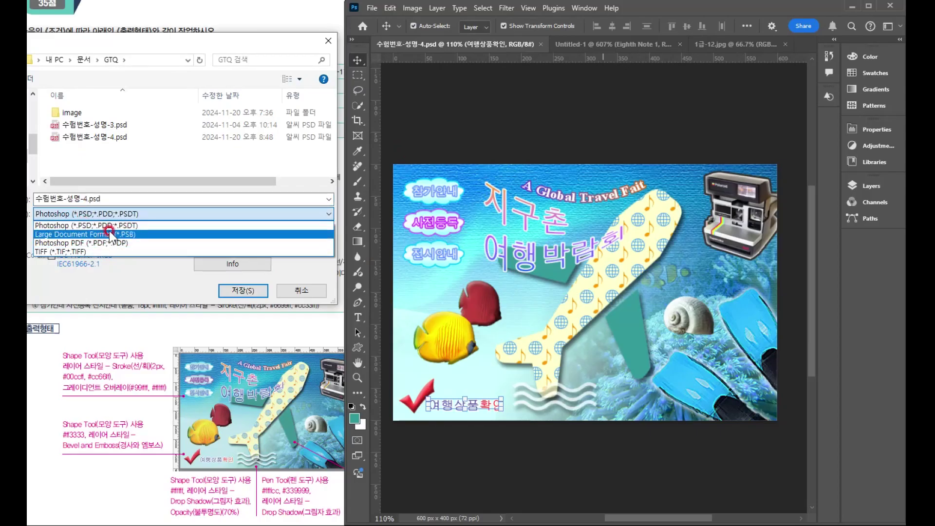
pyautogui.click(130, 287)
pyautogui.click(228, 243)
pyautogui.click(200, 214)
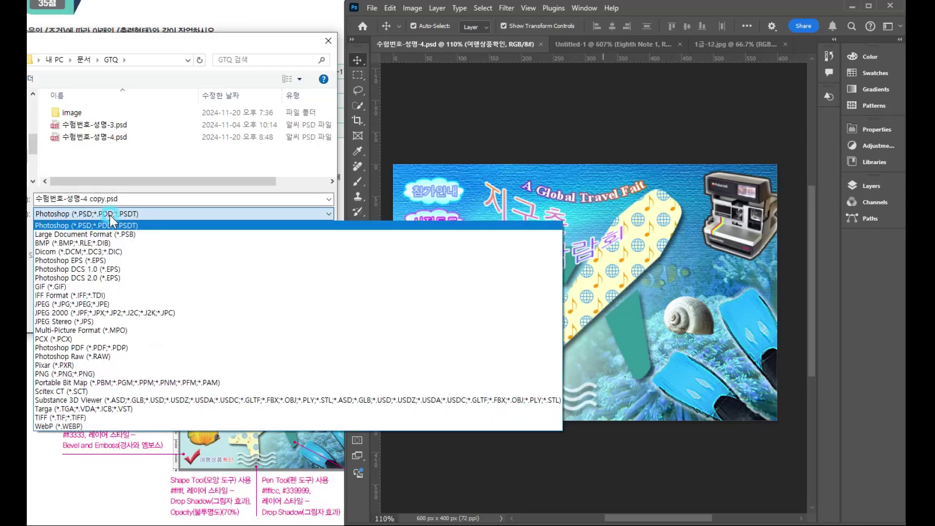
pyautogui.click(73, 304)
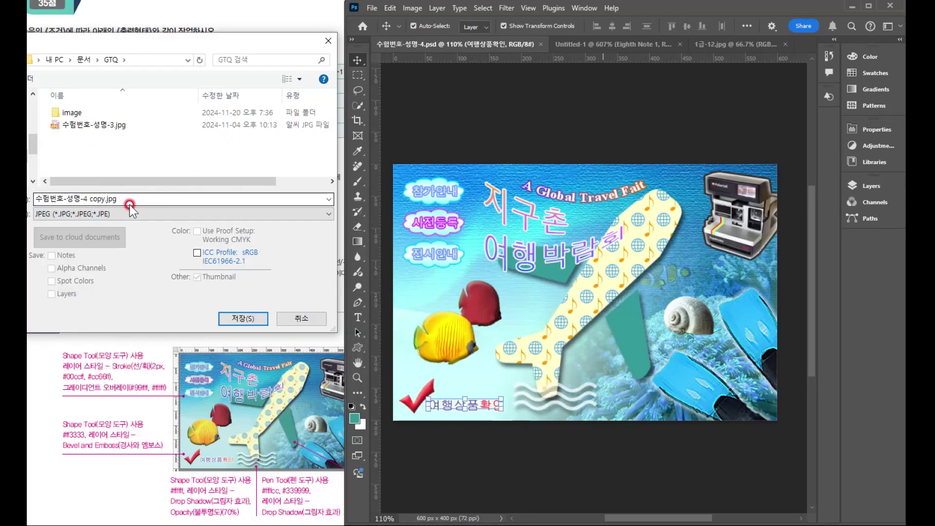
pyautogui.click(104, 200)
pyautogui.moveTo(87, 199); pyautogui.dragTo(216, 196)
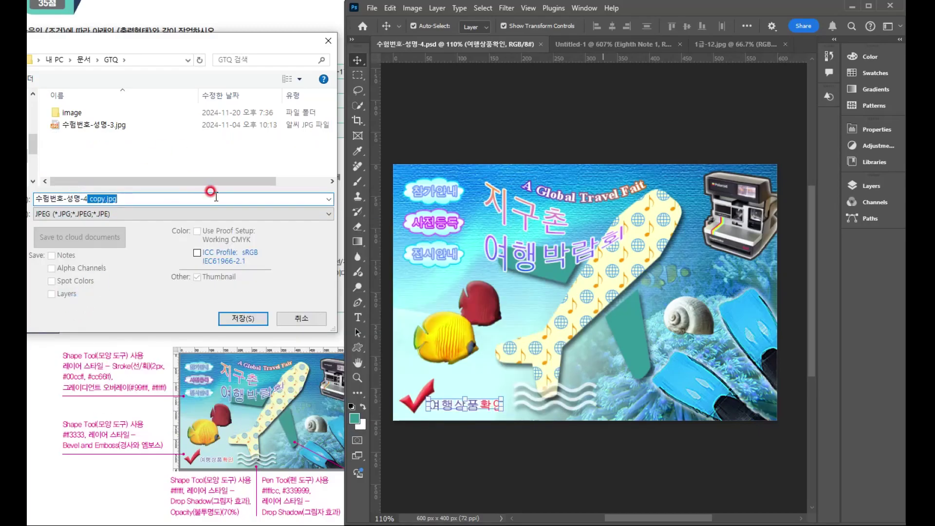
pyautogui.press('BackSpace')
pyautogui.press('Return')
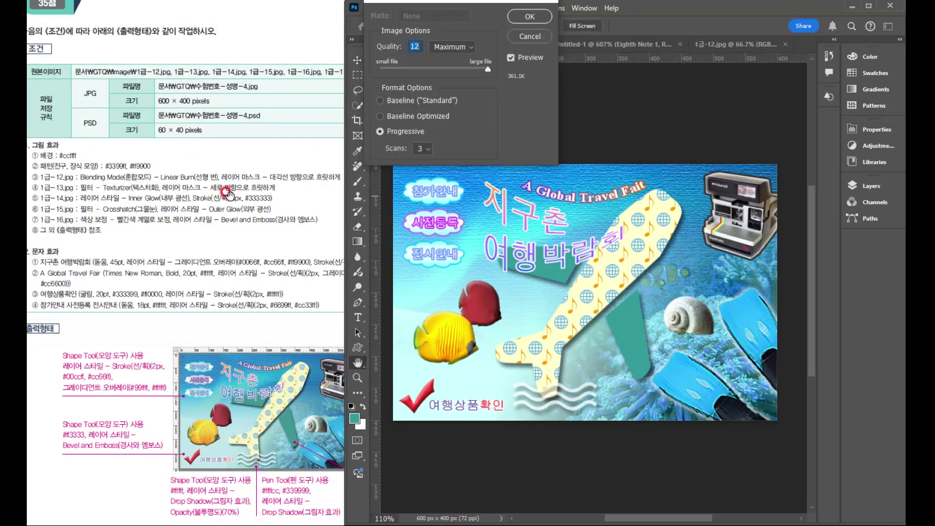
# Step: Set the JPEG copy's image quality to High and finish exporting it
pyautogui.click(473, 48)
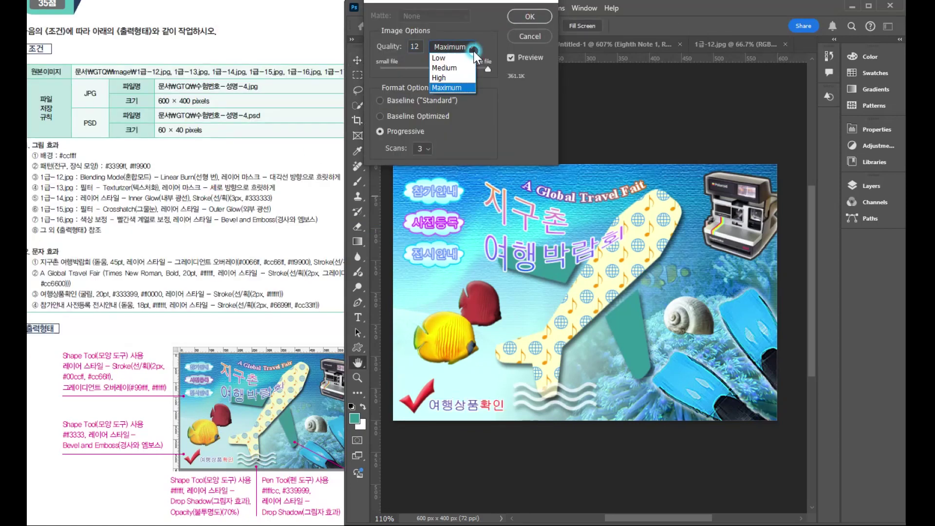
pyautogui.click(455, 81)
pyautogui.click(530, 17)
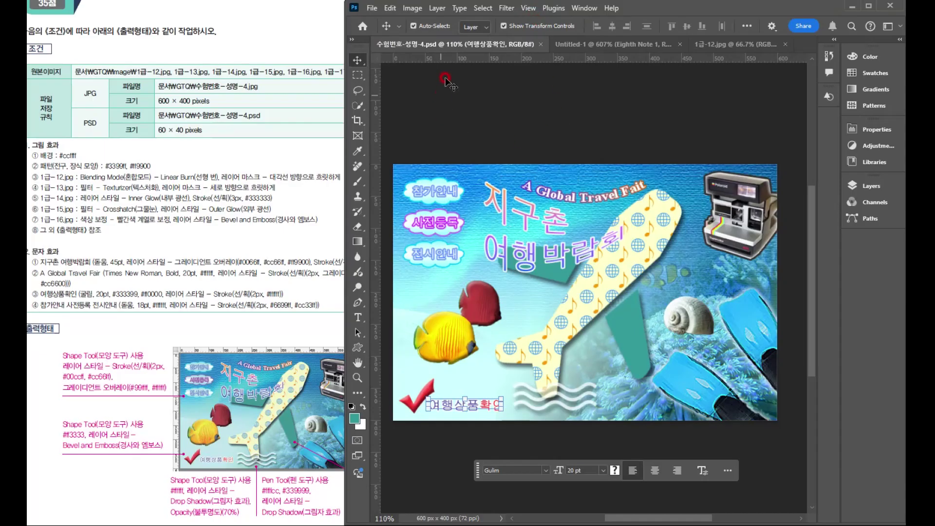
# Step: Resize the whole image to 60 × 40 pixels with proportions linked, and save the reduced PSD
pyautogui.click(372, 10)
pyautogui.click(418, 8)
pyautogui.click(429, 96)
pyautogui.click(431, 96)
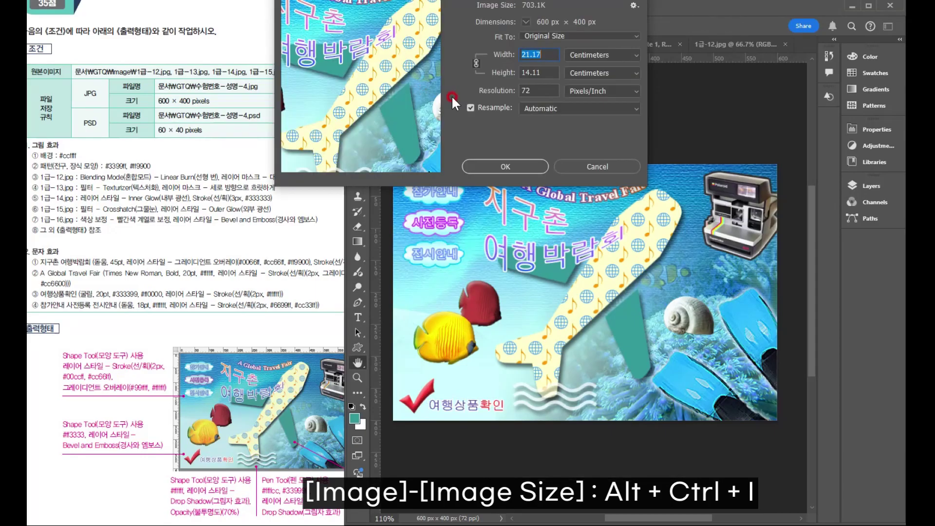
pyautogui.click(592, 55)
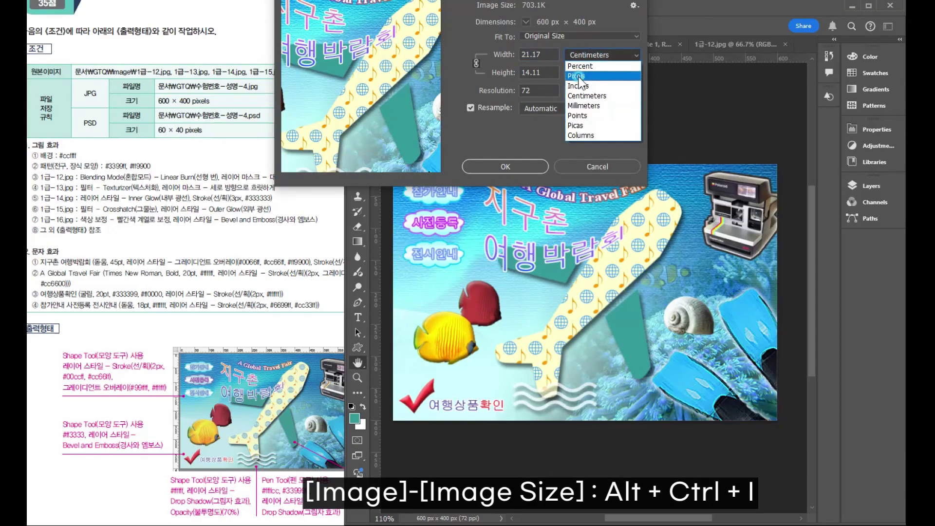
pyautogui.click(580, 72)
pyautogui.click(545, 50)
pyautogui.press('BackSpace')
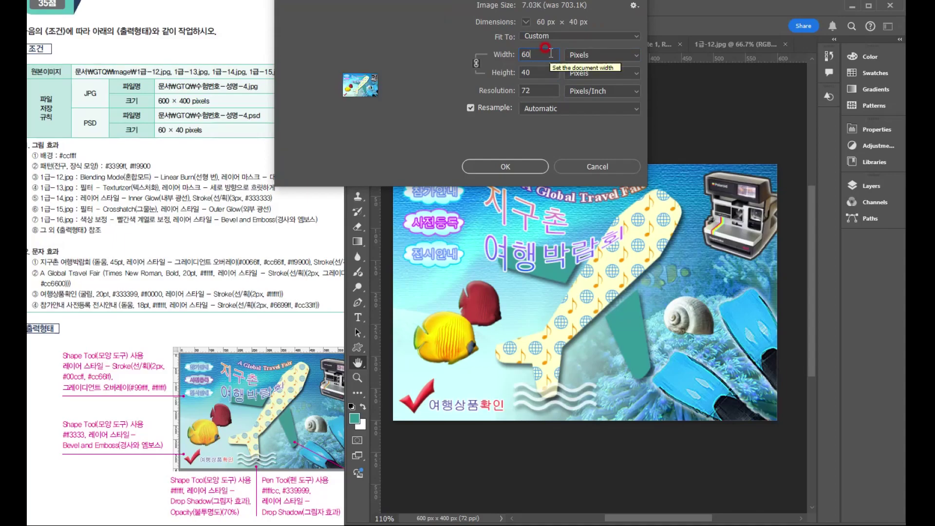
pyautogui.press('Return')
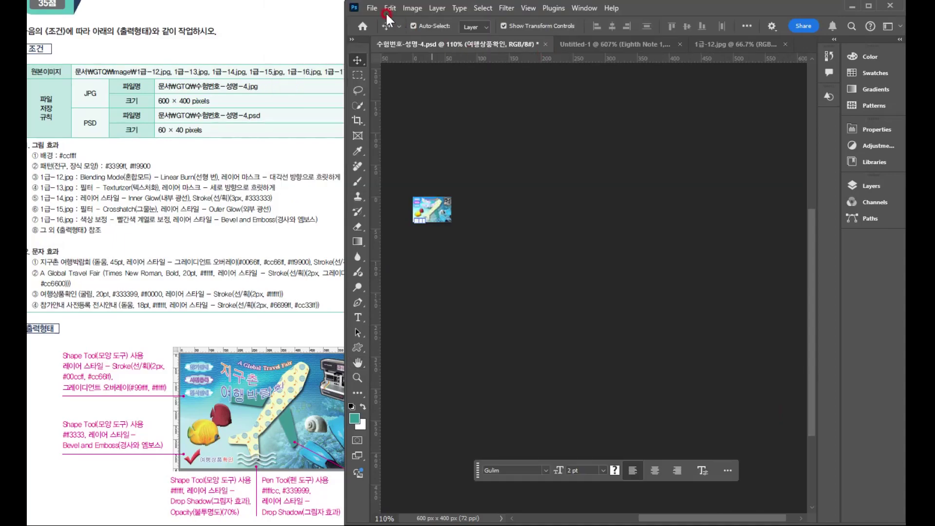
pyautogui.click(378, 9)
pyautogui.click(385, 144)
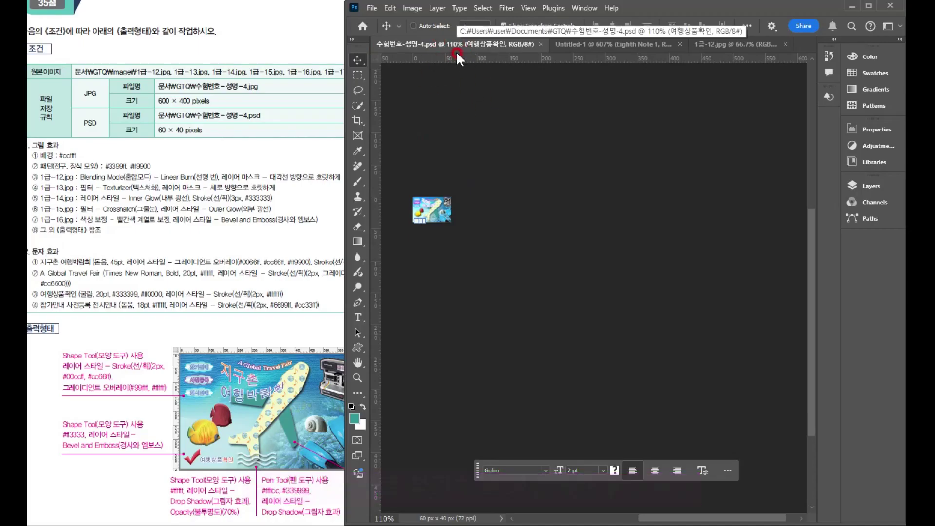
# Step: Undo the image resize in the open document and check its history states
pyautogui.hotkey('ctrl', 'z')
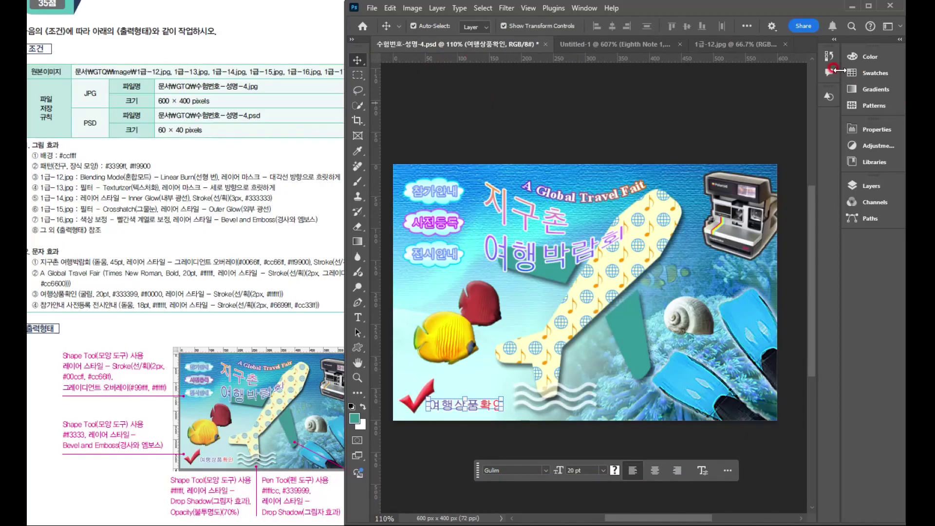
pyautogui.click(828, 56)
pyautogui.click(724, 88)
pyautogui.click(797, 51)
pyautogui.click(378, 37)
pyautogui.click(557, 269)
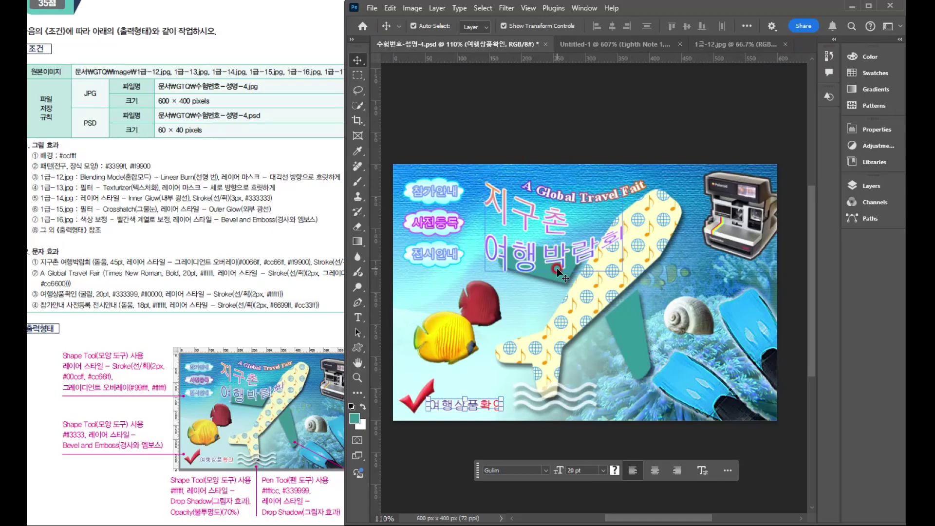